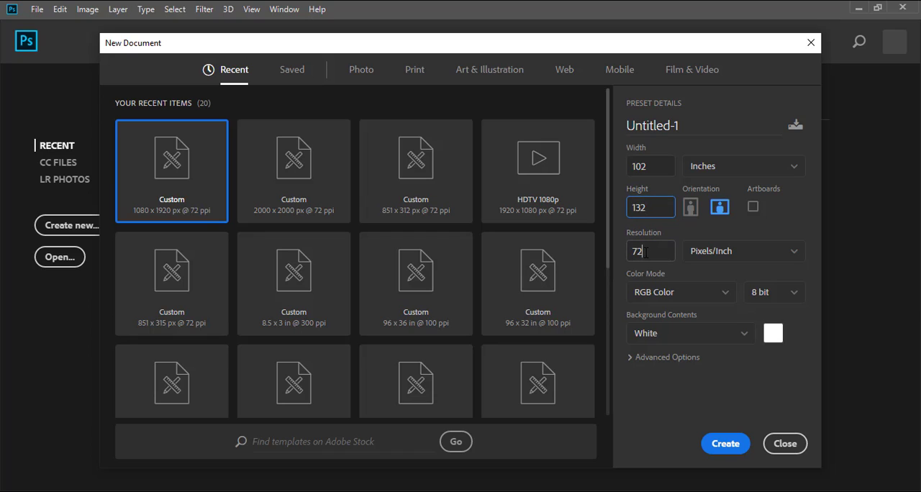
# Create a 102 × 132 inch portrait document at 72 pixels/inch in RGB Color with a white background.
pyautogui.moveTo(645, 252); pyautogui.dragTo(628, 257)
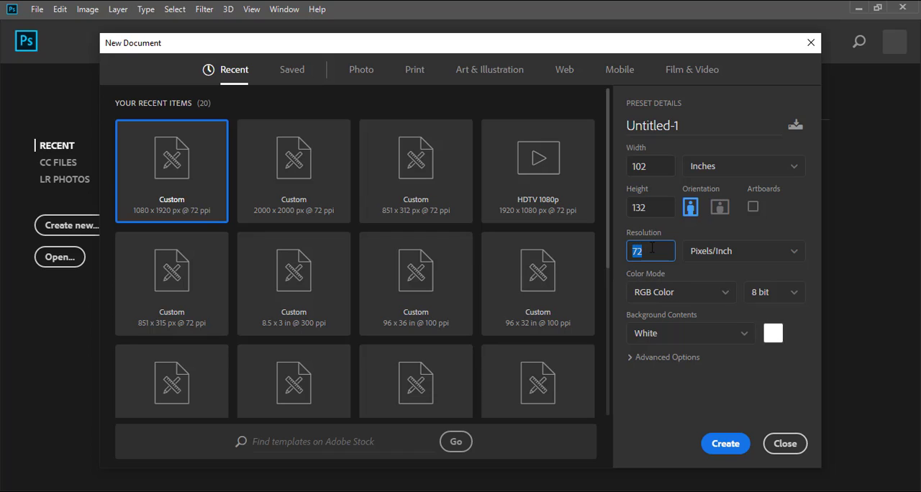
pyautogui.click(684, 295)
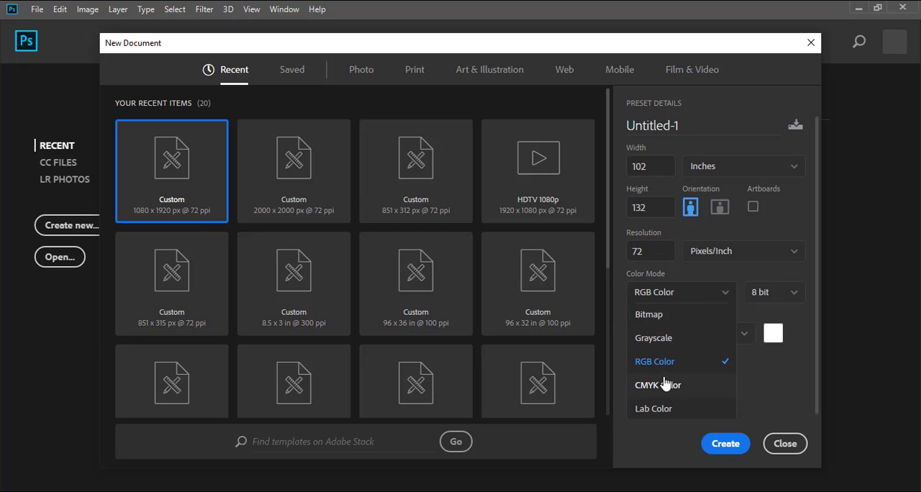
pyautogui.press('Escape')
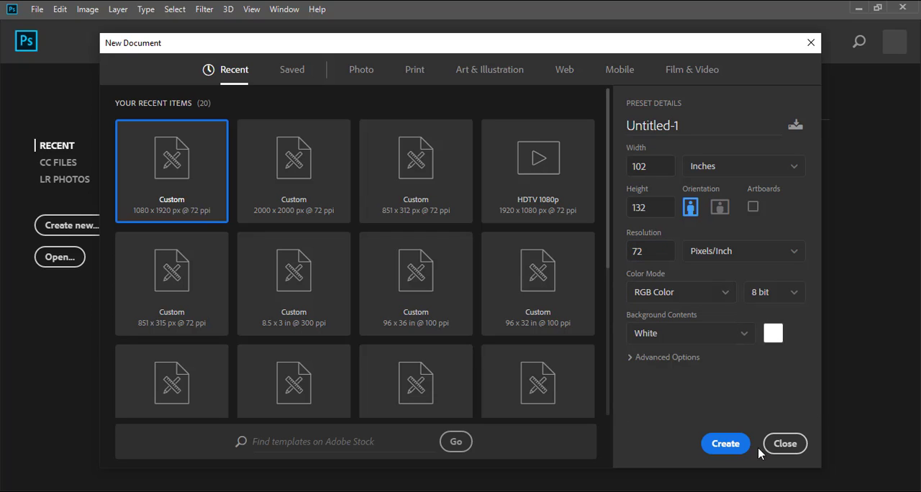
pyautogui.click(724, 443)
# Add a guide layout with 4 columns, 4 rows and 1 in margins on all sides.
pyautogui.click(273, 8)
pyautogui.click(273, 9)
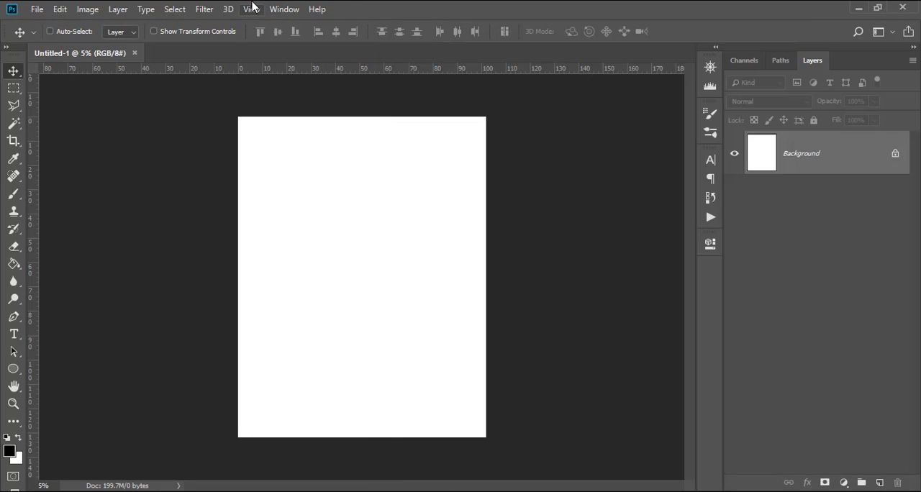
pyautogui.click(252, 7)
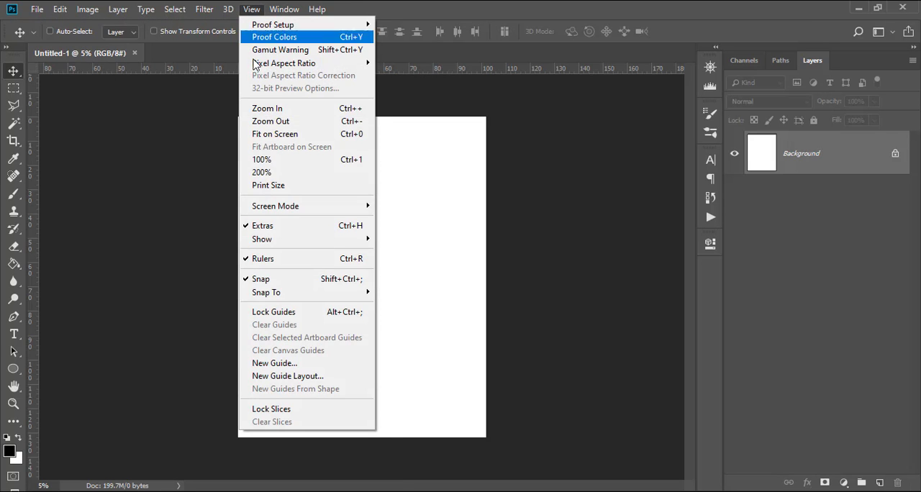
pyautogui.click(288, 375)
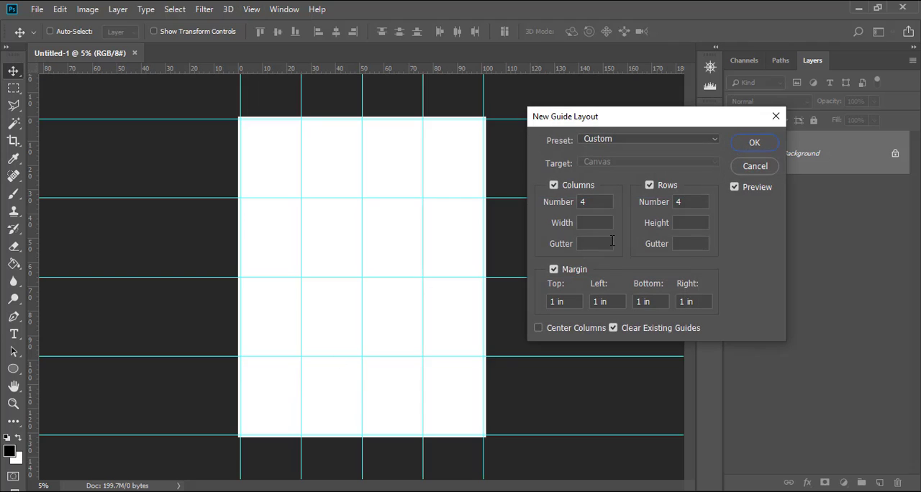
pyautogui.moveTo(570, 303); pyautogui.dragTo(546, 299)
pyautogui.moveTo(611, 298); pyautogui.dragTo(595, 298)
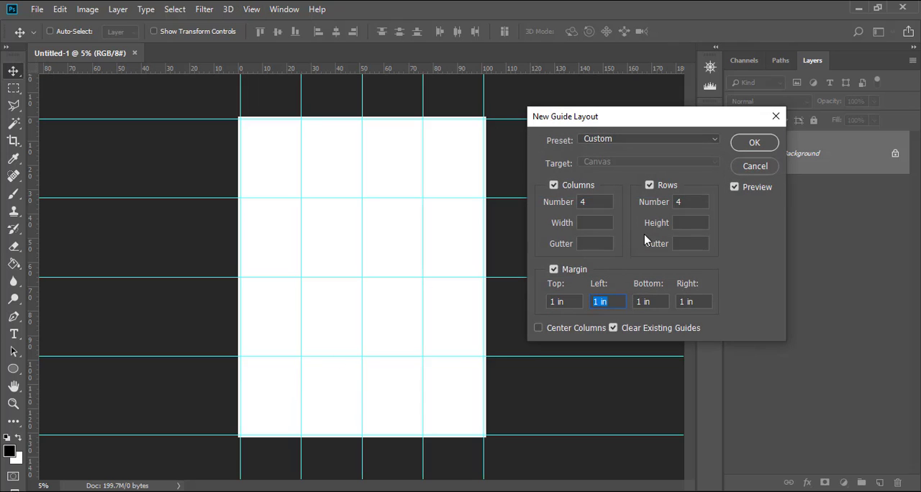
pyautogui.moveTo(602, 203); pyautogui.dragTo(559, 202)
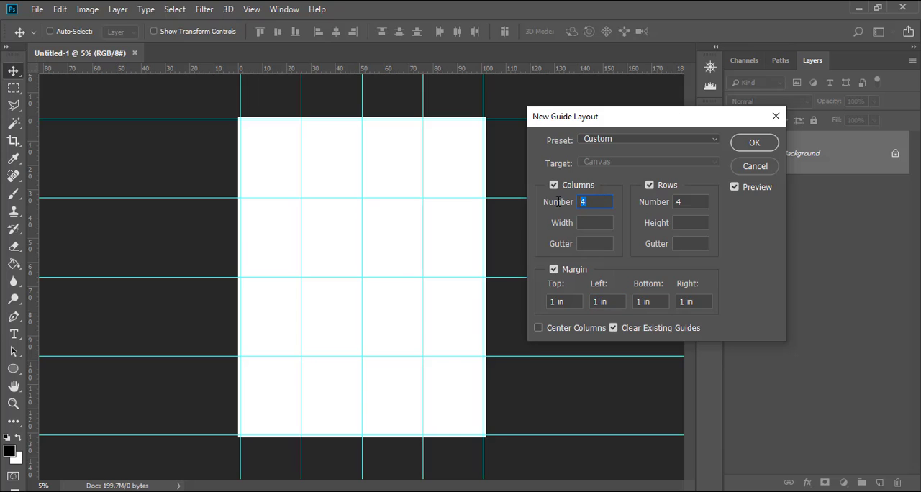
pyautogui.click(756, 142)
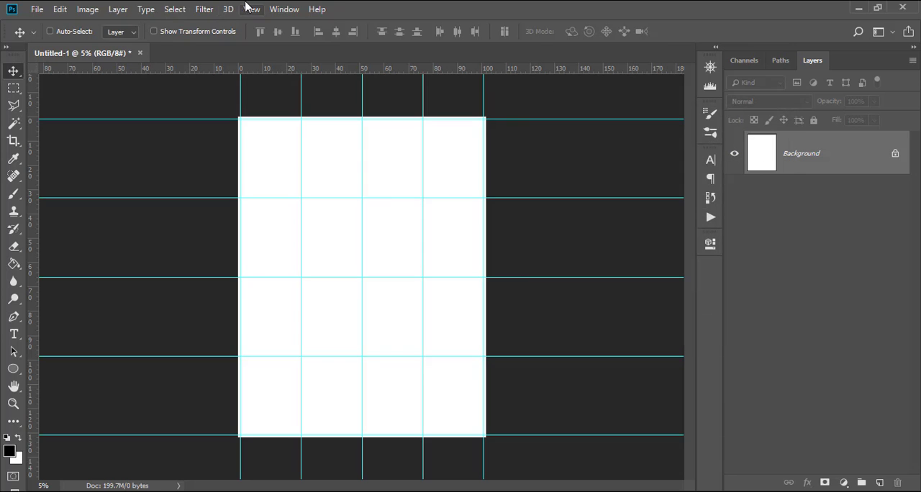
# Add a second guide layout with 4 columns, 4 rows and 5 in margins on all sides, keeping the existing guides.
pyautogui.click(253, 9)
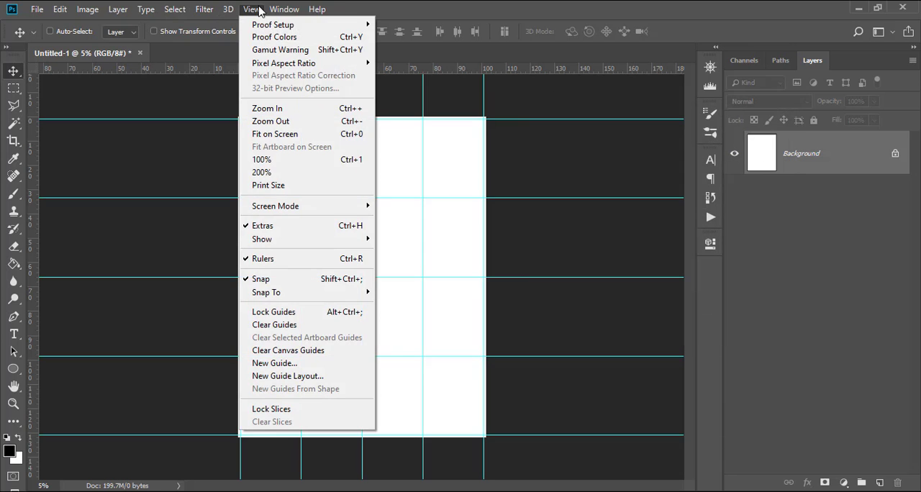
pyautogui.click(291, 380)
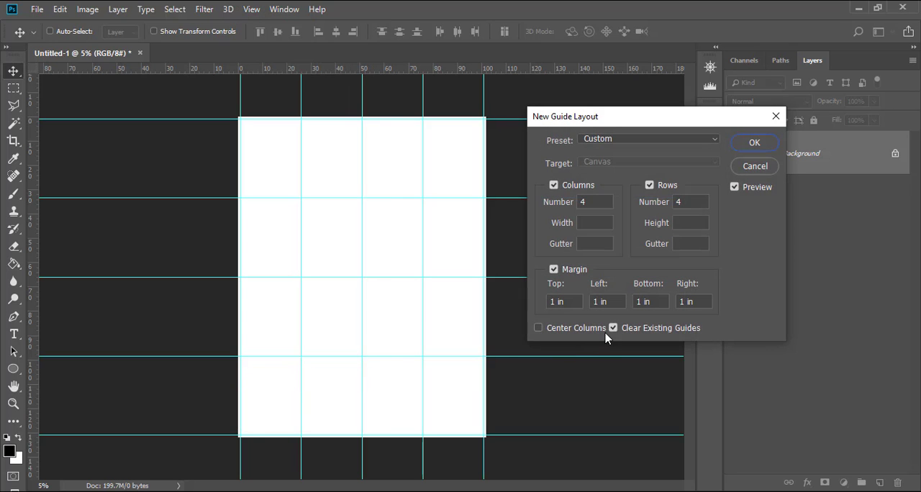
pyautogui.click(613, 329)
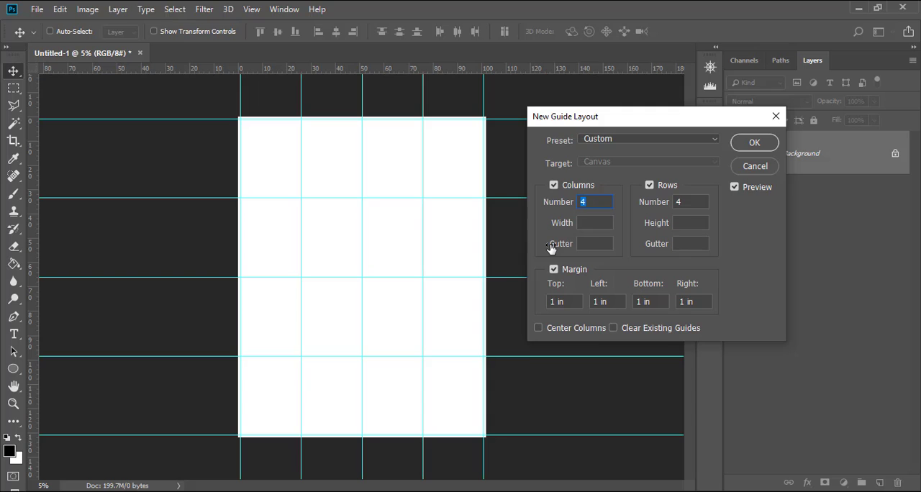
pyautogui.click(574, 302)
pyautogui.write('5')
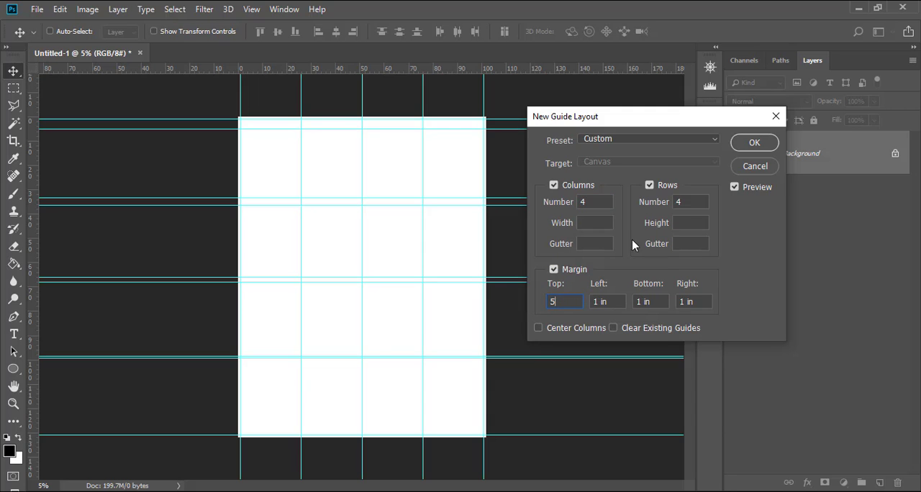
pyautogui.press('Tab')
pyautogui.write('5')
pyautogui.press('Tab')
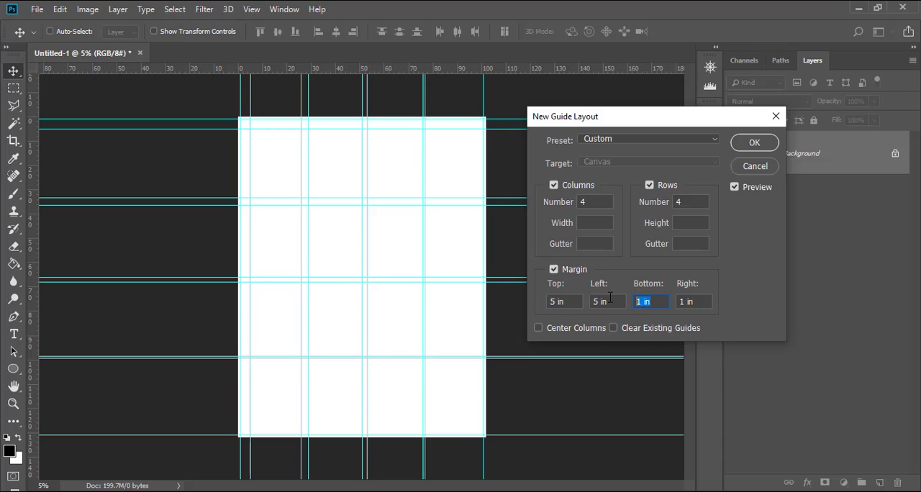
pyautogui.write('5')
pyautogui.press('Tab')
pyautogui.write('5')
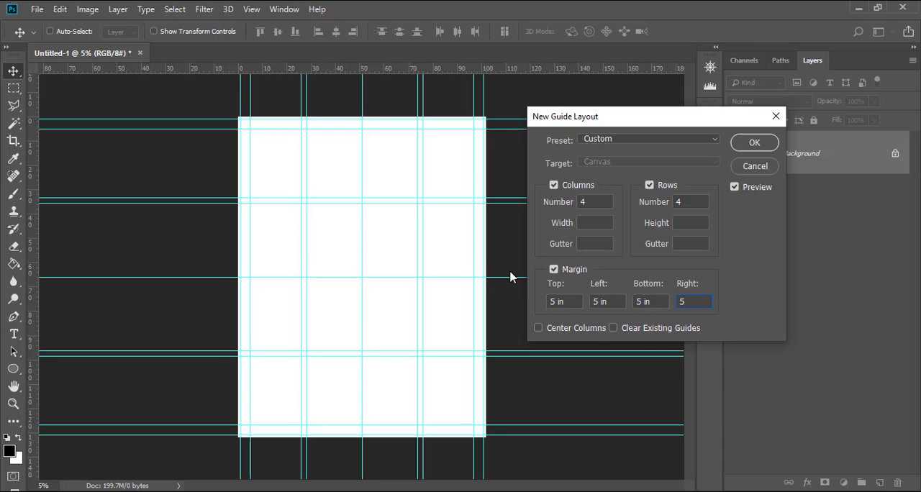
pyautogui.click(746, 146)
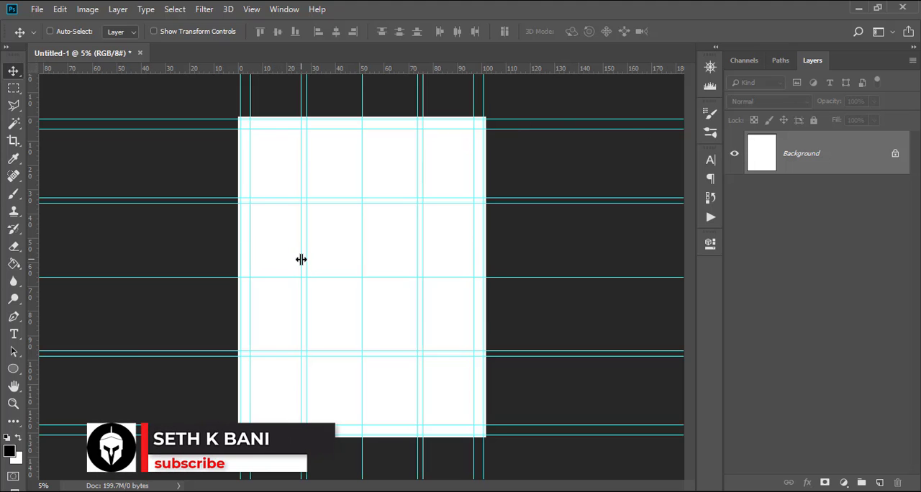
# Remove the duplicate inner guides: the left one of each close vertical pair and the upper one of each close horizontal pair.
pyautogui.moveTo(301, 259); pyautogui.dragTo(22, 220)
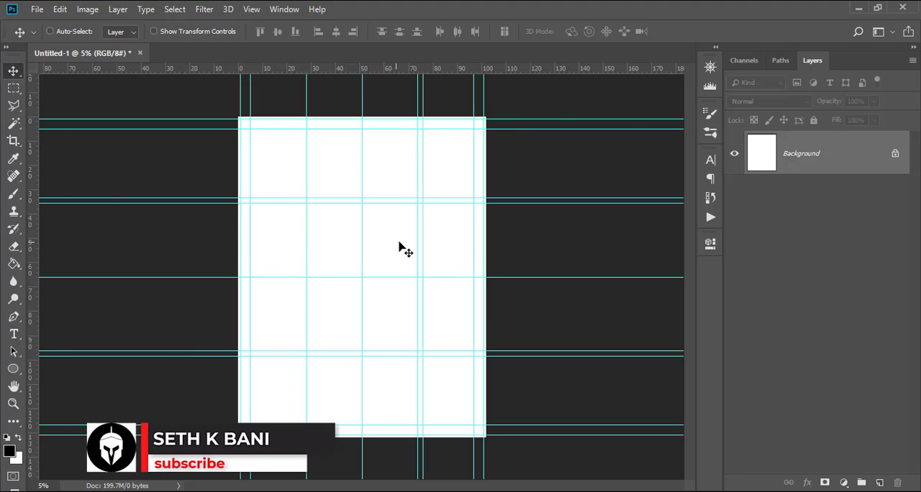
pyautogui.moveTo(417, 243); pyautogui.dragTo(8, 223)
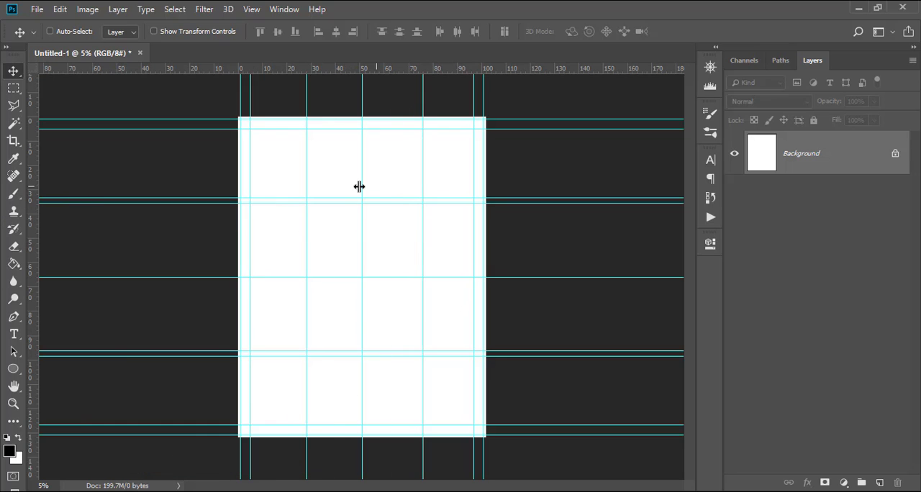
pyautogui.moveTo(339, 197); pyautogui.dragTo(327, 60)
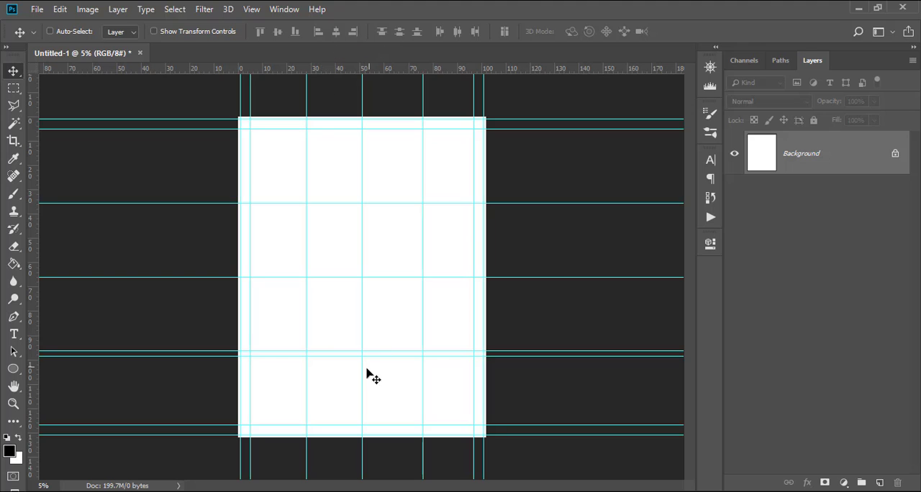
pyautogui.moveTo(346, 351); pyautogui.dragTo(317, 62)
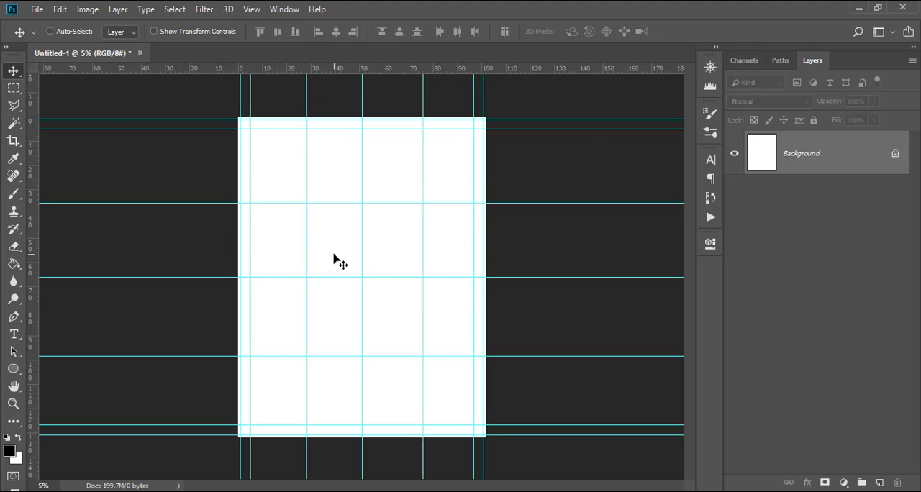
# Unlock the Background layer and draw a wavy Pen path across the middle of the page, extending past both side edges.
pyautogui.click(896, 154)
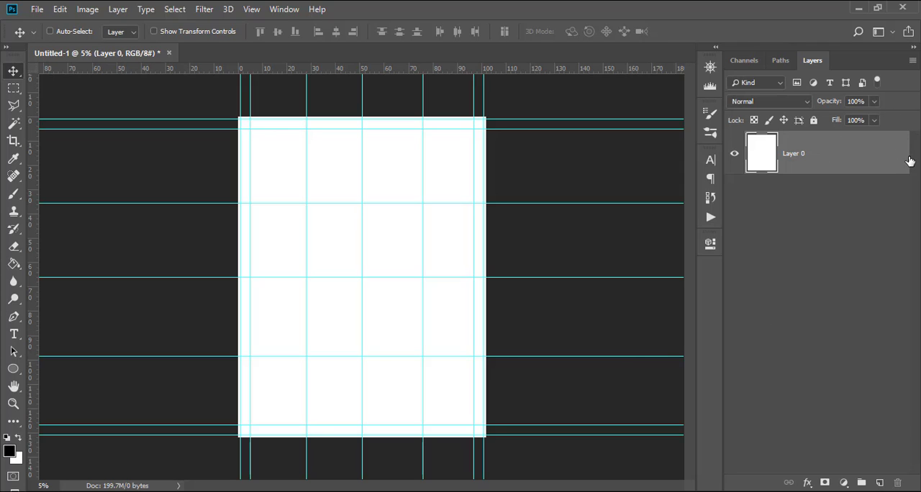
pyautogui.press('p')
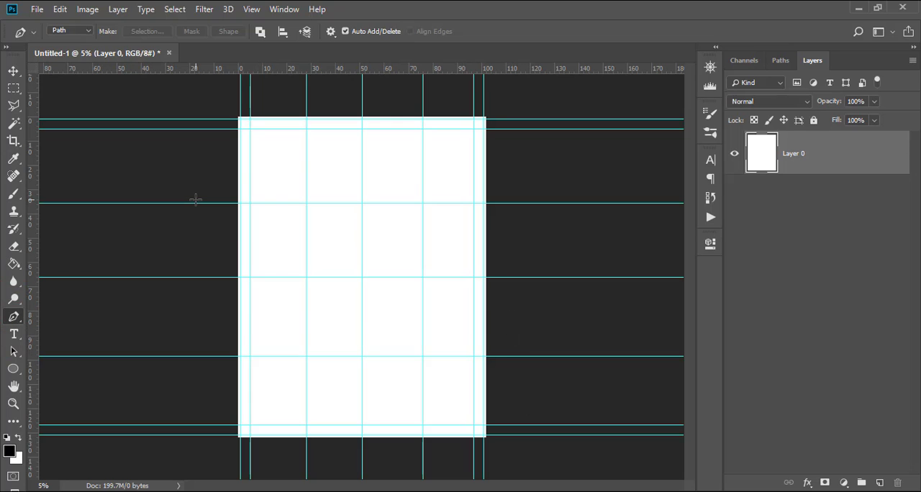
pyautogui.press('capslock')
pyautogui.click(198, 278)
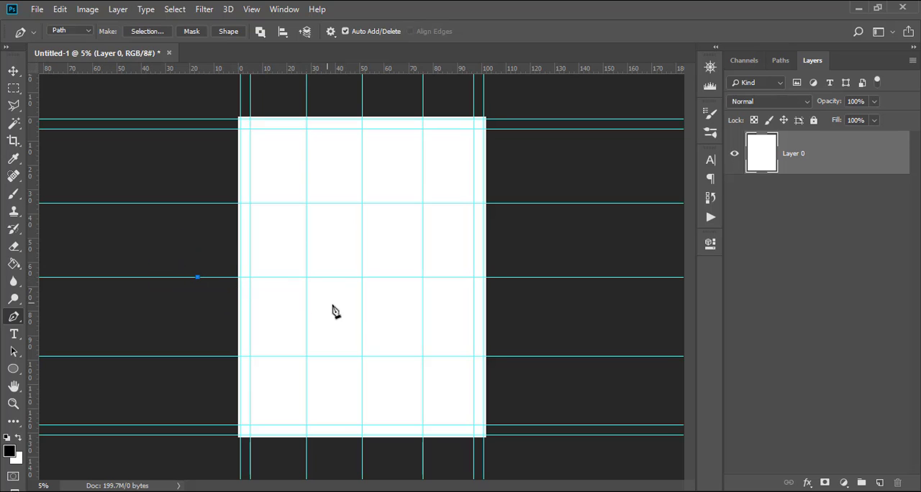
pyautogui.moveTo(362, 306); pyautogui.dragTo(415, 365)
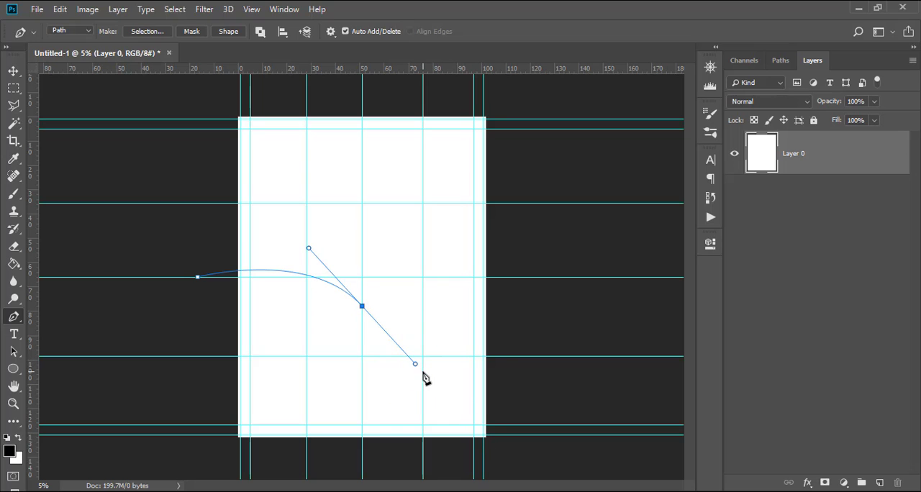
pyautogui.click(474, 230)
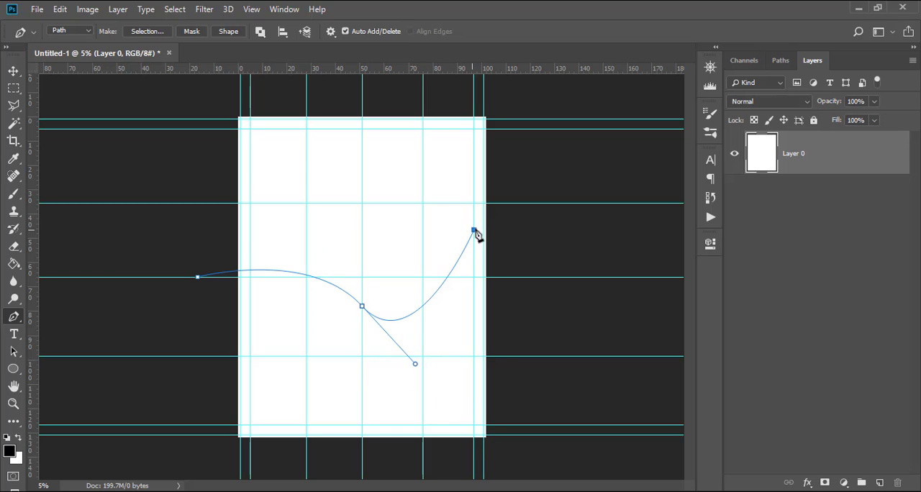
pyautogui.moveTo(475, 232); pyautogui.dragTo(545, 289)
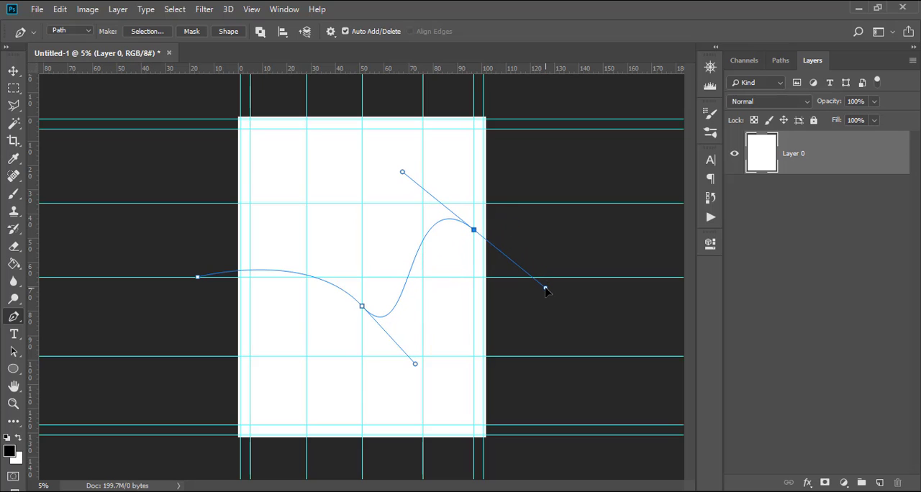
pyautogui.moveTo(546, 289); pyautogui.dragTo(546, 294)
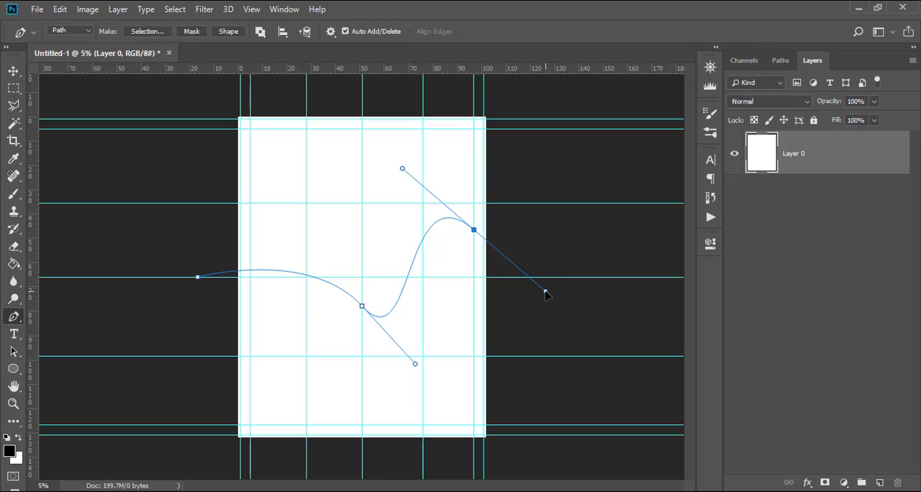
pyautogui.moveTo(546, 294); pyautogui.dragTo(546, 291)
pyautogui.click(563, 277)
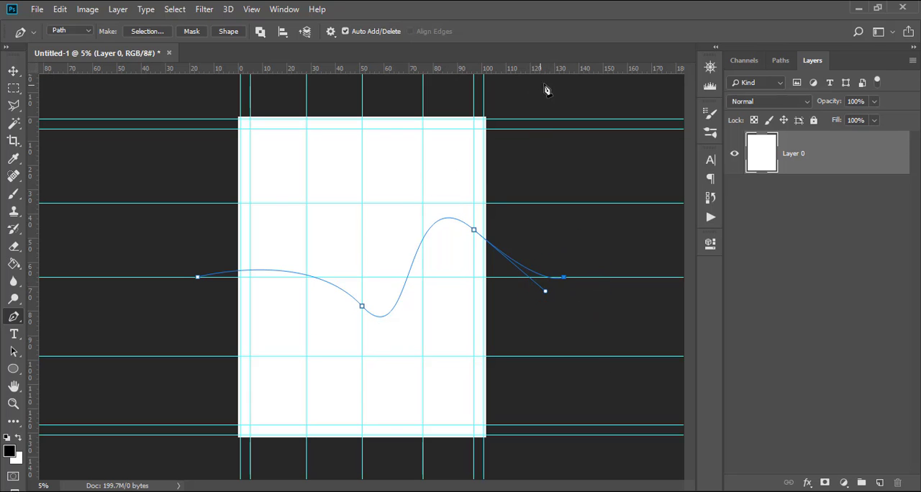
# Close the wavy path around the area above the page and convert it into a shape.
pyautogui.hotkey('ctrl', '-')
pyautogui.hotkey('ctrl', '-')
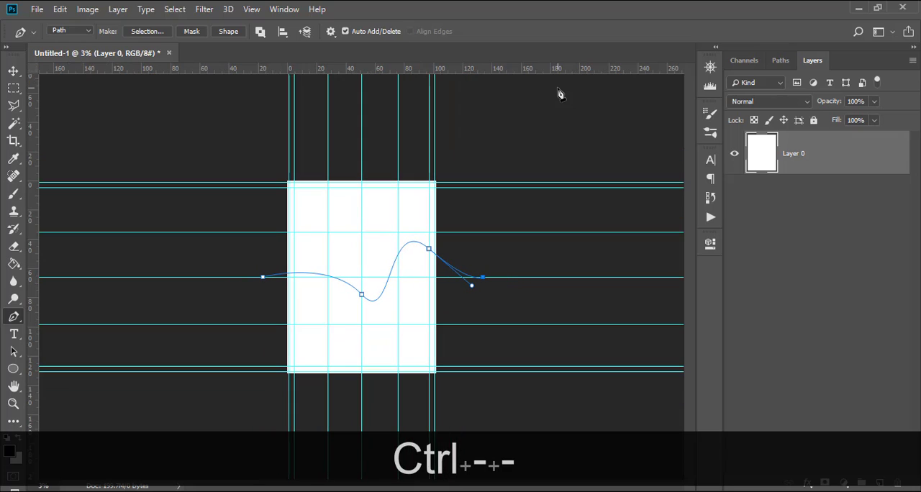
pyautogui.click(516, 118)
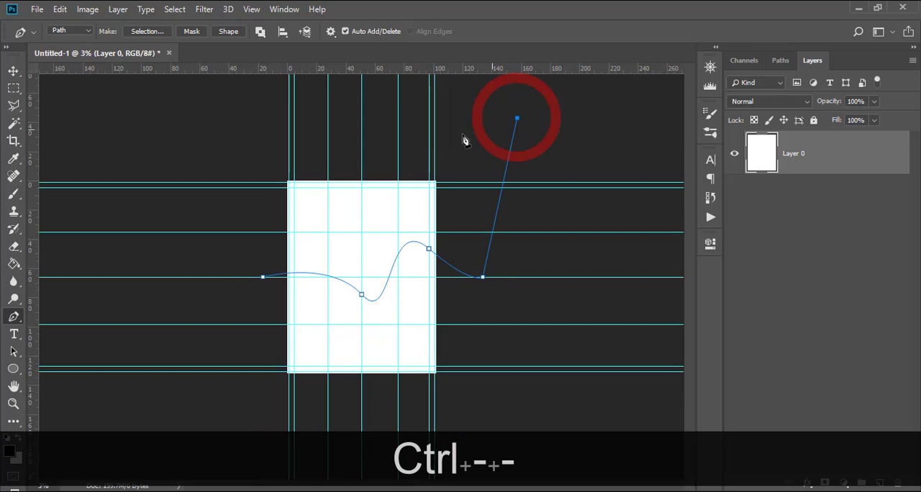
pyautogui.click(230, 130)
pyautogui.click(250, 278)
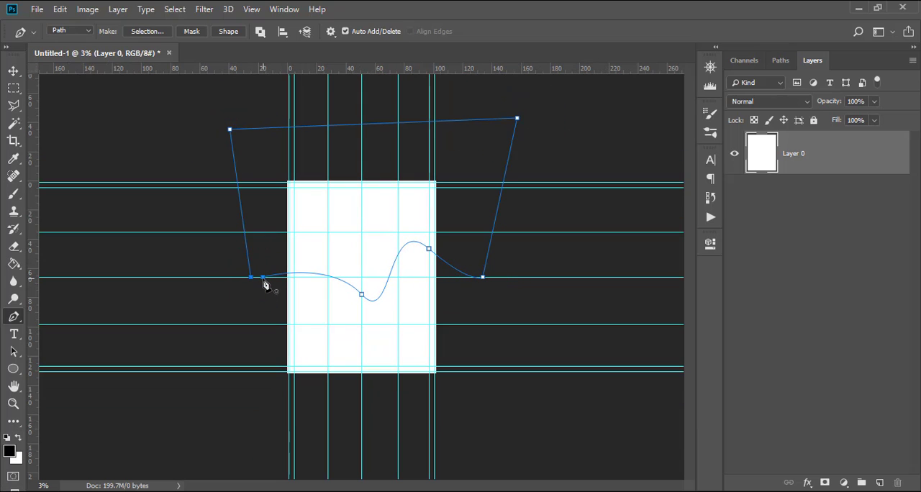
pyautogui.click(262, 279)
pyautogui.click(228, 32)
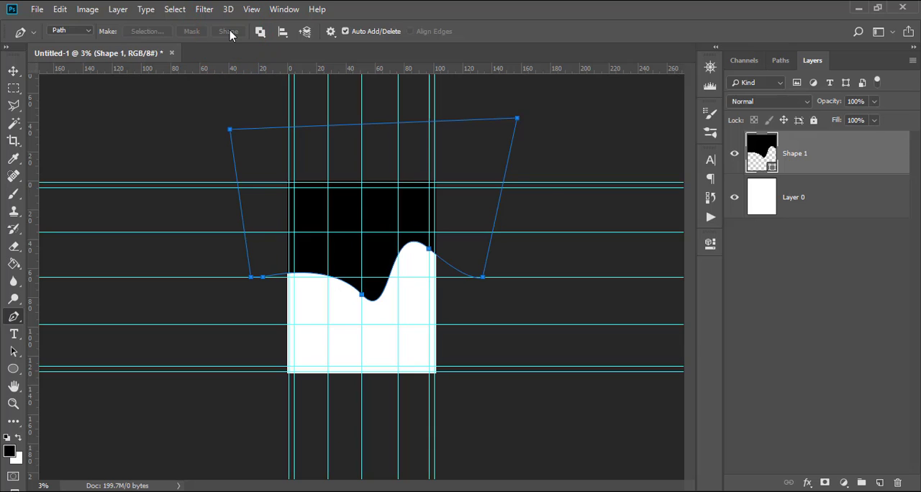
# Set the wave shape's fill to bright green 43f61a.
pyautogui.doubleClick(776, 162)
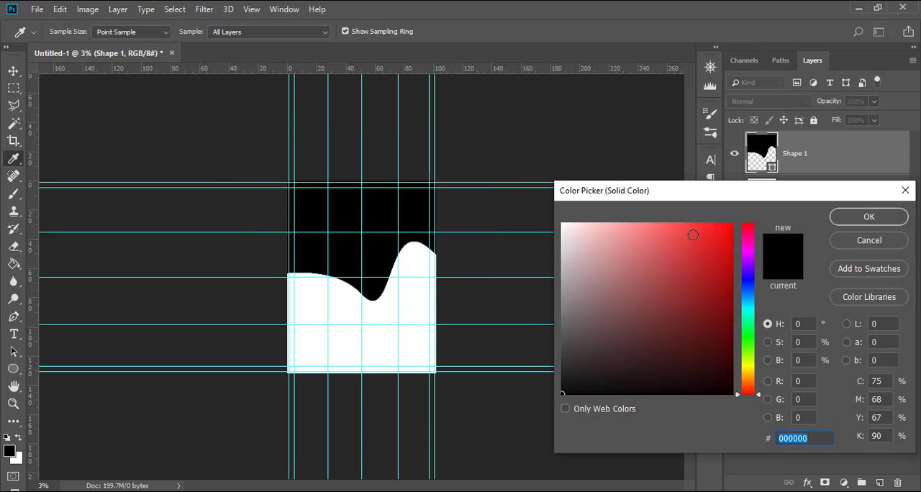
pyautogui.click(749, 343)
pyautogui.click(714, 229)
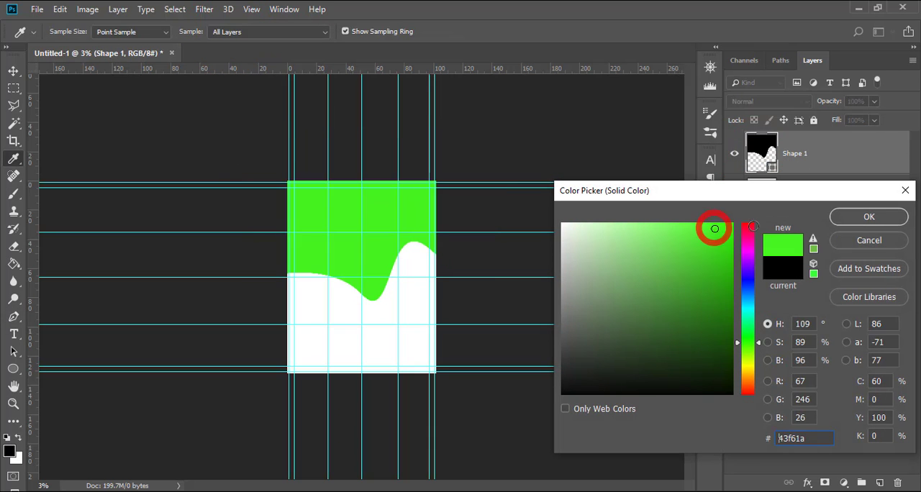
pyautogui.click(869, 217)
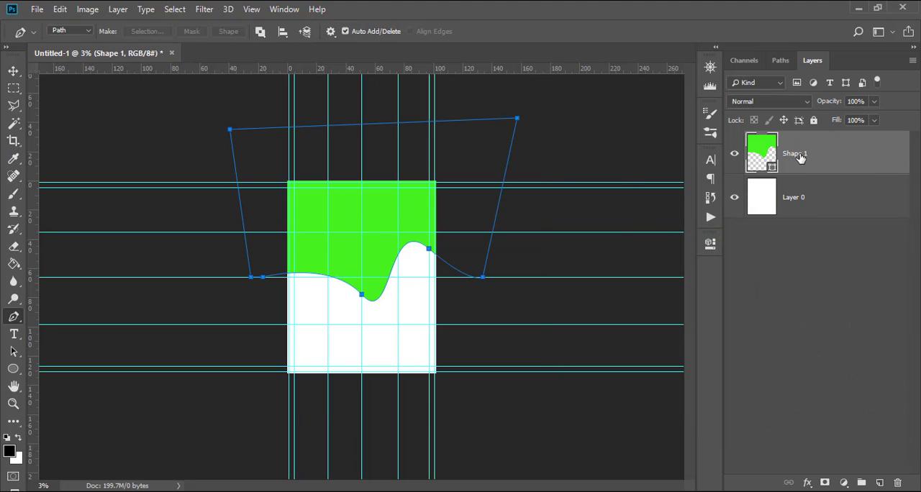
# Duplicate the green wave shape layer and set the lower wave's fill to near-black 0c0807.
pyautogui.hotkey('ctrl', 'j')
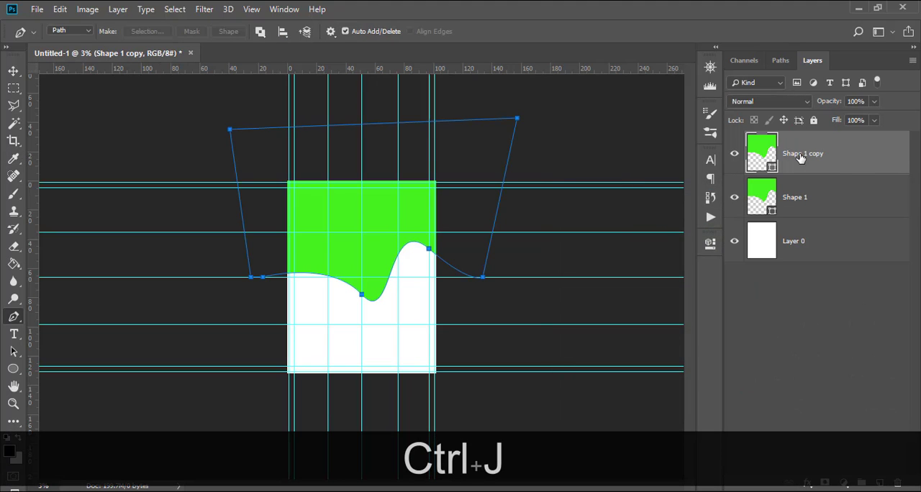
pyautogui.doubleClick(764, 194)
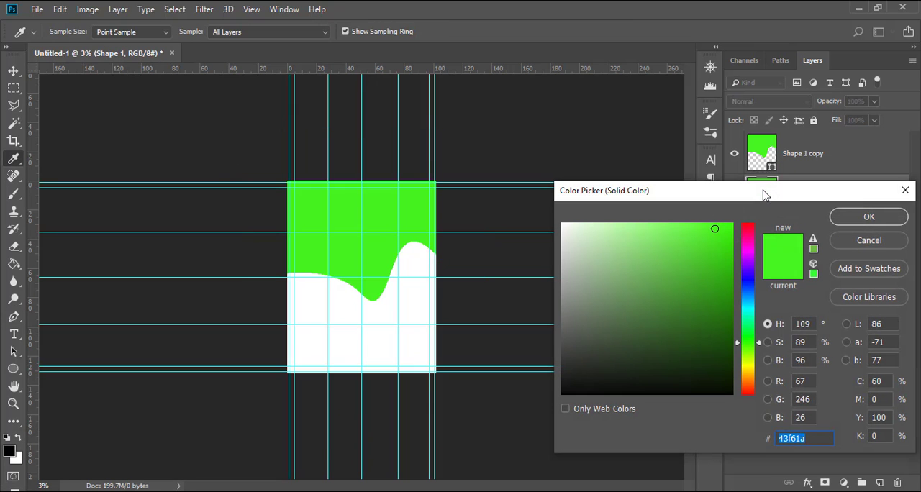
pyautogui.write('0c0')
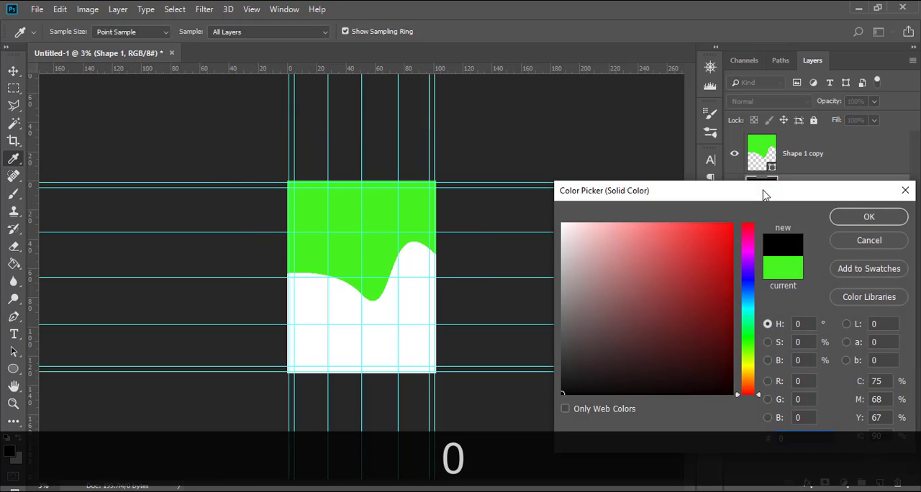
pyautogui.write('807')
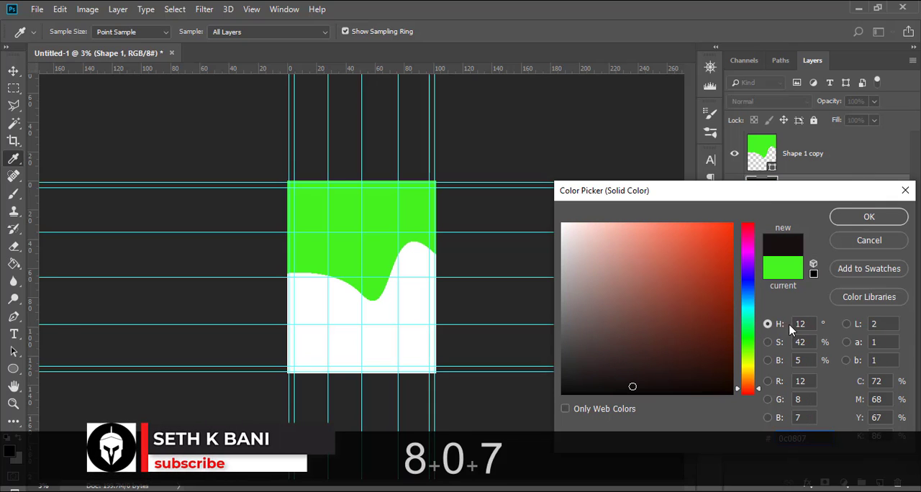
pyautogui.click(864, 217)
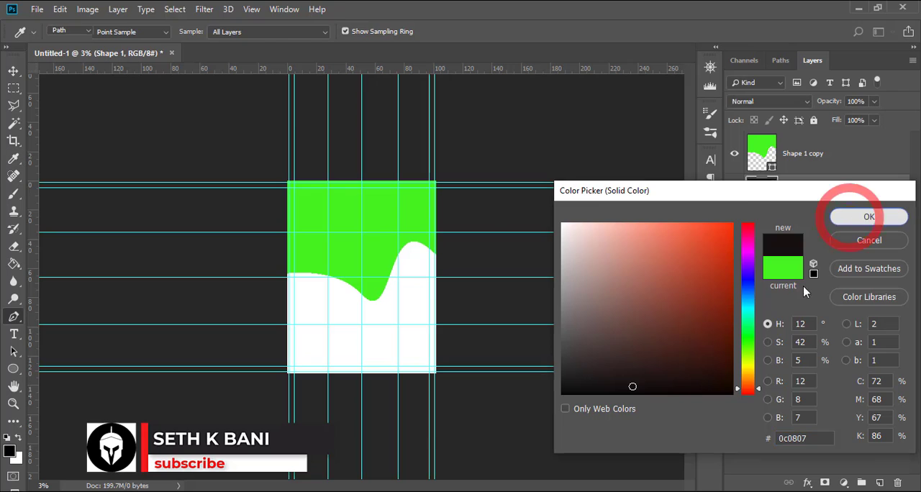
# Move the near-black wave slightly down so a thin dark edge shows beneath the green wave.
pyautogui.press('v')
pyautogui.press('Down')
pyautogui.press('Down')
pyautogui.press('Down')
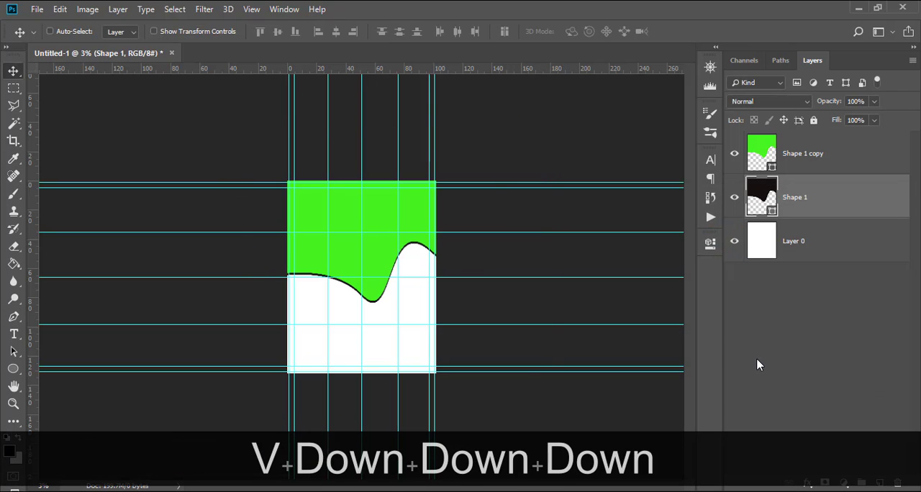
pyautogui.hotkey('ctrl', '=')
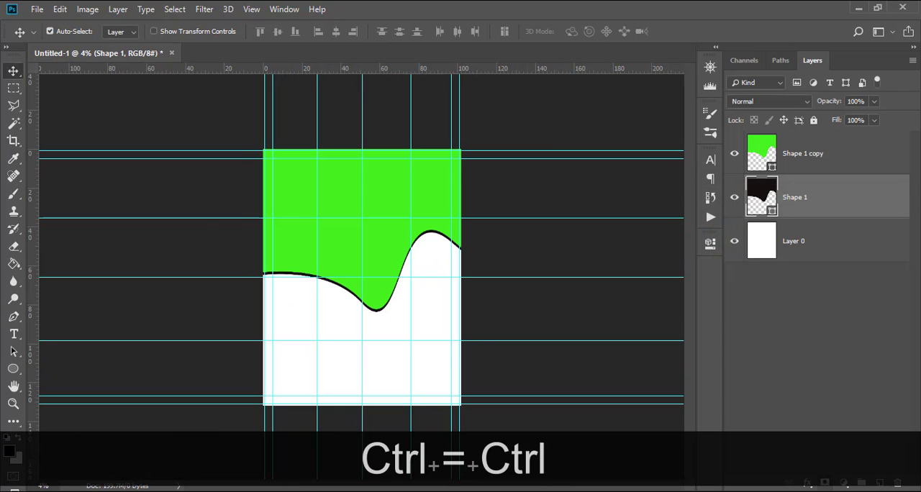
# Rotate the near-black wave by about -1.98° with Free Transform and shift it slightly up behind the green wave.
pyautogui.hotkey('ctrl', 't')
pyautogui.moveTo(630, 195); pyautogui.dragTo(630, 186)
pyautogui.press('Up')
pyautogui.press('Up')
pyautogui.press('Up')
pyautogui.press('Up')
pyautogui.press('Up')
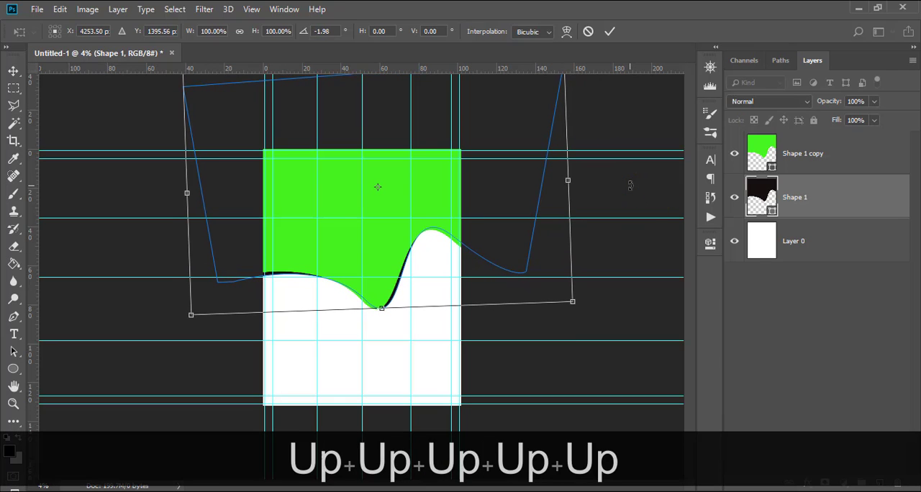
pyautogui.press('Down')
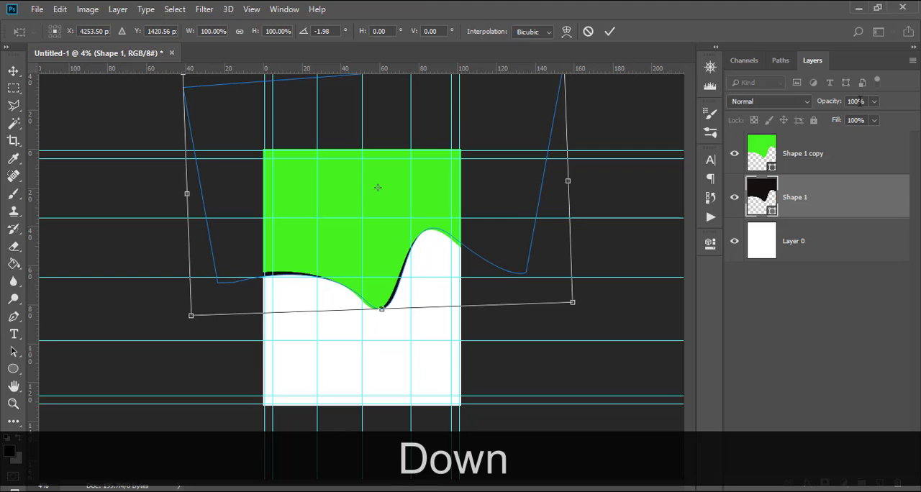
pyautogui.press('Return')
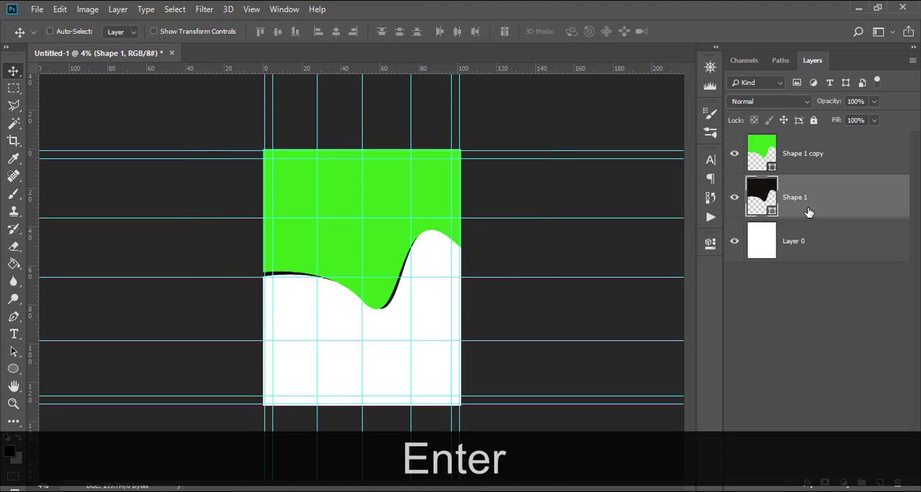
# Add a layer mask to the near-black wave and paint out its edge along the steep right-hand rise with a 700 px Hard Round brush.
pyautogui.click(826, 482)
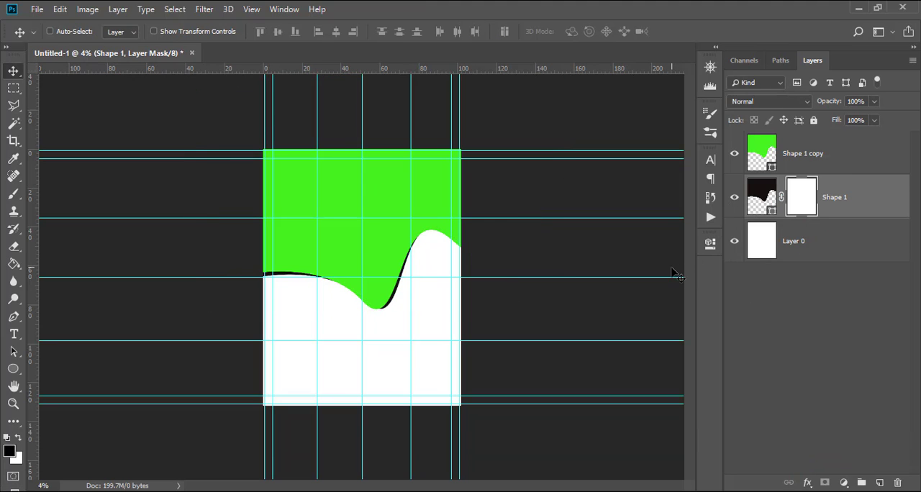
pyautogui.press('b')
pyautogui.press(']')
pyautogui.press(']')
pyautogui.press(']')
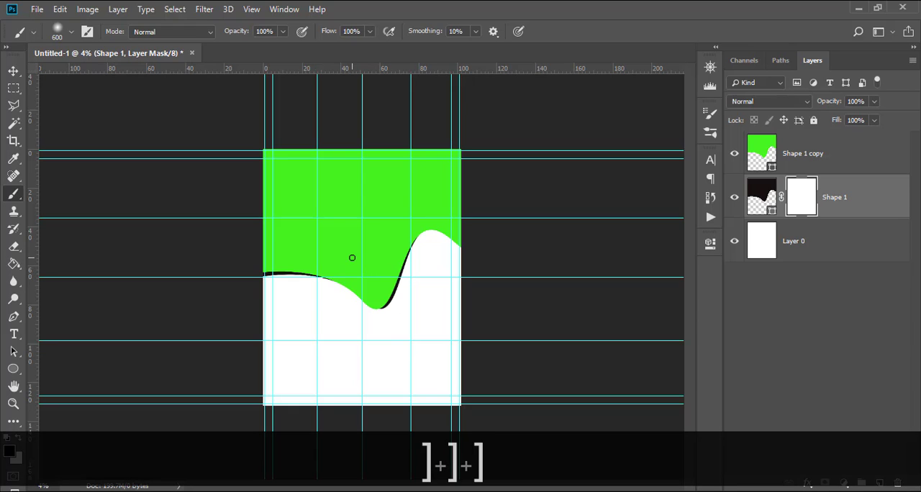
pyautogui.click(71, 32)
pyautogui.click(49, 133)
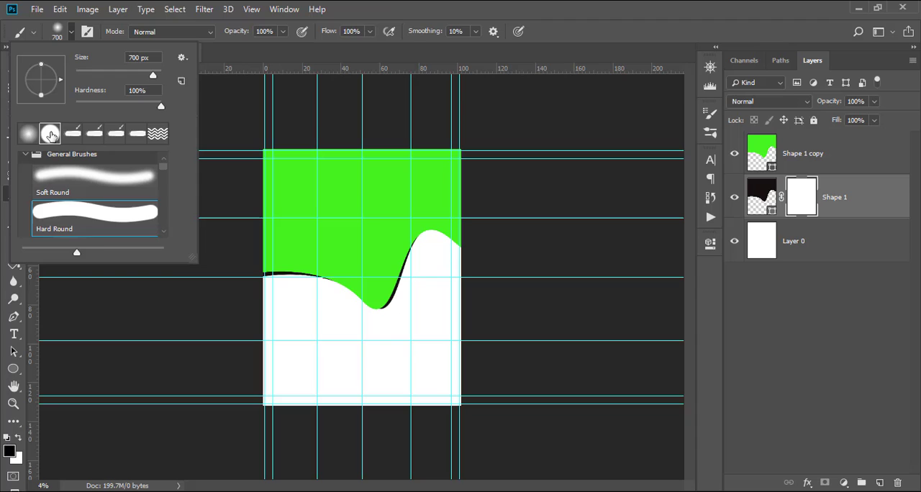
pyautogui.click(405, 6)
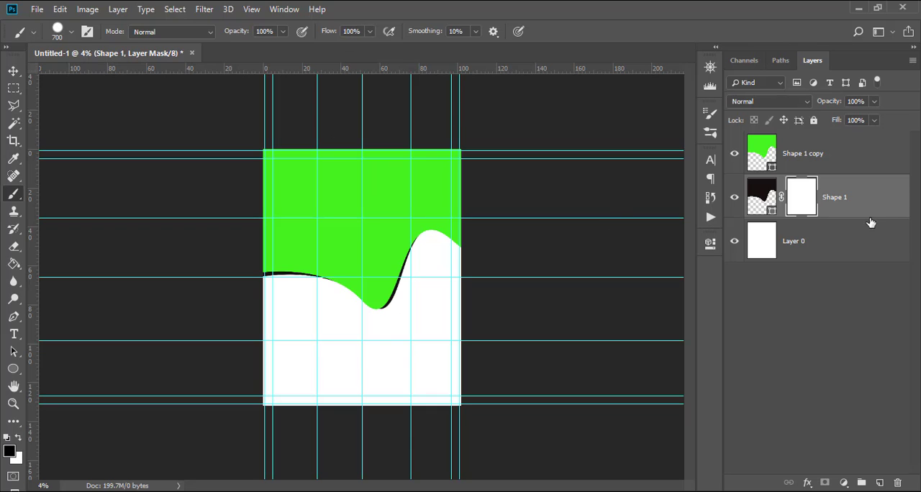
pyautogui.moveTo(385, 316)
pyautogui.mouseDown()
pyautogui.moveTo(398, 271)
pyautogui.moveTo(438, 216)
pyautogui.mouseUp()
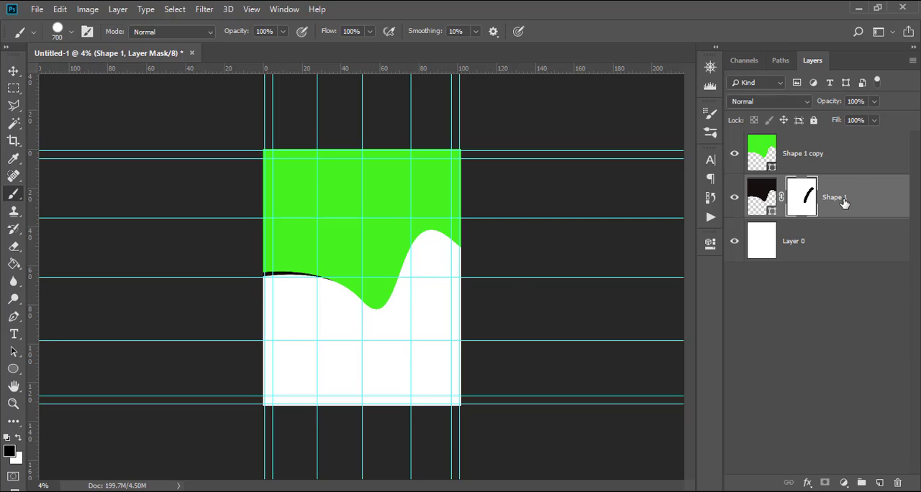
# Duplicate the green wave layer and place the lower green copy beneath the near-black wave in the layer order.
pyautogui.click(803, 155)
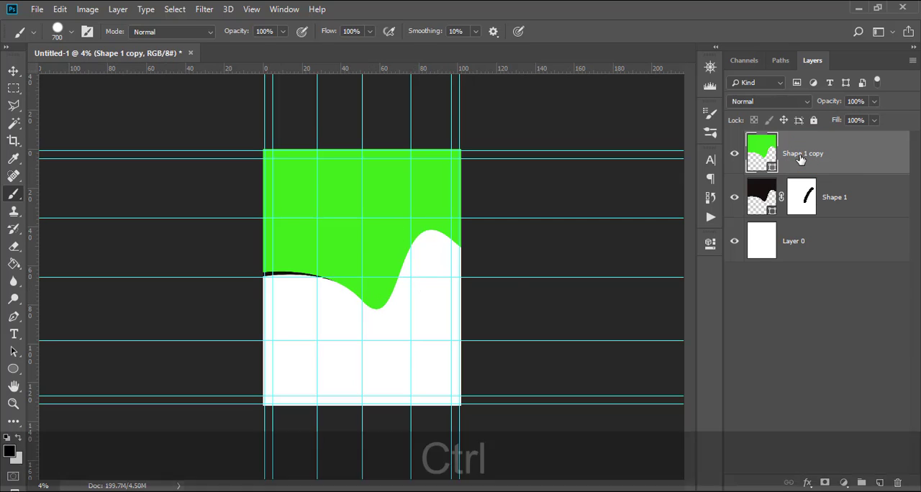
pyautogui.hotkey('ctrl', 'j')
pyautogui.click(826, 204)
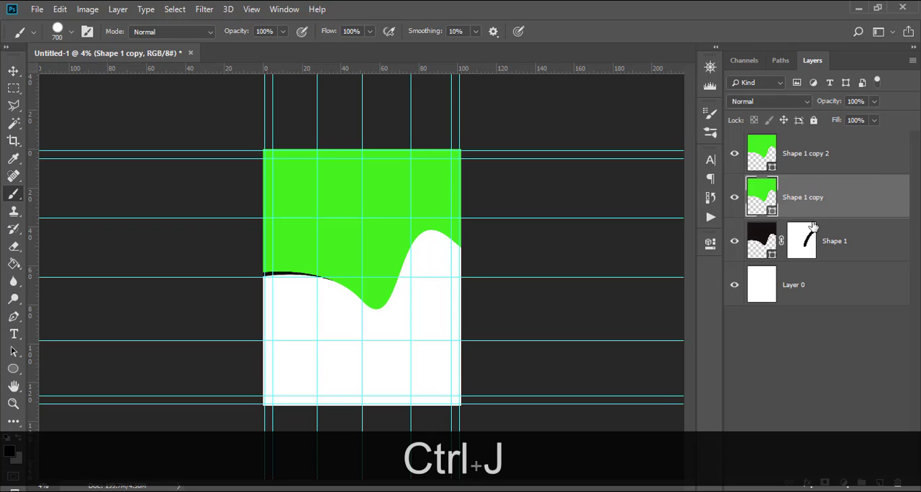
pyautogui.moveTo(803, 211); pyautogui.dragTo(794, 244)
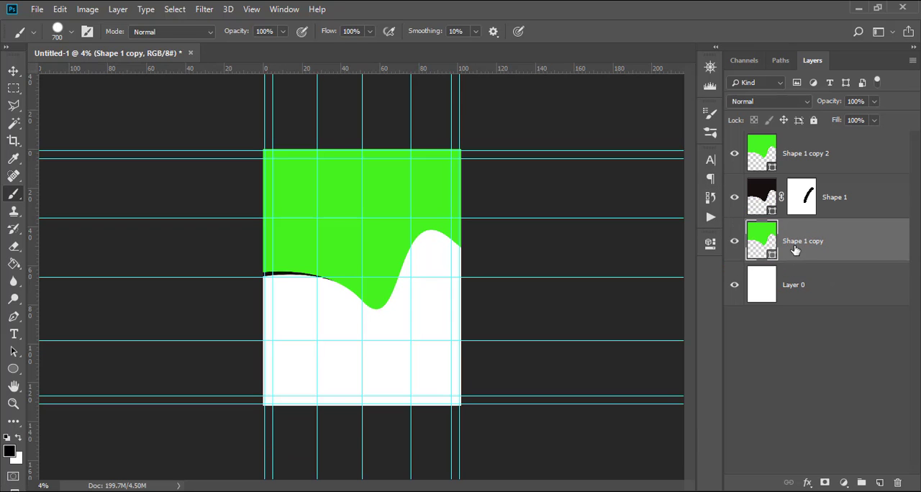
# Shift the lower green wave copy slightly down so it extends past the top wave.
pyautogui.press('v')
pyautogui.hotkey('shift', 'Down')
pyautogui.hotkey('shift', 'Down')
pyautogui.hotkey('shift', 'Down')
pyautogui.hotkey('shift', 'Down')
pyautogui.hotkey('shift', 'Down')
pyautogui.hotkey('shift', 'Down')
pyautogui.hotkey('shift', 'Down')
pyautogui.hotkey('shift', 'Down')
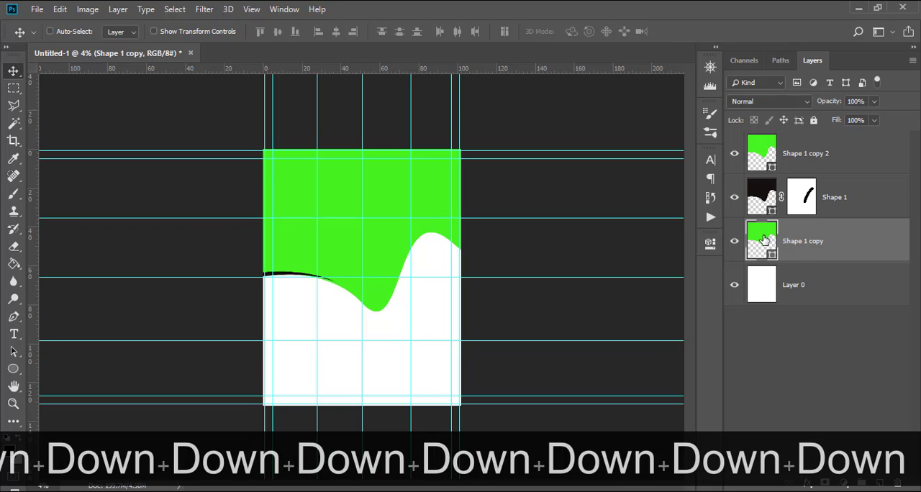
# Set the fill of the lower wave copy beneath the near-black layer to red ea0a27.
pyautogui.doubleClick(764, 240)
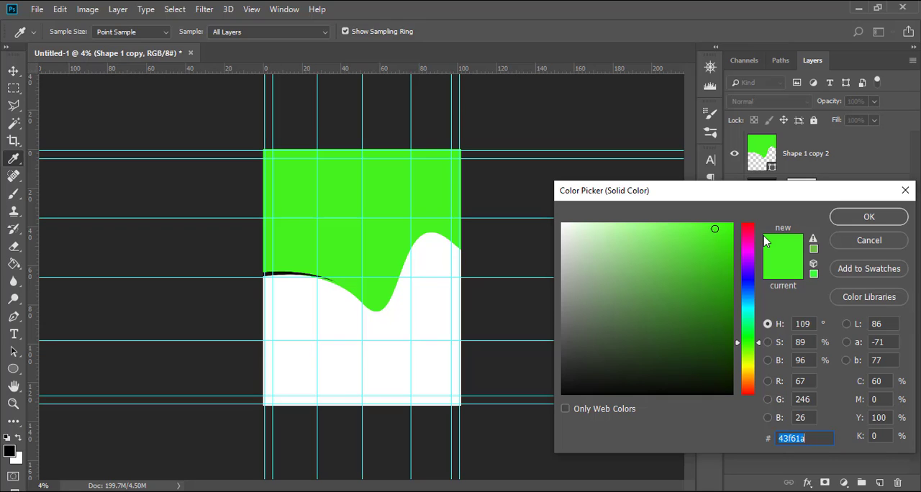
pyautogui.write('ea')
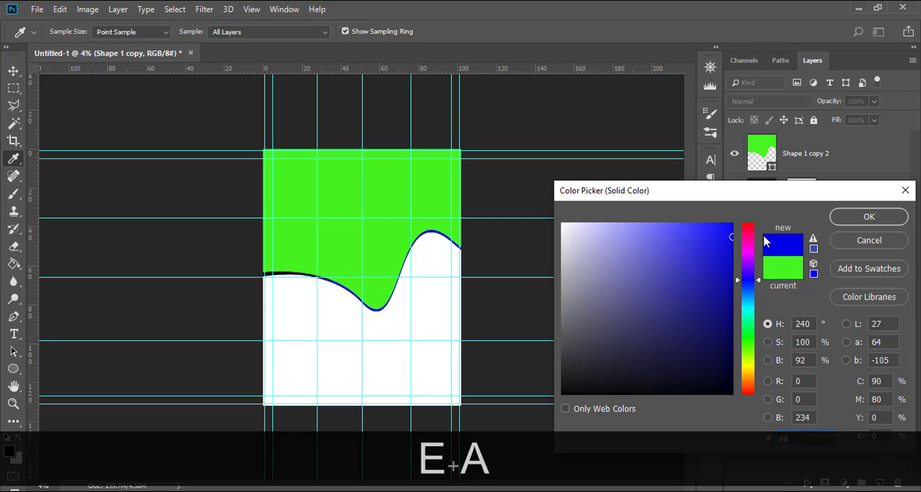
pyautogui.write('0a27')
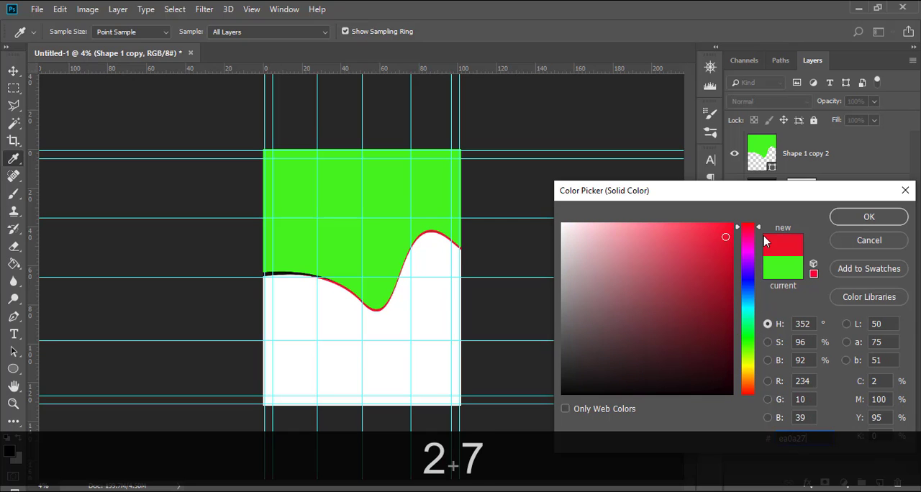
pyautogui.click(843, 216)
# Move the red wave further down to form a thicker red band along the green wave's edge, fine-tuning its position.
pyautogui.press('v')
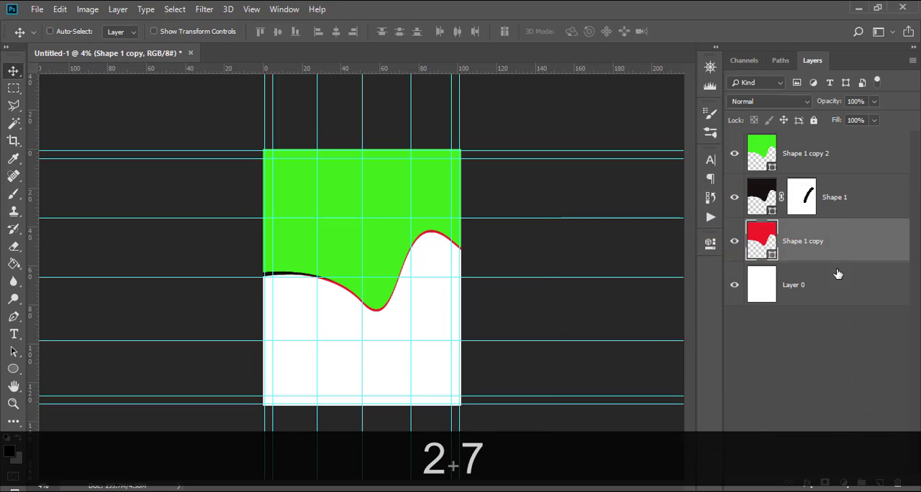
pyautogui.hotkey('shift', 'Down')
pyautogui.hotkey('shift', 'Down')
pyautogui.hotkey('shift', 'Down')
pyautogui.hotkey('shift', 'Down')
pyautogui.hotkey('shift', 'Down')
pyautogui.hotkey('shift', 'Down')
pyautogui.hotkey('shift', 'Down')
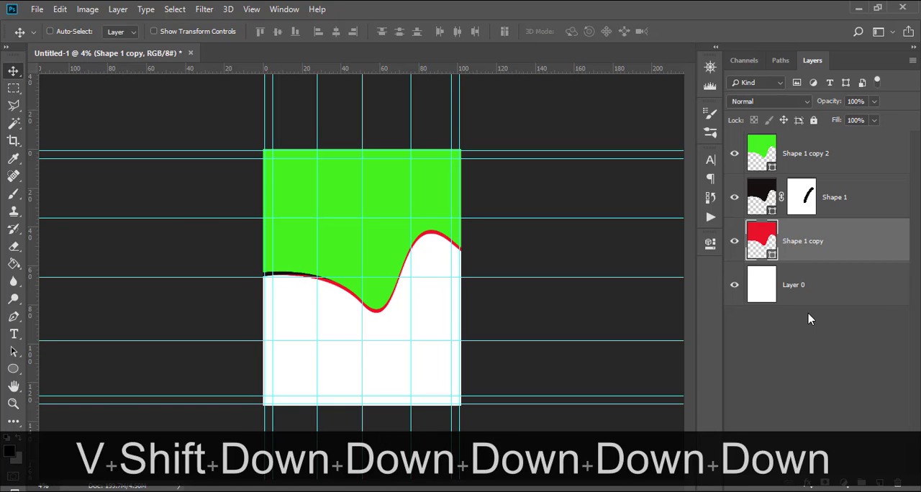
pyautogui.press('Down')
pyautogui.press('Down')
pyautogui.press('Down')
pyautogui.press('Down')
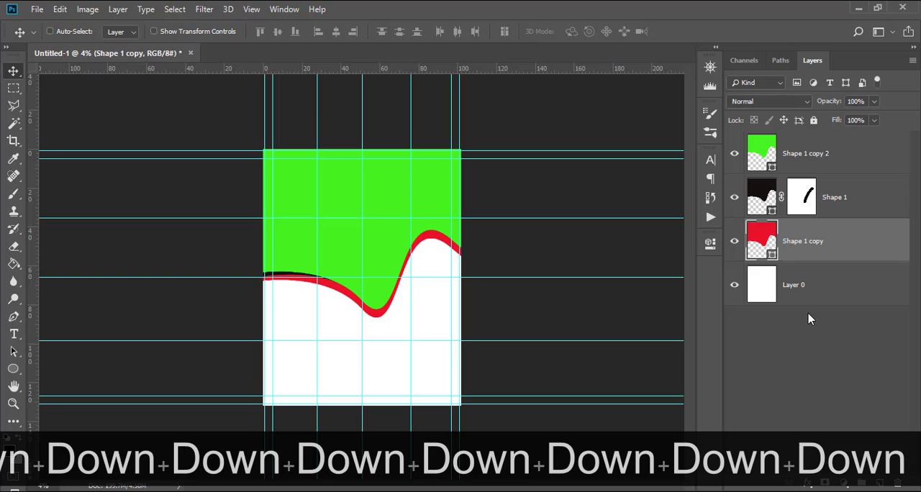
pyautogui.press('shift')
pyautogui.hotkey('shift', 'Right')
pyautogui.hotkey('shift', 'Right')
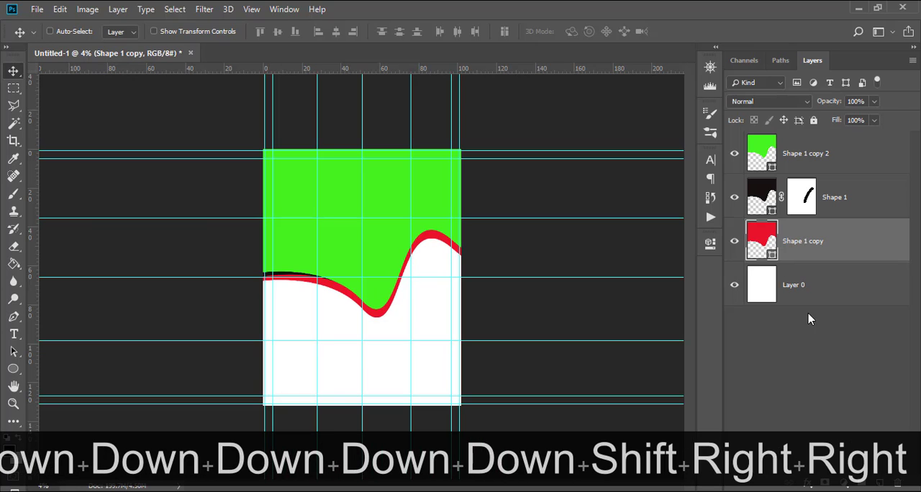
pyautogui.hotkey('shift', 'Down')
pyautogui.hotkey('shift', 'Down')
pyautogui.hotkey('shift', 'Up')
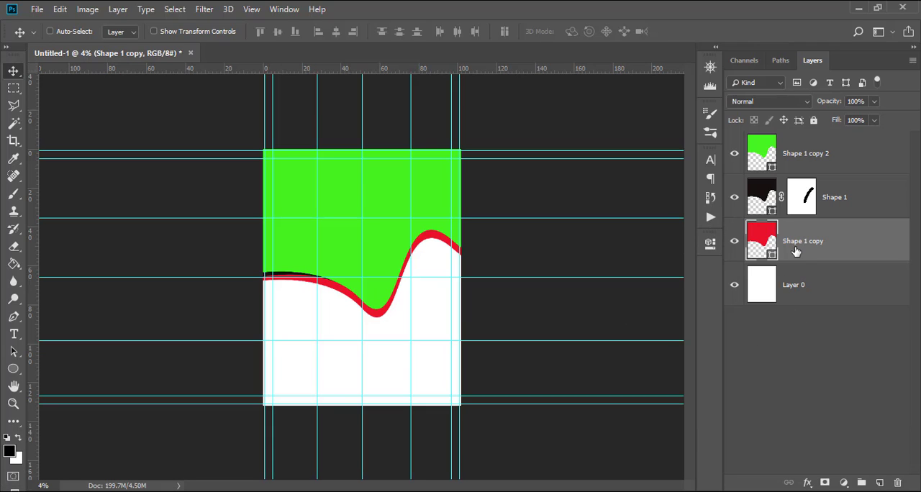
# Duplicate the red wave layer and clip the copy to the original red wave with a clipping mask.
pyautogui.click(796, 251)
pyautogui.hotkey('ctrl', 'j')
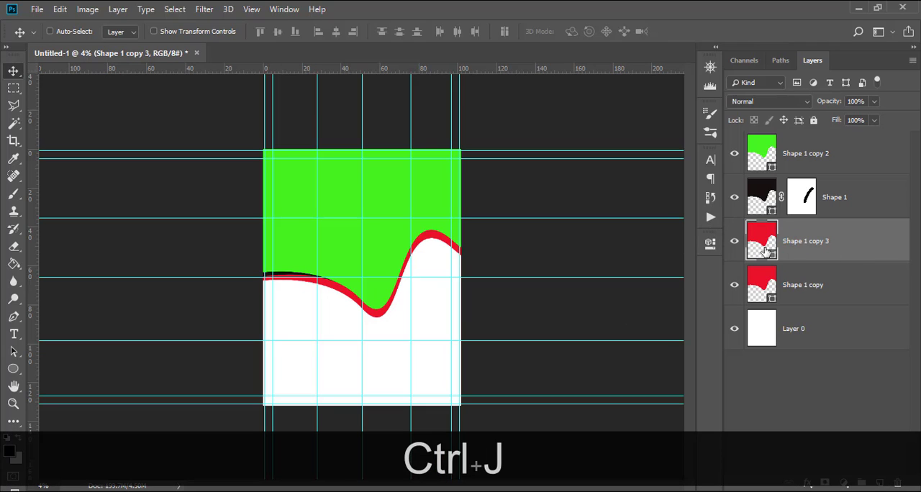
pyautogui.rightClick(797, 246)
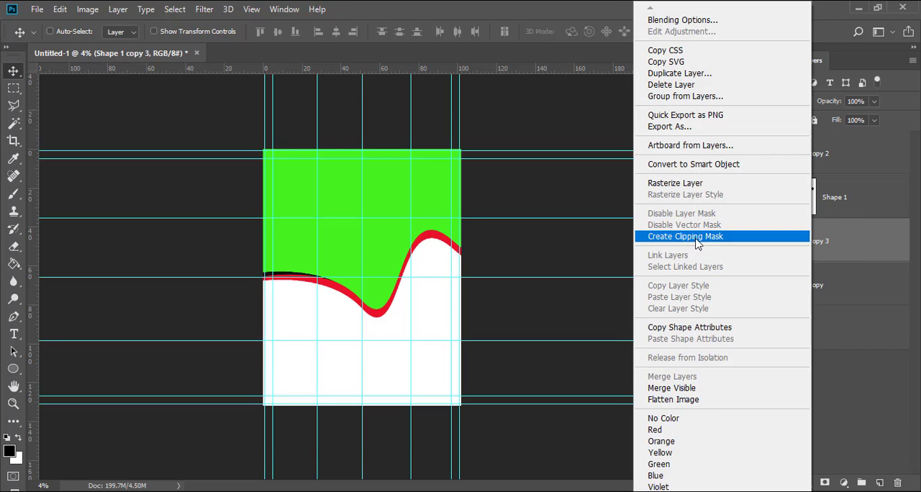
pyautogui.click(666, 237)
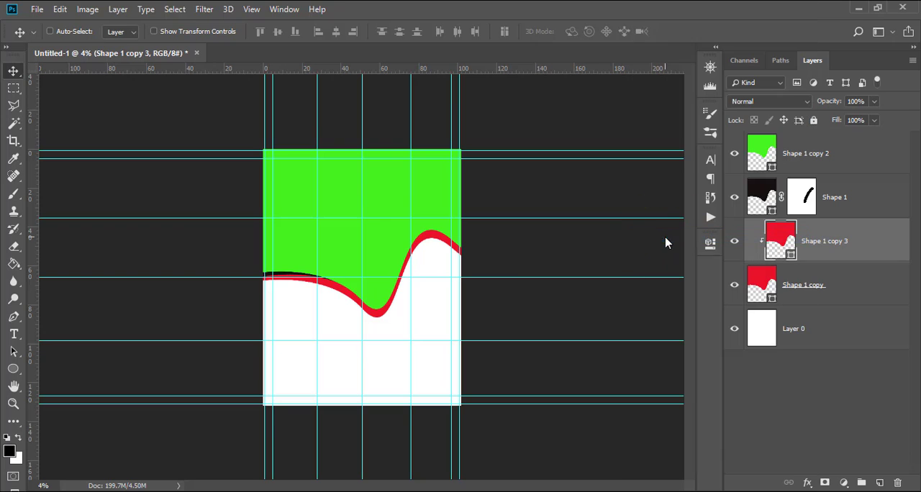
# Set the clipped wave copy's fill to dark maroon 3c0409.
pyautogui.doubleClick(783, 239)
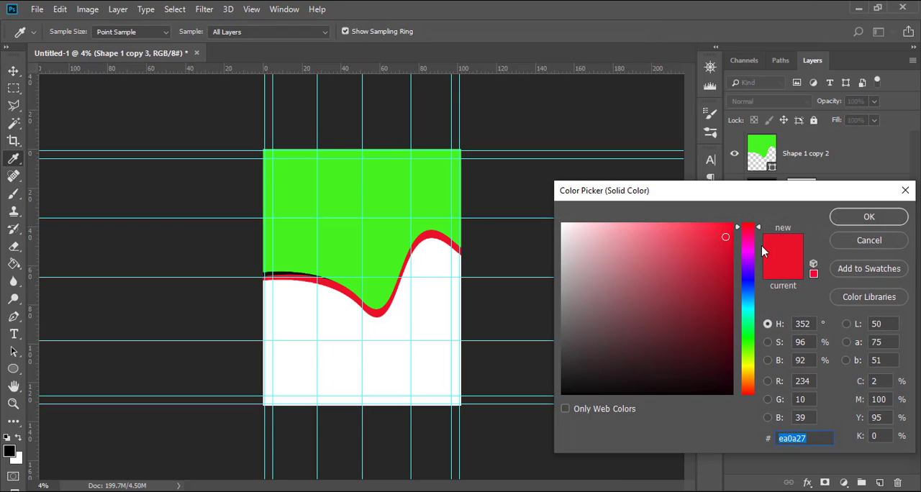
pyautogui.write('3c')
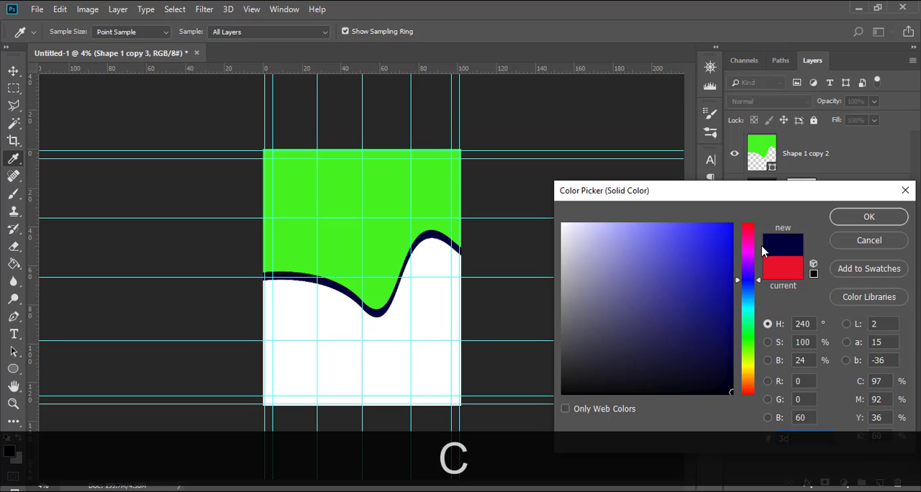
pyautogui.write('04')
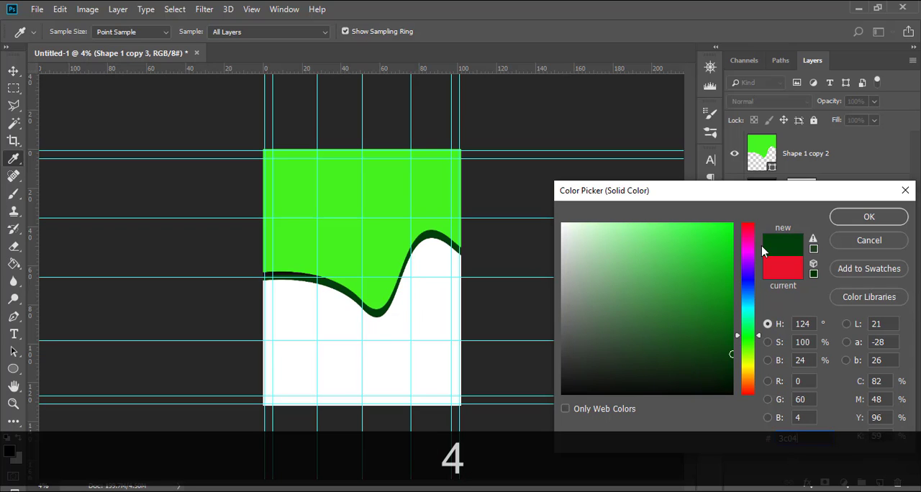
pyautogui.write('09')
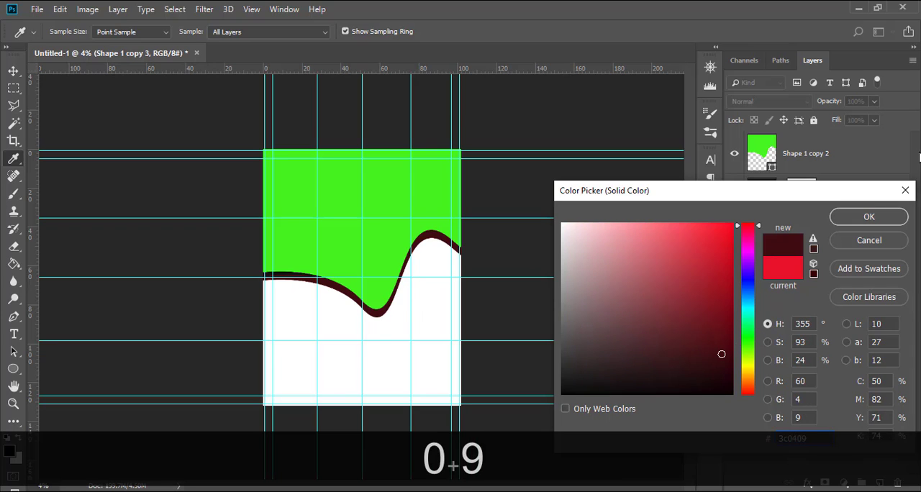
pyautogui.click(852, 222)
pyautogui.press('v')
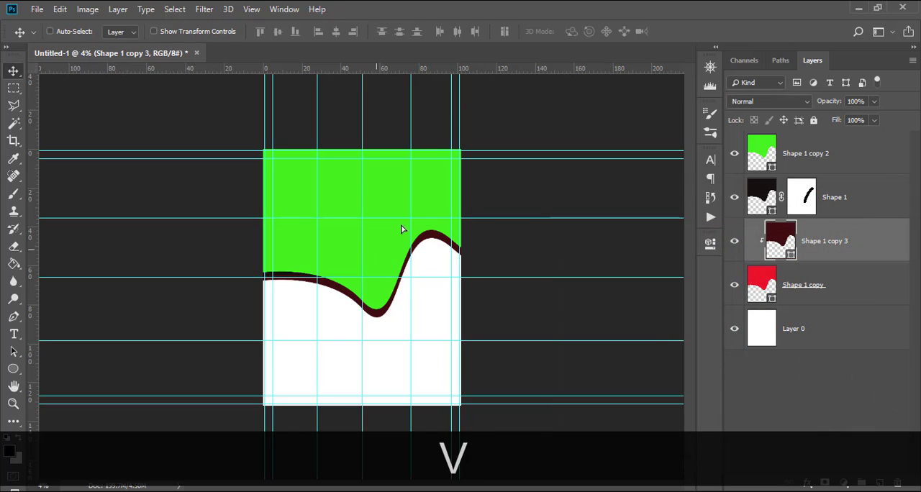
# Move the clipped maroon wave up and right, widen it and rotate it clockwise so it shades only the red band's right crest.
pyautogui.moveTo(402, 228); pyautogui.dragTo(421, 213)
pyautogui.hotkey('ctrl', 't')
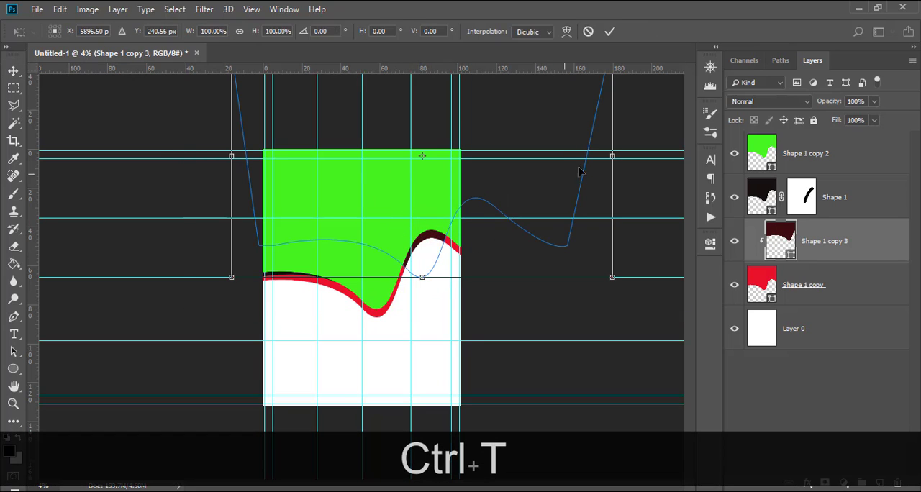
pyautogui.moveTo(613, 155); pyautogui.dragTo(670, 157)
pyautogui.moveTo(422, 206); pyautogui.dragTo(409, 206)
pyautogui.moveTo(623, 310); pyautogui.dragTo(562, 338)
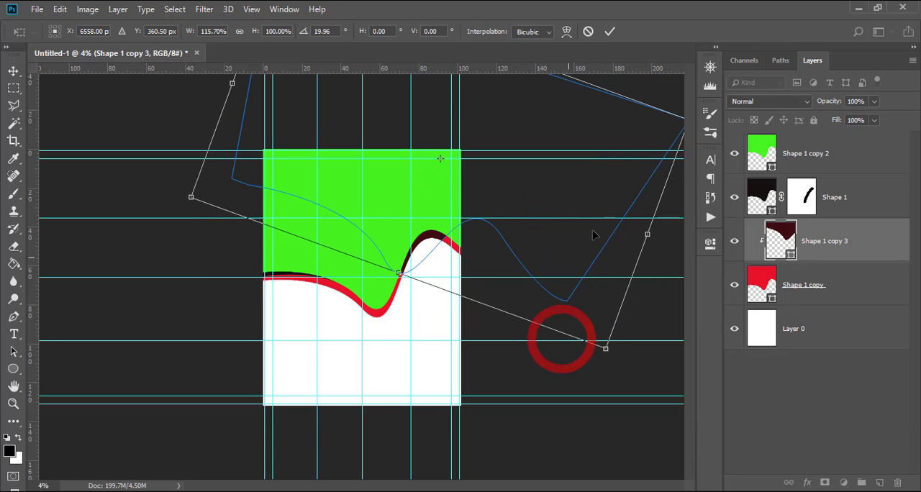
pyautogui.moveTo(647, 234); pyautogui.dragTo(679, 246)
pyautogui.moveTo(656, 398); pyautogui.dragTo(590, 407)
pyautogui.press('Return')
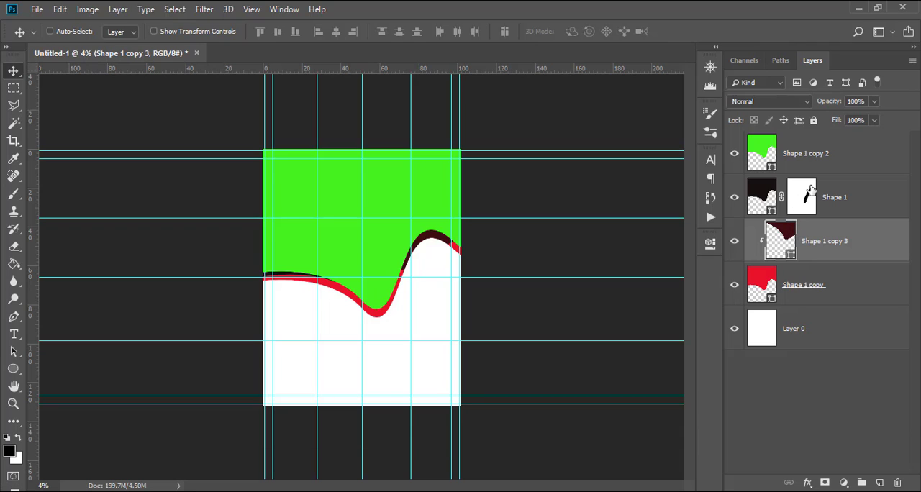
# Lower the maroon wave's opacity to 64% and hide the guides.
pyautogui.click(874, 103)
pyautogui.moveTo(874, 120); pyautogui.dragTo(853, 120)
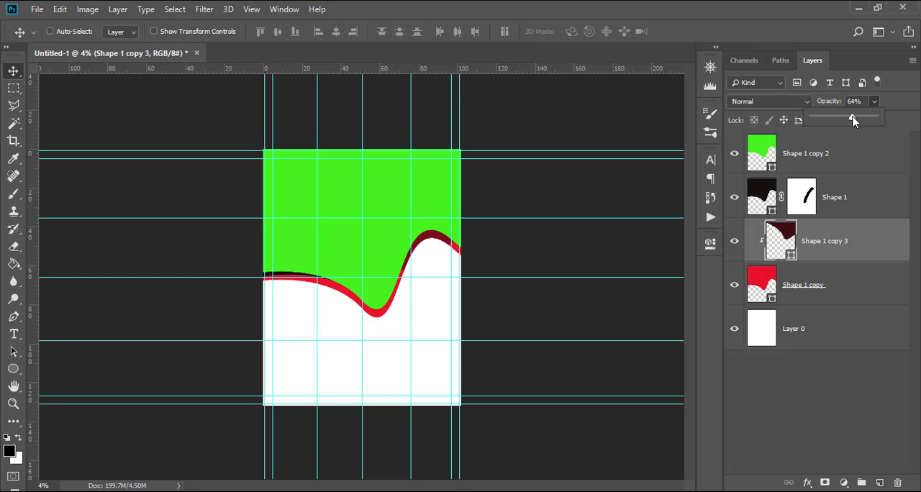
pyautogui.click(813, 288)
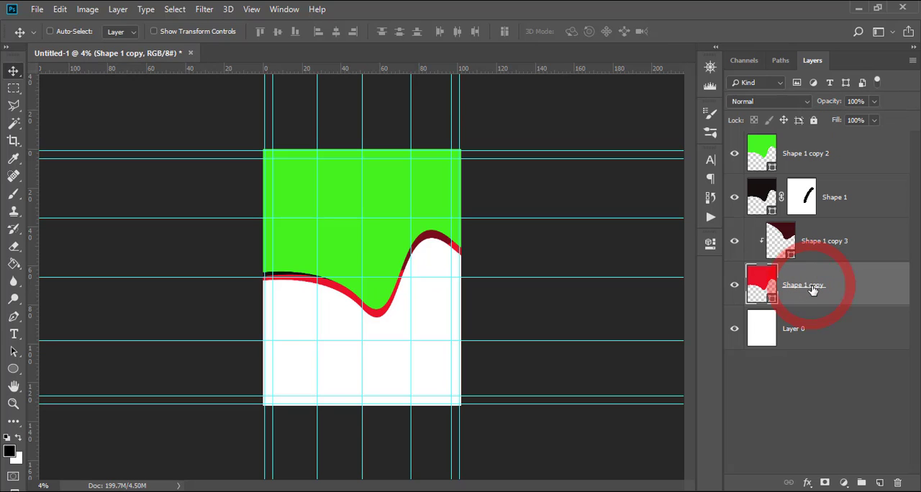
pyautogui.hotkey('ctrl', 'h')
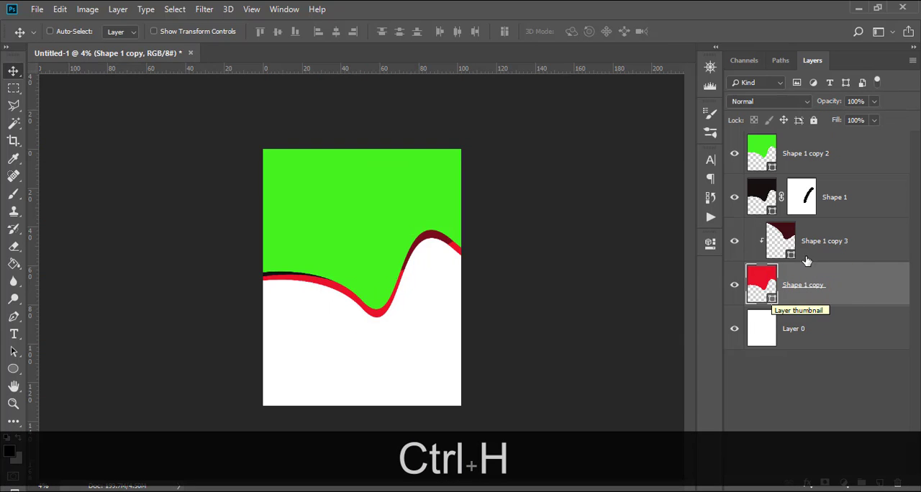
# Rotate the maroon wave further clockwise and reposition it so its shading extends along the right crest towards the page edge.
pyautogui.click(807, 237)
pyautogui.moveTo(436, 240)
pyautogui.mouseDown()
pyautogui.moveTo(438, 257)
pyautogui.moveTo(433, 238)
pyautogui.mouseUp()
pyautogui.hotkey('ctrl', 't')
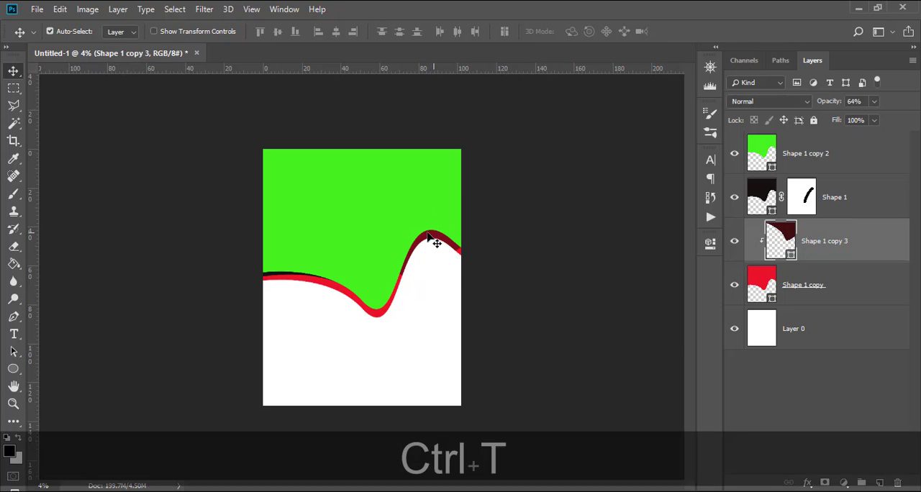
pyautogui.moveTo(78, 217); pyautogui.dragTo(143, 130)
pyautogui.moveTo(429, 221); pyautogui.dragTo(430, 234)
pyautogui.press('Return')
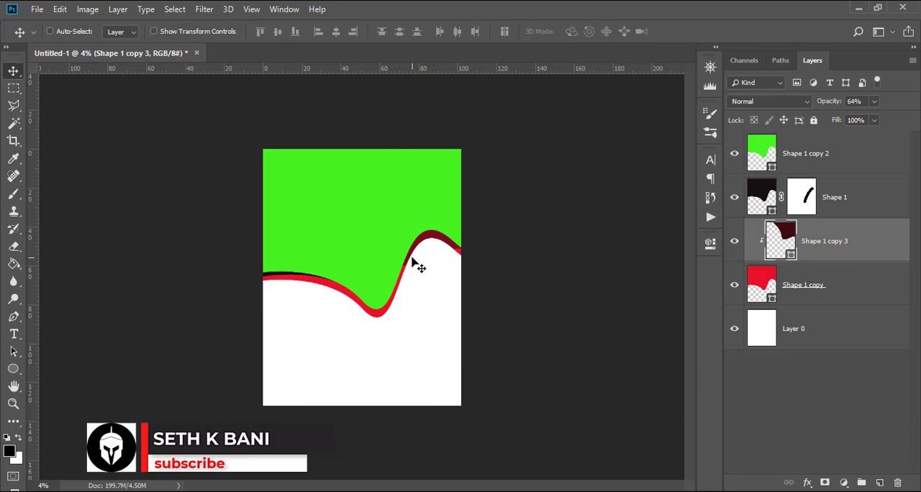
# Duplicate the red wave layer and open the fill colour of the lower copy.
pyautogui.click(790, 287)
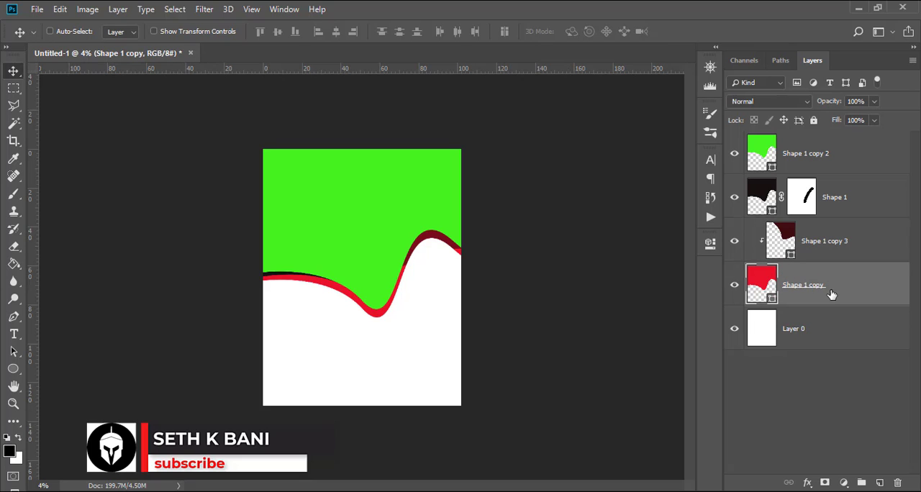
pyautogui.hotkey('ctrl', 'j')
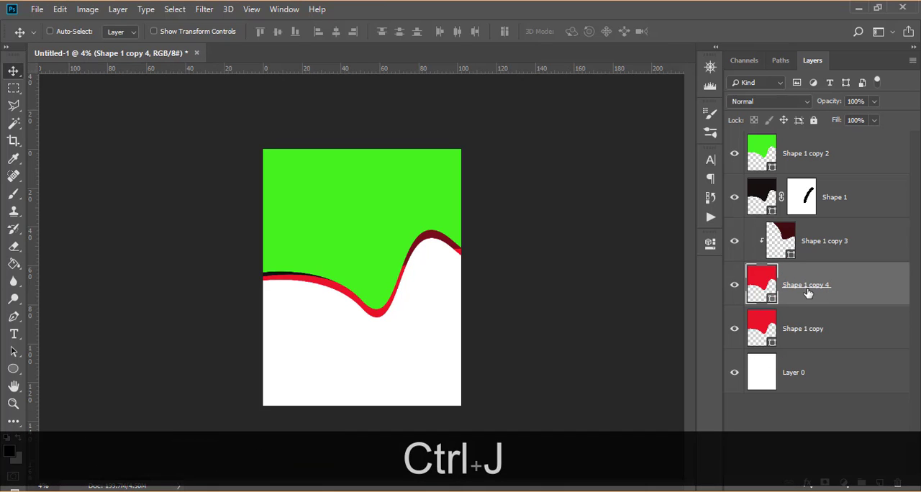
pyautogui.click(764, 324)
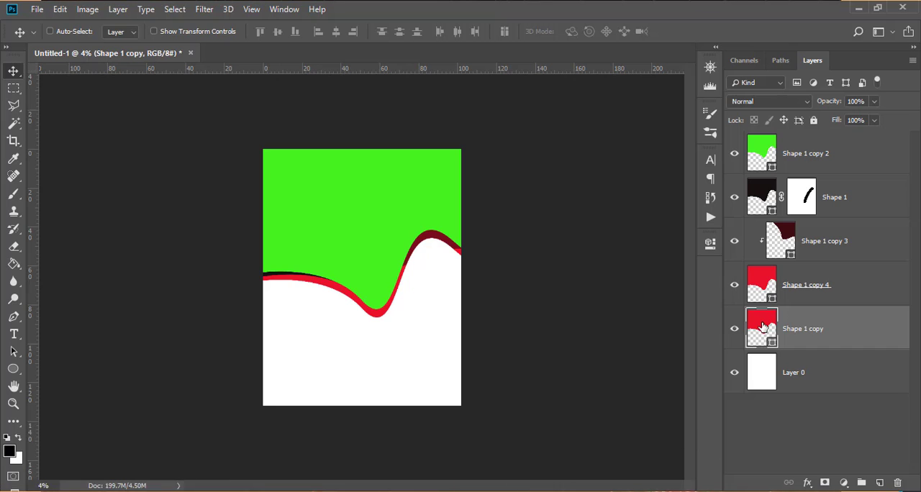
pyautogui.doubleClick(765, 328)
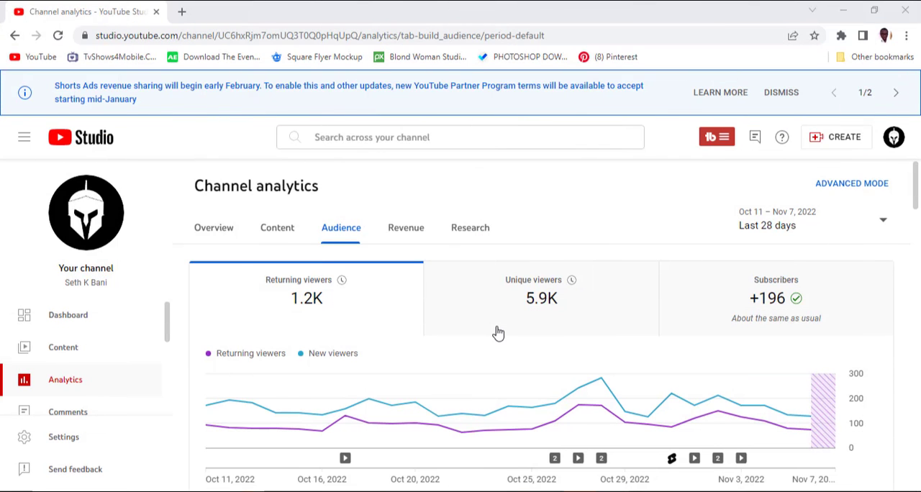
pyautogui.scroll(-10, 425, 332)
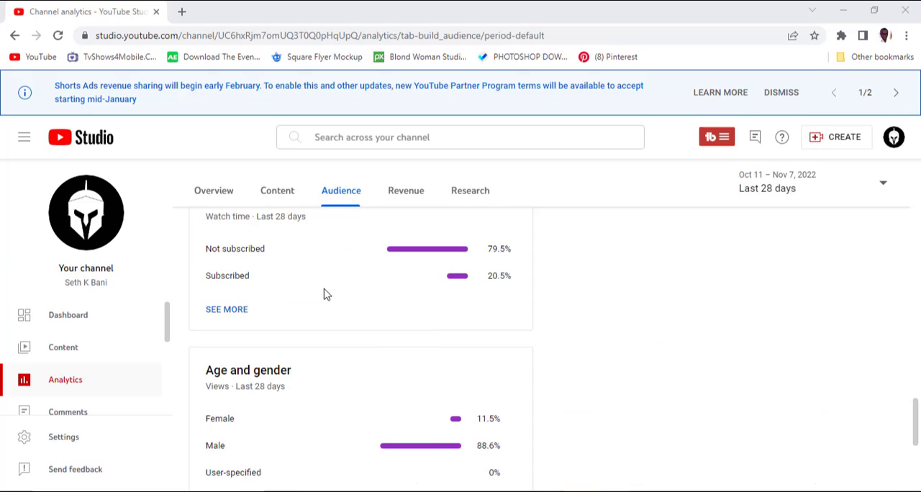
pyautogui.scroll(1, 472, 289)
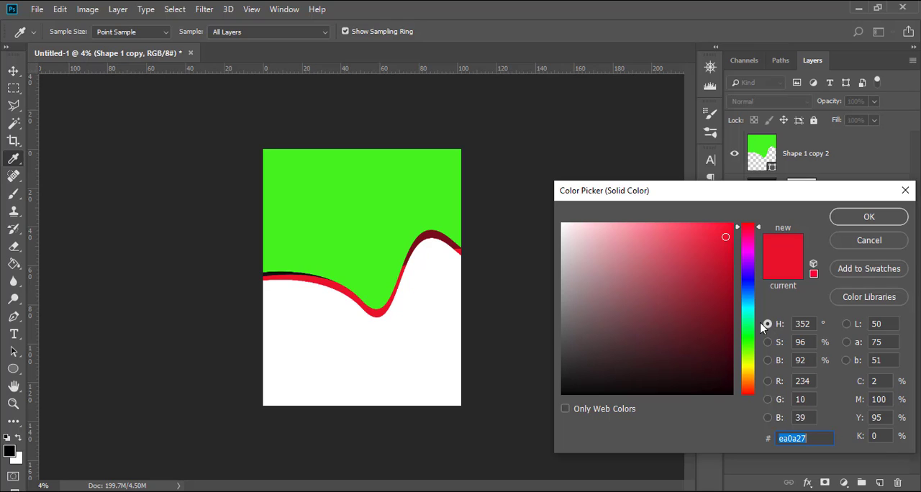
# Set the lower red wave copy's fill to orange d47a50.
pyautogui.write('d')
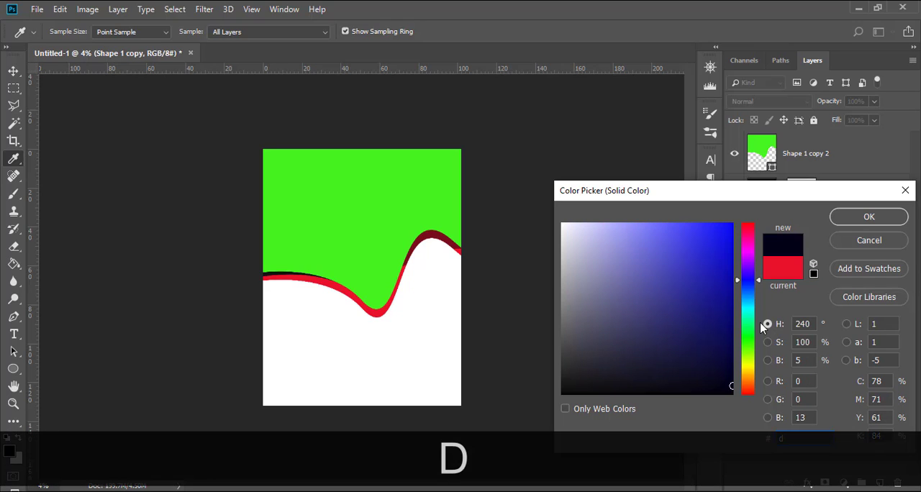
pyautogui.write('4')
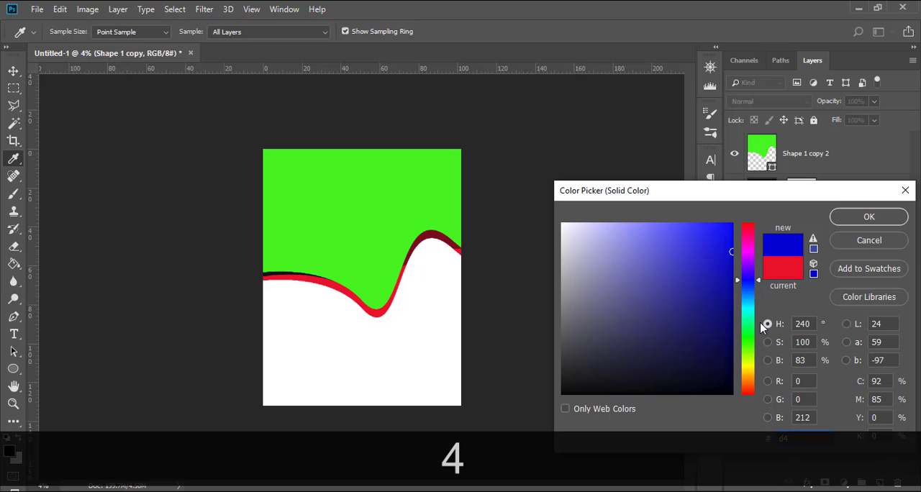
pyautogui.write('7a7')
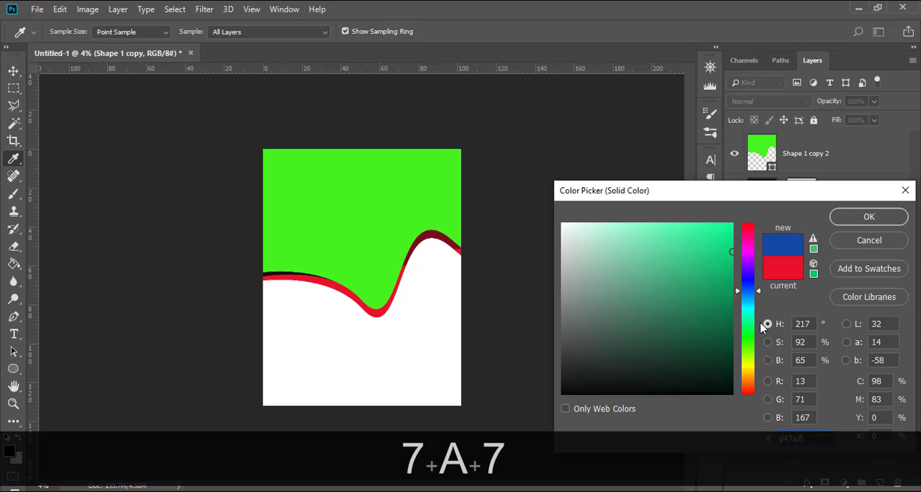
pyautogui.press('BackSpace')
pyautogui.write('50')
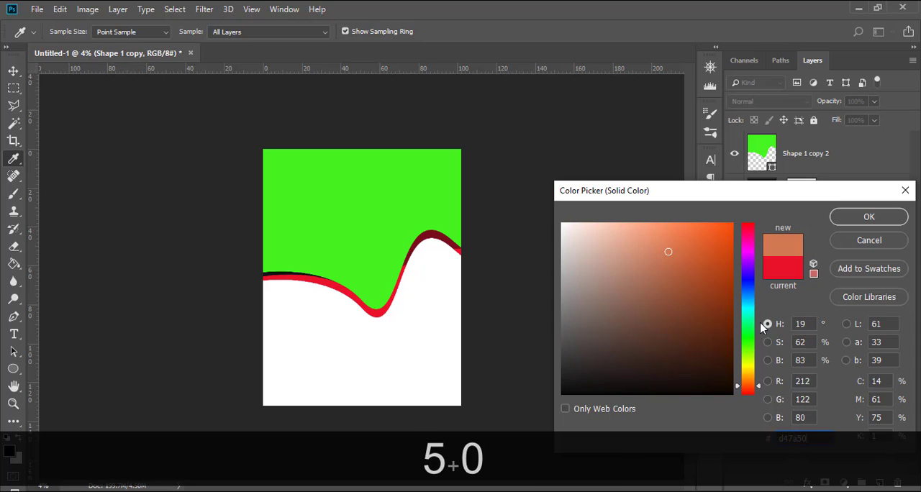
pyautogui.click(843, 217)
# Offset the orange wave, rotate it 6.55° and nudge it up so a thin orange band follows the underside of the right crest.
pyautogui.press('v')
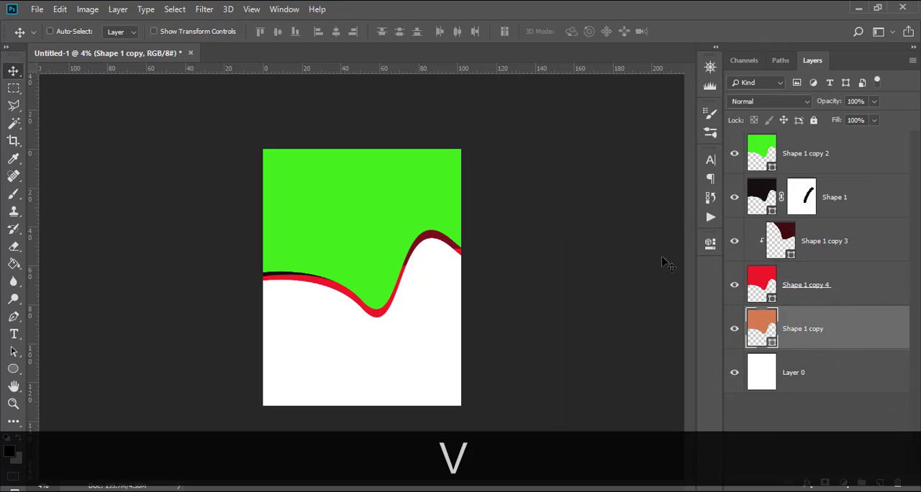
pyautogui.moveTo(389, 225)
pyautogui.mouseDown()
pyautogui.moveTo(403, 231)
pyautogui.moveTo(394, 231)
pyautogui.mouseUp()
pyautogui.press('ctrl')
pyautogui.hotkey('ctrl', 't')
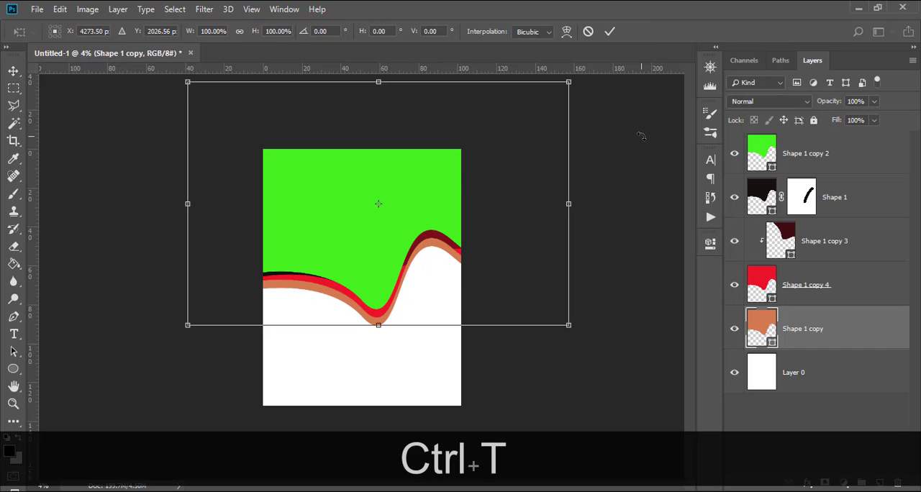
pyautogui.moveTo(641, 135); pyautogui.dragTo(665, 140)
pyautogui.moveTo(499, 228); pyautogui.dragTo(506, 223)
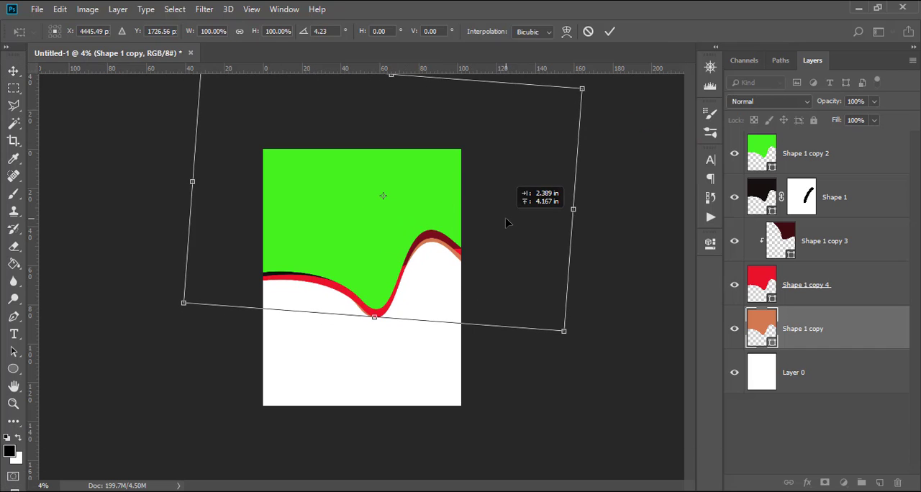
pyautogui.moveTo(615, 215); pyautogui.dragTo(613, 229)
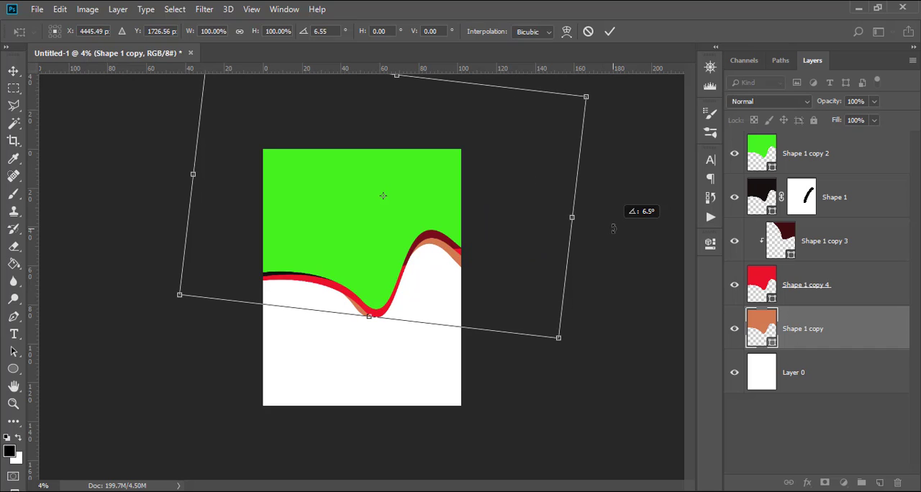
pyautogui.press('Up')
pyautogui.press('Up')
pyautogui.press('Up')
pyautogui.press('Up')
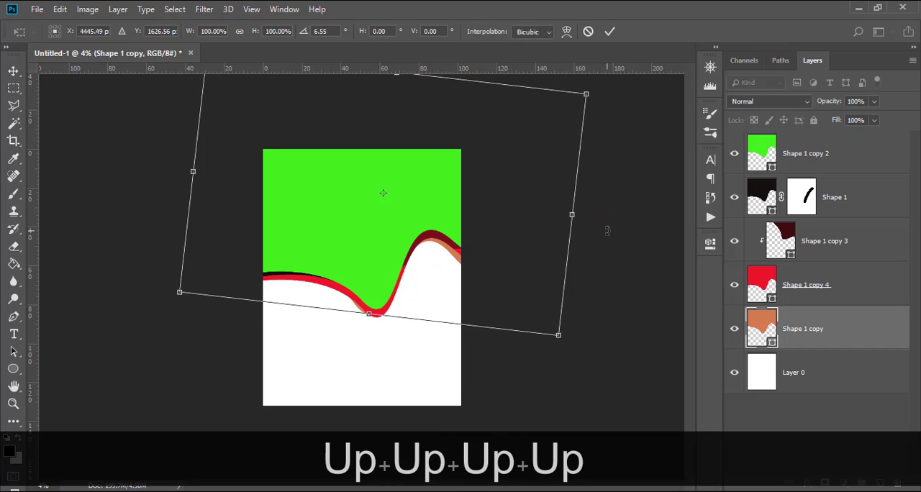
pyautogui.press('Return')
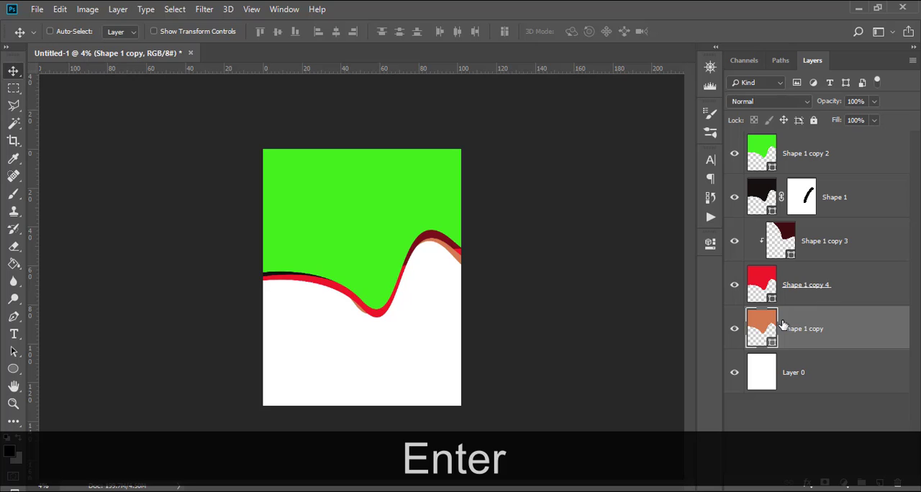
# Add a layer mask to the orange wave and paint out the sliver showing beside the trough with black.
pyautogui.click(781, 324)
pyautogui.click(825, 483)
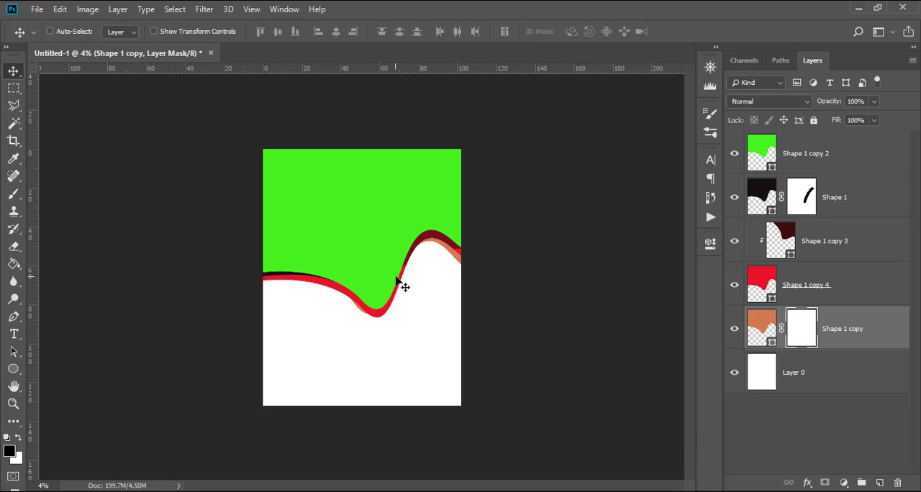
pyautogui.press('b')
pyautogui.moveTo(357, 301); pyautogui.dragTo(332, 287)
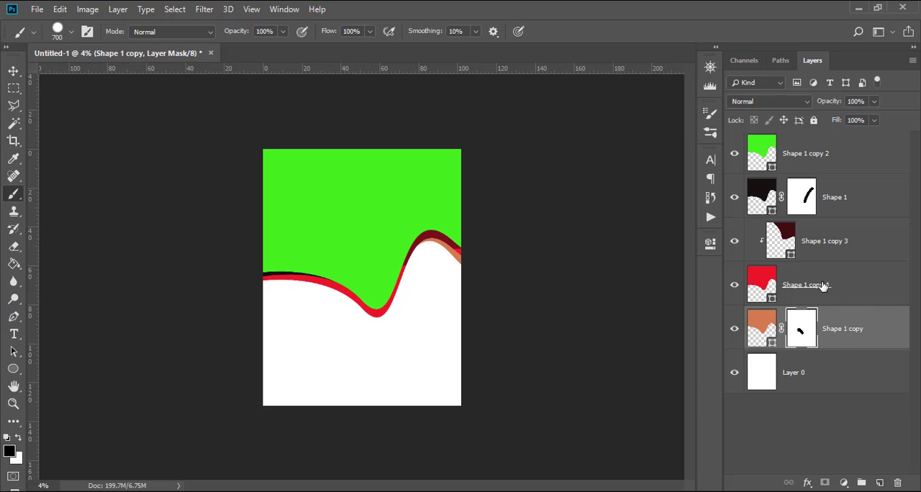
# Group all the wave layers, name the group BG and expand it.
pyautogui.keyDown('shift'); pyautogui.click(831, 157); pyautogui.keyUp('shift')
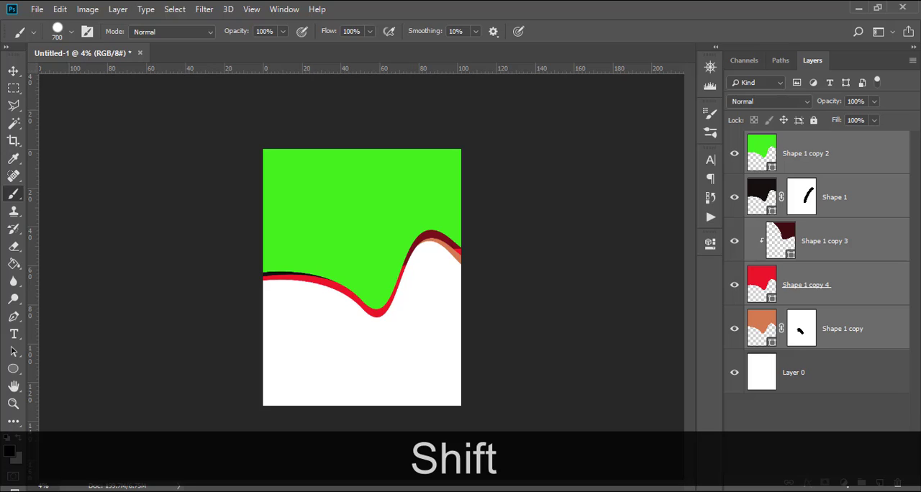
pyautogui.hotkey('ctrl', 'g')
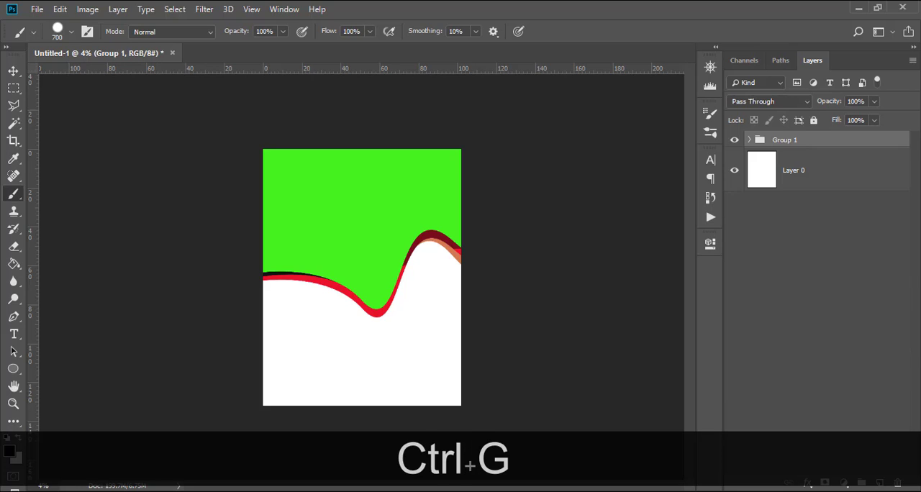
pyautogui.doubleClick(784, 139)
pyautogui.press('capslock')
pyautogui.write('BG')
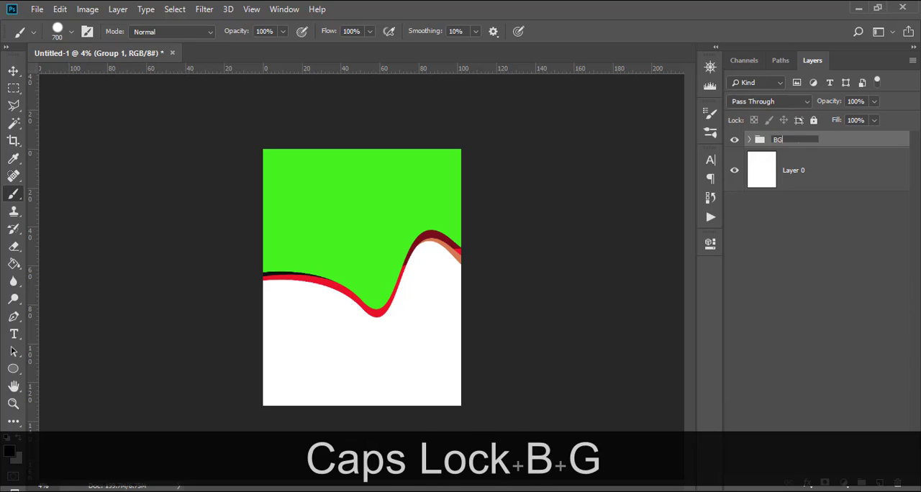
pyautogui.press('Return')
pyautogui.click(749, 140)
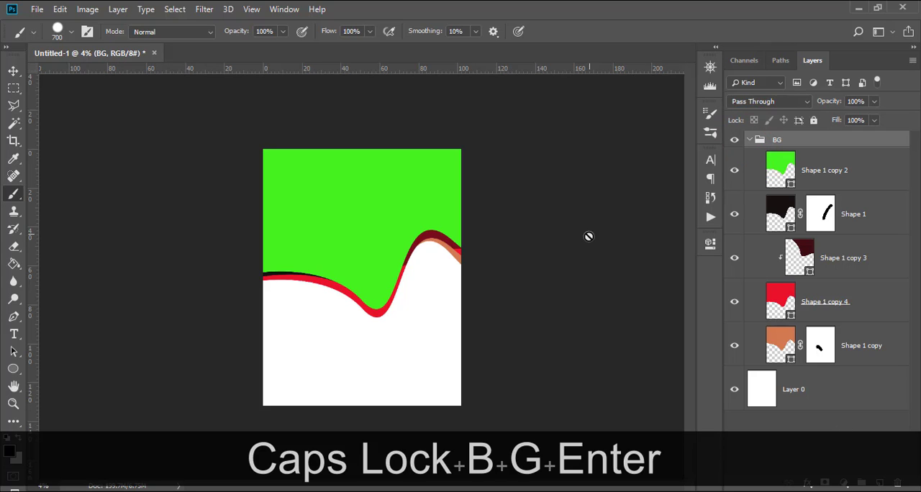
# Draw a rectangle of about 8169 × 1298 px across the bottom of the page, extending past its edges.
pyautogui.click(14, 369)
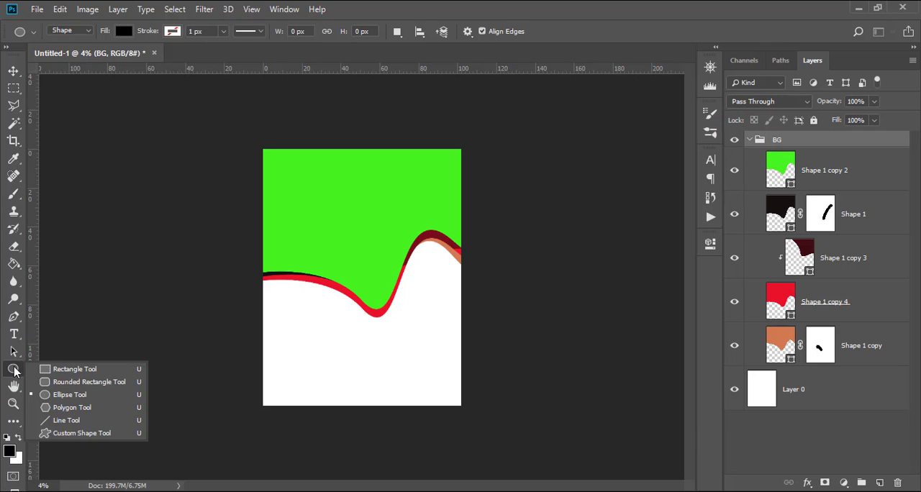
pyautogui.click(56, 370)
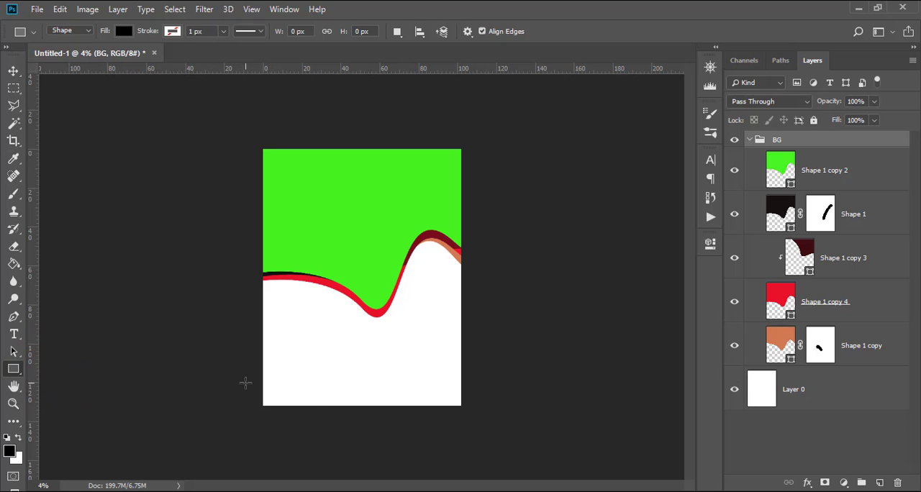
pyautogui.moveTo(253, 386); pyautogui.dragTo(474, 421)
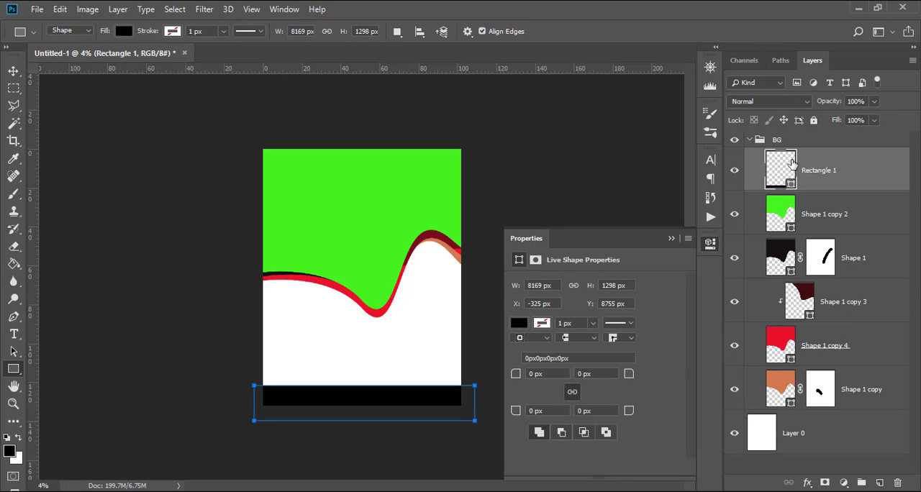
# Fill the bottom rectangle with the red sampled from the wave band.
pyautogui.doubleClick(783, 180)
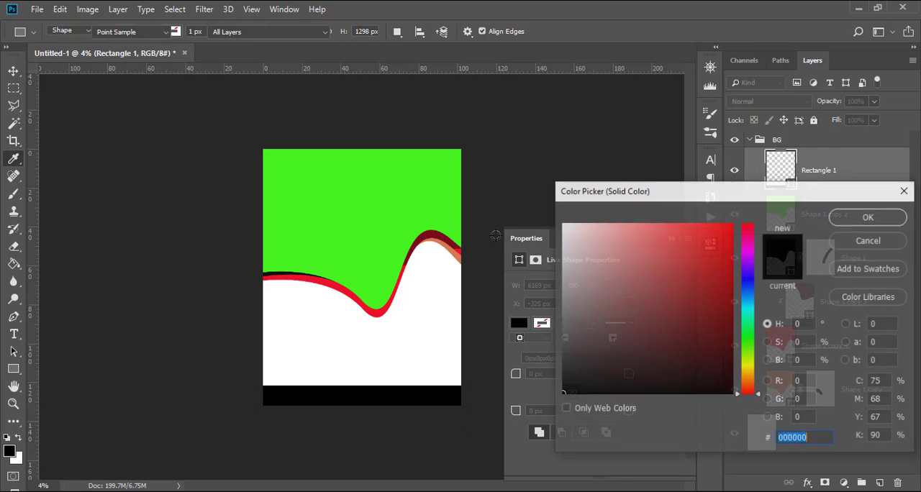
pyautogui.click(331, 286)
pyautogui.click(867, 217)
pyautogui.press('v')
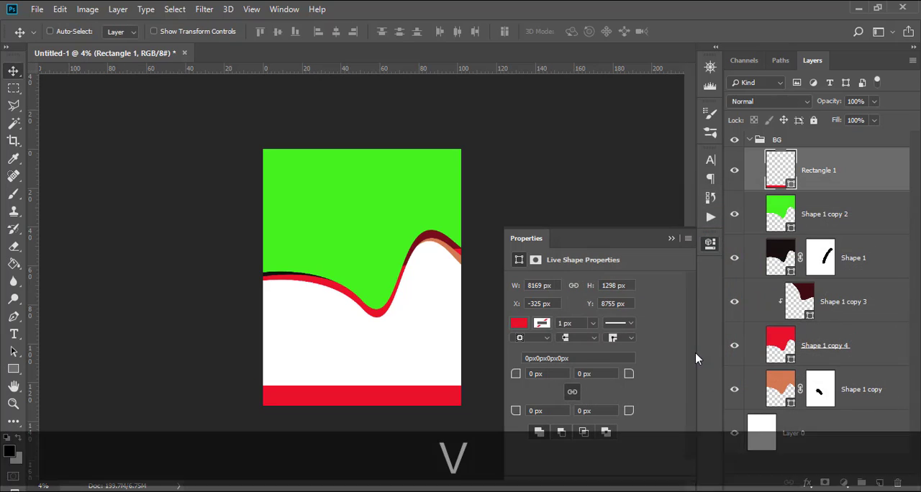
# Nudge the red bottom bar down to a Y position of 8930 px and collapse the BG group.
pyautogui.press('Down')
pyautogui.press('Down')
pyautogui.press('Down')
pyautogui.press('Down')
pyautogui.press('Down')
pyautogui.press('Down')
pyautogui.press('Down')
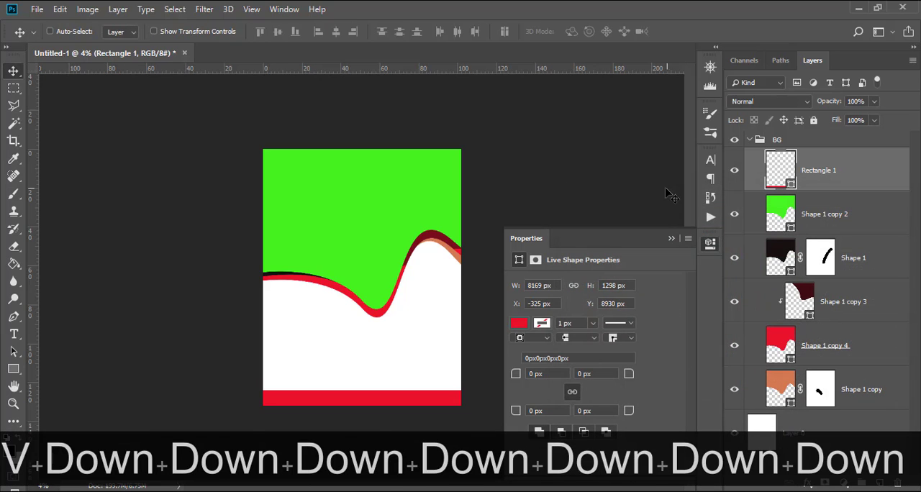
pyautogui.click(672, 239)
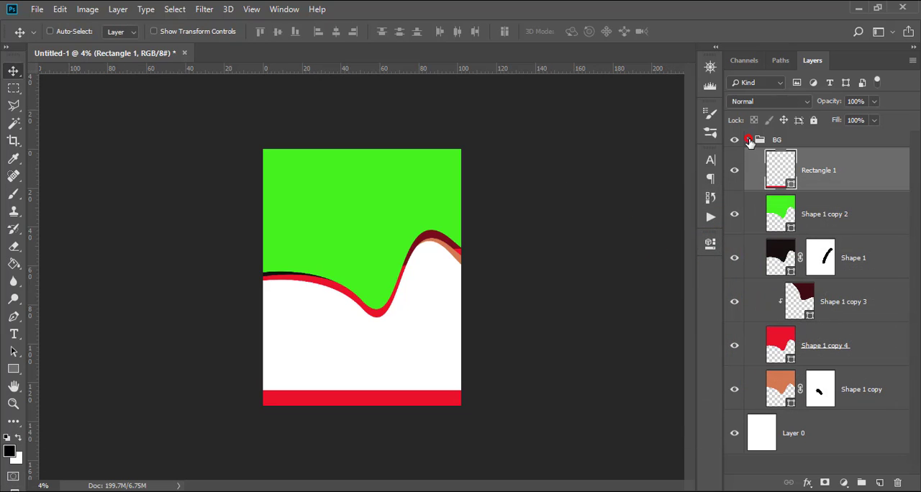
pyautogui.click(750, 140)
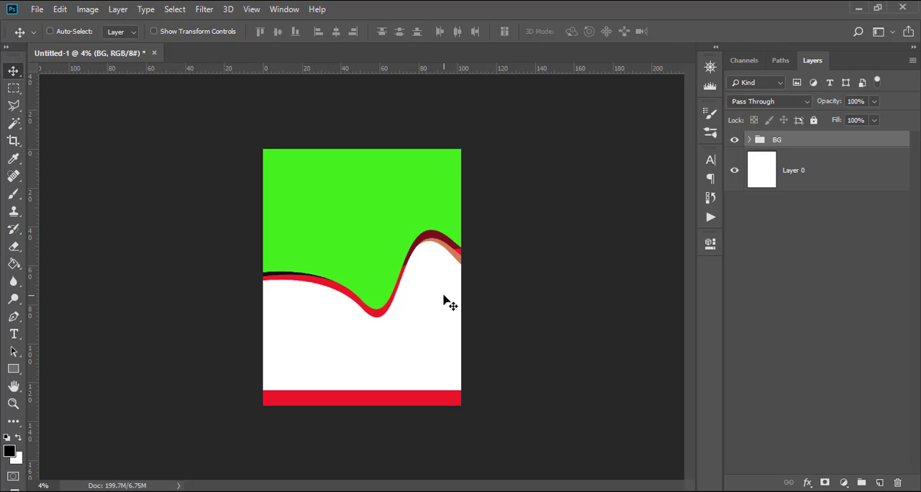
# Place final-dl.beatsnoop.com-7AGIKEIU64.jpg directly above the green wave in the BG group and scale it to about 1837% across the page's upper part.
pyautogui.click(746, 139)
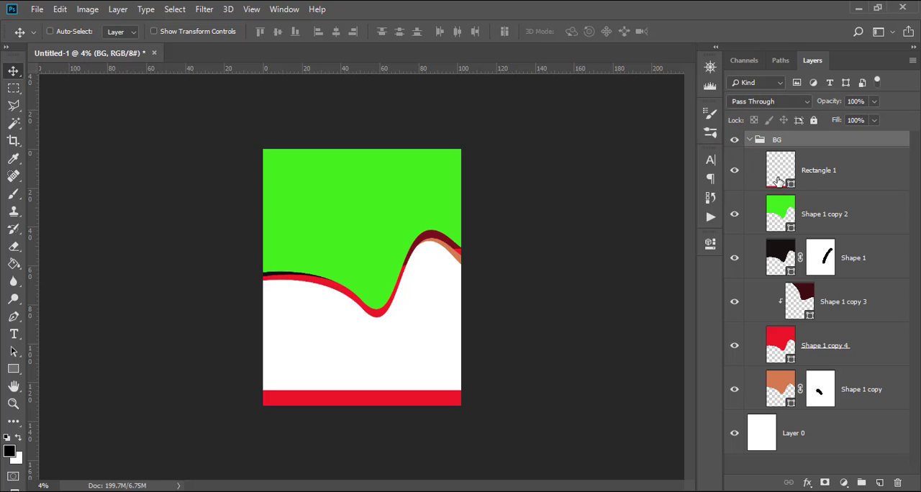
pyautogui.click(830, 219)
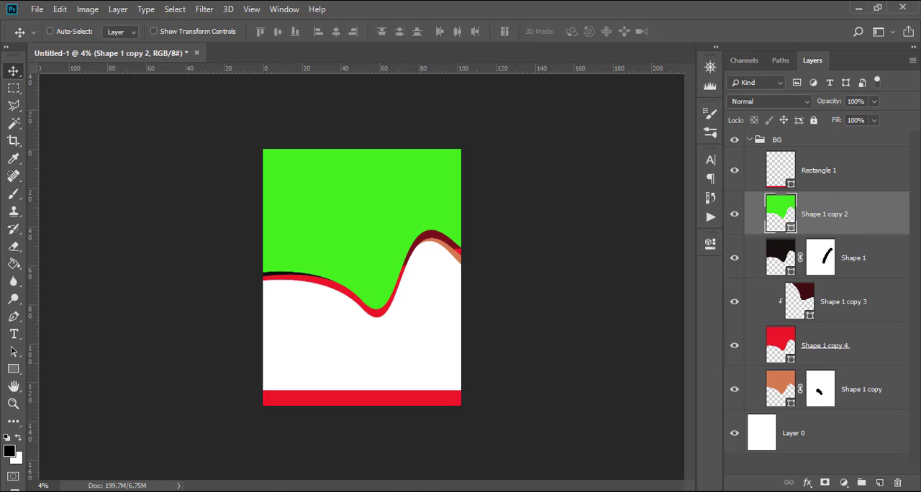
pyautogui.click(221, 449)
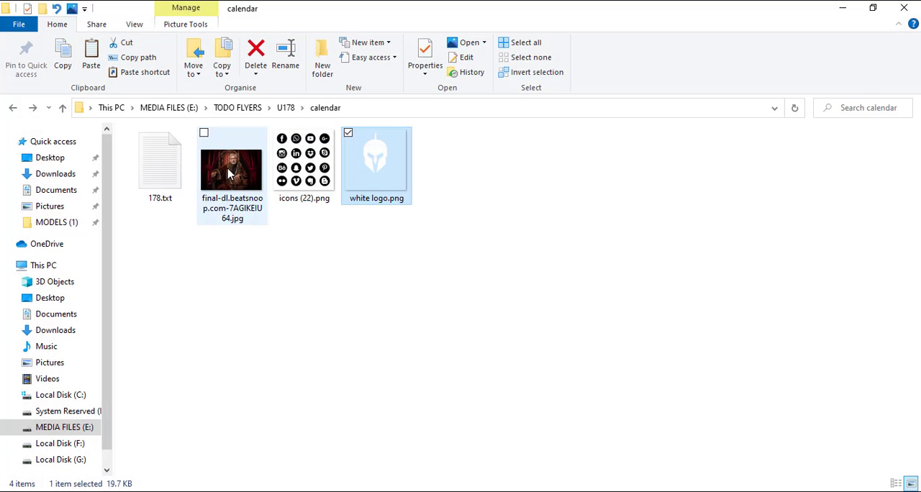
pyautogui.moveTo(229, 174); pyautogui.dragTo(388, 311)
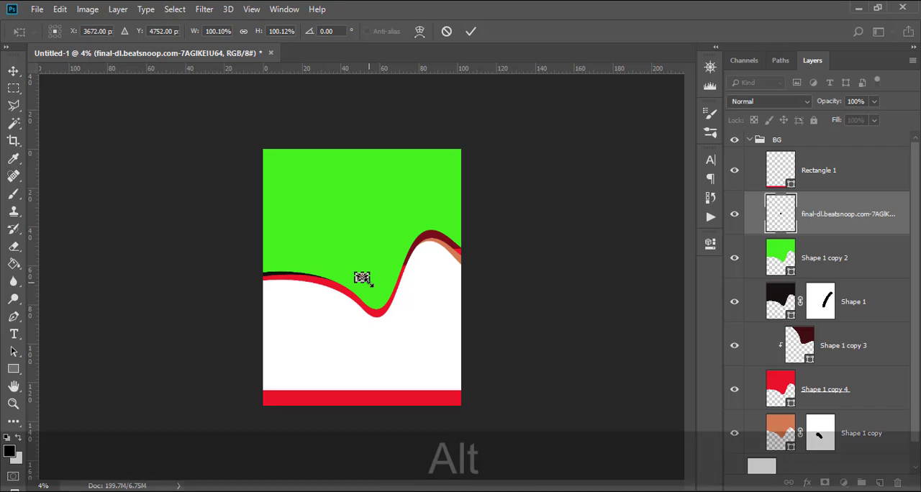
pyautogui.moveTo(372, 285); pyautogui.dragTo(458, 362)
pyautogui.moveTo(374, 314); pyautogui.dragTo(368, 251)
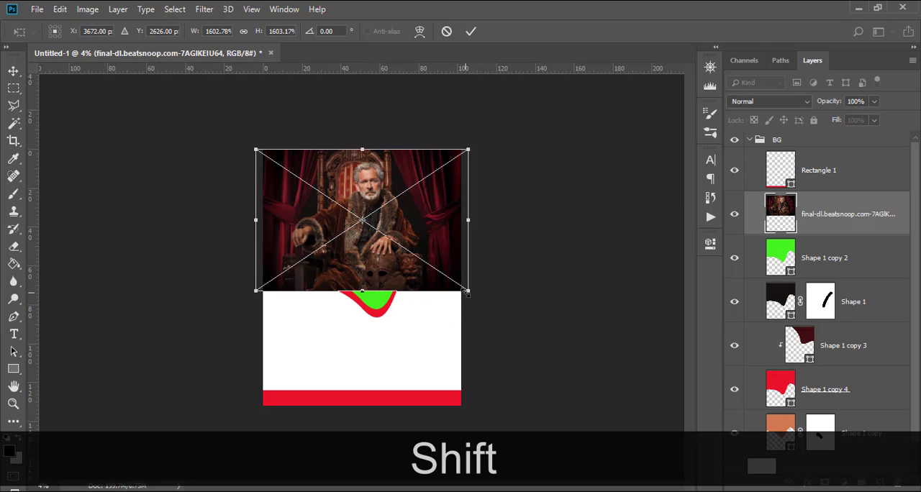
pyautogui.moveTo(469, 290); pyautogui.dragTo(498, 313)
pyautogui.hotkey('shift', 'Return')
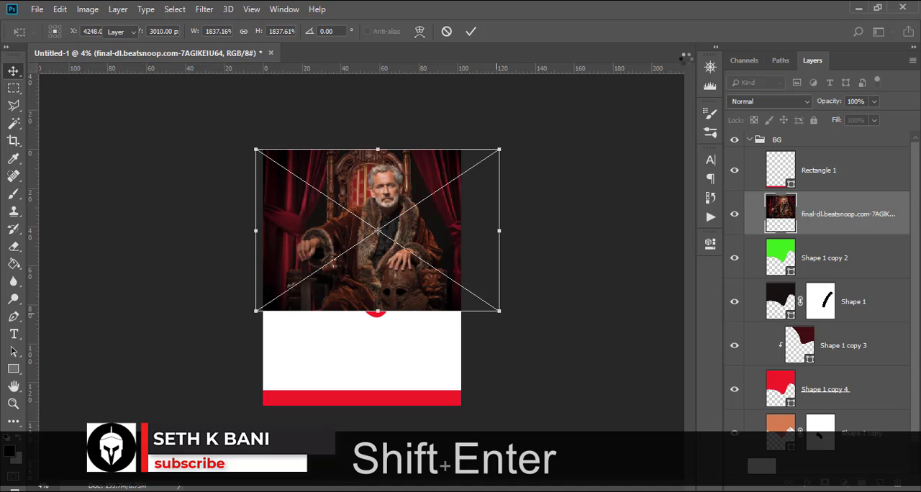
# Clip the placed photo to the green wave shape and shift the photo left within it.
pyautogui.rightClick(835, 213)
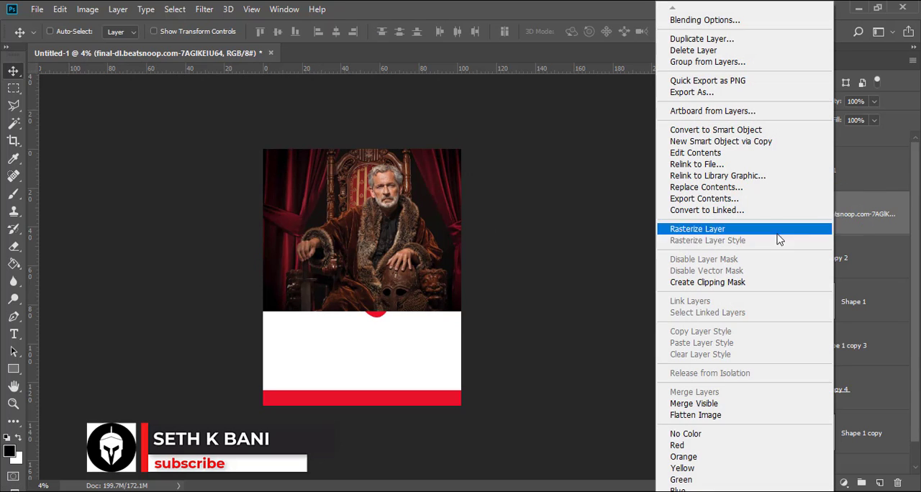
pyautogui.click(710, 279)
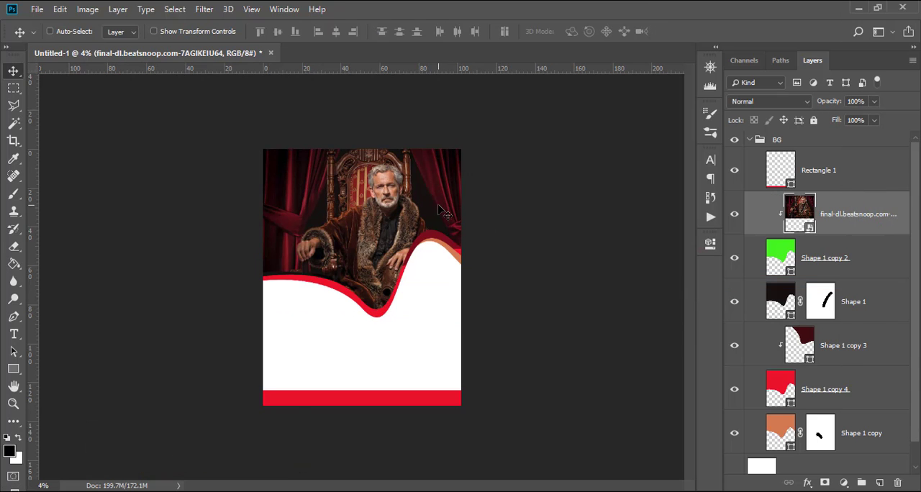
pyautogui.hotkey('shift', 'Left')
pyautogui.hotkey('shift', 'Left')
pyautogui.hotkey('shift', 'Left')
pyautogui.hotkey('shift', 'Left')
pyautogui.hotkey('shift', 'Left')
pyautogui.hotkey('shift', 'Left')
pyautogui.hotkey('shift', 'Left')
pyautogui.hotkey('shift', 'Left')
pyautogui.hotkey('shift', 'Left')
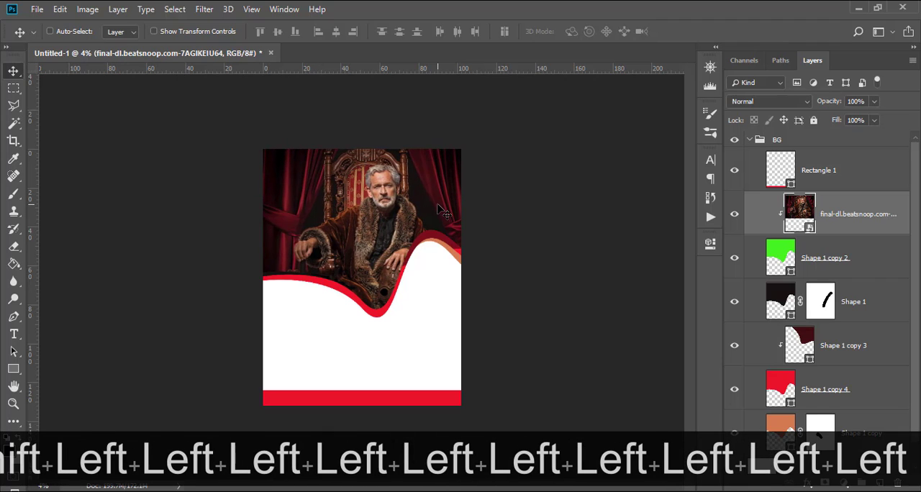
pyautogui.hotkey('shift', 'Left')
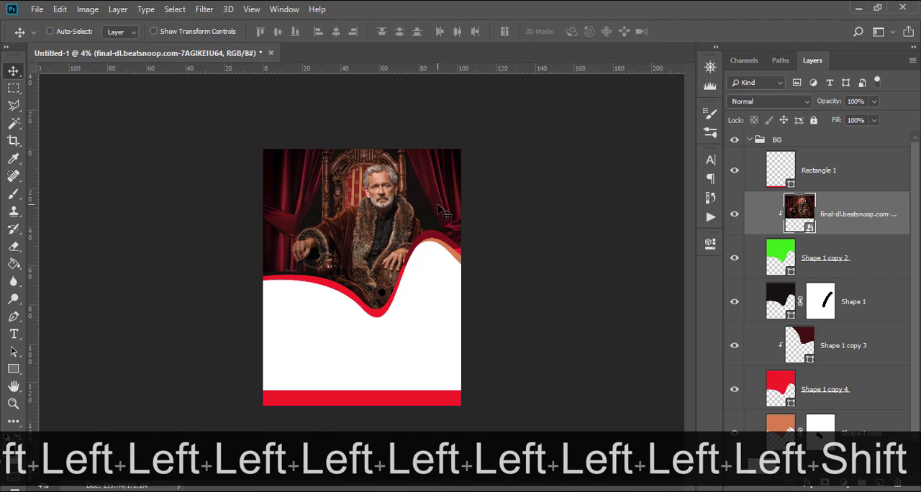
pyautogui.moveTo(439, 208); pyautogui.dragTo(404, 213)
# Enlarge the clipped photo to about 1958% and collapse the BG group.
pyautogui.hotkey('ctrl', 't')
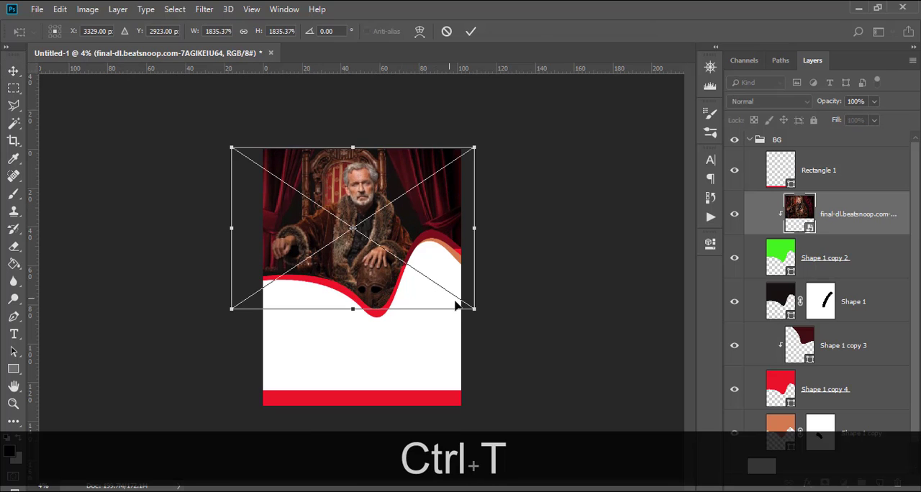
pyautogui.press('shift')
pyautogui.moveTo(489, 315); pyautogui.dragTo(487, 318)
pyautogui.hotkey('shift', 'Return')
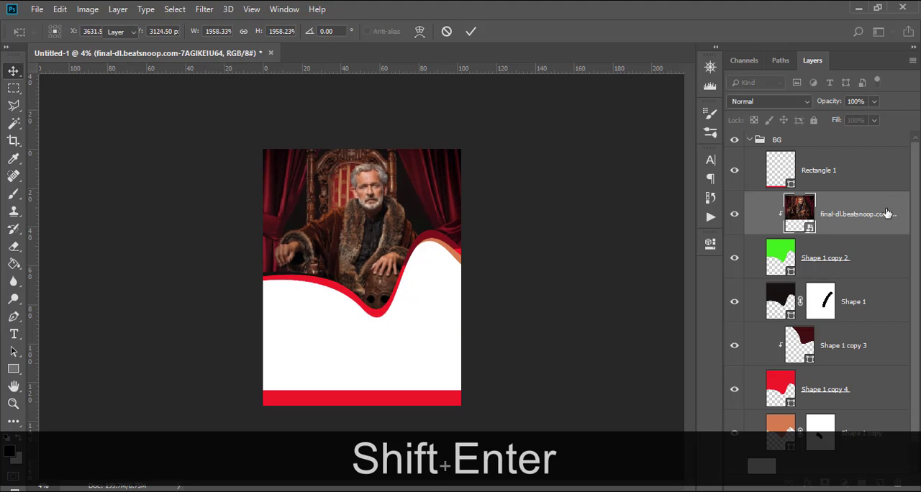
pyautogui.click(748, 140)
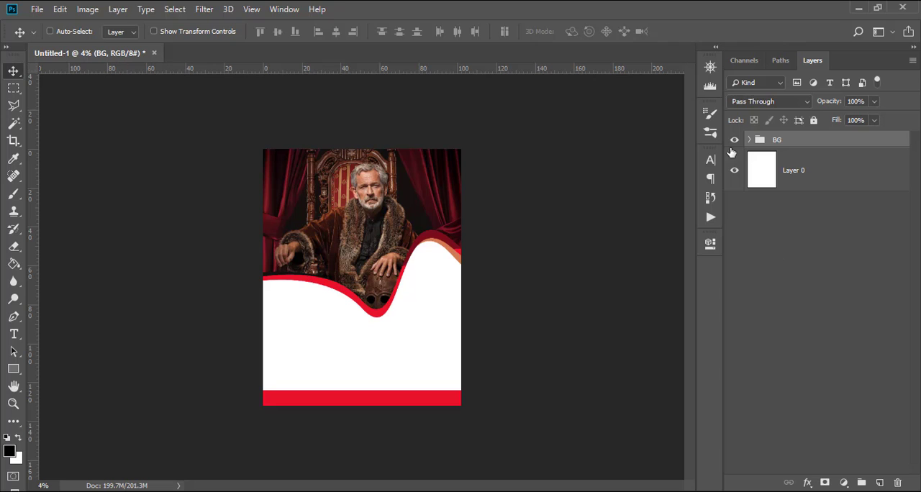
# Add the text SUN in Montserrat Bold on the white area beneath the left part of the wave.
pyautogui.press('t')
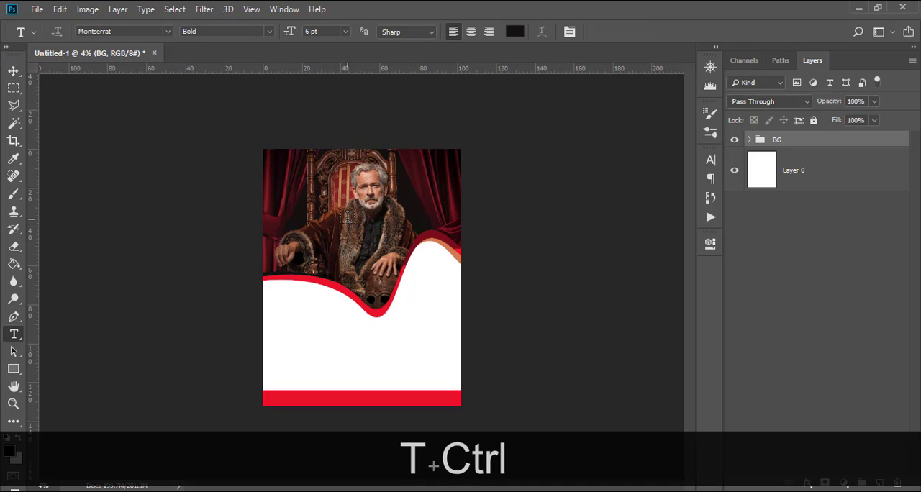
pyautogui.hotkey('ctrl', '=')
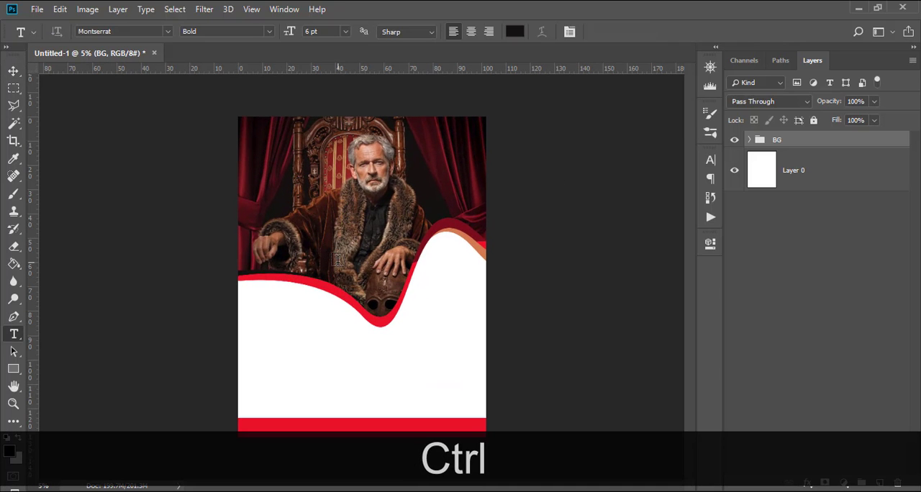
pyautogui.hotkey('ctrl', '=')
pyautogui.hotkey('ctrl', '=')
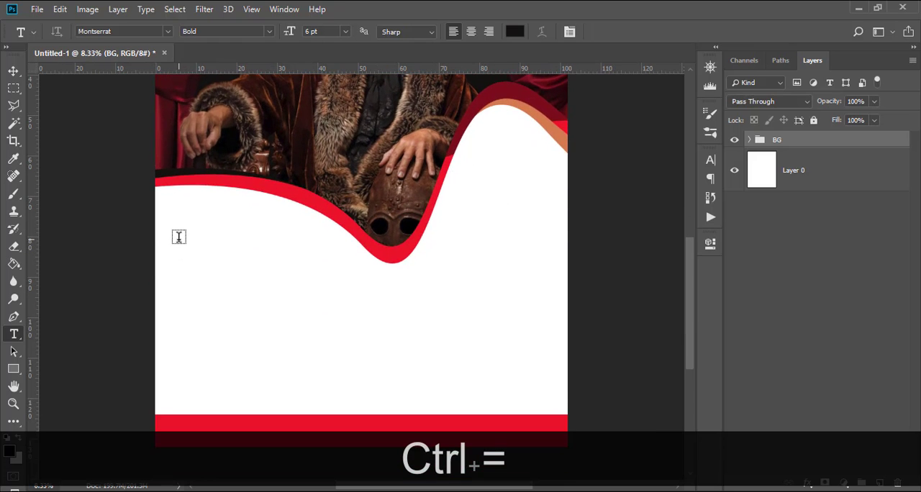
pyautogui.click(180, 240)
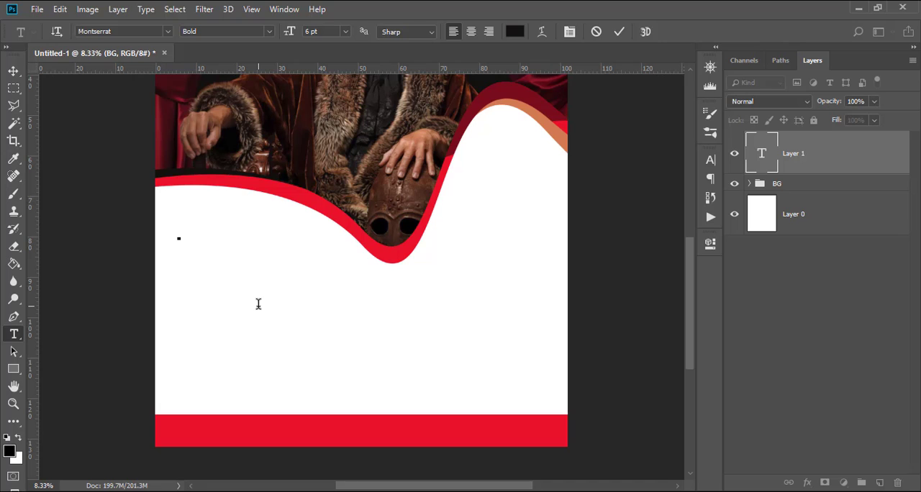
pyautogui.write('SUN')
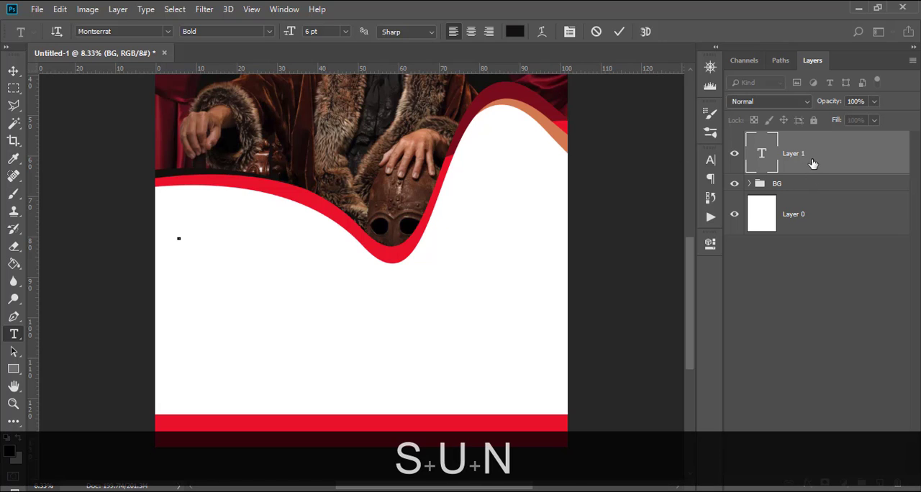
pyautogui.click(809, 160)
# Set the SUN text's font size to 140 pt.
pyautogui.click(710, 159)
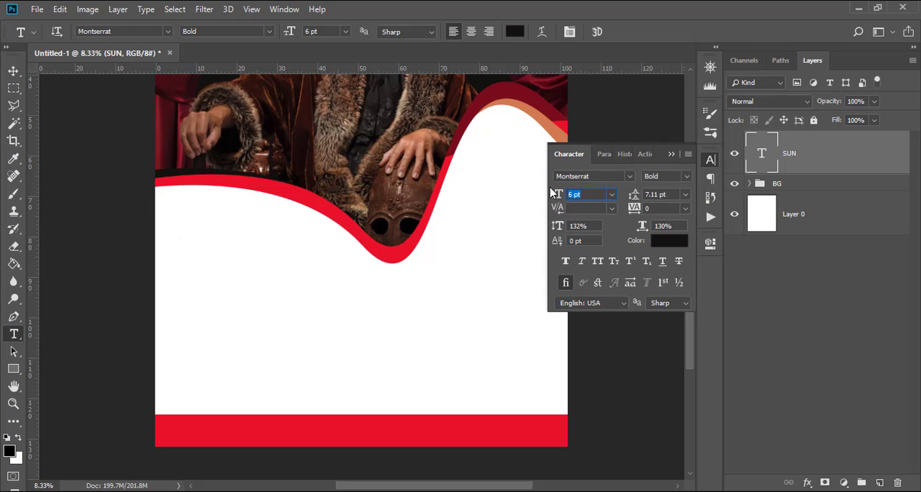
pyautogui.write('140')
pyautogui.press('Return')
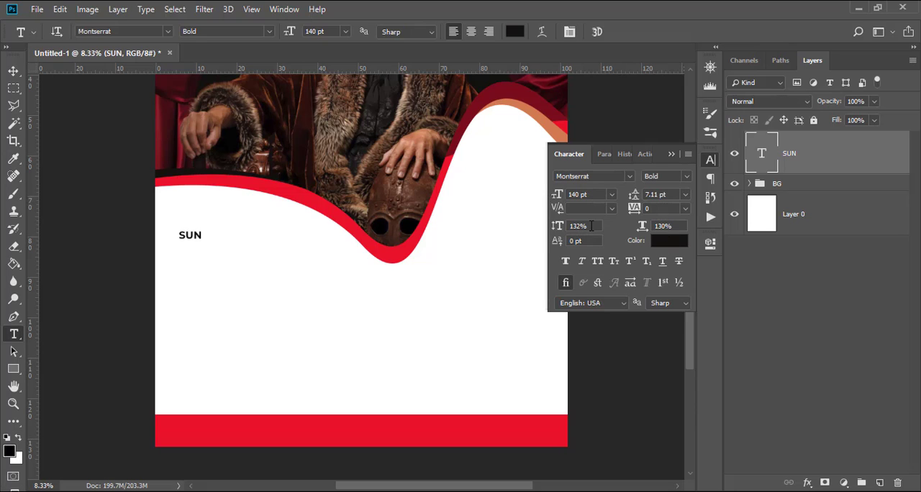
pyautogui.click(565, 224)
pyautogui.click(675, 226)
pyautogui.click(799, 173)
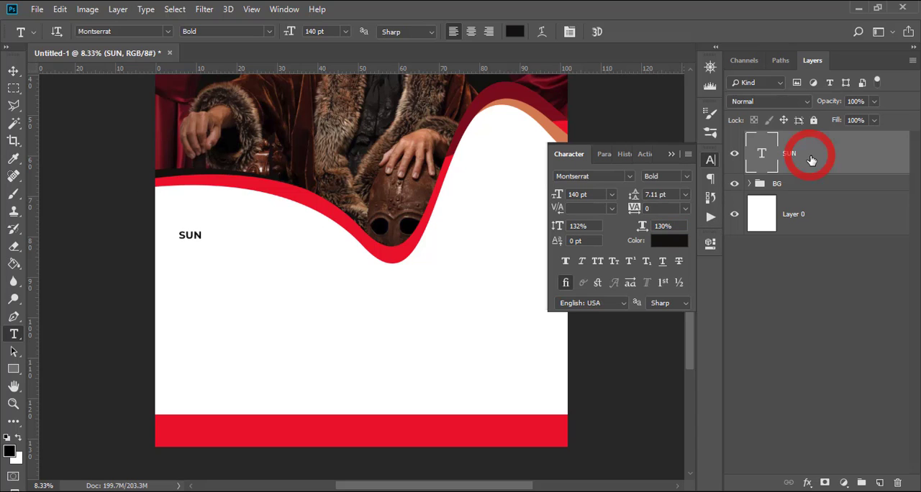
# Draw a rectangle of about 486 × 228 px over the SUN text and fill it with near-black #0c0807 sampled from the black wave.
pyautogui.click(15, 369)
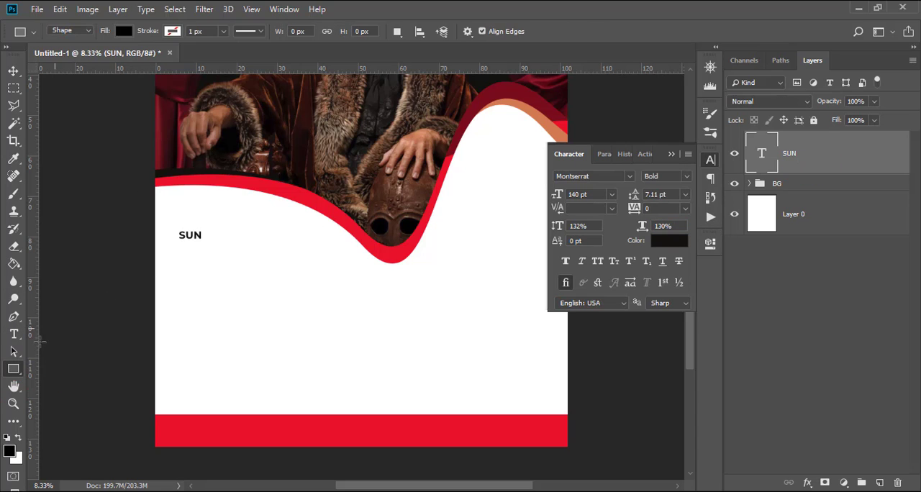
pyautogui.moveTo(177, 231); pyautogui.dragTo(205, 243)
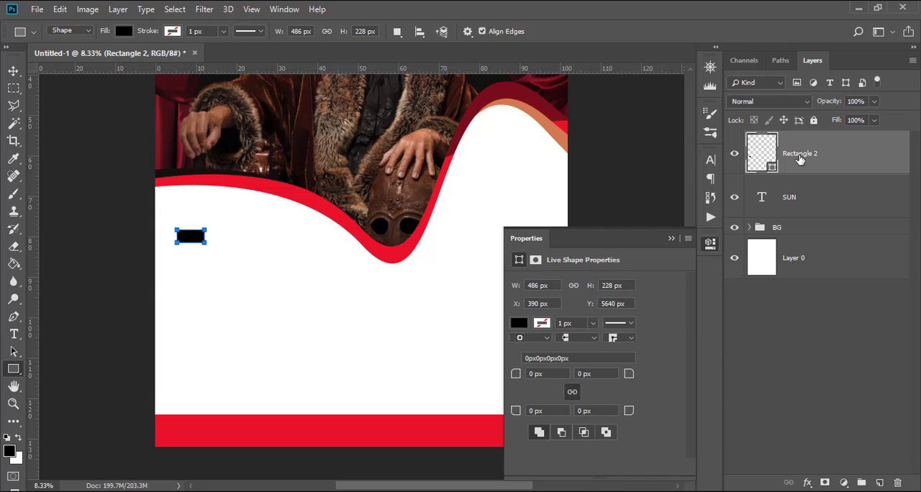
pyautogui.doubleClick(763, 153)
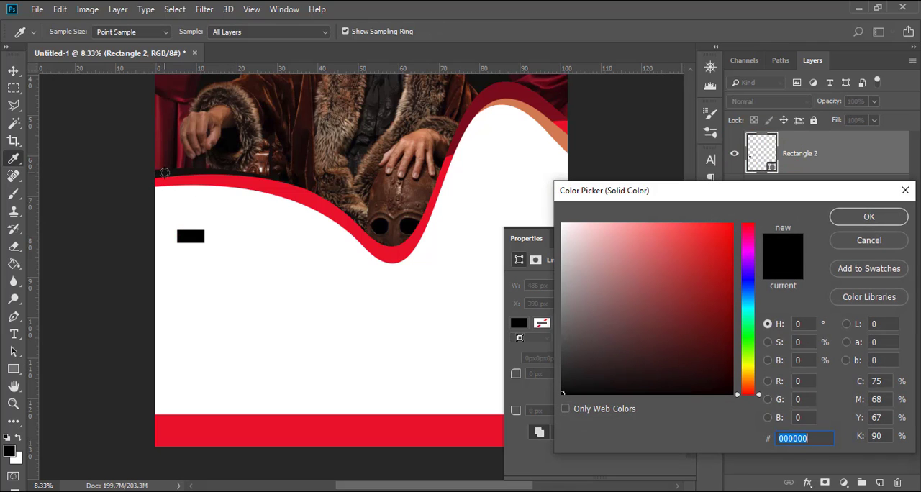
pyautogui.click(164, 173)
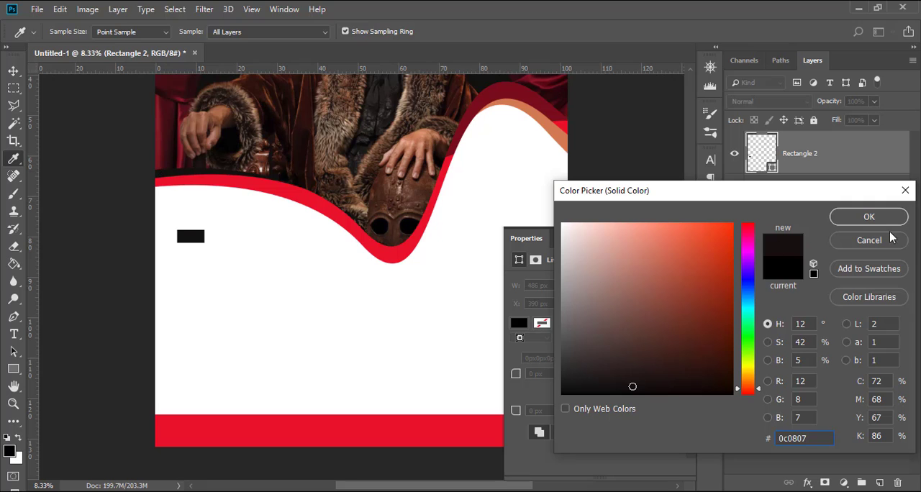
pyautogui.click(867, 217)
# Move the near-black rectangle beneath the SUN text and set the text colour to white, #ffffff.
pyautogui.moveTo(791, 162); pyautogui.dragTo(795, 208)
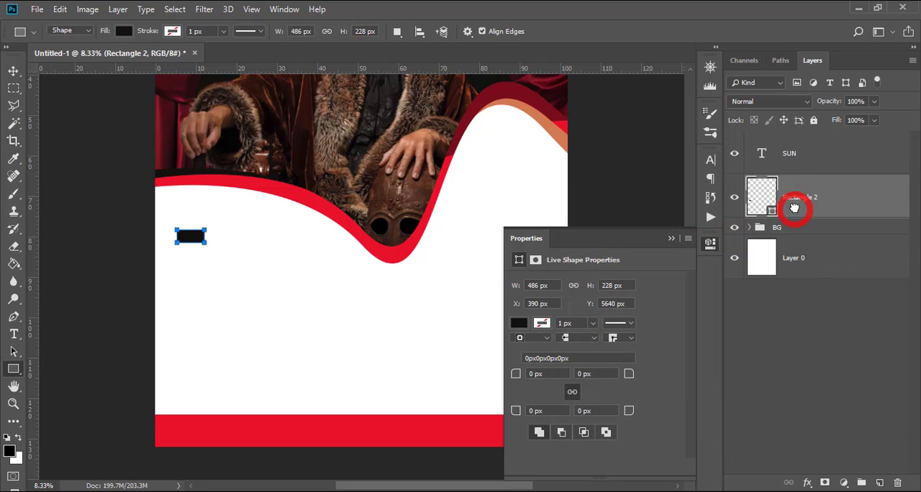
pyautogui.click(785, 158)
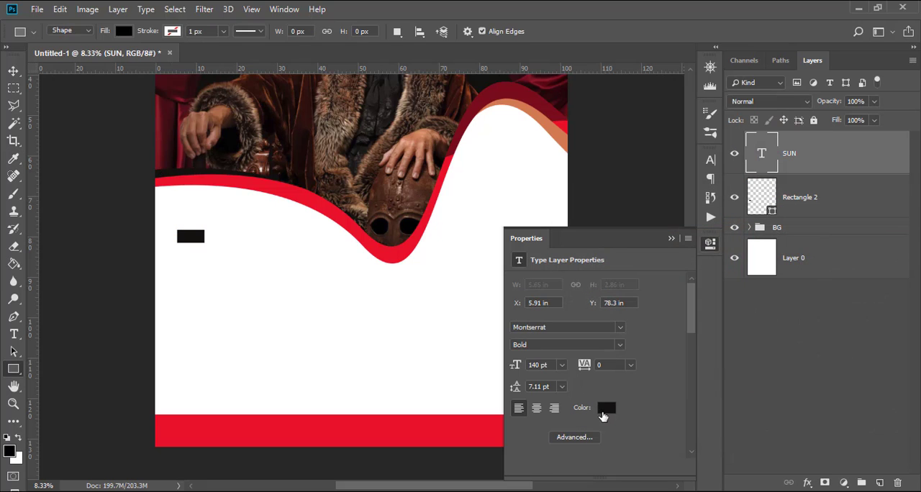
pyautogui.click(605, 408)
pyautogui.moveTo(572, 248); pyautogui.dragTo(548, 213)
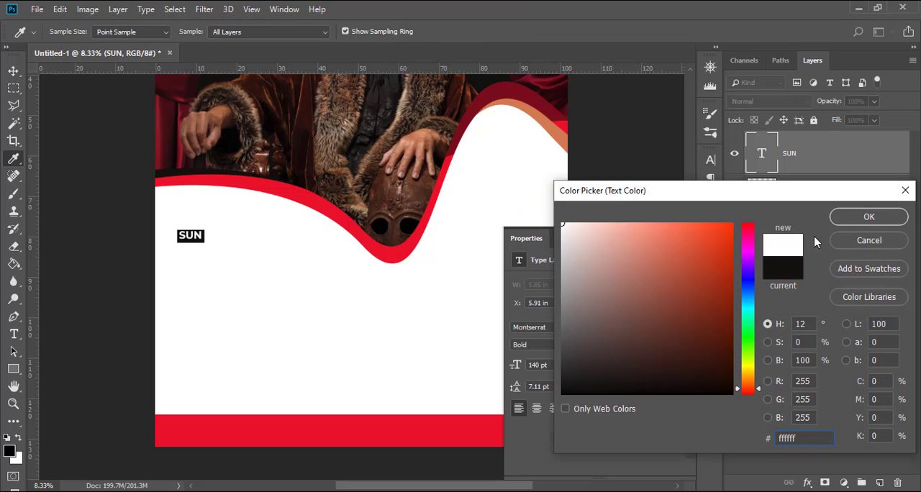
pyautogui.click(850, 216)
# Hide the SUN text and duplicate the near-black rectangle six times in place.
pyautogui.hotkey('ctrl', '=')
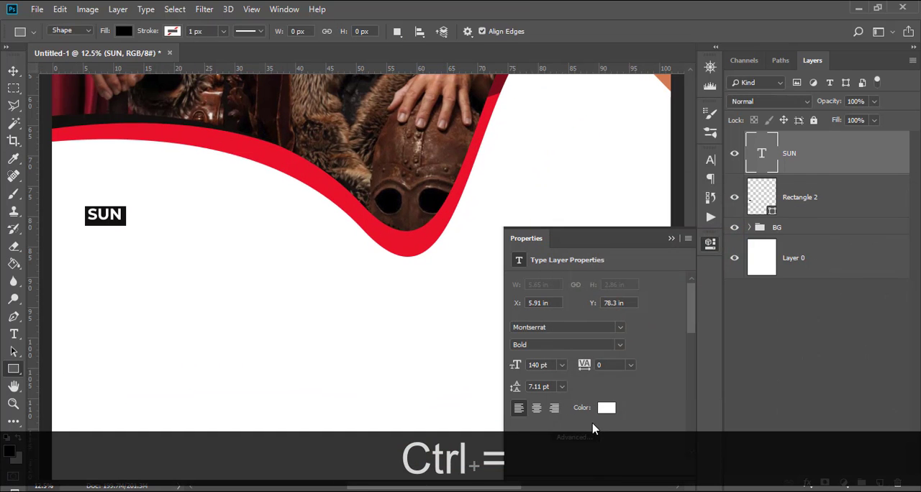
pyautogui.click(735, 154)
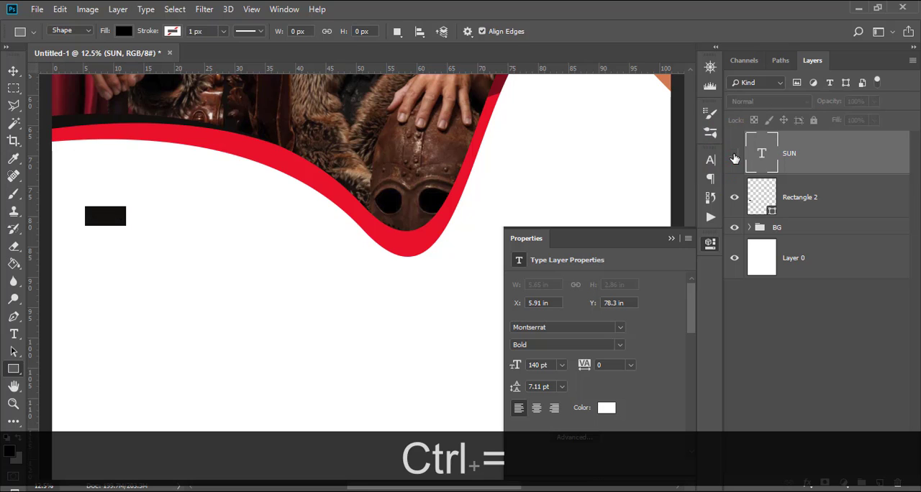
pyautogui.click(792, 207)
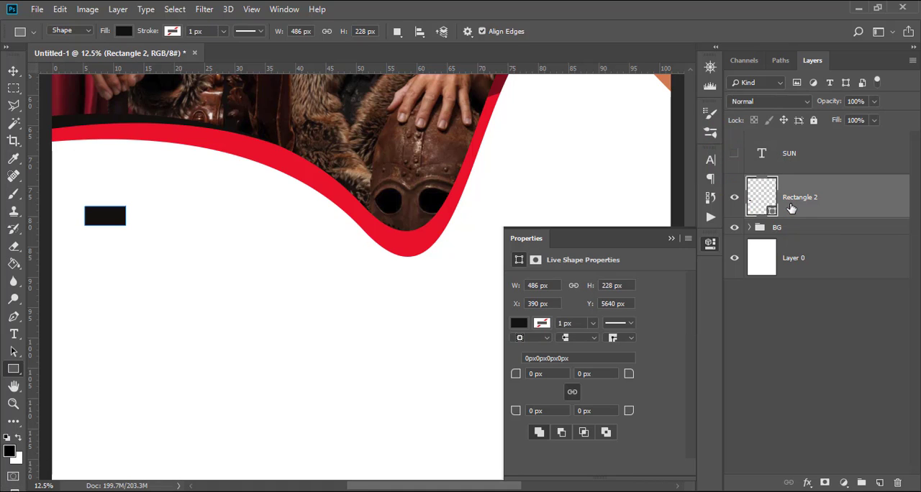
pyautogui.hotkey('ctrl', 'j')
pyautogui.hotkey('ctrl', 'j')
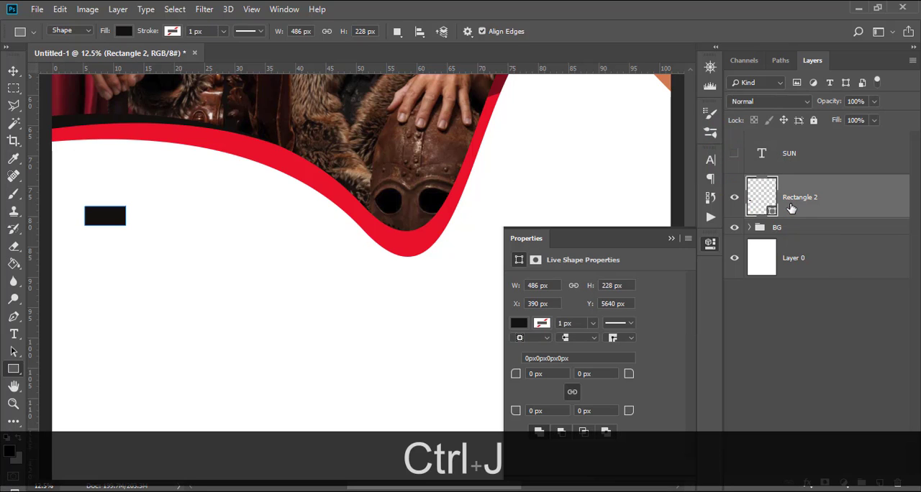
pyautogui.hotkey('ctrl', 'j')
pyautogui.hotkey('ctrl', 'j')
pyautogui.hotkey('ctrl', 'j')
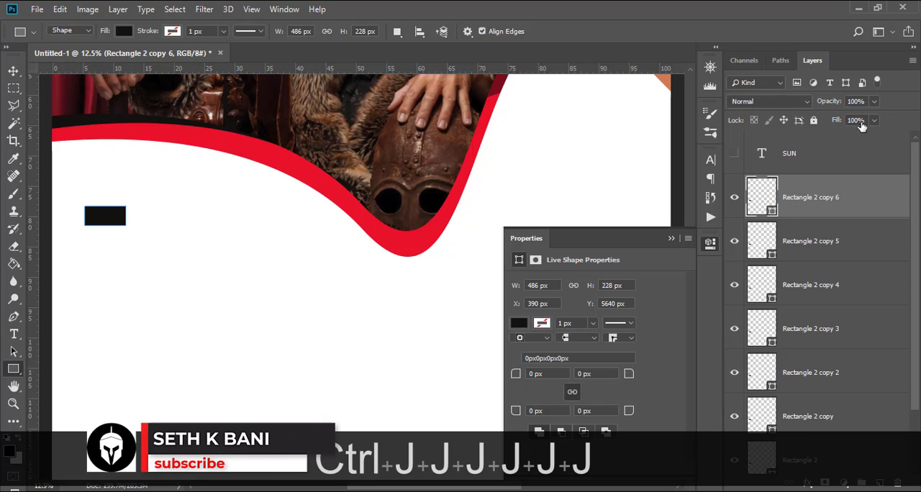
pyautogui.hotkey('ctrl', 'j')
# Move the topmost rectangle copy horizontally to about X 2734 px and distribute all seven rectangles by their horizontal centres.
pyautogui.scroll(-1, 797, 268)
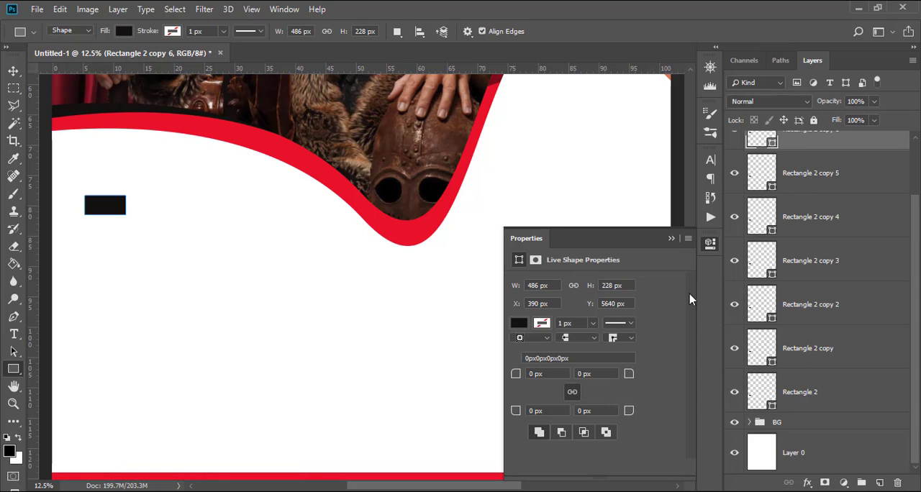
pyautogui.press('v')
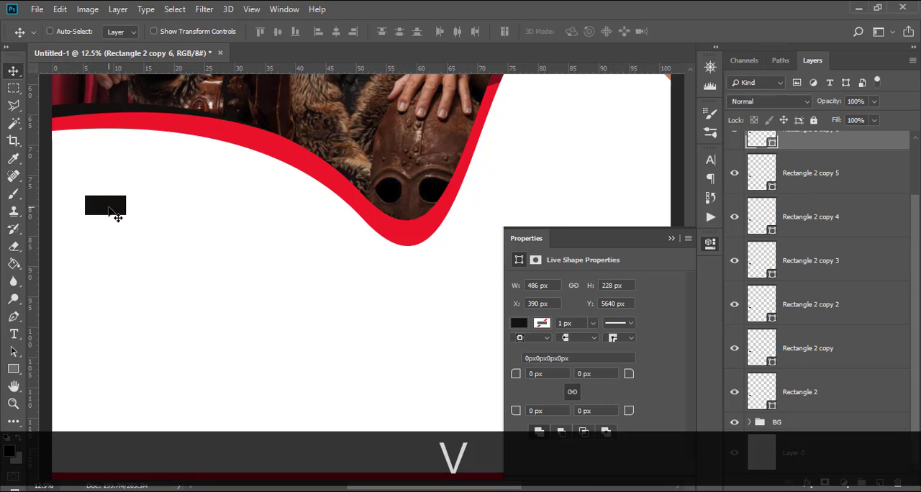
pyautogui.scroll(2, 857, 350)
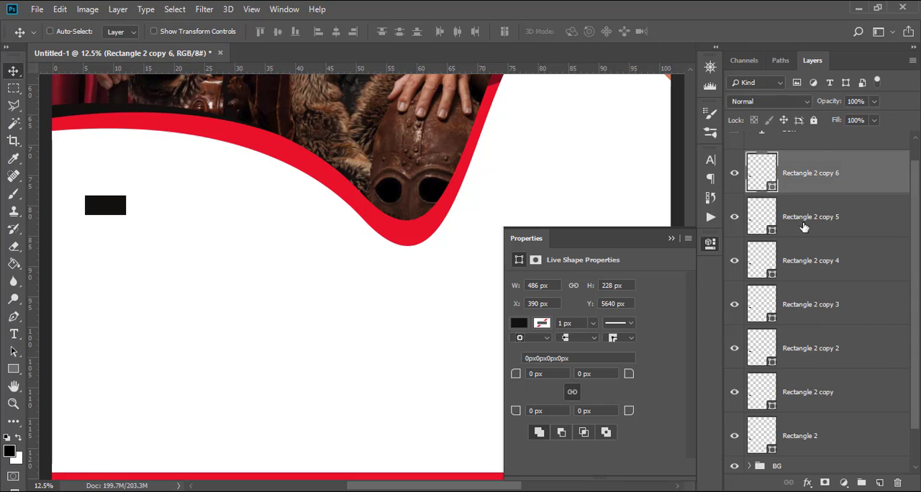
pyautogui.moveTo(128, 211); pyautogui.dragTo(326, 225)
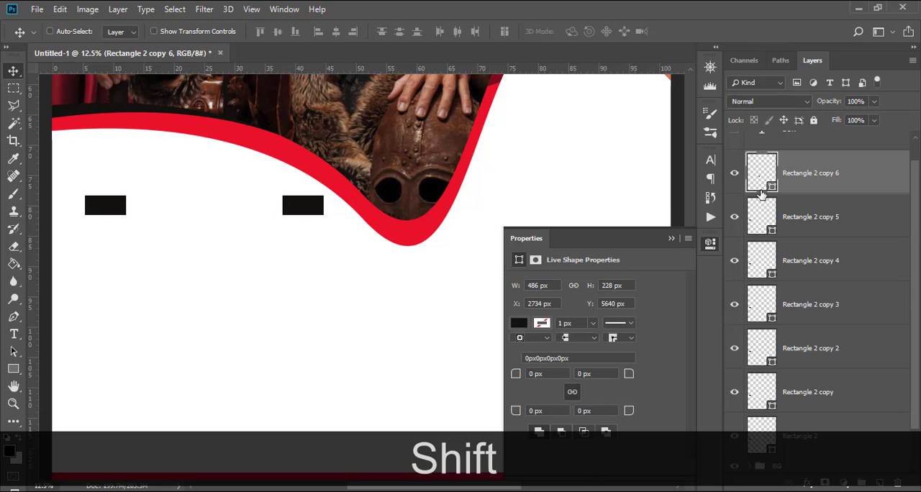
pyautogui.scroll(-1, 828, 185)
pyautogui.click(805, 396)
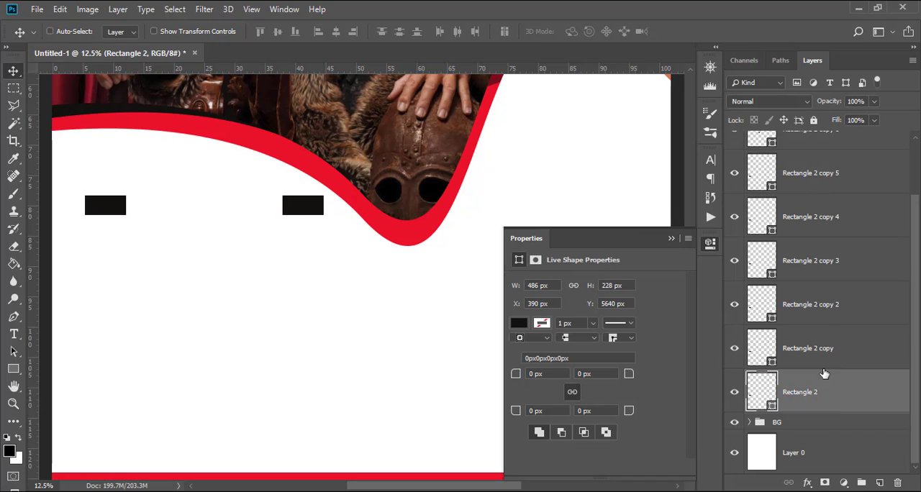
pyautogui.scroll(2, 826, 329)
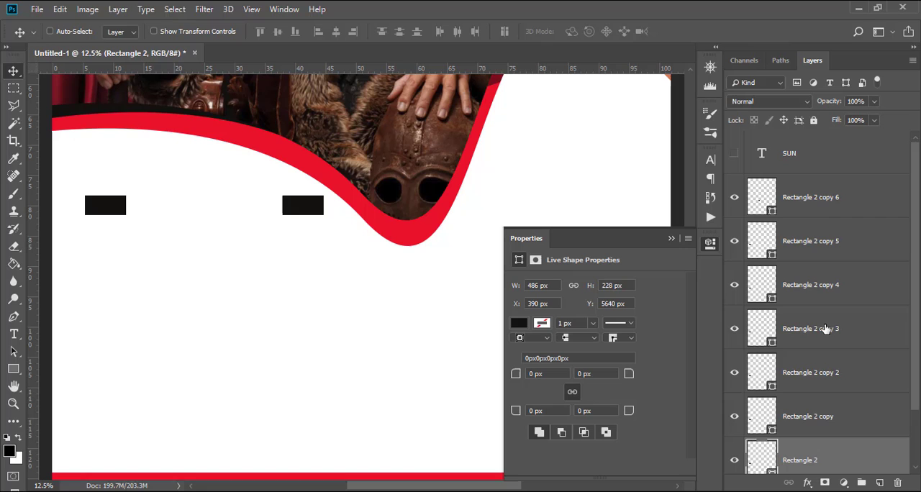
pyautogui.keyDown('shift'); pyautogui.click(813, 197); pyautogui.keyUp('shift')
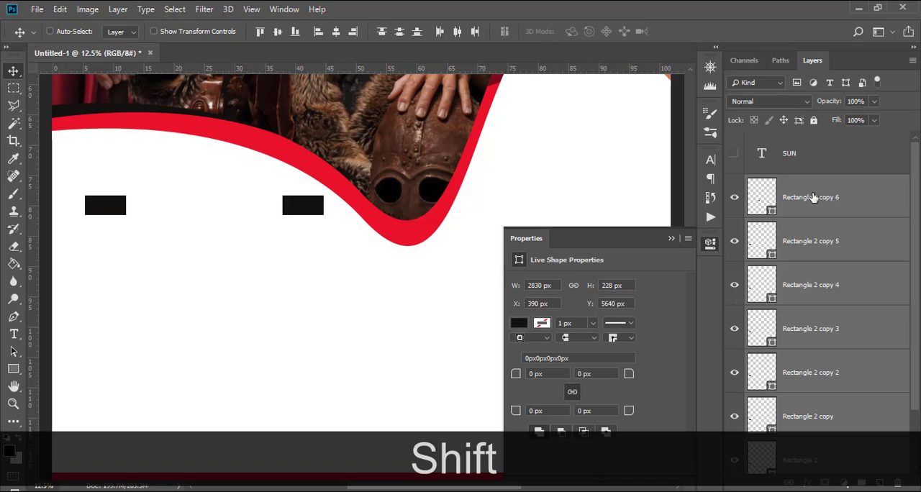
pyautogui.click(457, 32)
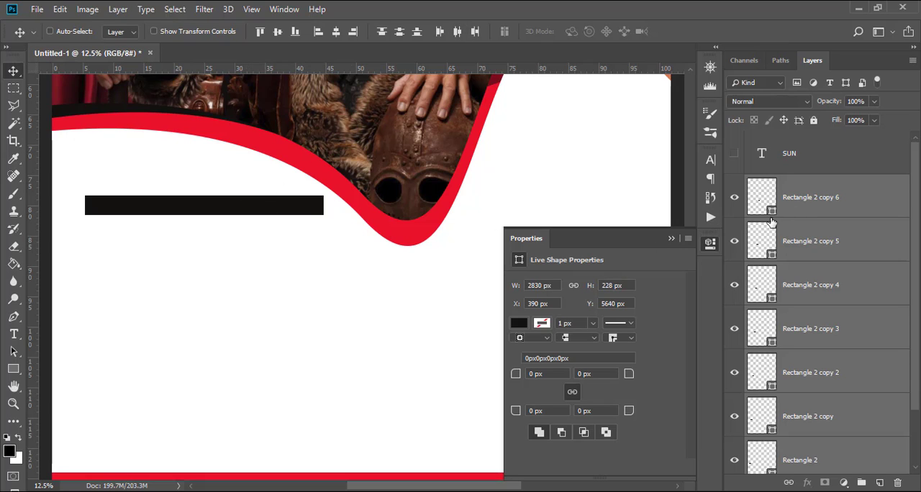
# Move the topmost rectangle copy farther right to about X 3078 px and redistribute the seven rectangles horizontally.
pyautogui.click(795, 209)
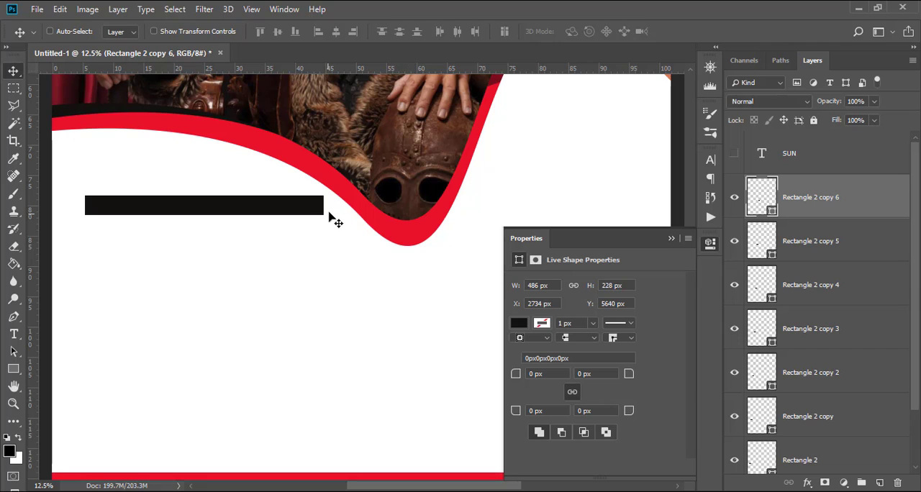
pyautogui.moveTo(330, 210); pyautogui.dragTo(360, 212)
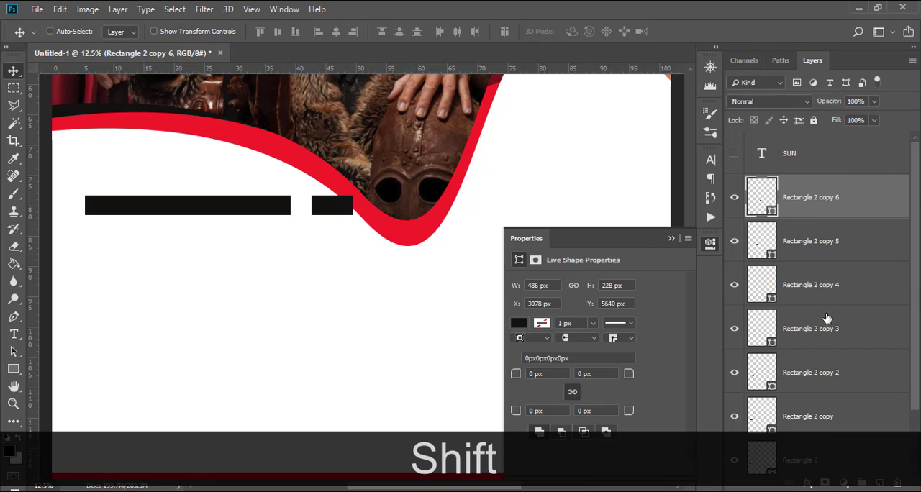
pyautogui.scroll(-2, 827, 319)
pyautogui.keyDown('shift'); pyautogui.click(807, 394); pyautogui.keyUp('shift')
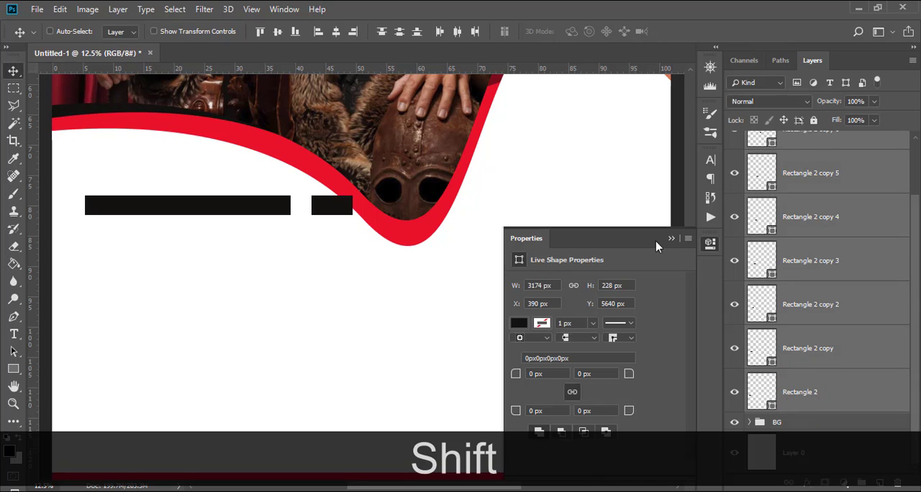
pyautogui.click(457, 32)
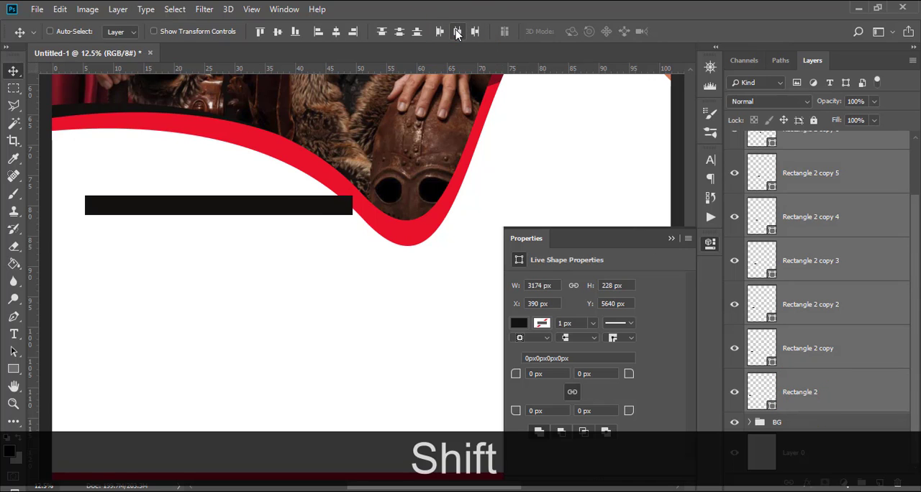
# Shift the topmost rectangle copy right to about X 3760 px and space all seven rectangles evenly across the row.
pyautogui.click(809, 404)
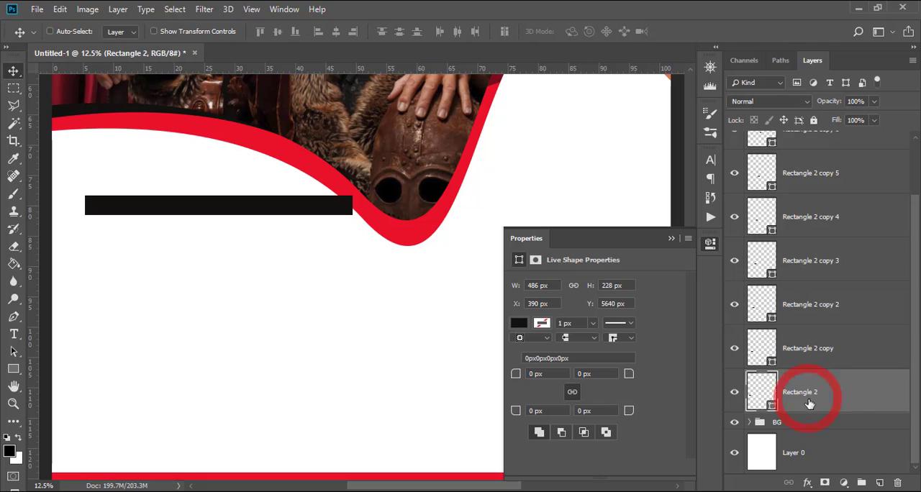
pyautogui.scroll(2, 814, 329)
pyautogui.click(823, 204)
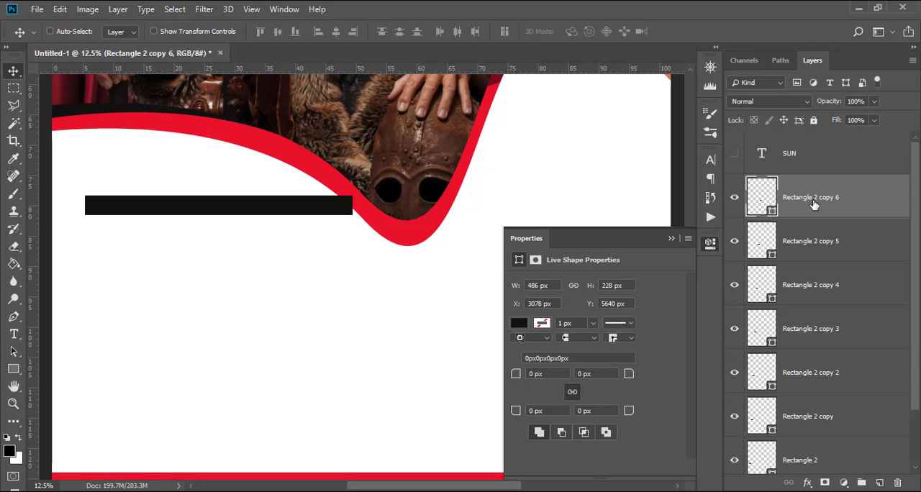
pyautogui.moveTo(345, 209); pyautogui.dragTo(392, 216)
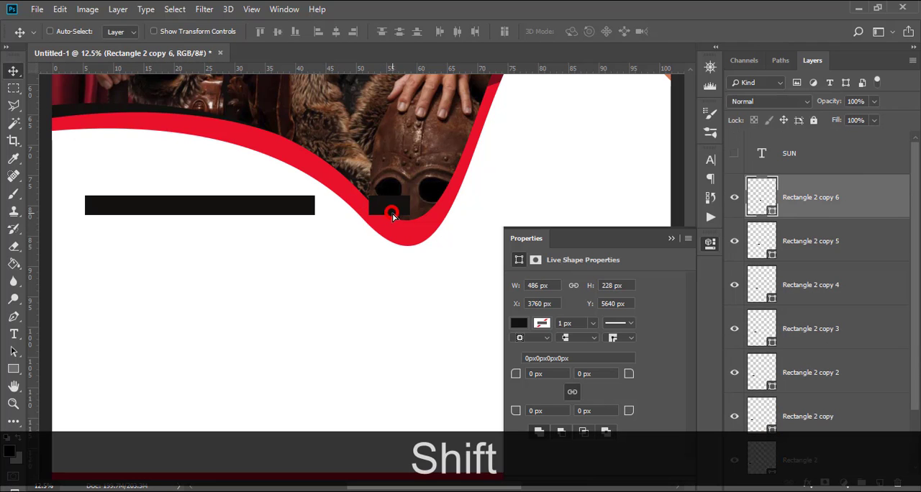
pyautogui.scroll(-1, 813, 207)
pyautogui.scroll(-1, 814, 207)
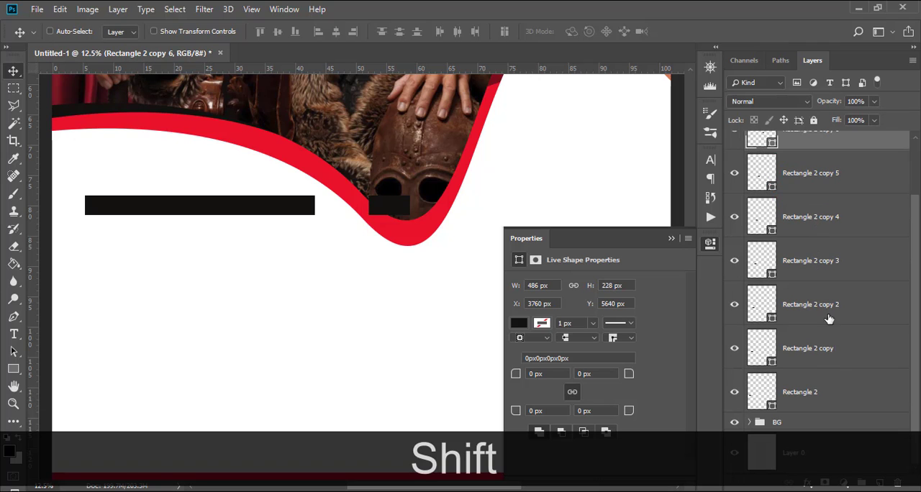
pyautogui.keyDown('shift'); pyautogui.click(822, 394); pyautogui.keyUp('shift')
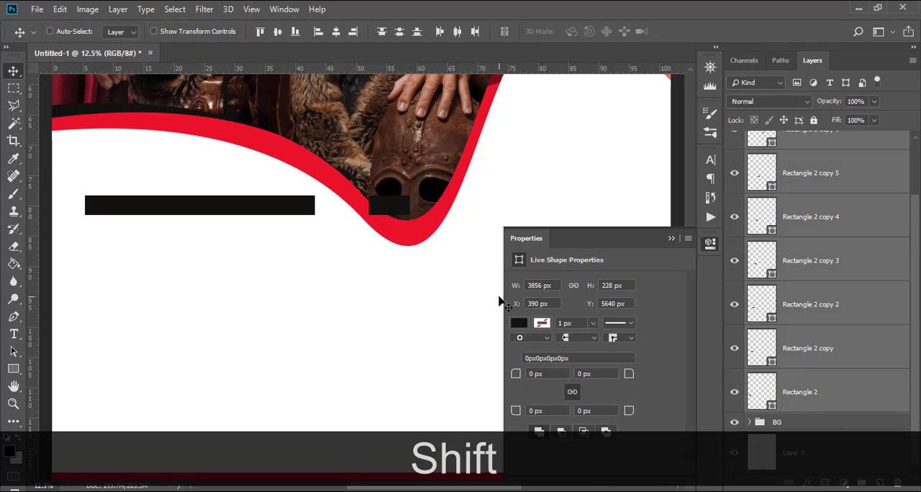
pyautogui.scroll(3, 498, 301)
pyautogui.click(457, 32)
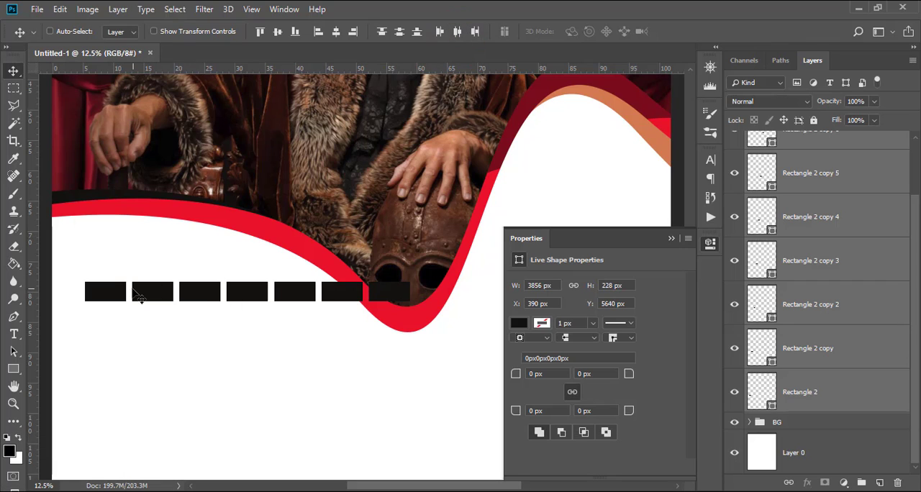
# Move the end rectangle back left to about X 3684 px and redistribute the row of seven evenly.
pyautogui.scroll(1, 832, 189)
pyautogui.click(800, 196)
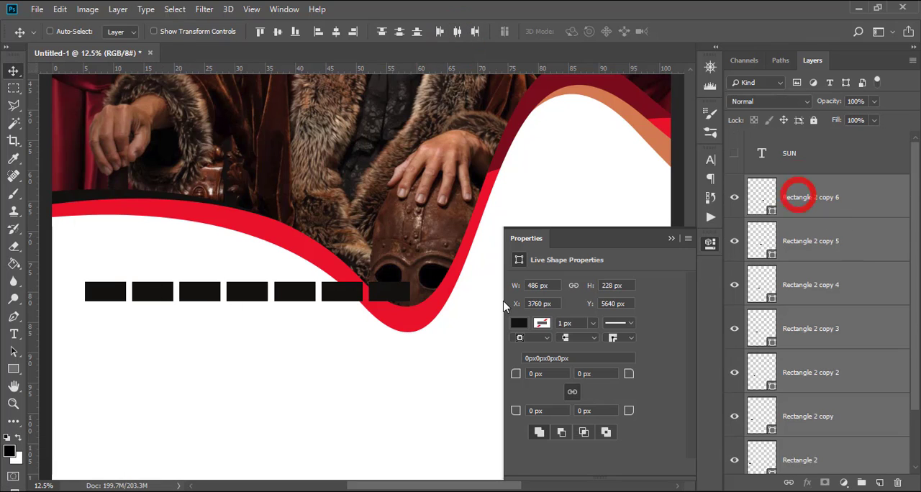
pyautogui.moveTo(396, 295); pyautogui.dragTo(385, 292)
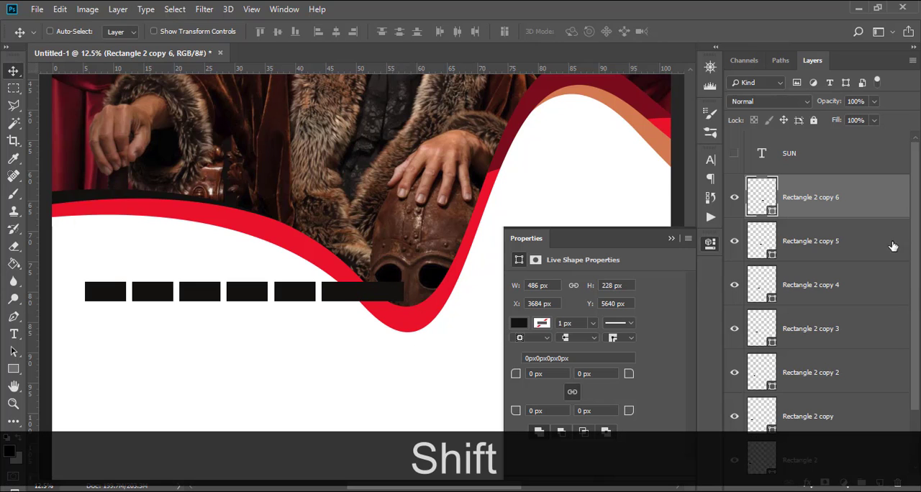
pyautogui.click(787, 189)
pyautogui.scroll(-2, 826, 324)
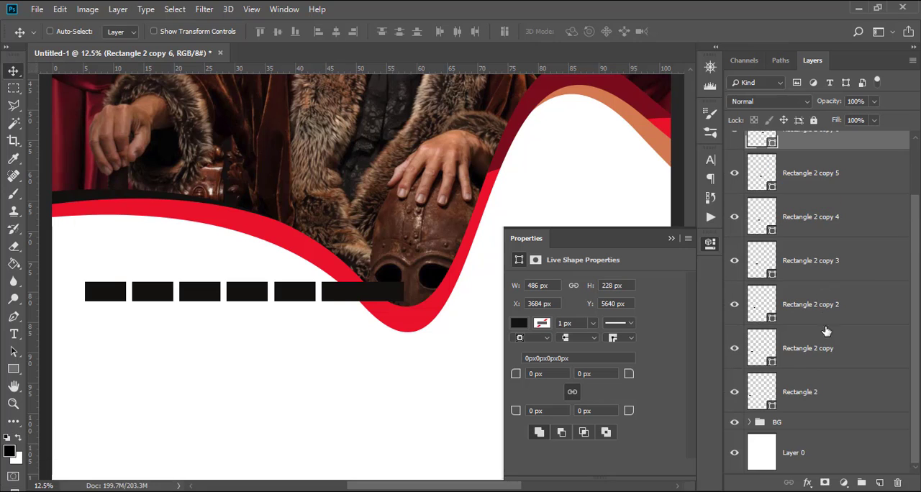
pyautogui.keyDown('shift'); pyautogui.click(809, 398); pyautogui.keyUp('shift')
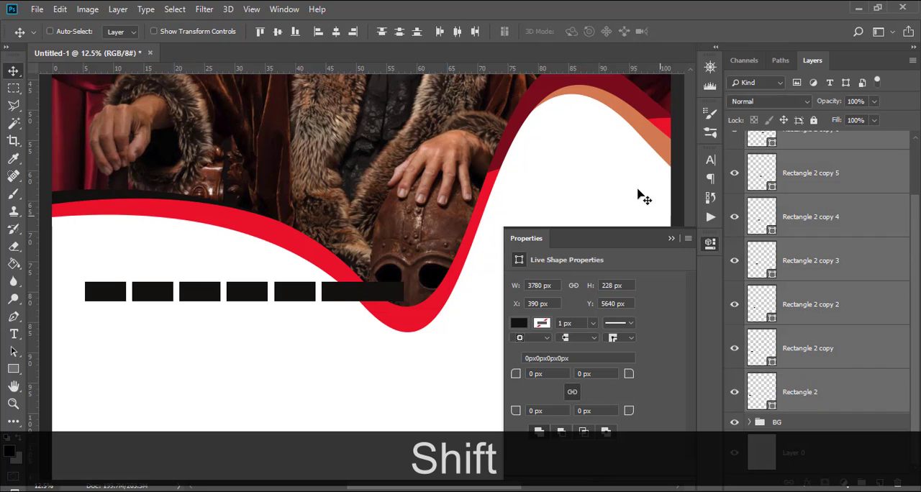
pyautogui.click(460, 34)
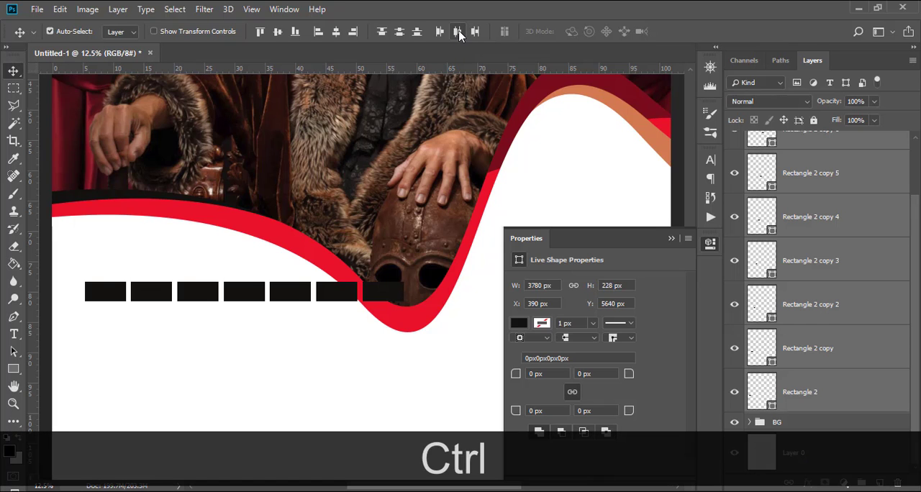
# Tighten the row by moving the end rectangle left to about X 3621 px and distributing all seven rectangles by horizontal centres.
pyautogui.hotkey('ctrl', '0')
pyautogui.hotkey('ctrl', '=')
pyautogui.hotkey('ctrl', '=')
pyautogui.hotkey('ctrl', '=')
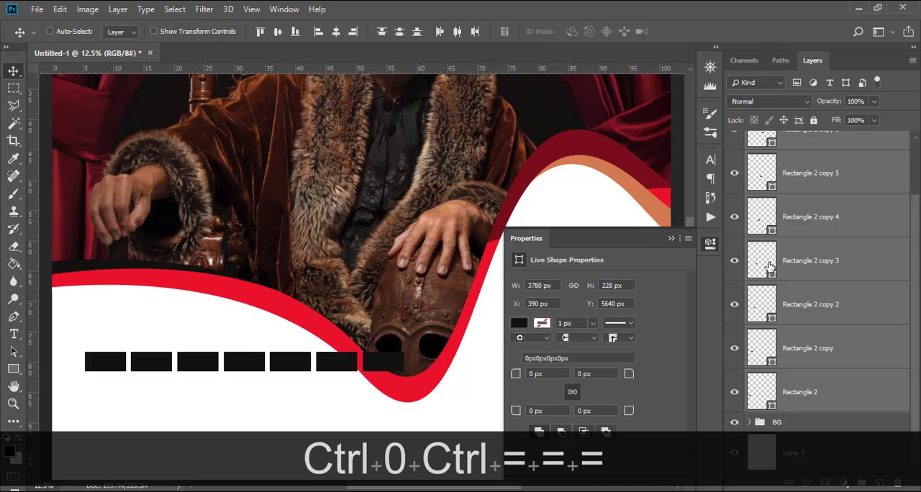
pyautogui.scroll(3, 770, 267)
pyautogui.click(802, 193)
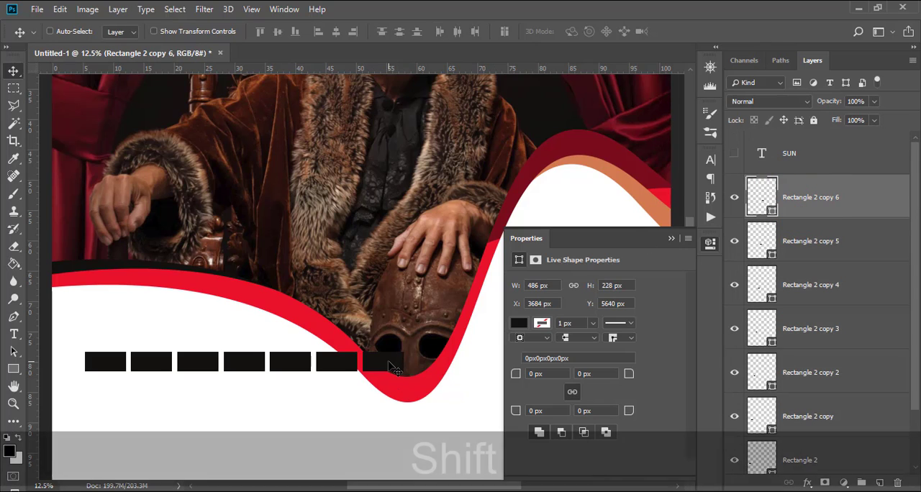
pyautogui.moveTo(395, 373); pyautogui.dragTo(378, 367)
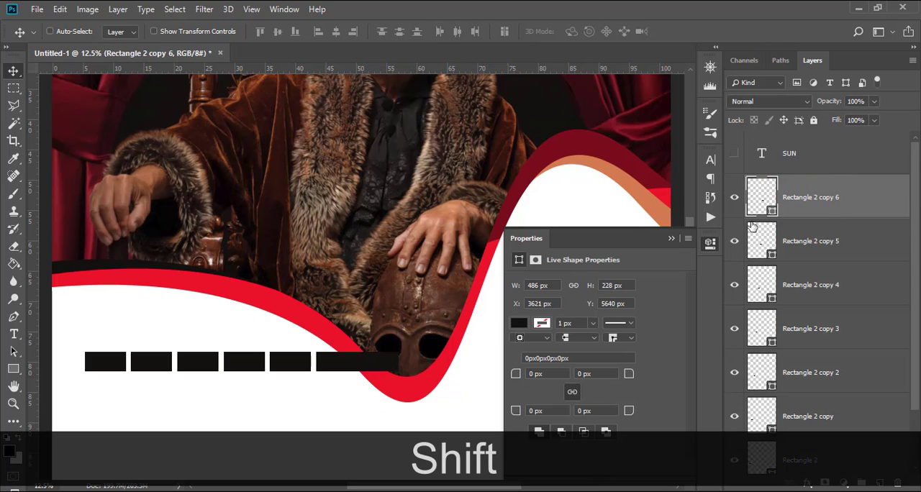
pyautogui.scroll(-2, 803, 333)
pyautogui.keyDown('shift'); pyautogui.click(811, 390); pyautogui.keyUp('shift')
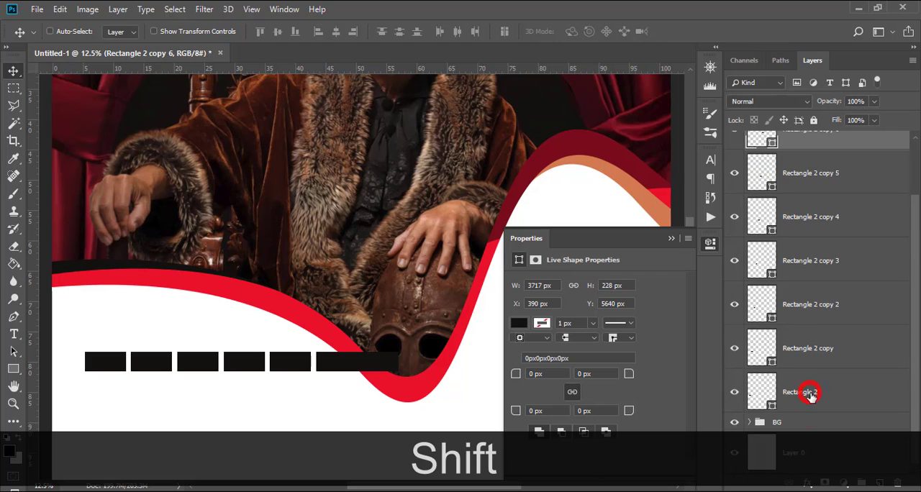
pyautogui.click(459, 32)
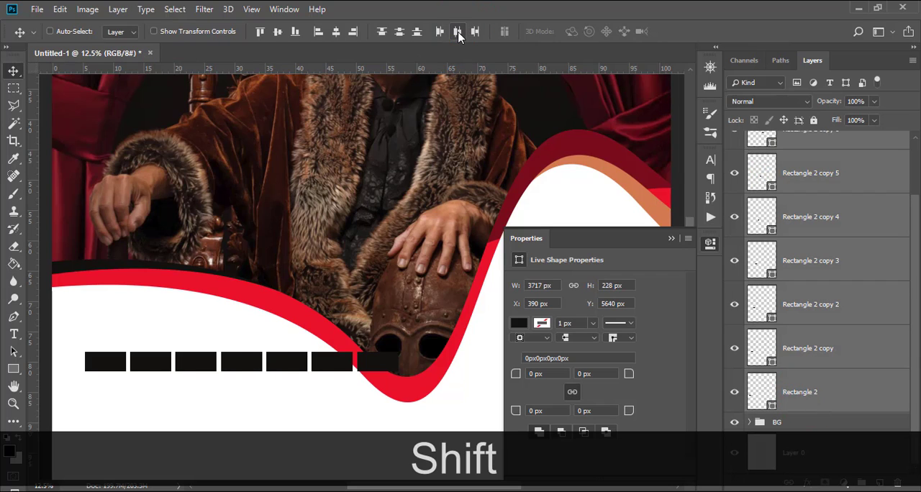
pyautogui.scroll(-3, 204, 333)
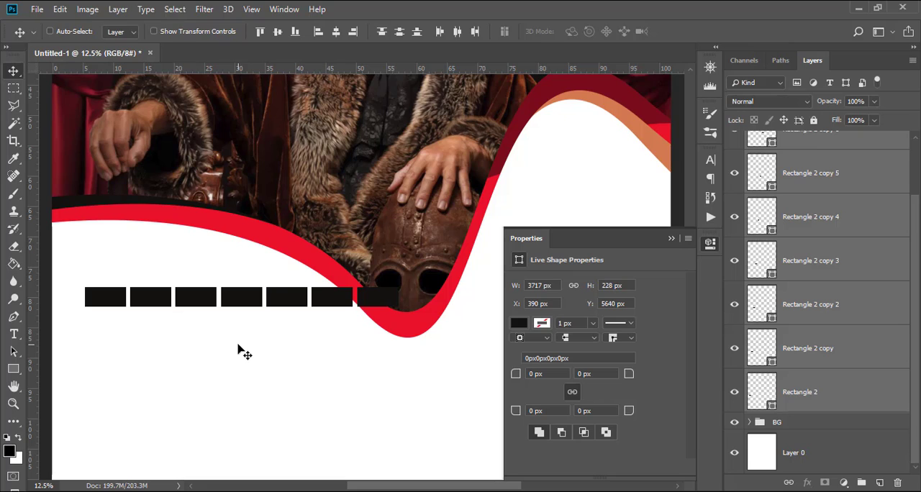
pyautogui.scroll(-1, 312, 350)
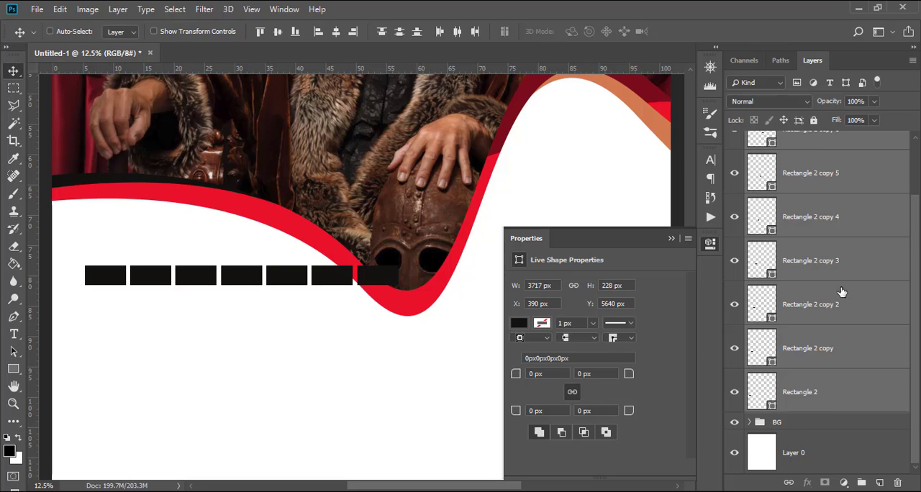
# Show the hidden SUN text layer and nudge the text down and right to centre it in the first weekday box.
pyautogui.scroll(1, 841, 300)
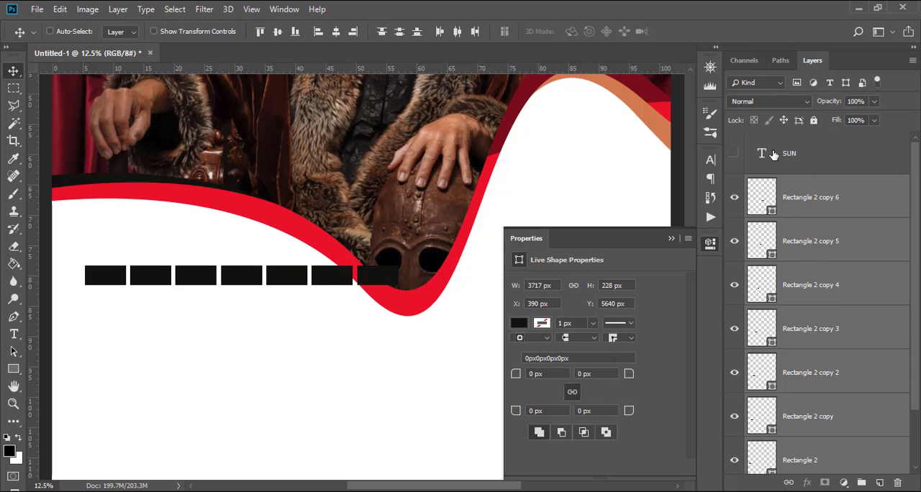
pyautogui.click(735, 154)
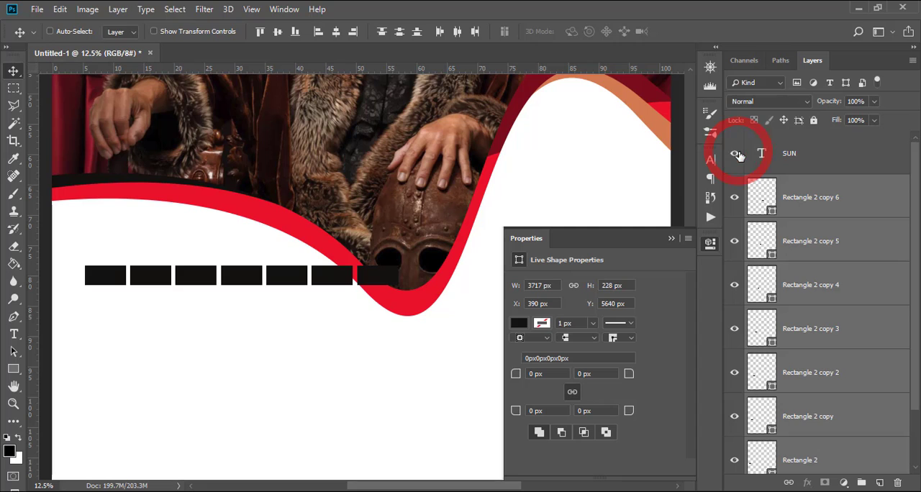
pyautogui.click(791, 154)
pyautogui.press('Down')
pyautogui.press('Down')
pyautogui.press('Down')
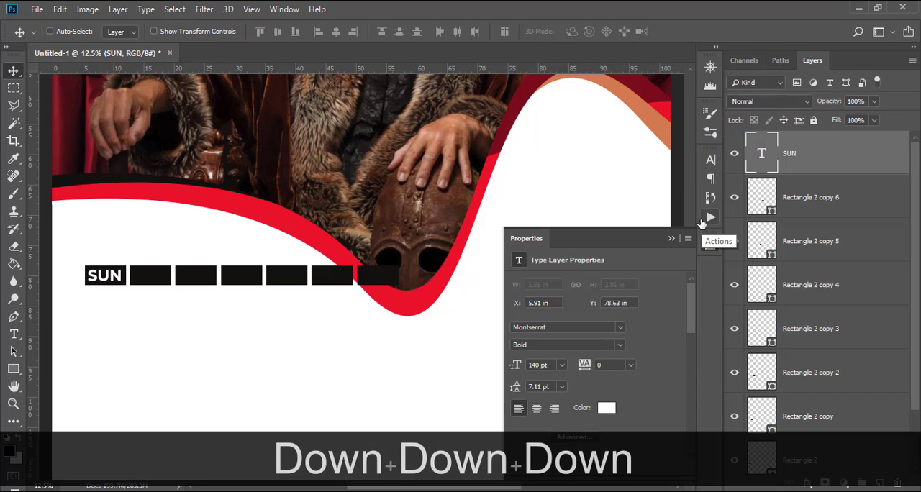
pyautogui.press('Right')
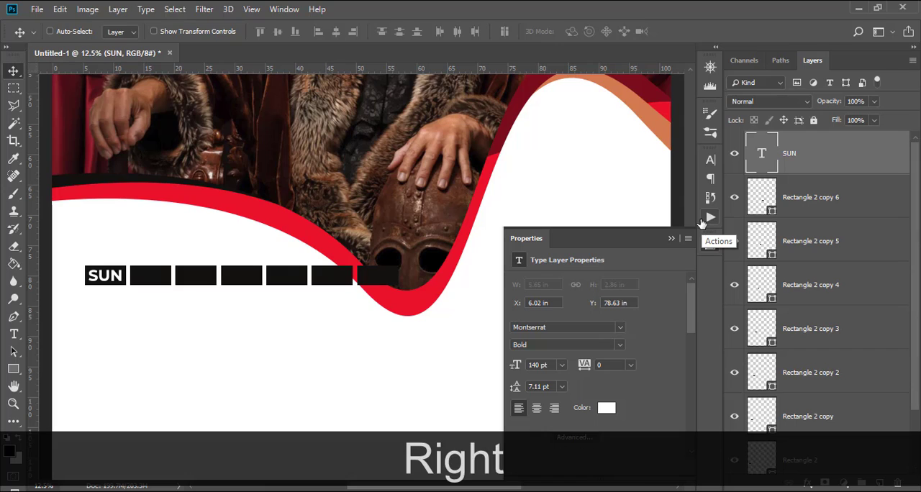
# Duplicate the SUN label, place the copy in the second weekday box and show the guides.
pyautogui.hotkey('ctrl', 'j')
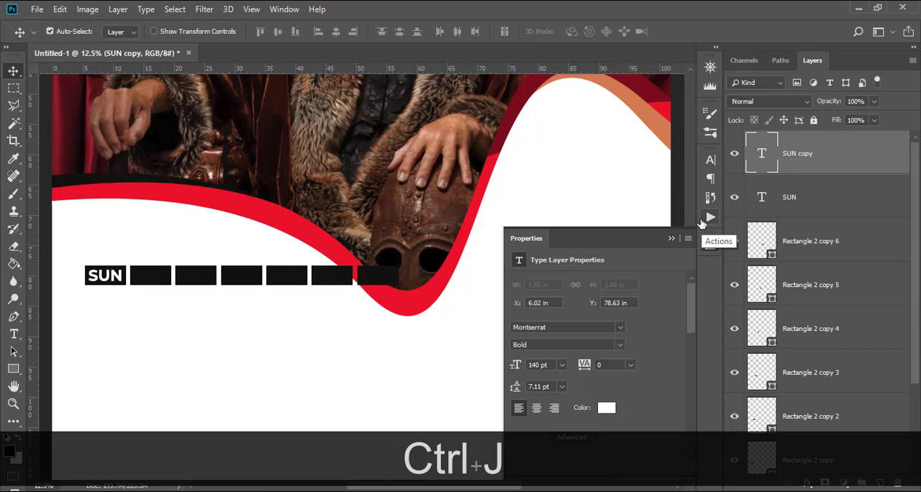
pyautogui.moveTo(101, 280); pyautogui.dragTo(146, 283)
pyautogui.hotkey('ctrl', 'shift', 'h')
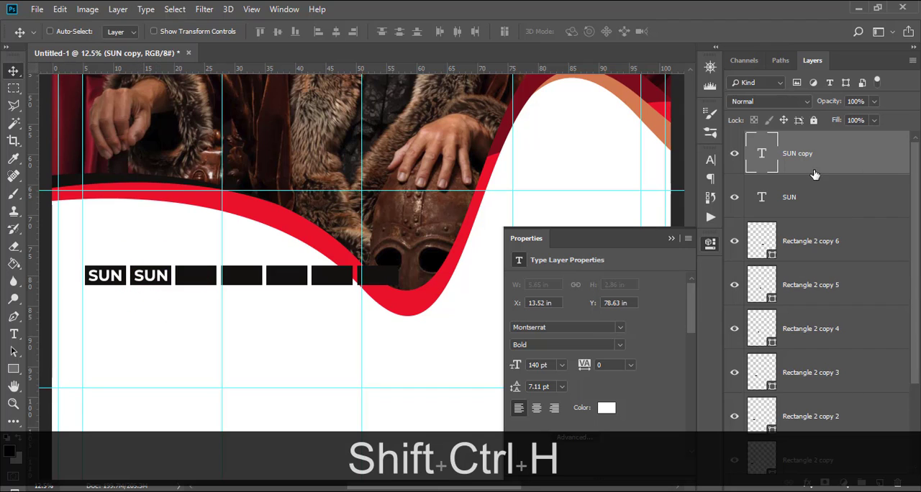
pyautogui.doubleClick(764, 156)
pyautogui.write('MP')
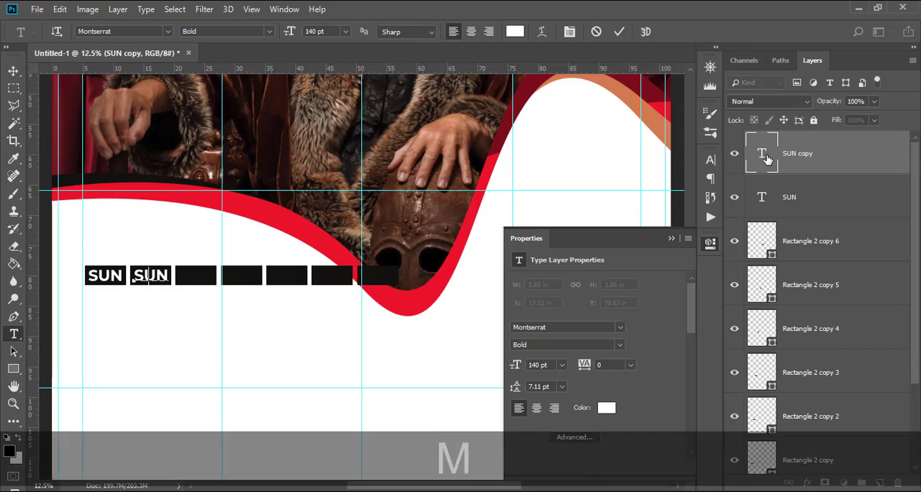
pyautogui.write('N')
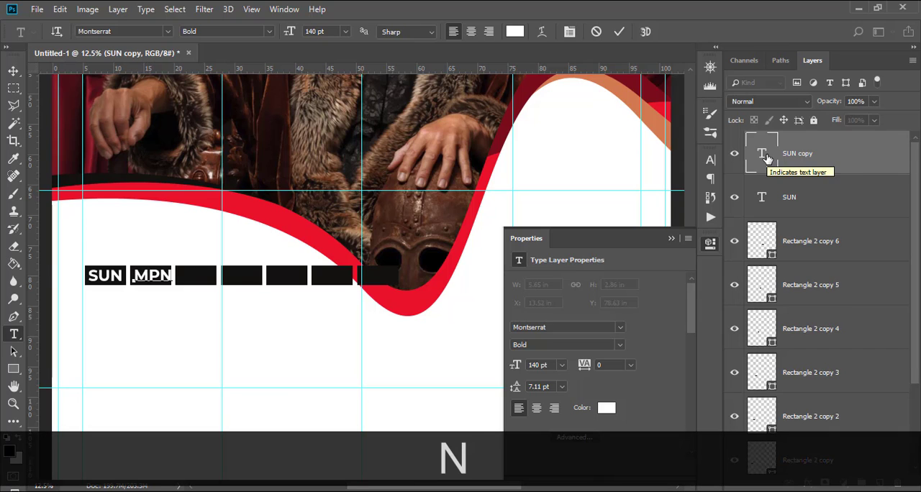
pyautogui.click(766, 157)
pyautogui.press('m')
pyautogui.press('o')
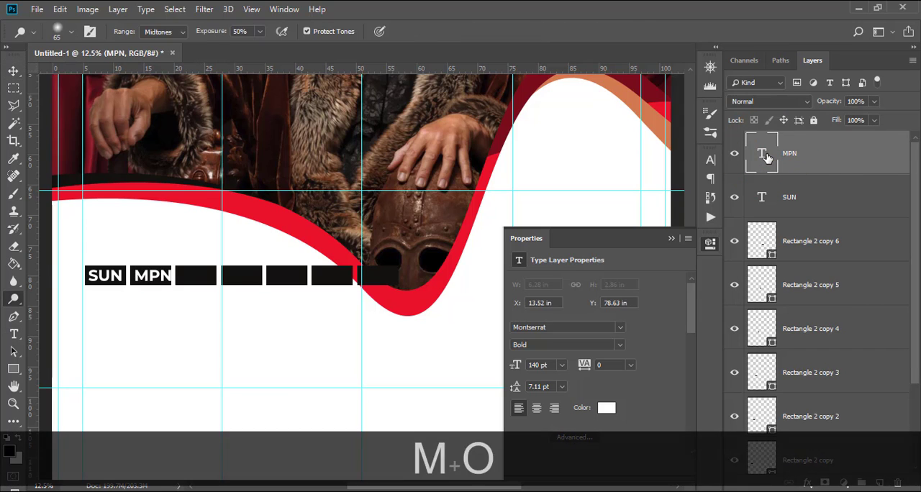
pyautogui.press('n')
# Change the second box's label text to MON and nudge it left to about X 12.97 in to centre it.
pyautogui.doubleClick(766, 156)
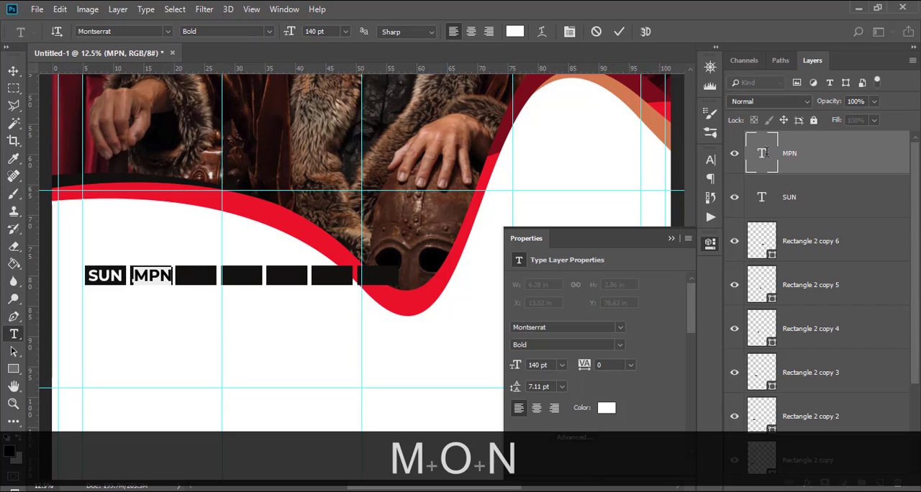
pyautogui.write('MON')
pyautogui.click(767, 157)
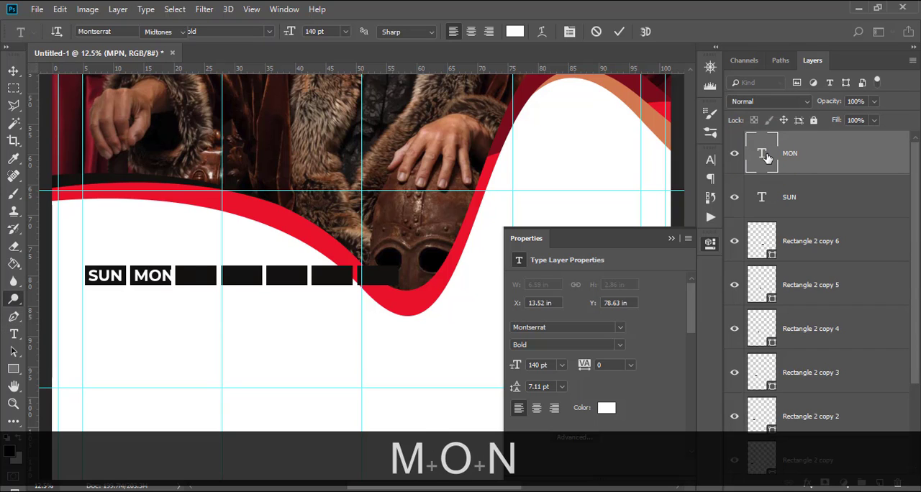
pyautogui.press('Left')
pyautogui.press('Left')
pyautogui.press('Left')
pyautogui.press('Left')
pyautogui.press('v')
pyautogui.press('Left')
pyautogui.press('Left')
pyautogui.press('Left')
pyautogui.press('Left')
pyautogui.press('Left')
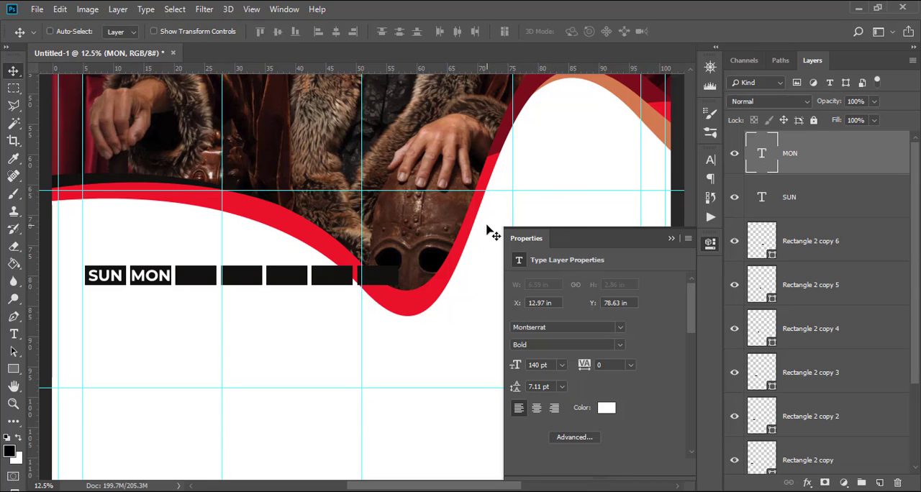
# Duplicate the MON label into the third weekday box and set the copy's font size to 135 pt.
pyautogui.hotkey('ctrl', 'j')
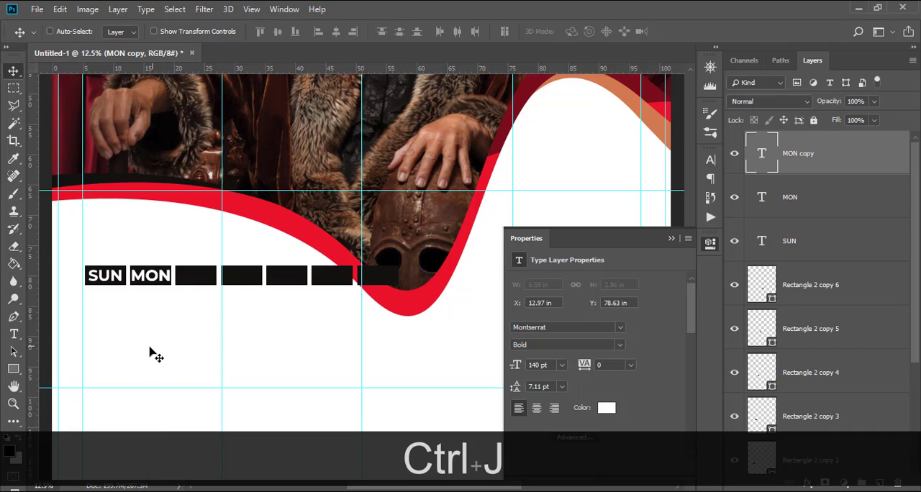
pyautogui.moveTo(169, 286); pyautogui.dragTo(209, 282)
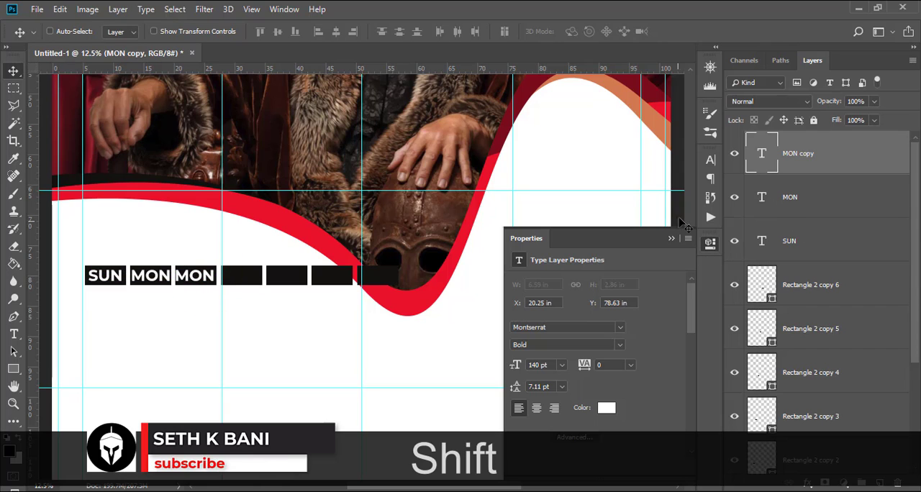
pyautogui.click(710, 159)
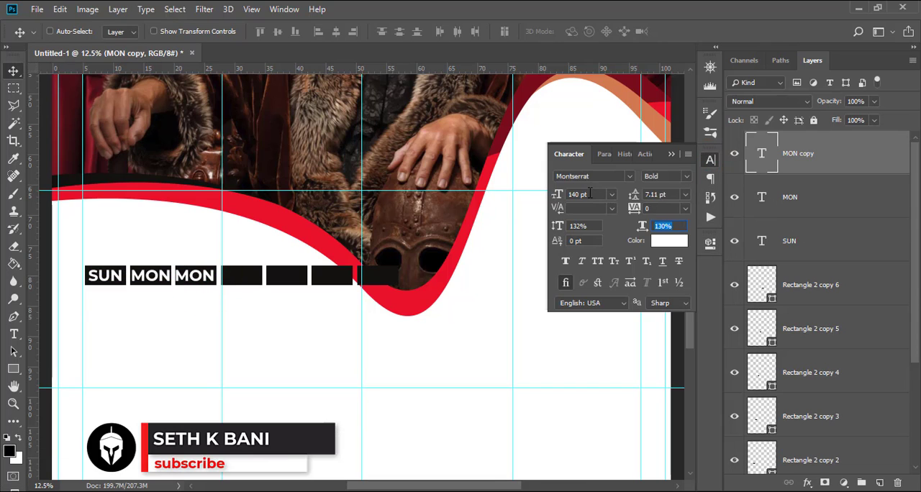
pyautogui.click(590, 194)
pyautogui.write('13')
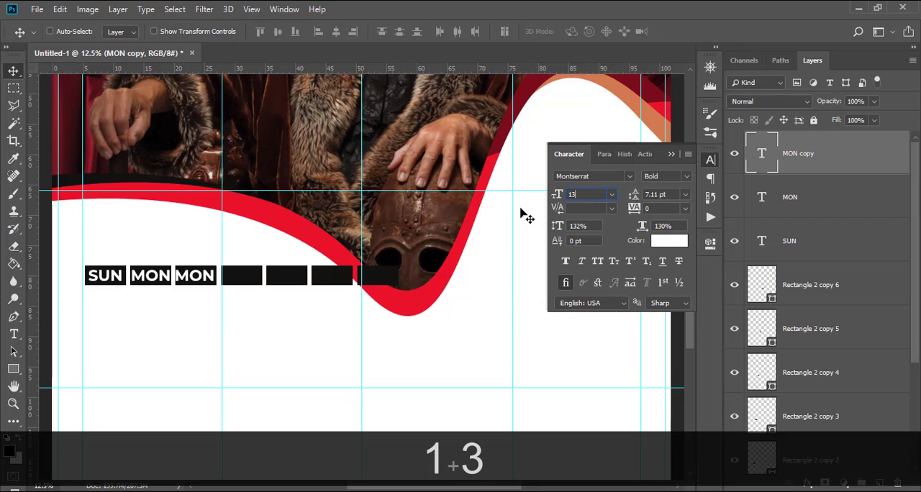
pyautogui.write('5')
pyautogui.press('Return')
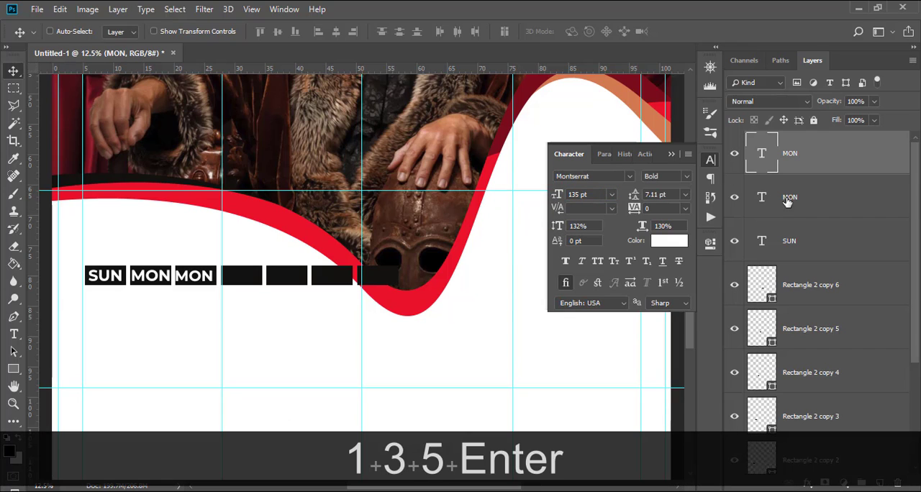
# Set the font size of the second box's MON label and the SUN label to 135 pt and nudge MON right.
pyautogui.click(788, 202)
pyautogui.click(597, 194)
pyautogui.write('13')
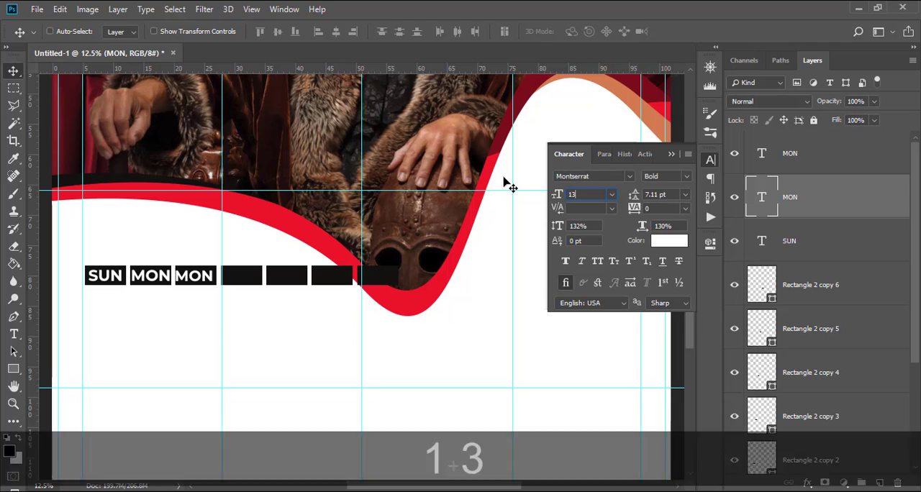
pyautogui.write('5')
pyautogui.press('Return')
pyautogui.click(800, 243)
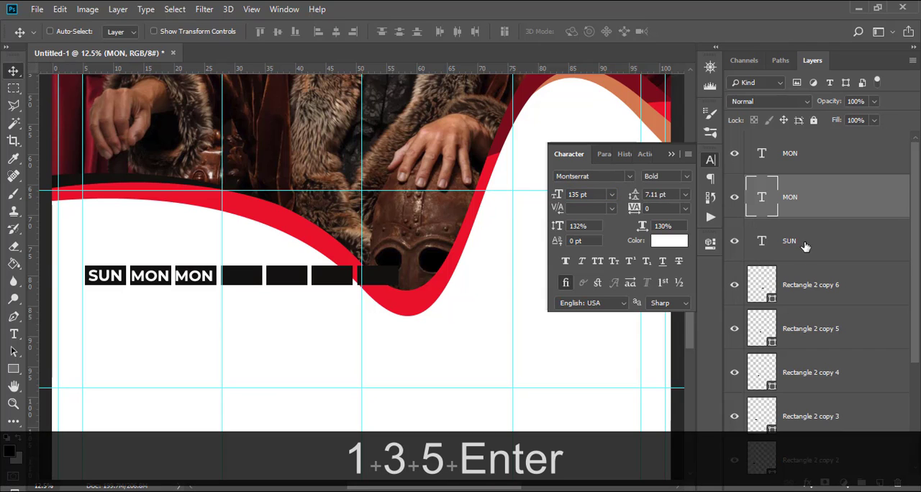
pyautogui.click(598, 194)
pyautogui.write('135')
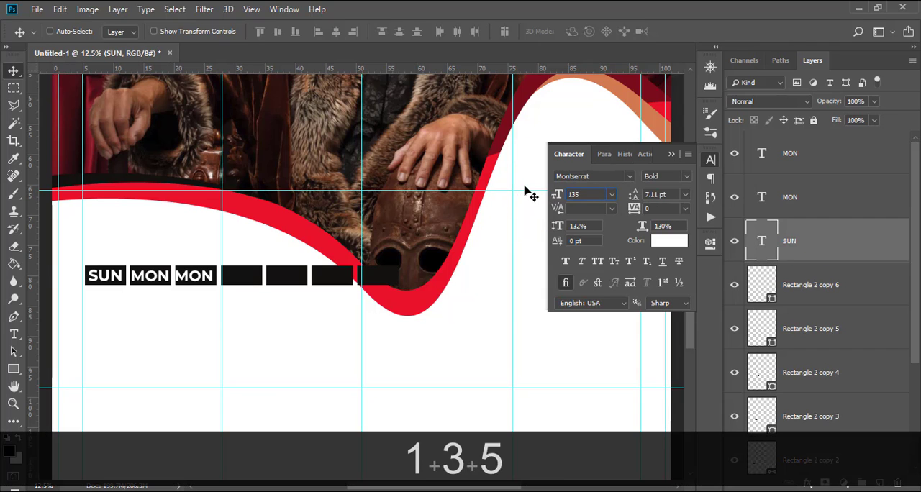
pyautogui.press('Return')
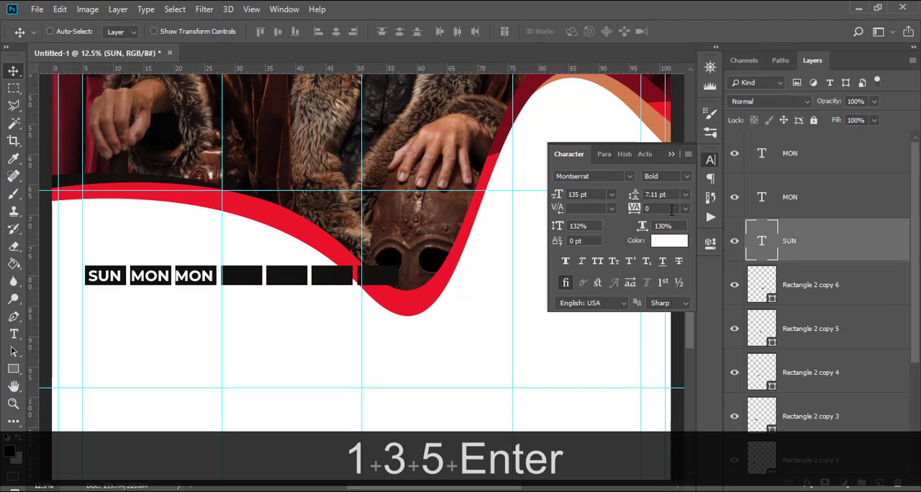
pyautogui.click(806, 207)
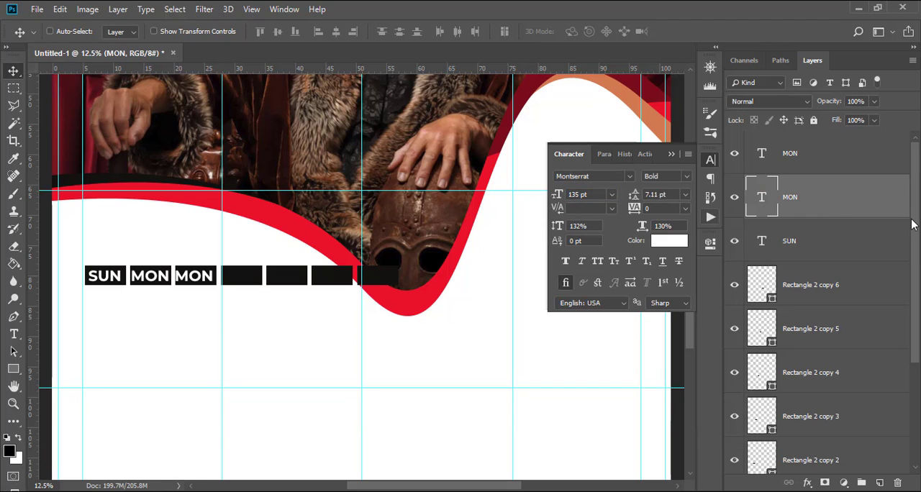
pyautogui.press('Right')
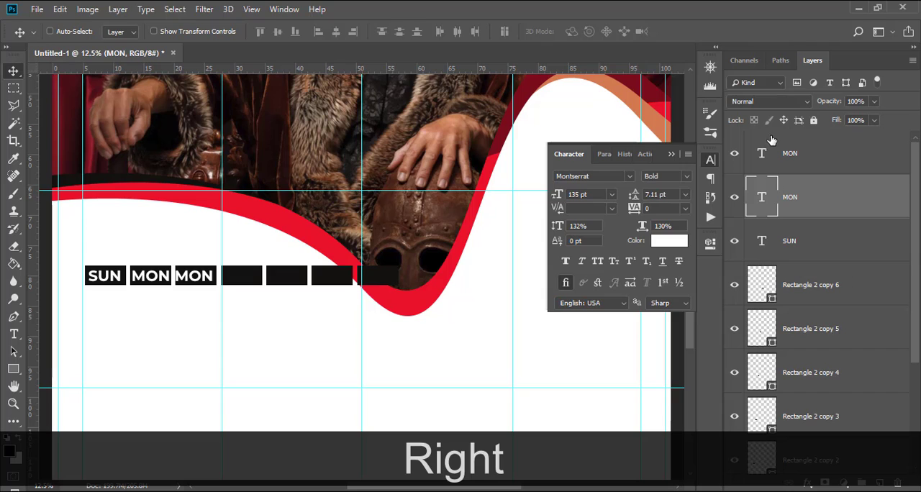
# Change the third box's label text to TUE and shift it right to centre it in the box.
pyautogui.doubleClick(764, 161)
pyautogui.write('TUE')
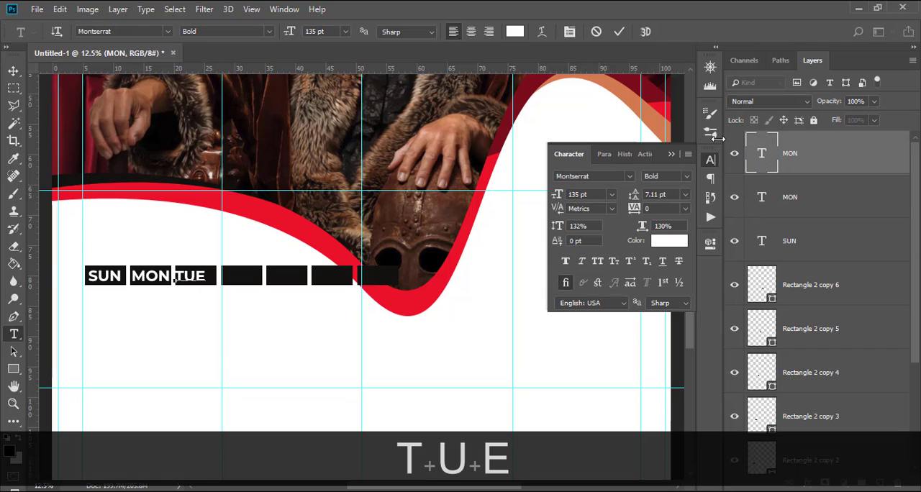
pyautogui.click(763, 152)
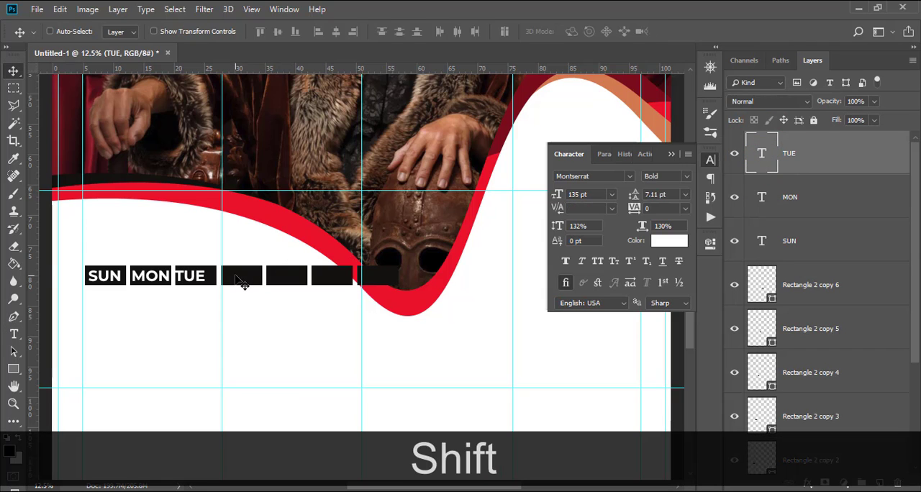
pyautogui.moveTo(237, 277); pyautogui.dragTo(243, 276)
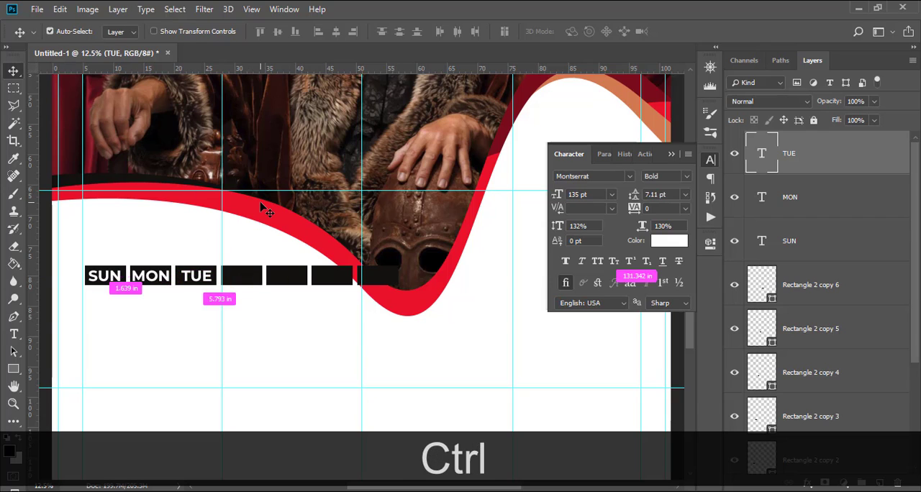
# Duplicate the TUE label into the fourth weekday box and change the copy's text to WED.
pyautogui.hotkey('ctrl', 'j')
pyautogui.moveTo(193, 282); pyautogui.dragTo(237, 281)
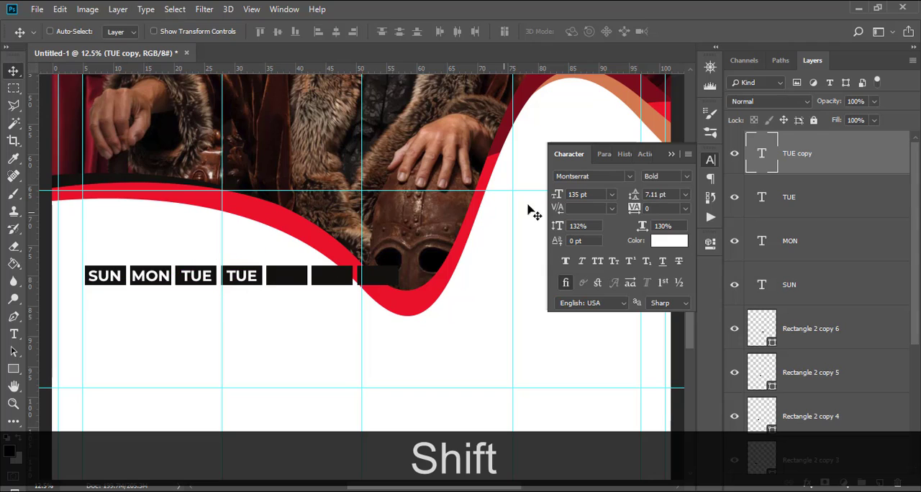
pyautogui.doubleClick(767, 157)
pyautogui.write('WED')
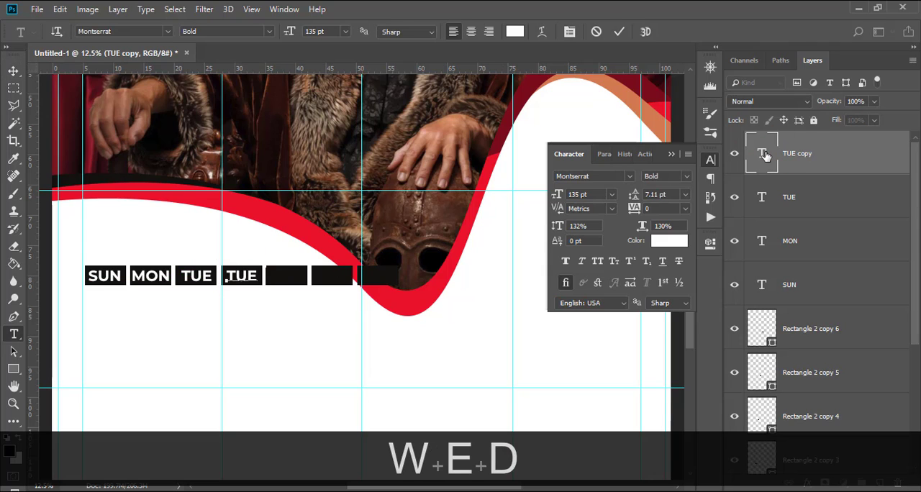
pyautogui.press('KP_Enter')
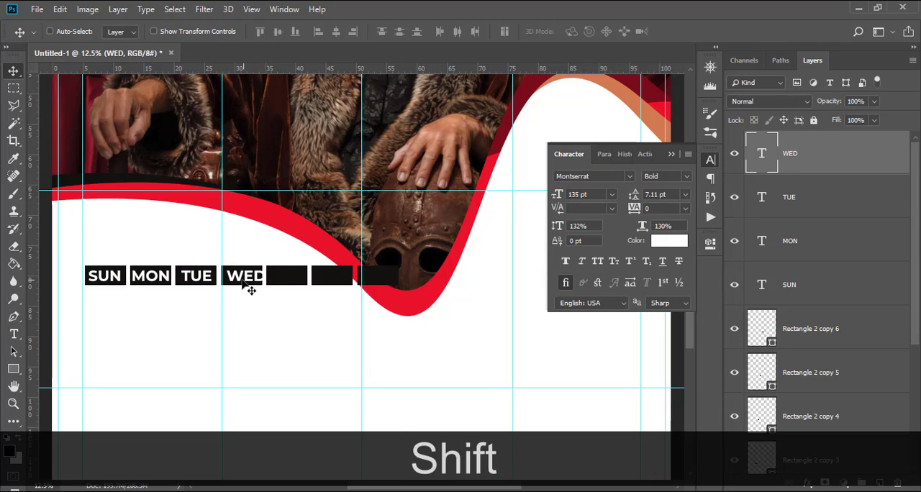
# Centre WED in its box, then duplicate it into the fifth box with the text THU.
pyautogui.moveTo(250, 290); pyautogui.dragTo(298, 279)
pyautogui.hotkey('ctrl', 'shift', 'j')
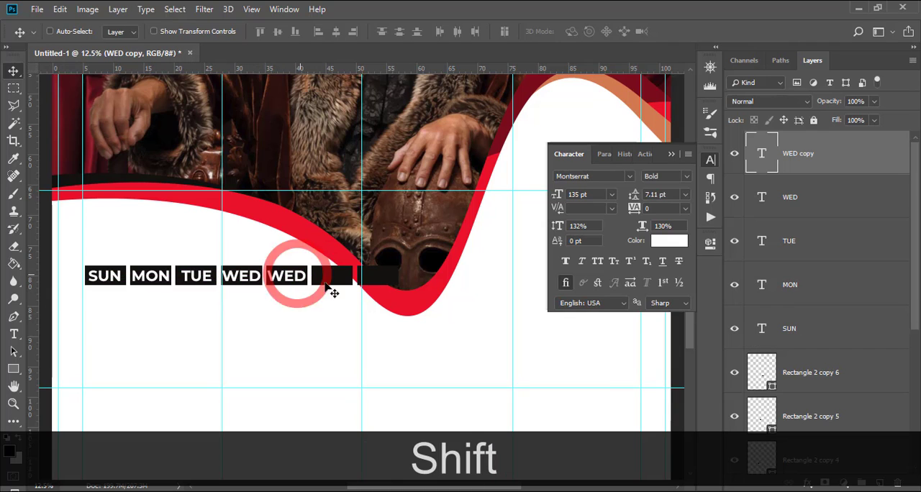
pyautogui.press('t')
pyautogui.click(762, 154)
pyautogui.write('THU')
pyautogui.click(762, 153)
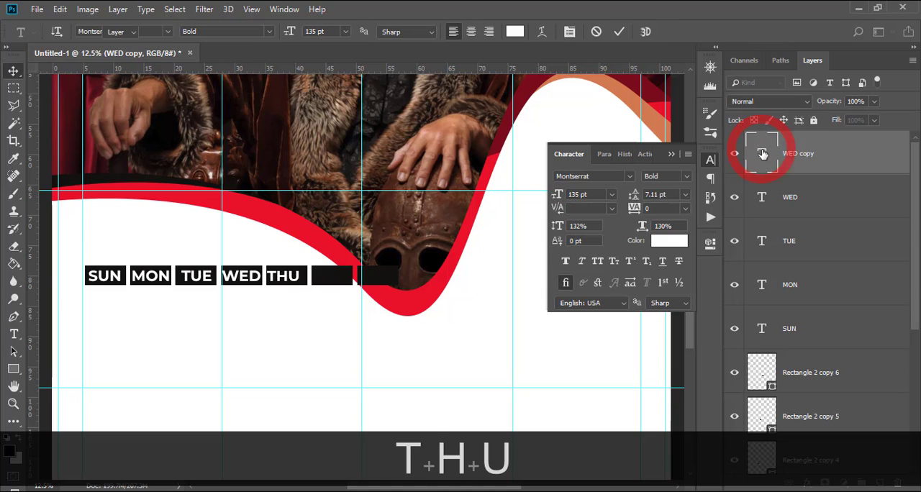
# Nudge the THU label horizontally until it is centred in the fifth weekday box.
pyautogui.press('Right')
pyautogui.press('Right')
pyautogui.press('Right')
pyautogui.press('Right')
pyautogui.press('Right')
pyautogui.press('Right')
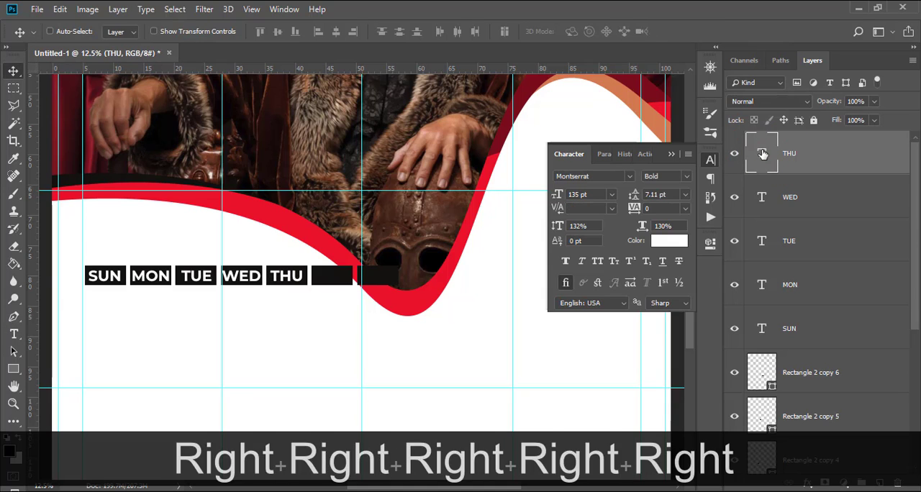
pyautogui.press('Left')
pyautogui.press('Left')
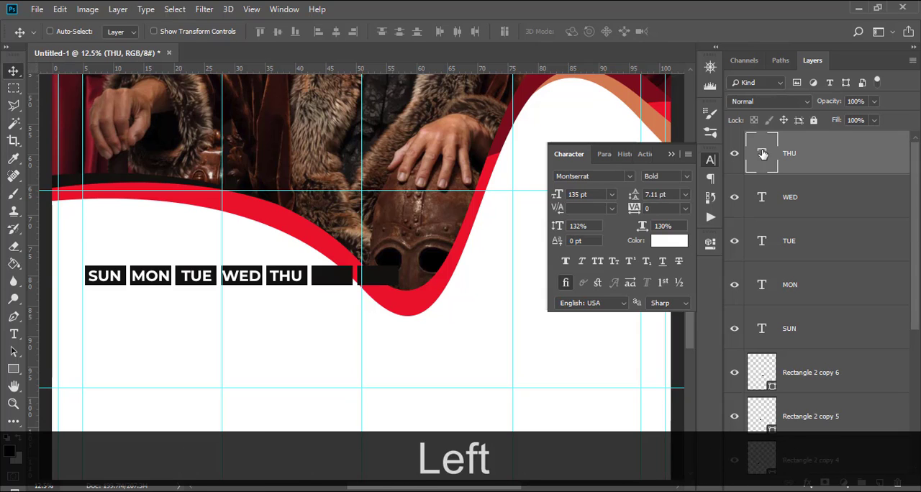
# Duplicate the THU label into the sixth weekday box, change the copy's text to FRI and centre it there.
pyautogui.hotkey('ctrl', 'j')
pyautogui.moveTo(295, 288); pyautogui.dragTo(336, 289)
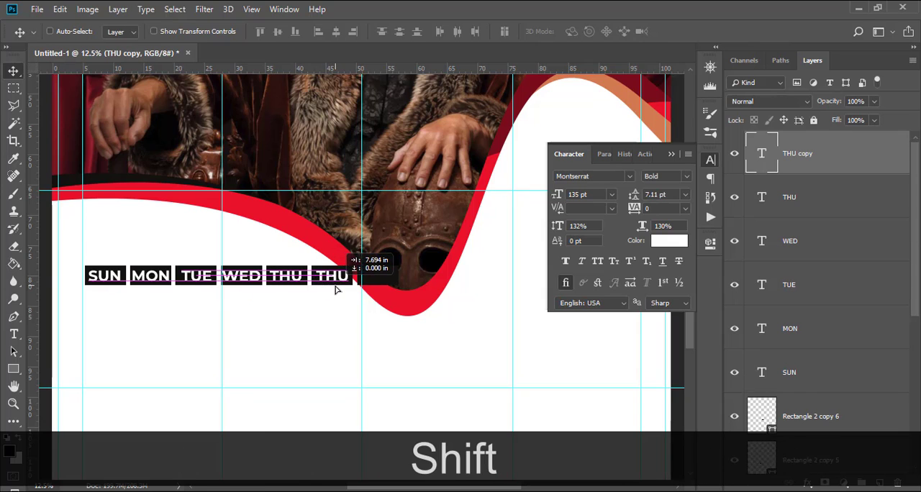
pyautogui.doubleClick(762, 154)
pyautogui.write('FRI')
pyautogui.hotkey('ctrl', 'Return')
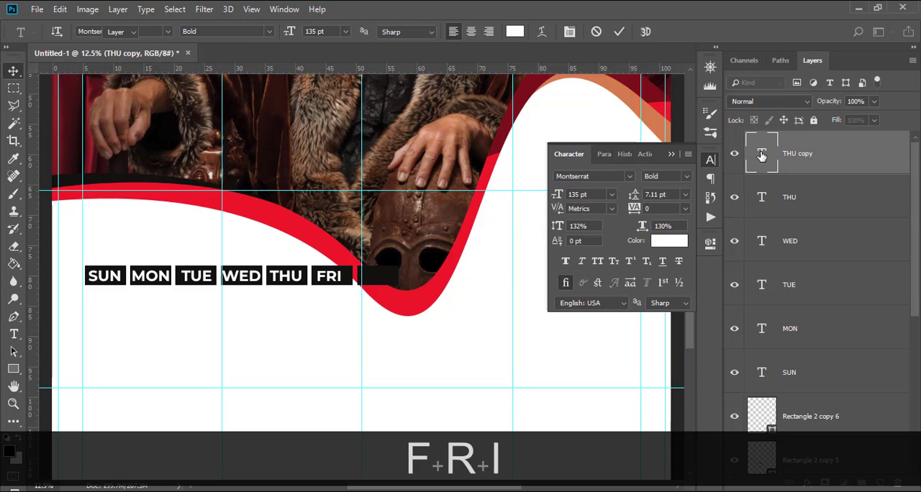
pyautogui.press('v')
pyautogui.press('Right')
pyautogui.press('Right')
pyautogui.press('Right')
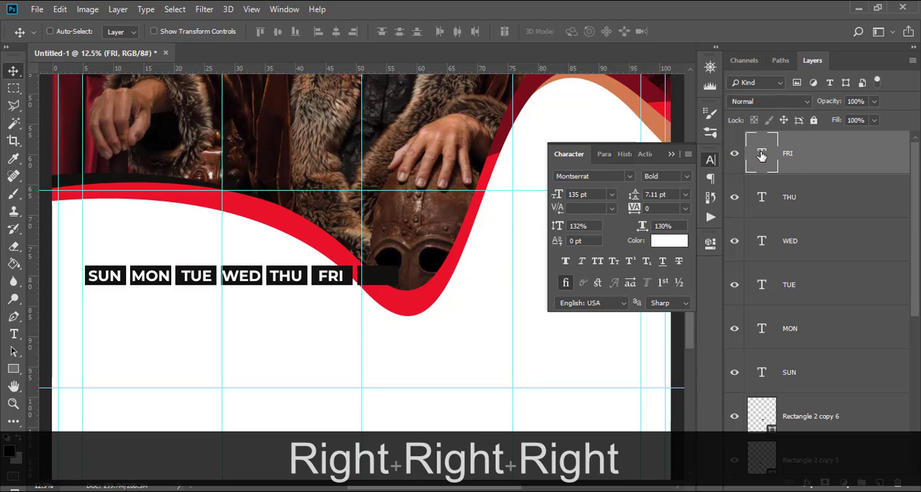
# Duplicate the FRI label into the seventh weekday box and change the copy's text to SAT.
pyautogui.hotkey('ctrl', 'j')
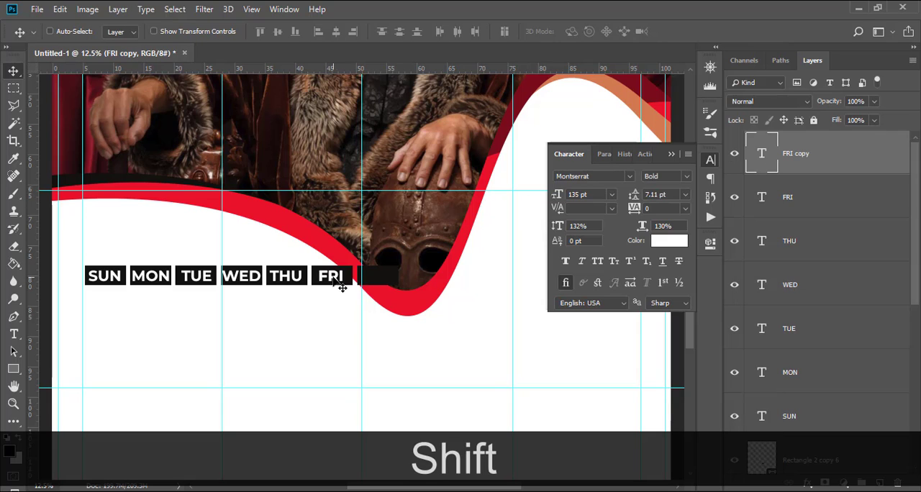
pyautogui.moveTo(343, 281); pyautogui.dragTo(389, 283)
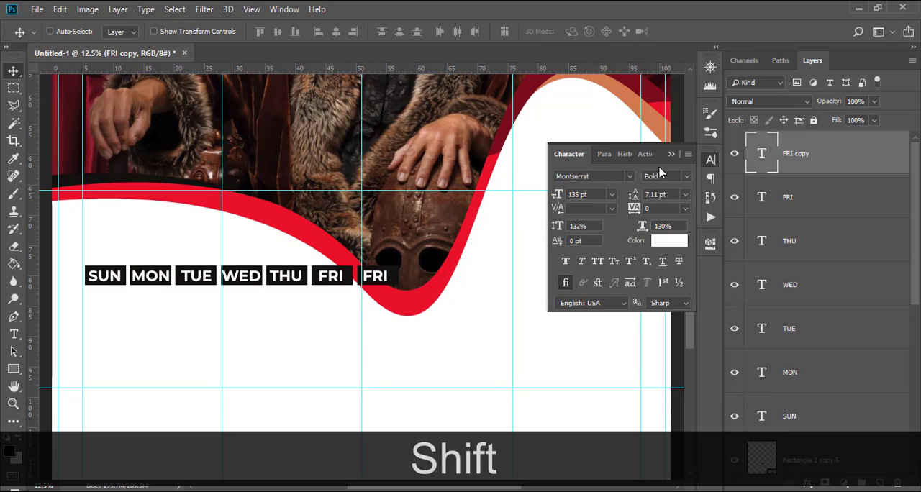
pyautogui.doubleClick(754, 153)
pyautogui.write('SAT')
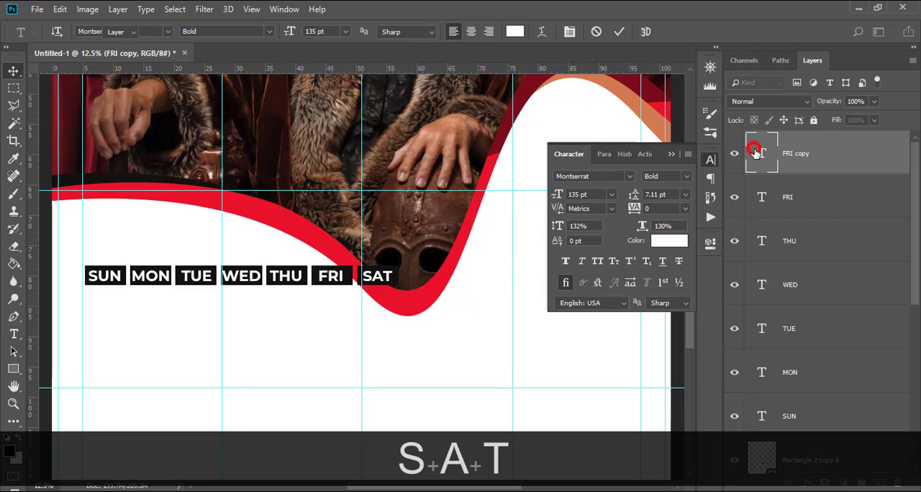
pyautogui.hotkey('ctrl', 'Return')
pyautogui.click(671, 156)
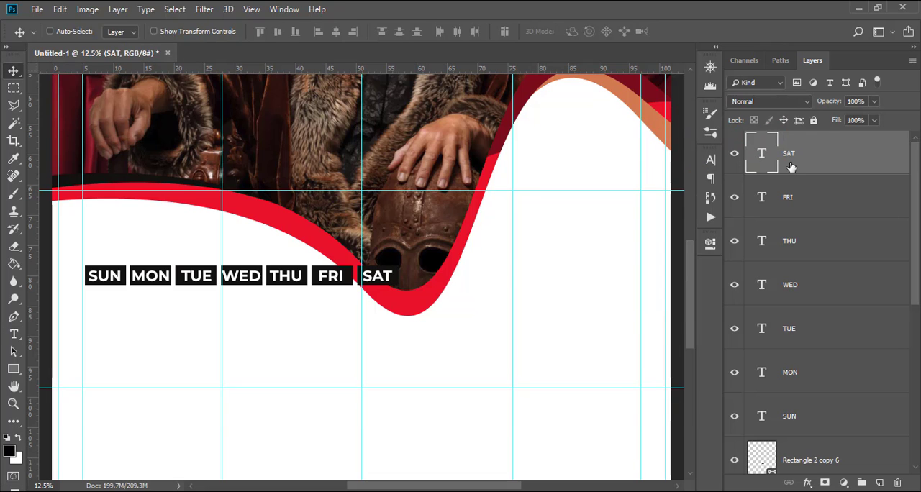
# Group all the weekday labels together with their seven boxes, from SAT down to Rectangle 2.
pyautogui.press('ctrl')
pyautogui.hotkey('ctrl', '-')
pyautogui.hotkey('ctrl', '-')
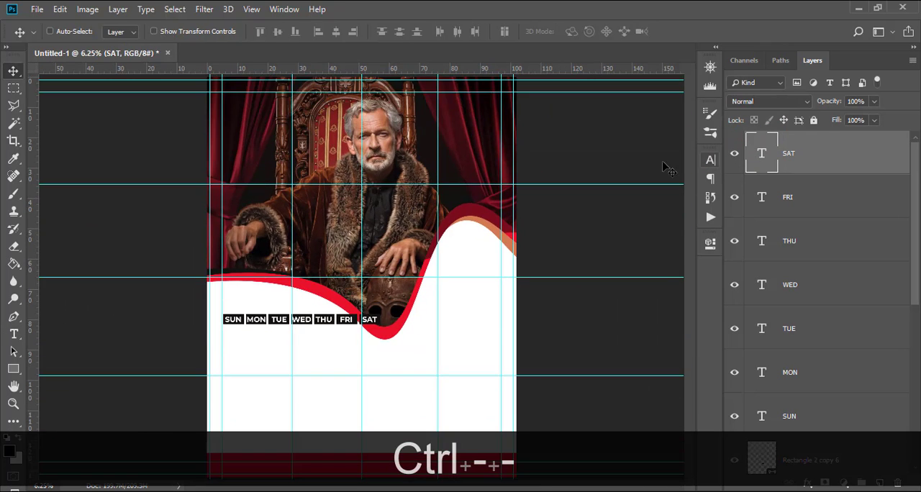
pyautogui.click(810, 153)
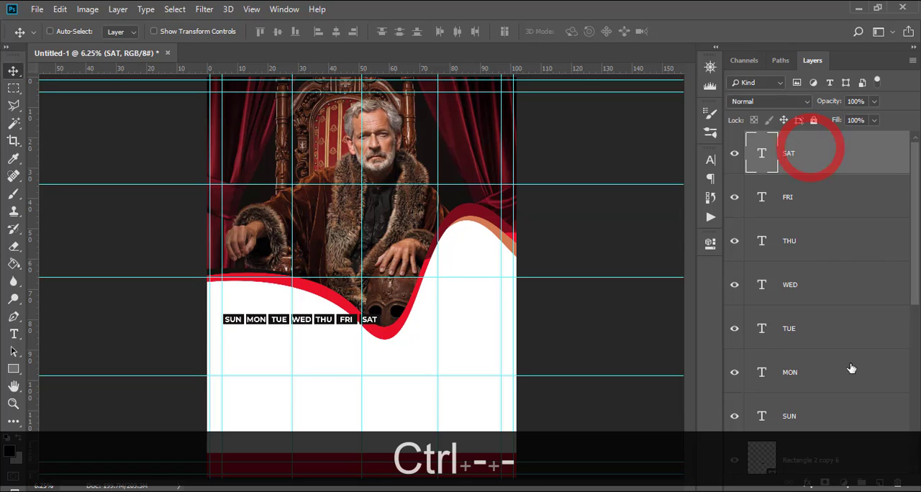
pyautogui.scroll(-5, 846, 366)
pyautogui.keyDown('shift'); pyautogui.click(833, 387); pyautogui.keyUp('shift')
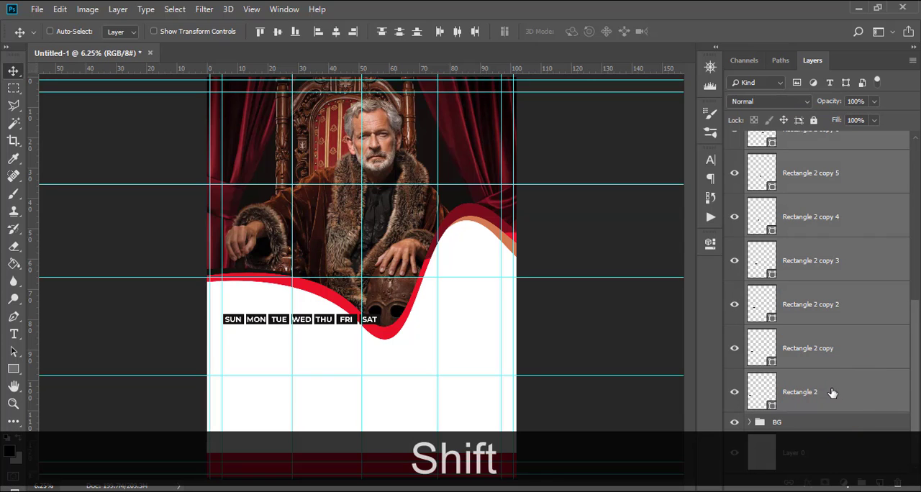
pyautogui.hotkey('ctrl', 'shift', 'g')
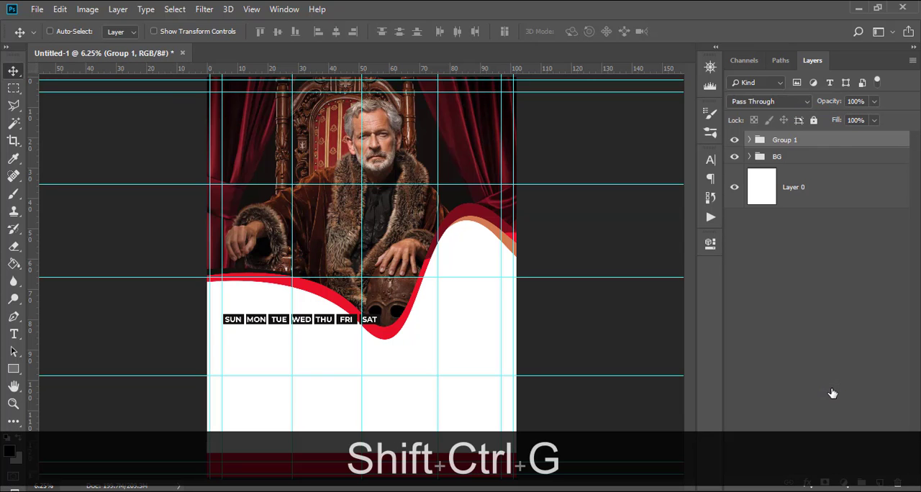
# Rename the new group WEEKS and move the weekday row down, clear of the red wave.
pyautogui.doubleClick(780, 144)
pyautogui.write('WEEK')
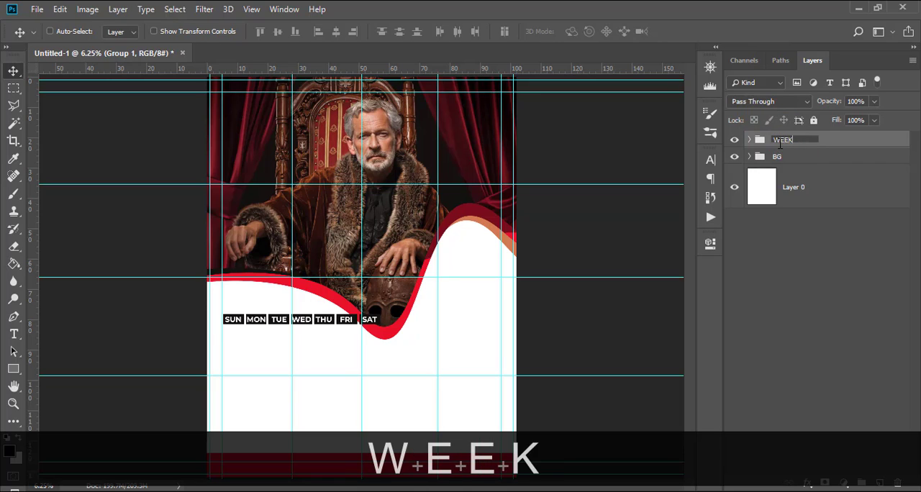
pyautogui.write('S')
pyautogui.press('Return')
pyautogui.press('v')
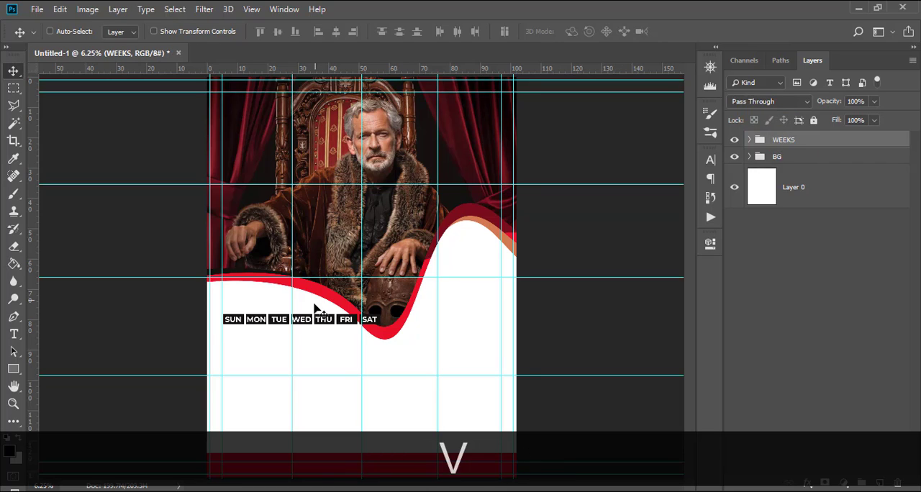
pyautogui.moveTo(315, 308); pyautogui.dragTo(310, 335)
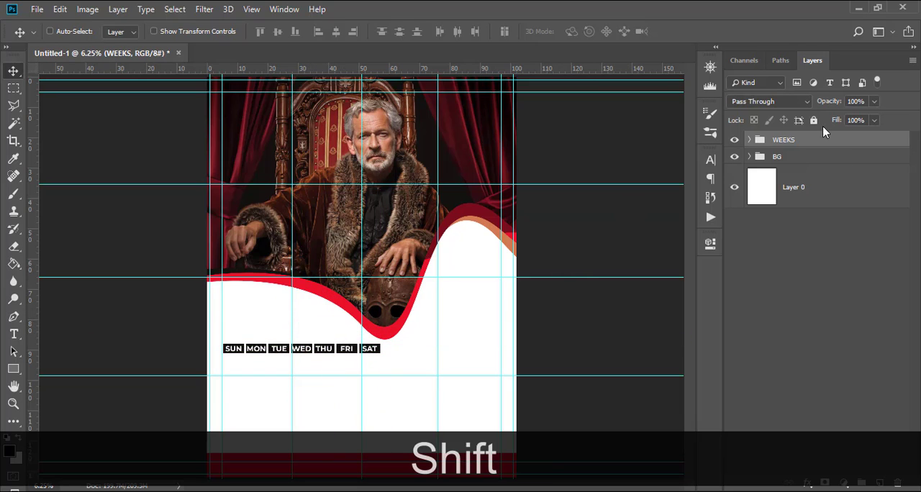
# Recolour the SAT and FRI boxes in the WEEKS group with the red sampled from the wave, then collapse the group.
pyautogui.click(749, 140)
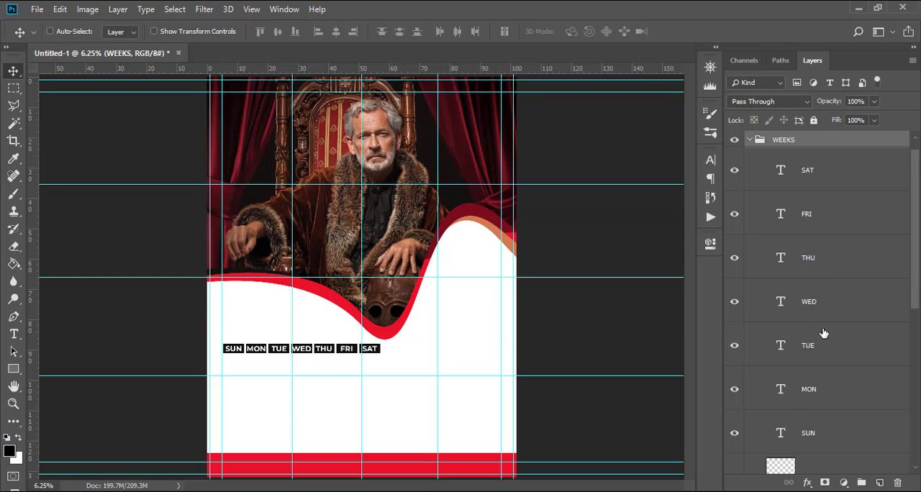
pyautogui.scroll(-3, 825, 338)
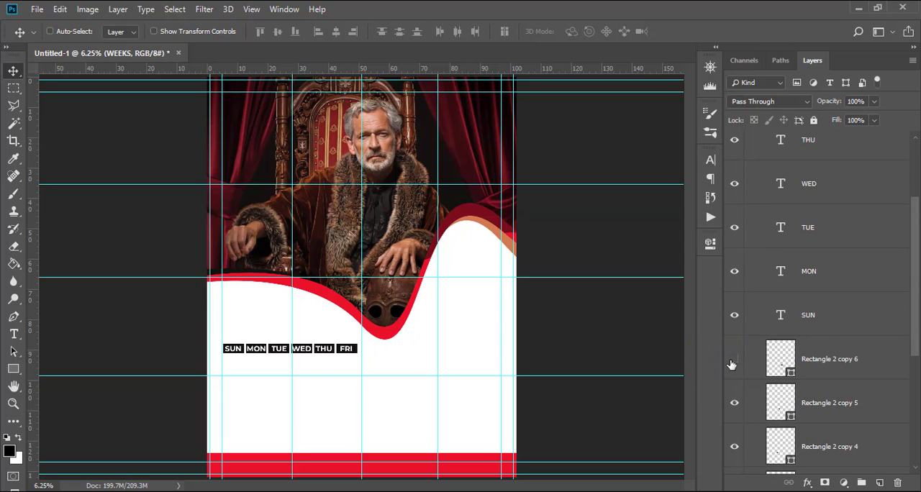
pyautogui.doubleClick(781, 358)
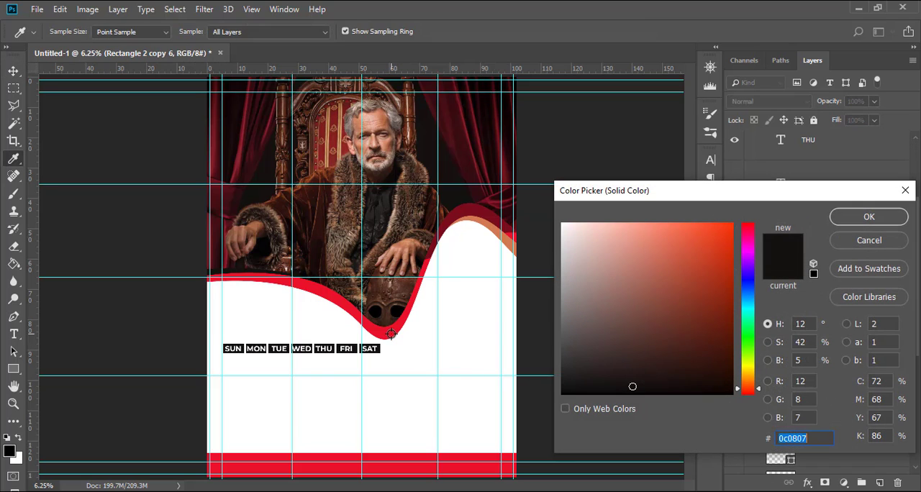
pyautogui.click(392, 334)
pyautogui.click(869, 218)
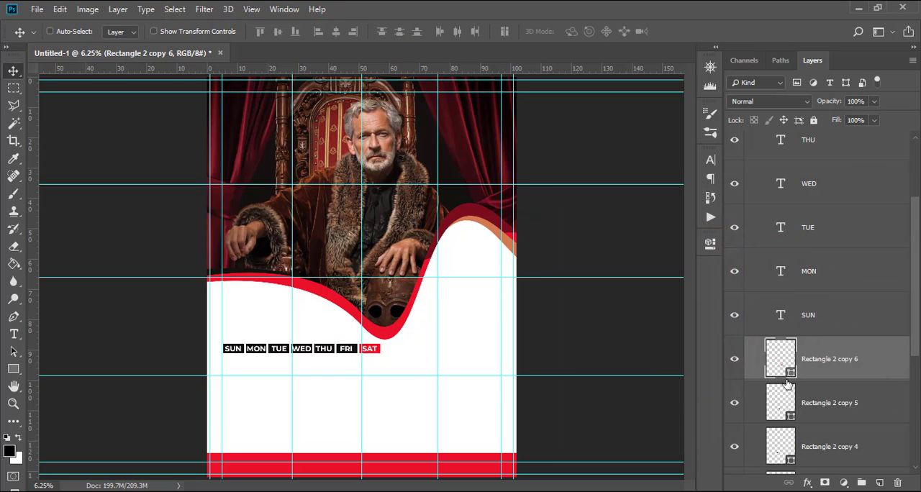
pyautogui.doubleClick(781, 397)
pyautogui.click(386, 332)
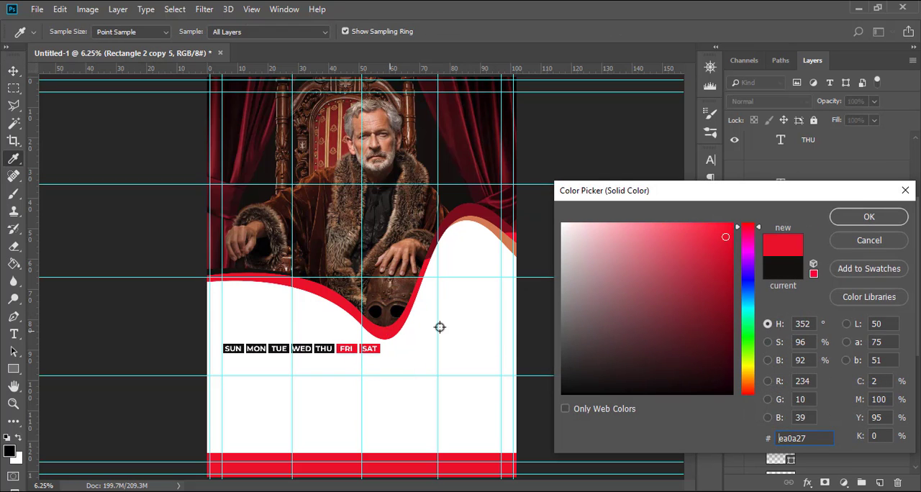
pyautogui.click(867, 217)
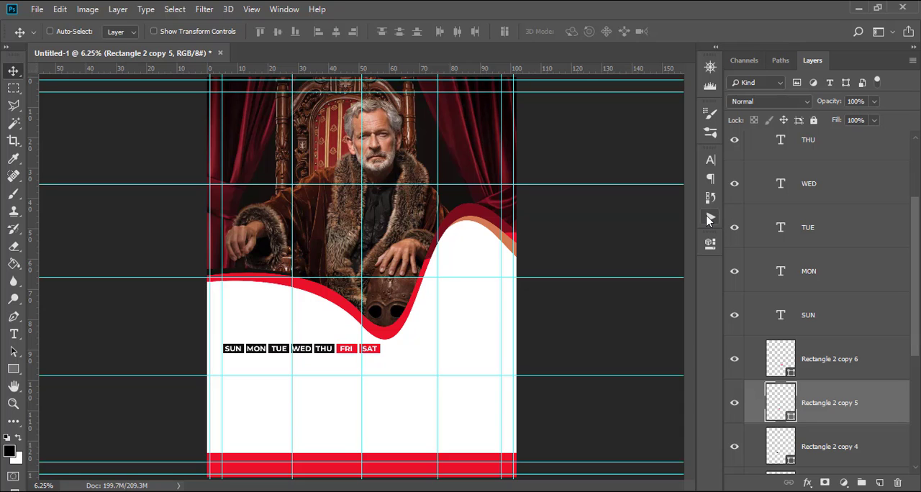
pyautogui.hotkey('ctrl', '=')
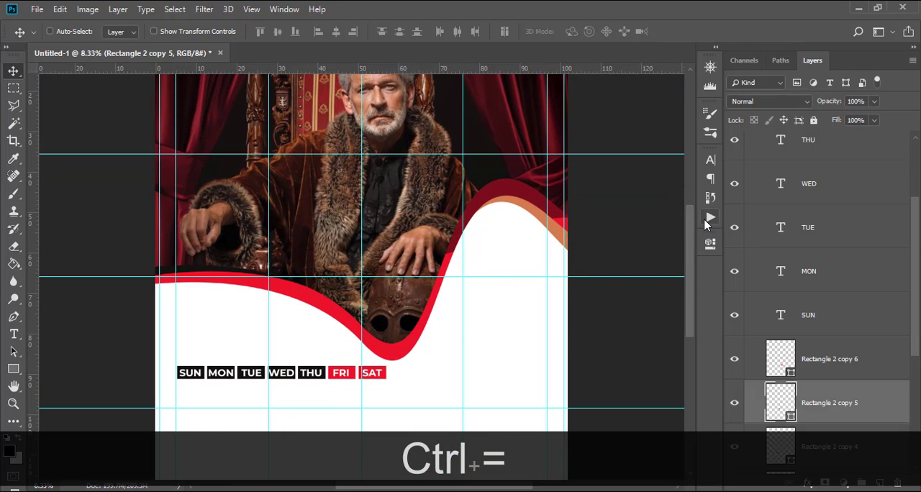
pyautogui.scroll(3, 765, 200)
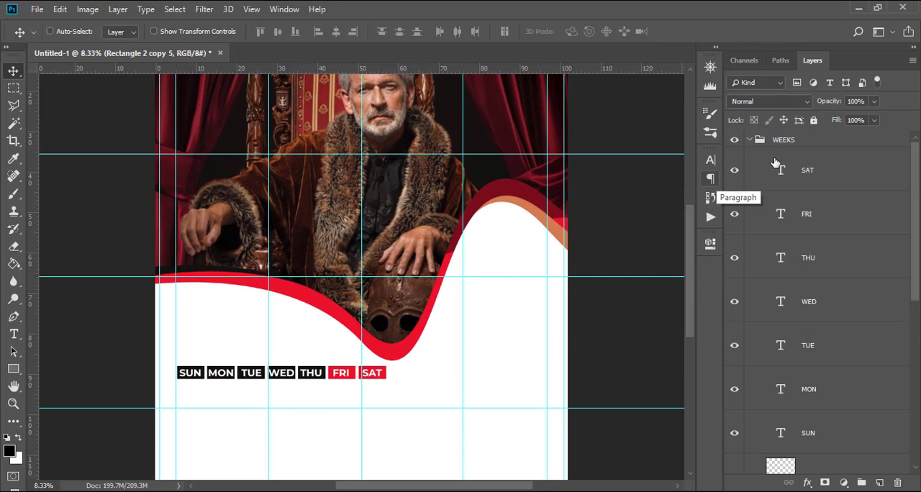
pyautogui.click(748, 140)
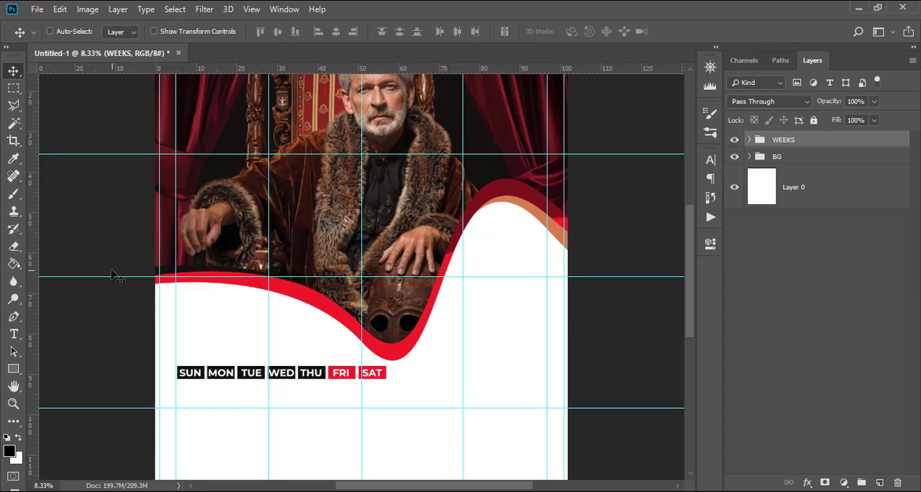
# Add two vertical guides aligned with the left and right edges of the SUN box.
pyautogui.hotkey('ctrl', '=')
pyautogui.hotkey('ctrl', '=')
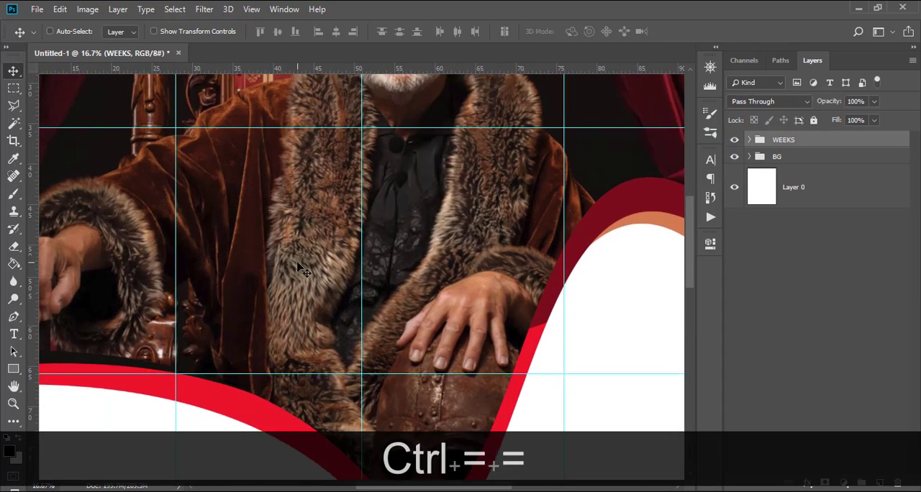
pyautogui.scroll(3, 298, 263)
pyautogui.hscroll(-7, 301, 260)
pyautogui.scroll(-8, 321, 242)
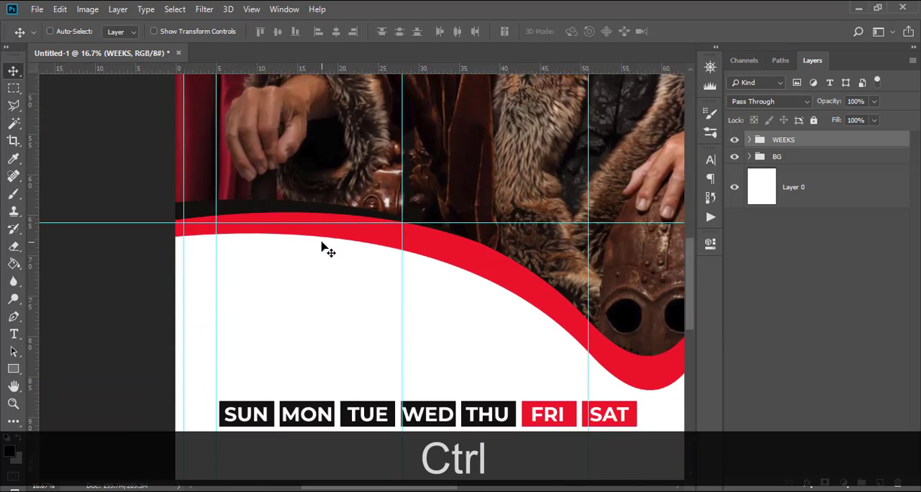
pyautogui.scroll(-4, 317, 247)
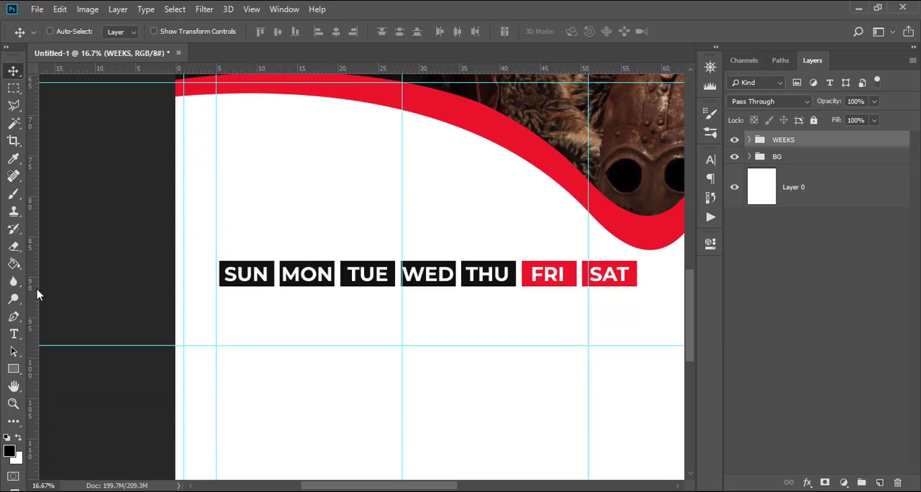
pyautogui.moveTo(32, 291); pyautogui.dragTo(220, 305)
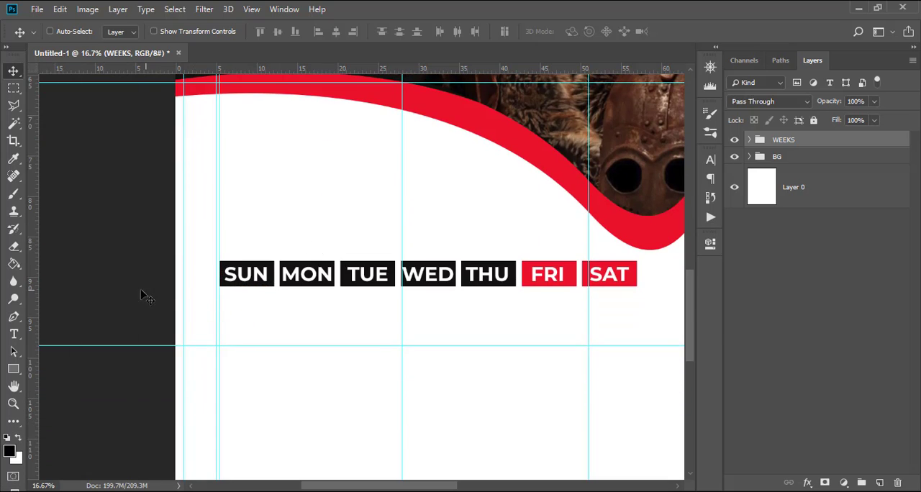
pyautogui.moveTo(32, 295); pyautogui.dragTo(275, 314)
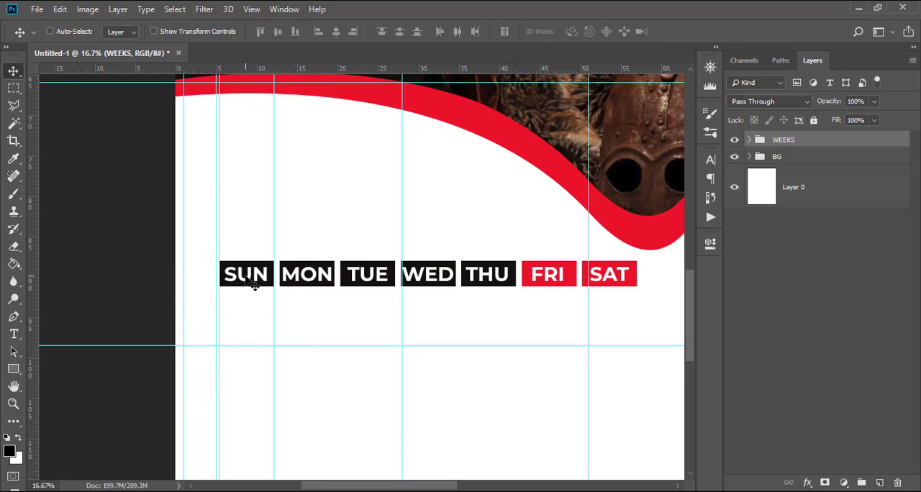
# Draw a rectangle of about 486 × 372 px between the guides just below the SUN box and fill it with C0BDBD.
pyautogui.click(13, 370)
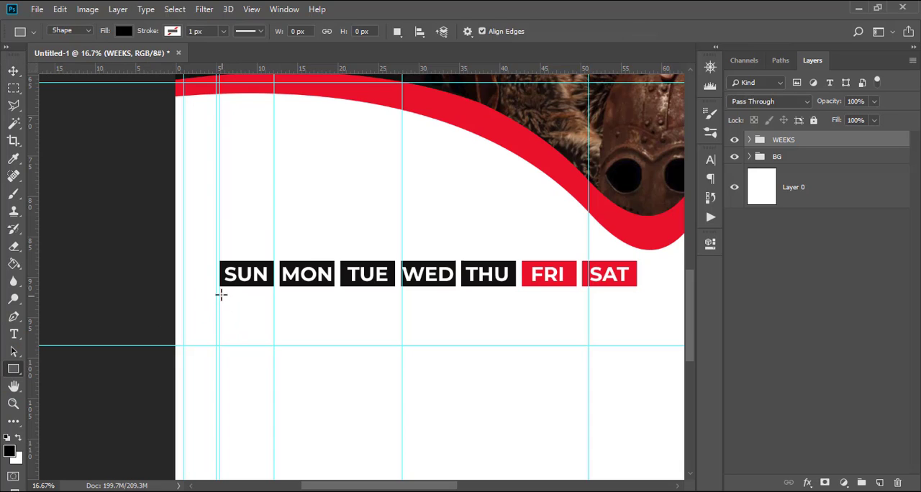
pyautogui.moveTo(221, 293); pyautogui.dragTo(270, 334)
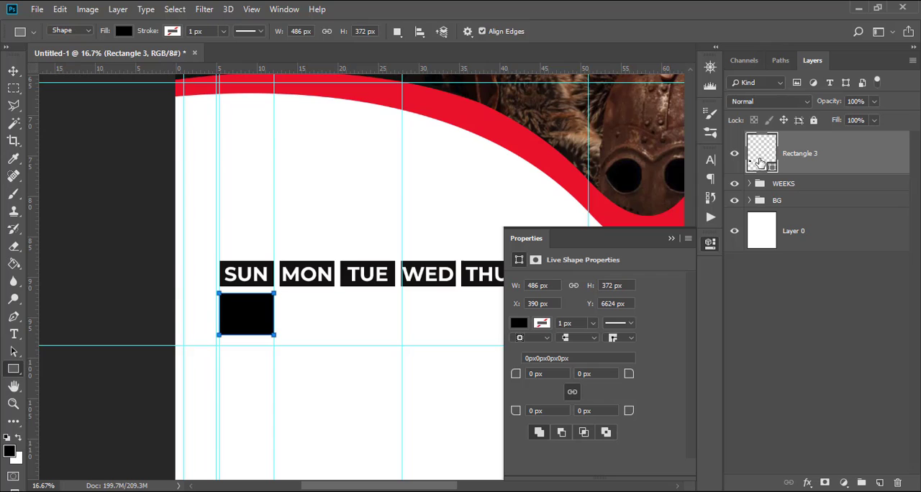
pyautogui.doubleClick(760, 163)
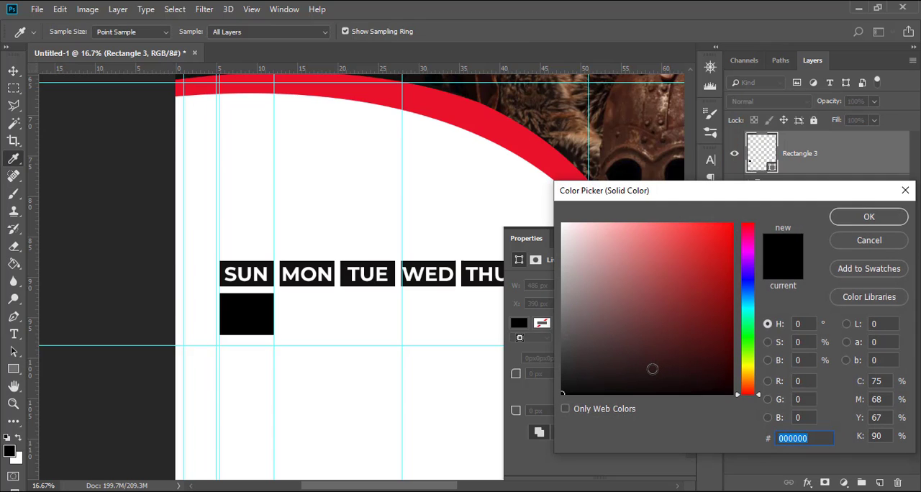
pyautogui.write('C0')
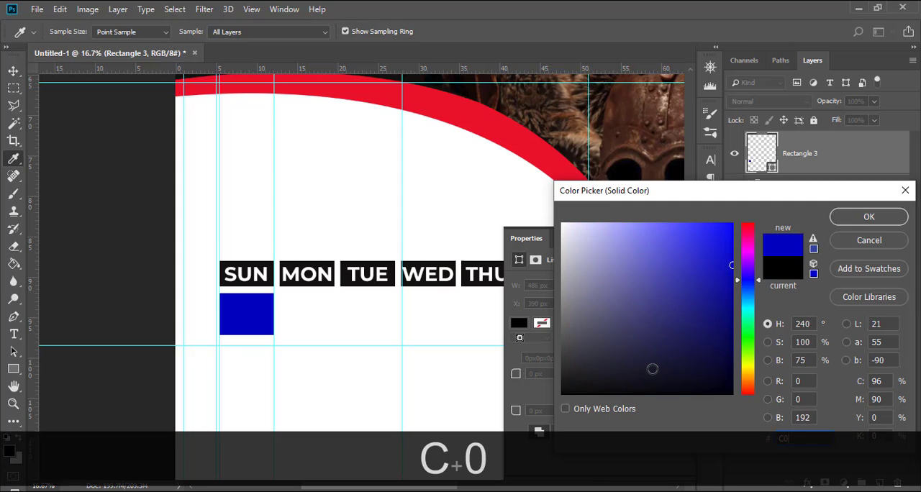
pyautogui.write('BDBD')
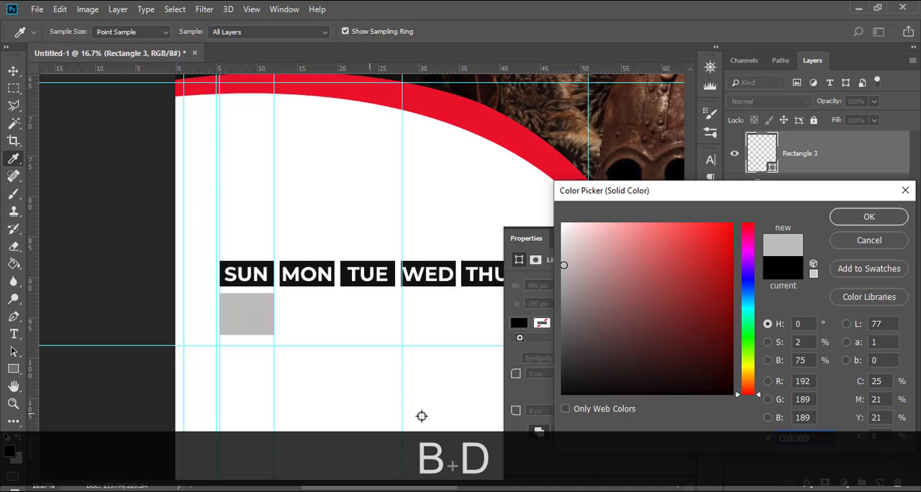
pyautogui.click(869, 216)
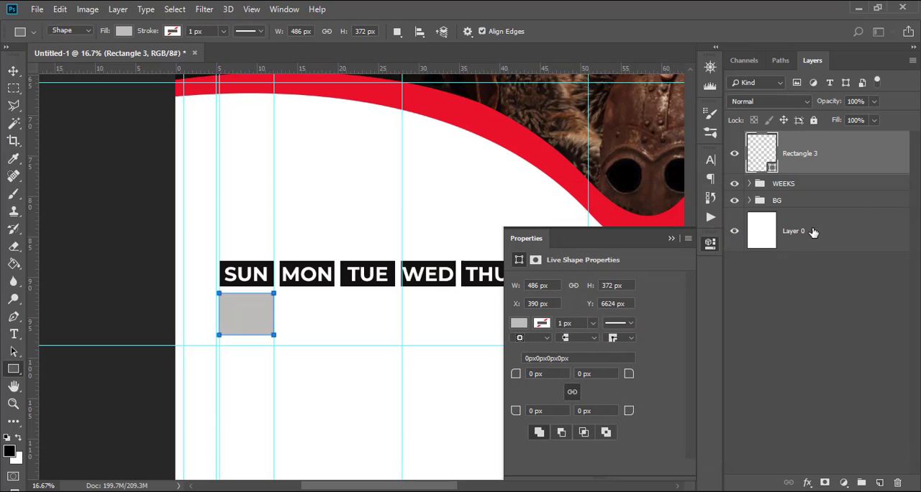
pyautogui.click(670, 239)
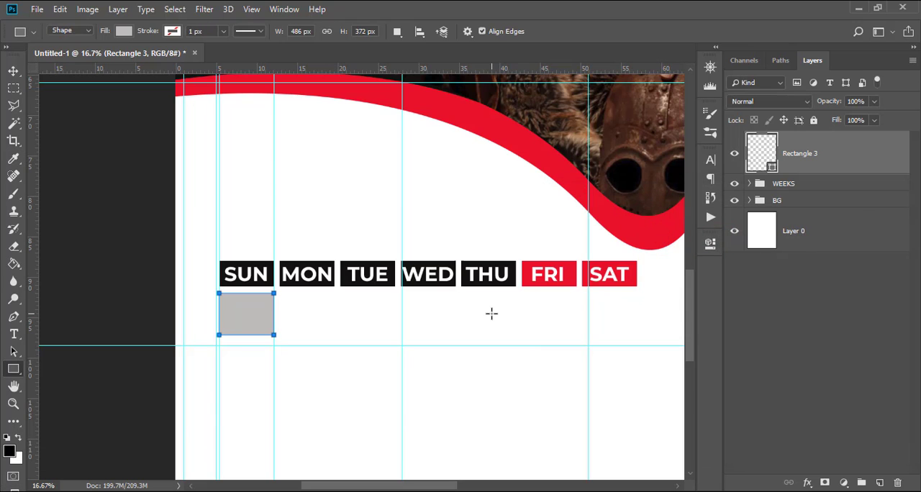
# Duplicate the grey rectangle below SUN six times.
pyautogui.hotkey('ctrl', 'j')
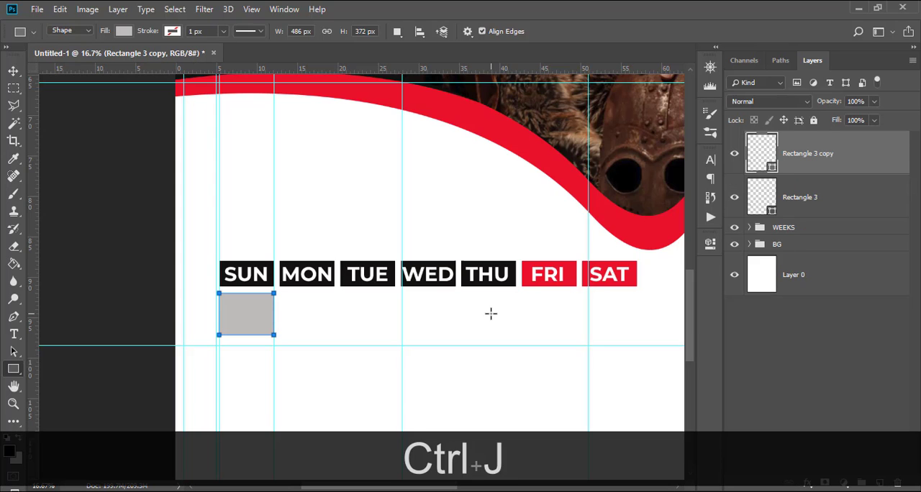
pyautogui.hotkey('ctrl', 'j')
pyautogui.hotkey('ctrl', 'j')
pyautogui.hotkey('ctrl', 'j')
pyautogui.hotkey('ctrl', 'j')
pyautogui.hotkey('ctrl', 'j')
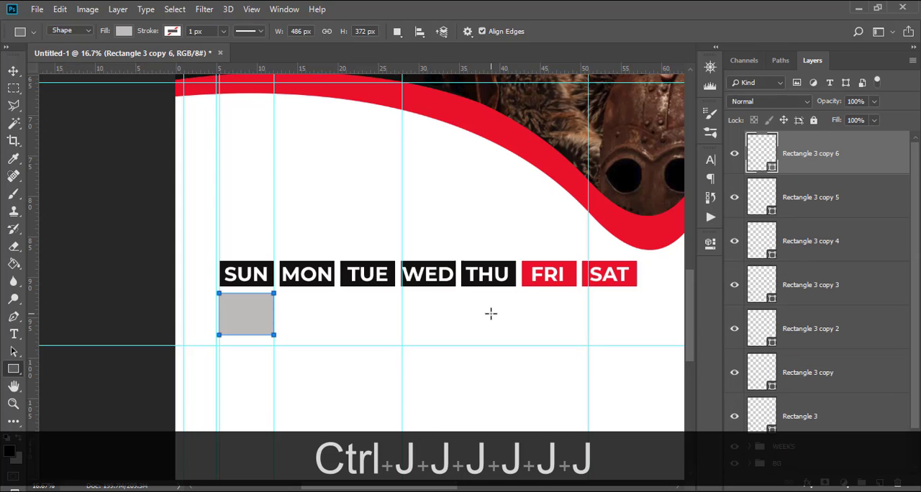
# Move the topmost grey copy beneath the SAT box and distribute all seven rectangles evenly by their horizontal centres.
pyautogui.click(801, 163)
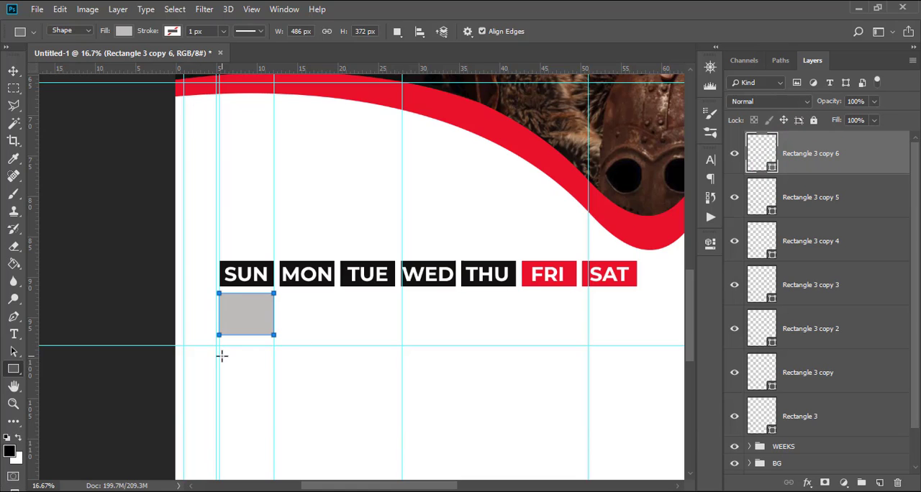
pyautogui.press('v')
pyautogui.press('shift')
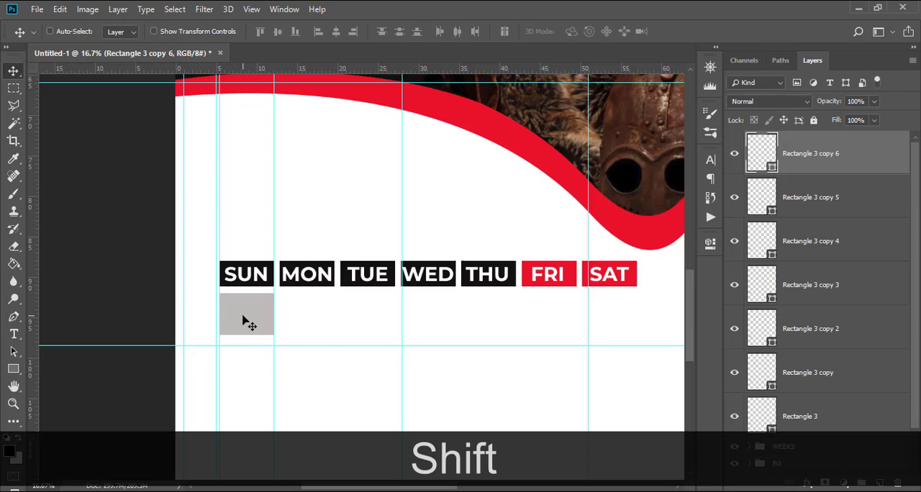
pyautogui.moveTo(246, 322); pyautogui.dragTo(609, 344)
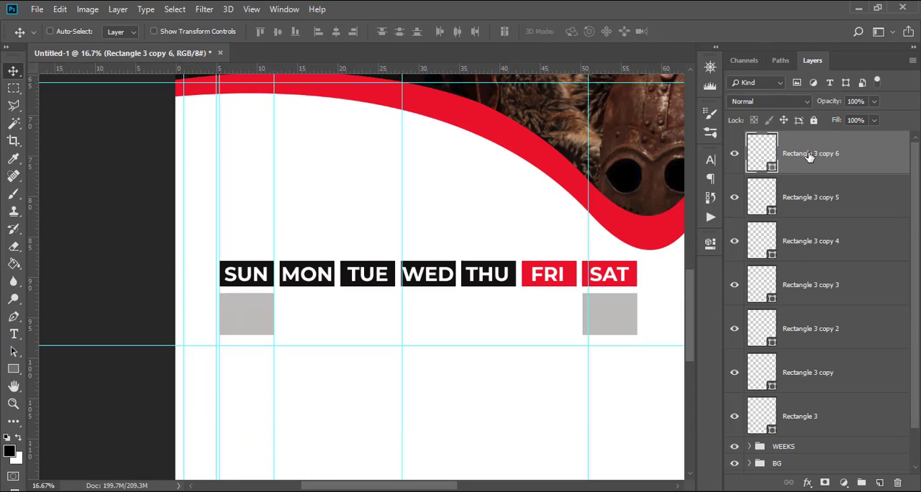
pyautogui.keyDown('shift'); pyautogui.click(804, 419); pyautogui.keyUp('shift')
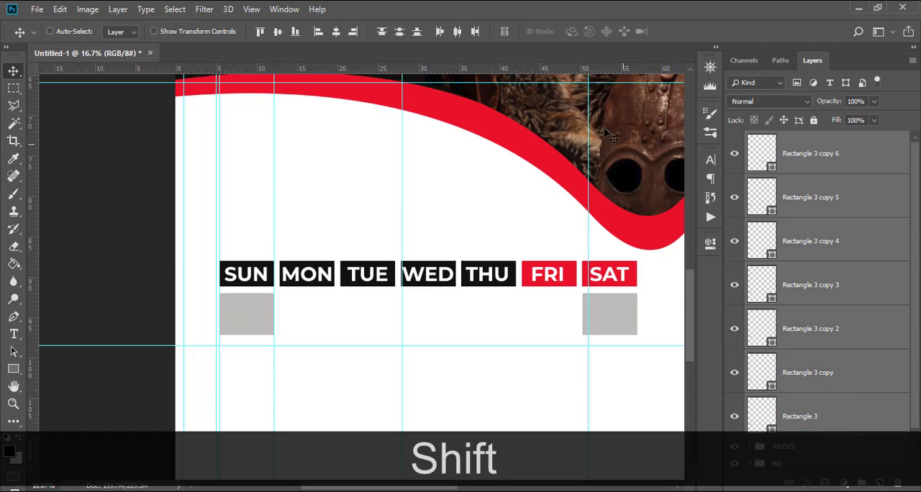
pyautogui.click(458, 31)
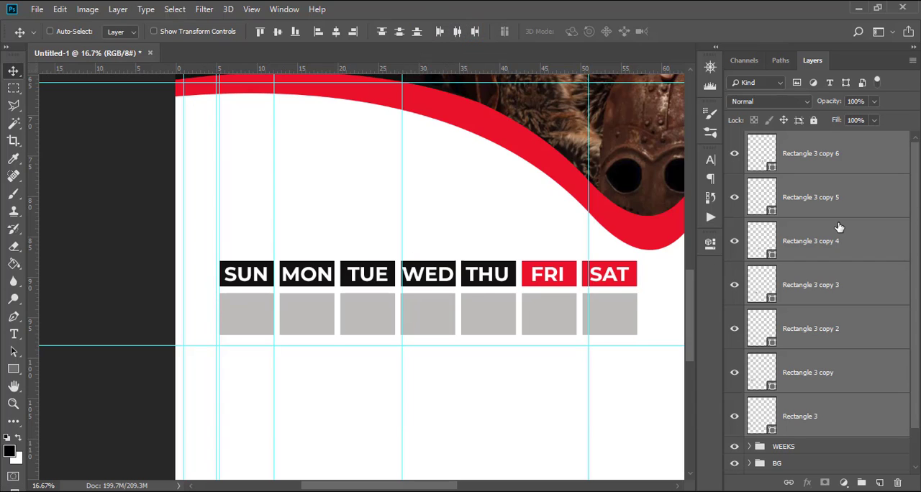
# Open the fill colour of the grey rectangle beneath the SAT box for editing.
pyautogui.doubleClick(765, 156)
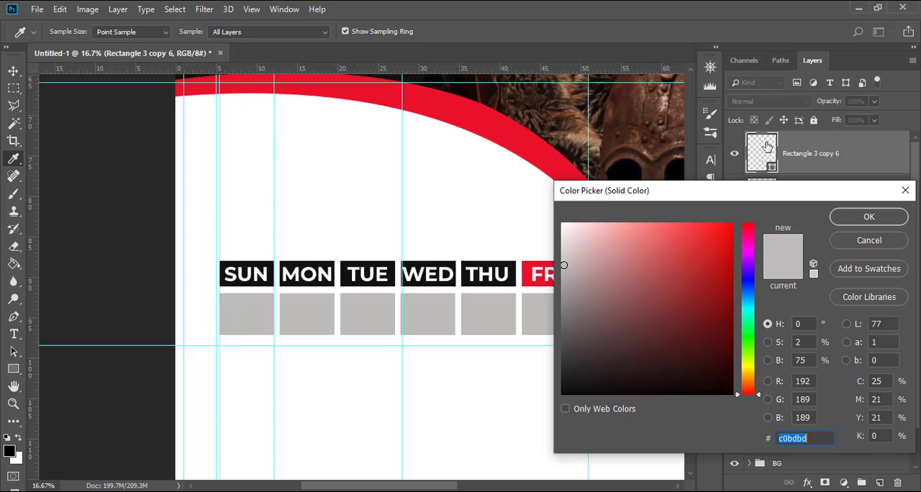
# Set the fill colour of the rectangle beneath the SAT box to FE8293.
pyautogui.write('fe')
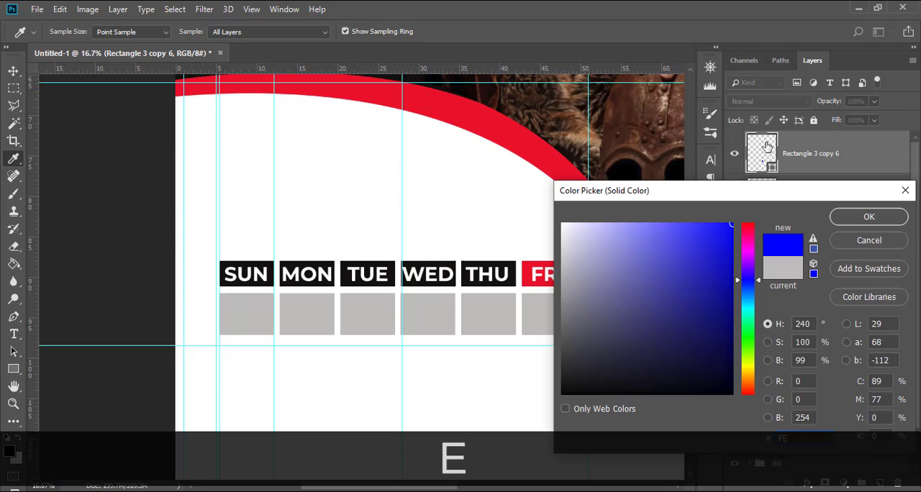
pyautogui.write('8293')
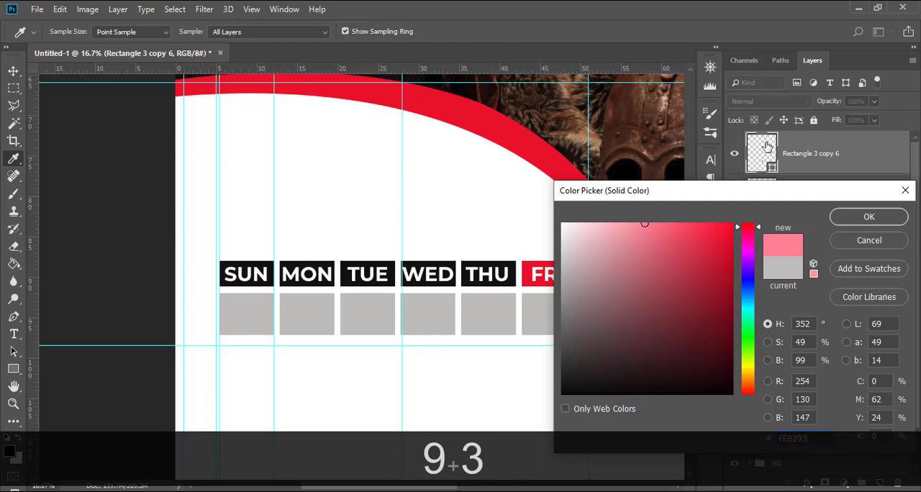
pyautogui.press('Return')
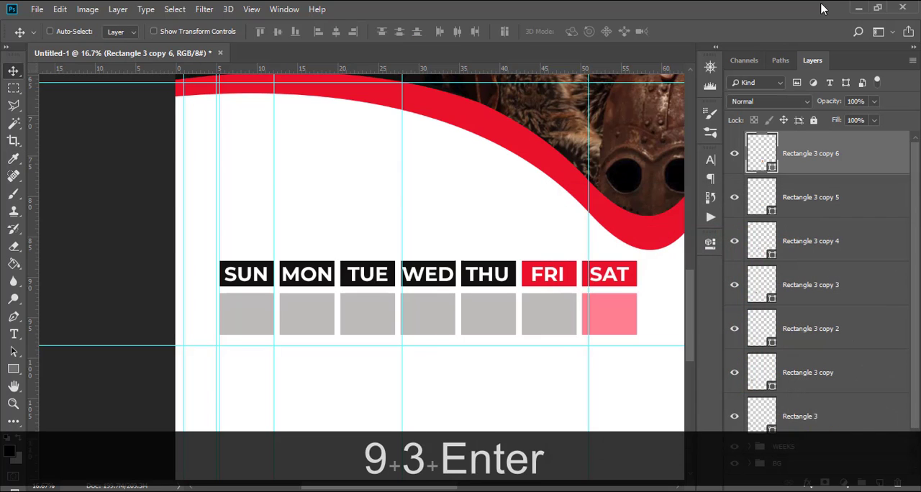
# Fill the rectangle beneath the FRI box with the pink sampled from the rectangle beneath SAT.
pyautogui.doubleClick(761, 196)
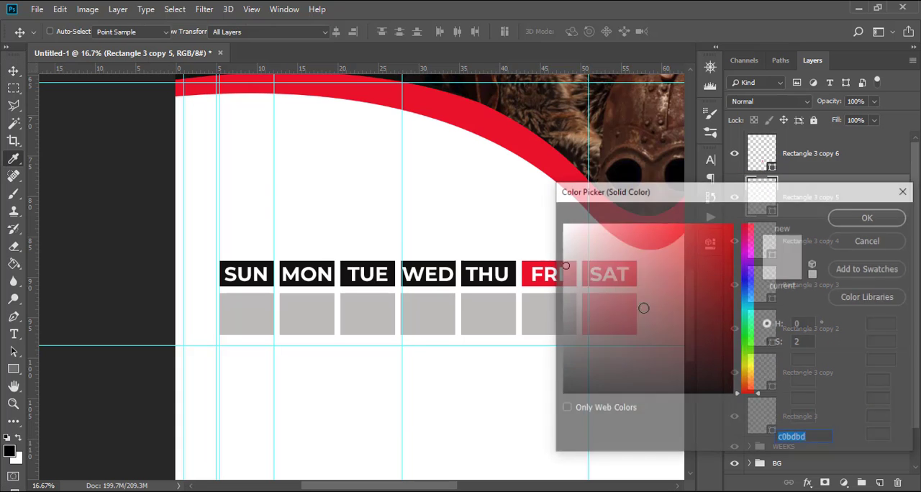
pyautogui.moveTo(602, 199); pyautogui.dragTo(724, 228)
pyautogui.click(612, 313)
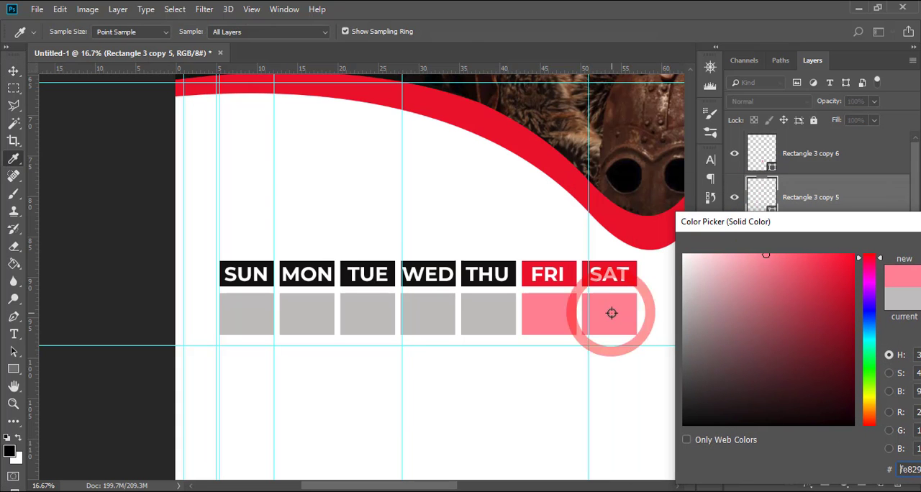
pyautogui.moveTo(899, 231); pyautogui.dragTo(777, 245)
pyautogui.click(878, 266)
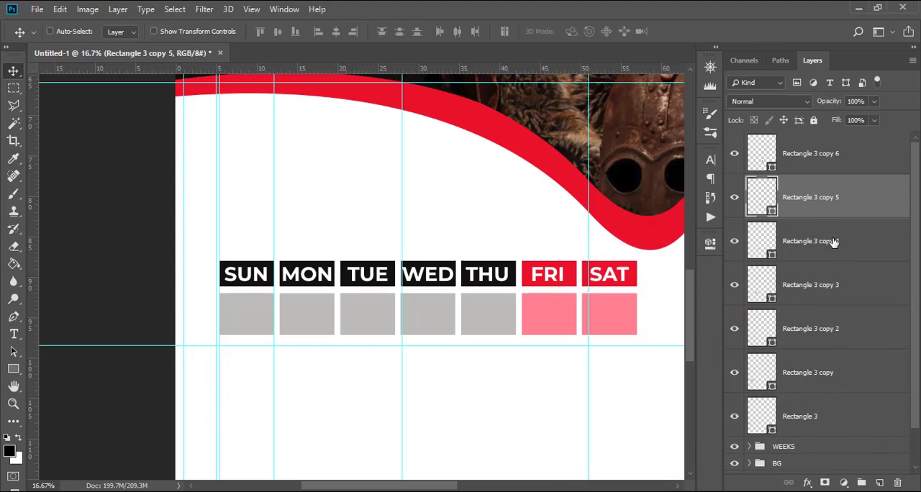
# Duplicate the row of seven date boxes and place the copy directly below it as a second row.
pyautogui.click(800, 426)
pyautogui.keyDown('shift'); pyautogui.click(807, 172); pyautogui.keyUp('shift')
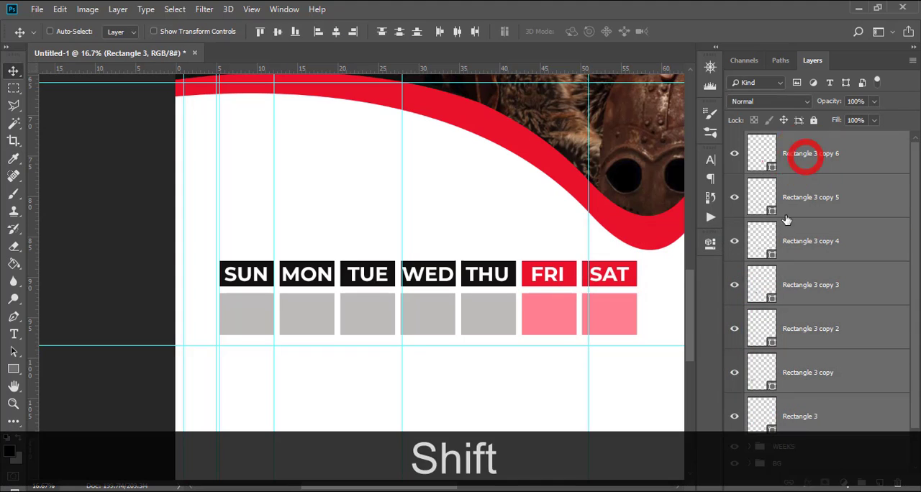
pyautogui.hotkey('ctrl', 'shift', 'j')
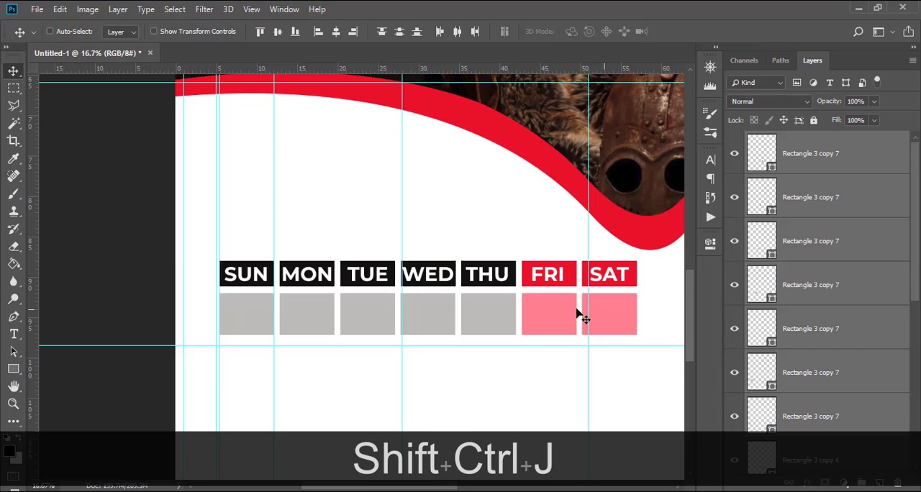
pyautogui.moveTo(685, 295); pyautogui.dragTo(687, 322)
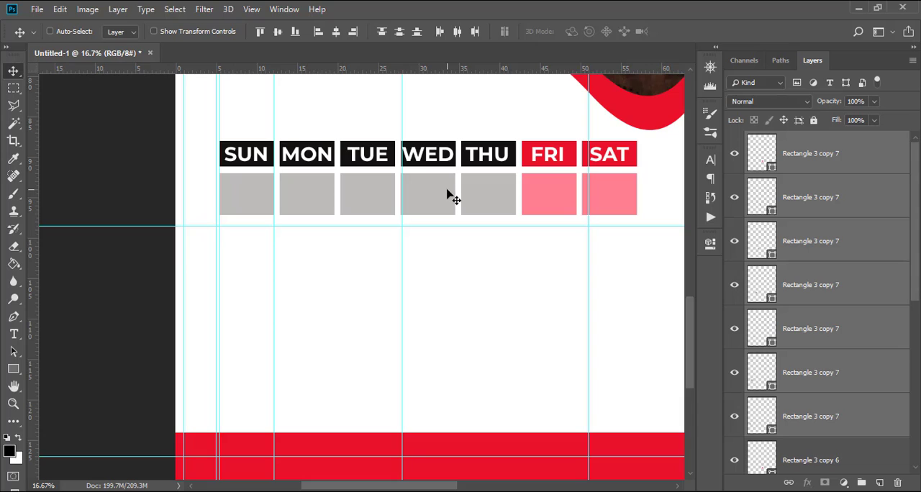
pyautogui.moveTo(447, 194); pyautogui.dragTo(447, 239)
# Duplicate the row of date boxes three more times, stacking the copies downwards with equal gaps to make five rows.
pyautogui.hotkey('shift', 'ctrl', 'j')
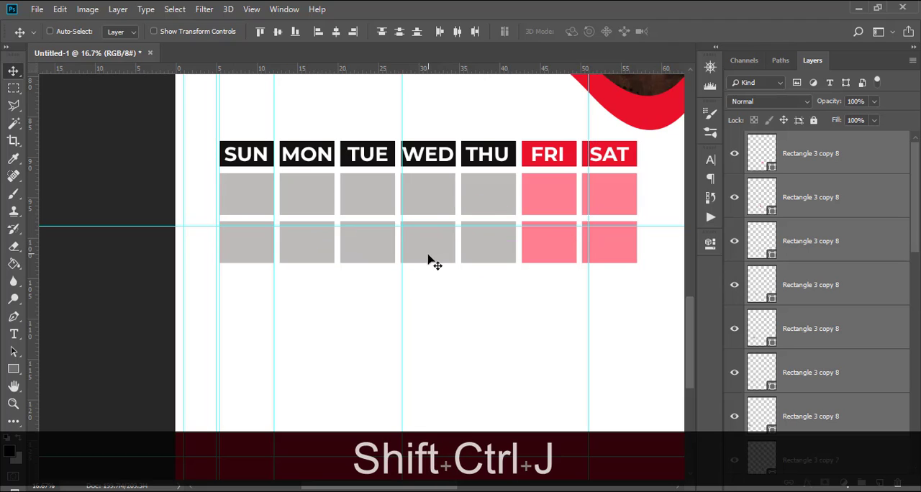
pyautogui.moveTo(434, 250); pyautogui.dragTo(424, 296)
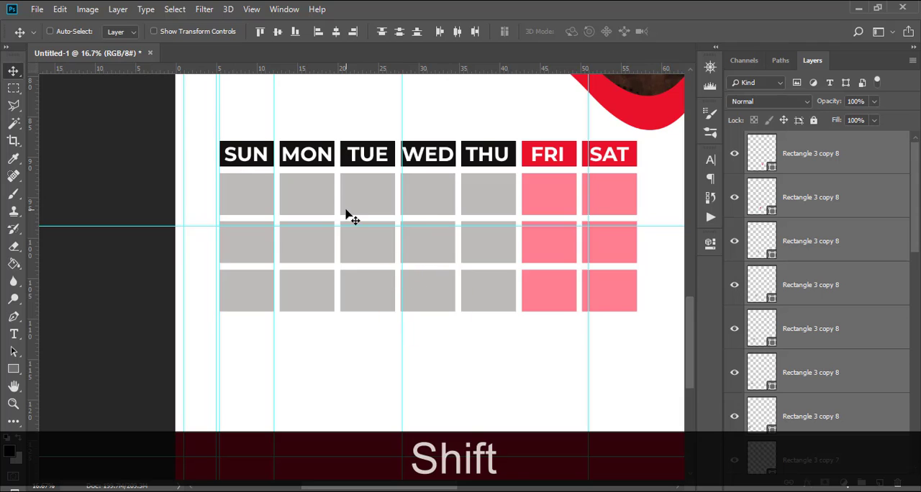
pyautogui.hotkey('shift', 'ctrl', 'j')
pyautogui.scroll(-1, 401, 237)
pyautogui.press('shift')
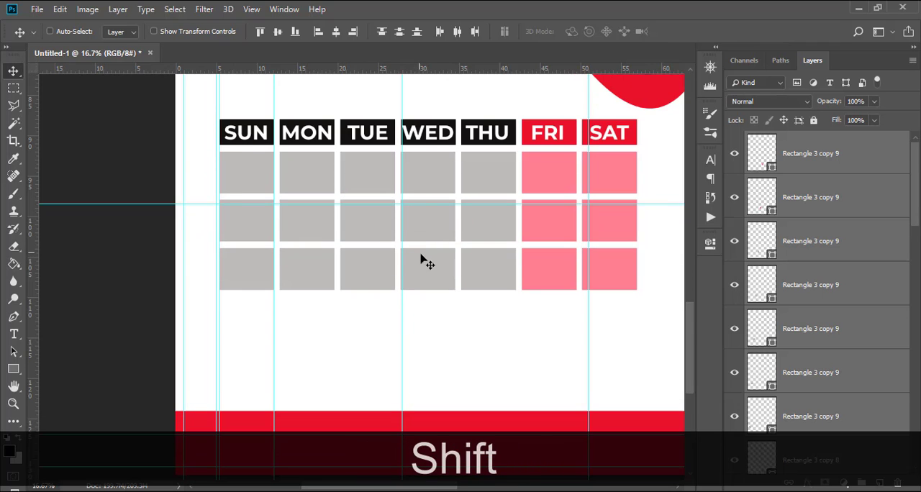
pyautogui.moveTo(424, 259); pyautogui.dragTo(423, 369)
pyautogui.hotkey('shift', 'ctrl', 'j')
pyautogui.press('shift')
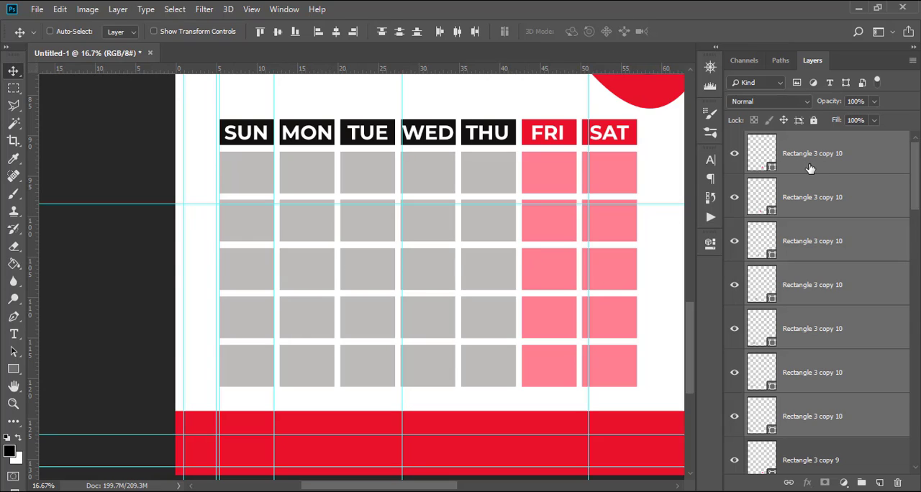
# Group all the date box rectangle layers and name the group BOXES.
pyautogui.scroll(-2, 815, 168)
pyautogui.scroll(2, 819, 167)
pyautogui.click(818, 166)
pyautogui.scroll(-5, 864, 231)
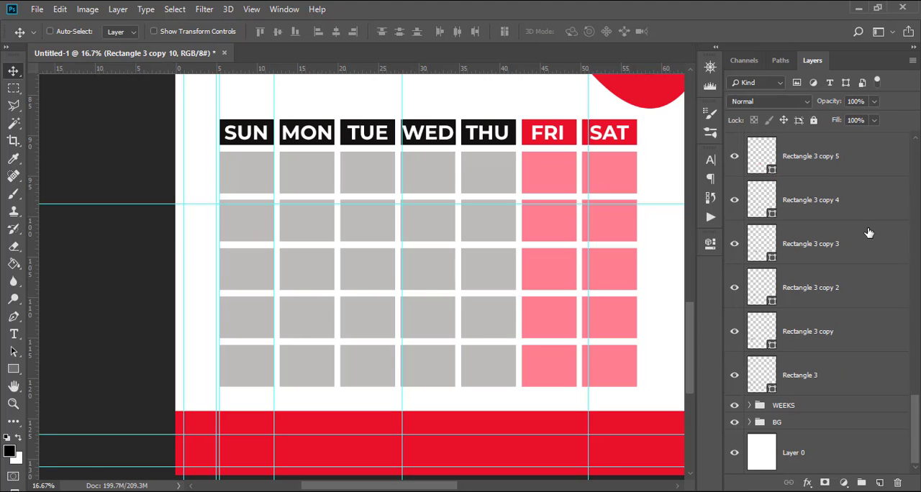
pyautogui.keyDown('shift'); pyautogui.click(838, 375); pyautogui.keyUp('shift')
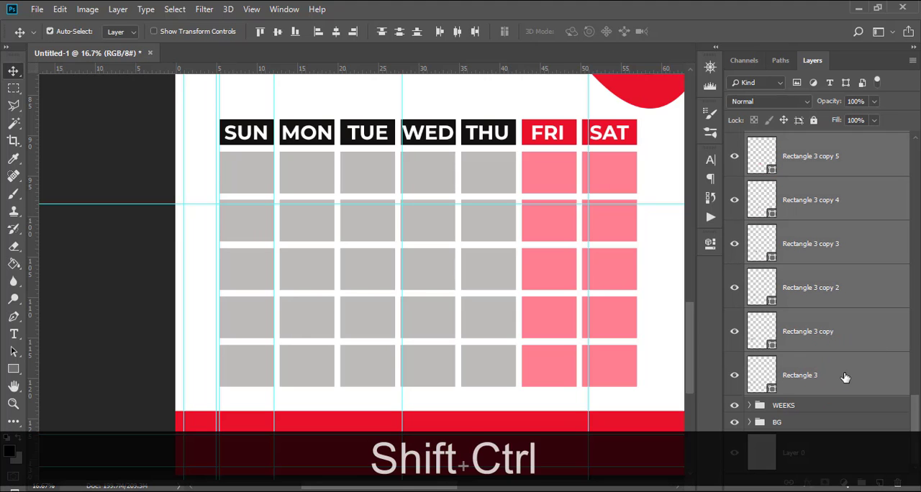
pyautogui.hotkey('ctrl', 'shift', 'g')
pyautogui.doubleClick(791, 140)
pyautogui.write('BOXES')
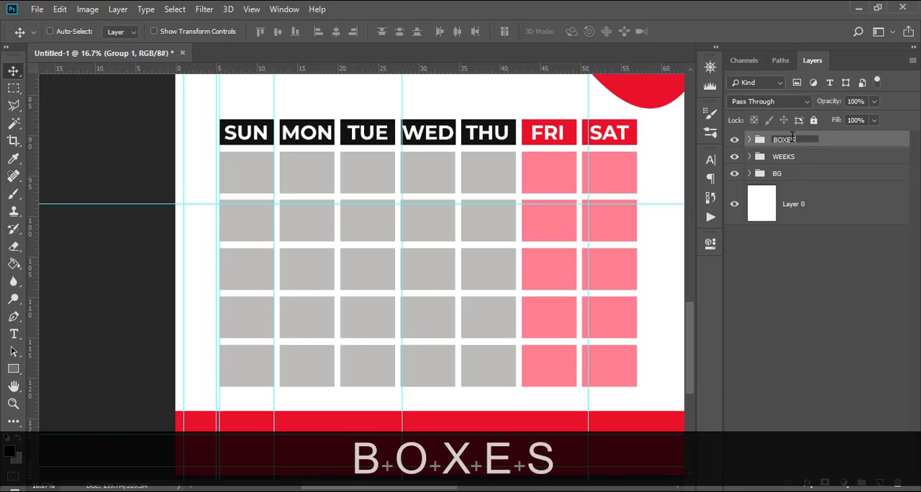
pyautogui.press('Return')
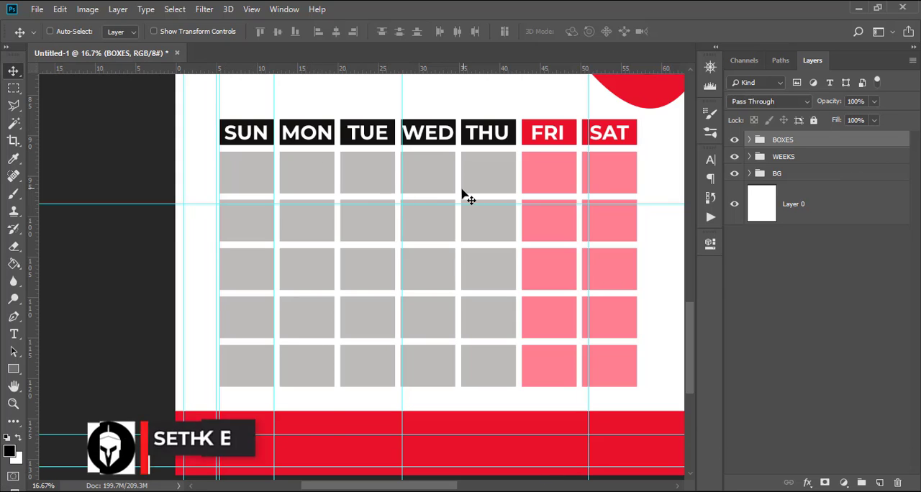
pyautogui.scroll(1, 468, 196)
pyautogui.press('1')
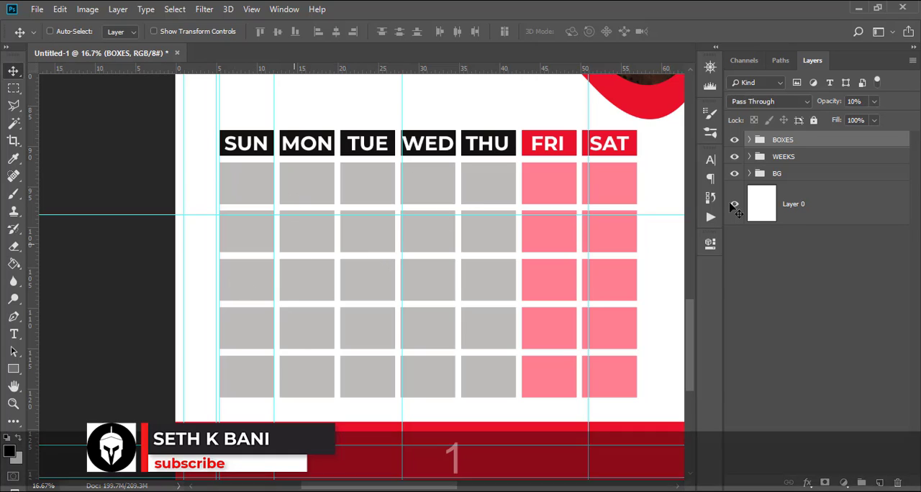
pyautogui.hotkey('ctrl', 'z')
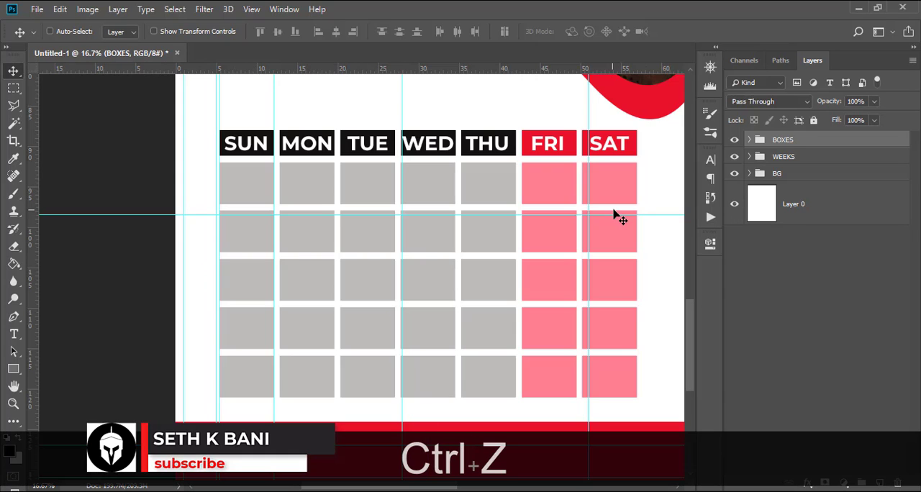
# Duplicate the SAT text layer, move the copy out of WEEKS to above the BOXES group, and collapse WEEKS.
pyautogui.click(751, 157)
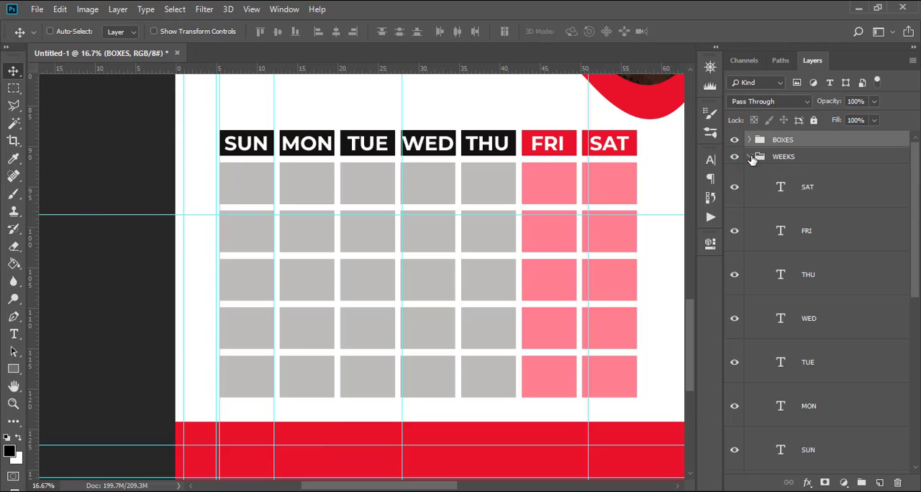
pyautogui.click(799, 195)
pyautogui.hotkey('ctrl', 'j')
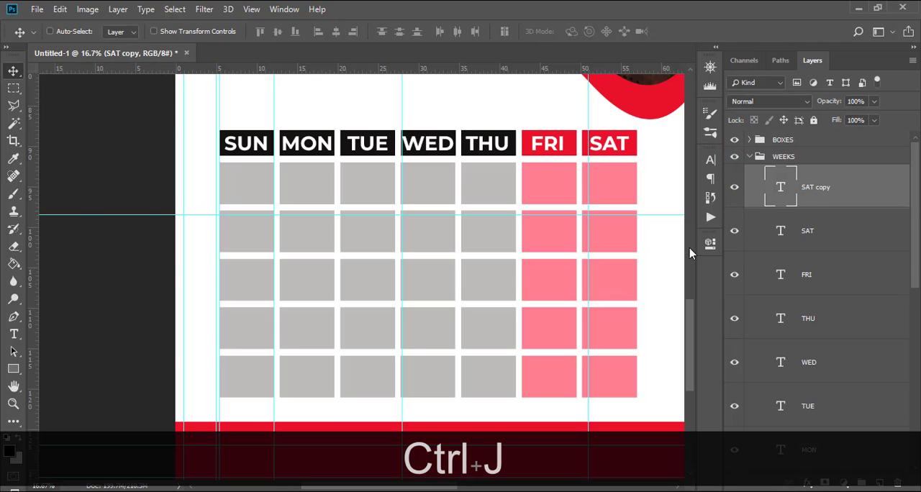
pyautogui.moveTo(796, 191); pyautogui.dragTo(805, 131)
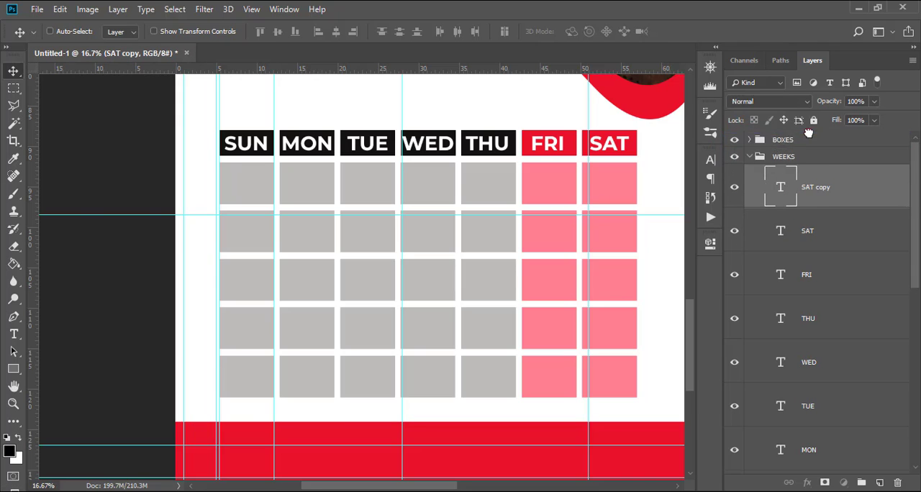
pyautogui.click(749, 201)
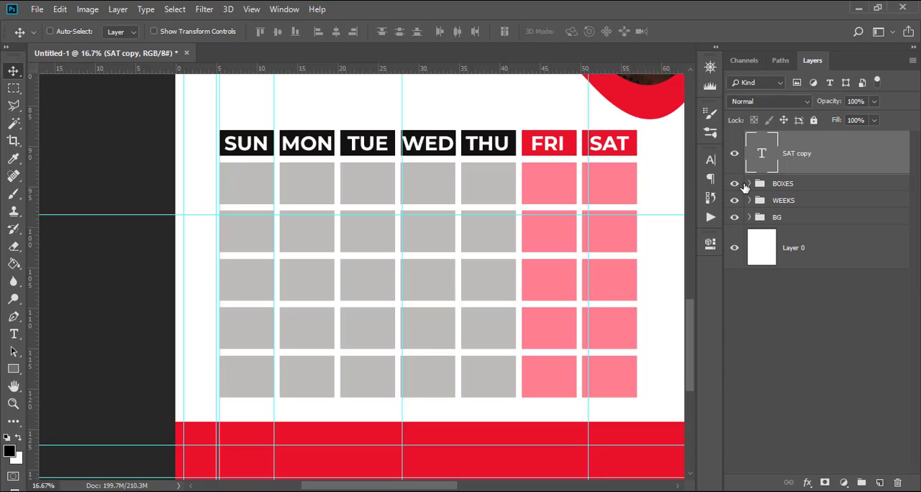
# Change the copied SAT text to 1 and move it into the first date box beneath SUN.
pyautogui.doubleClick(763, 157)
pyautogui.write('1')
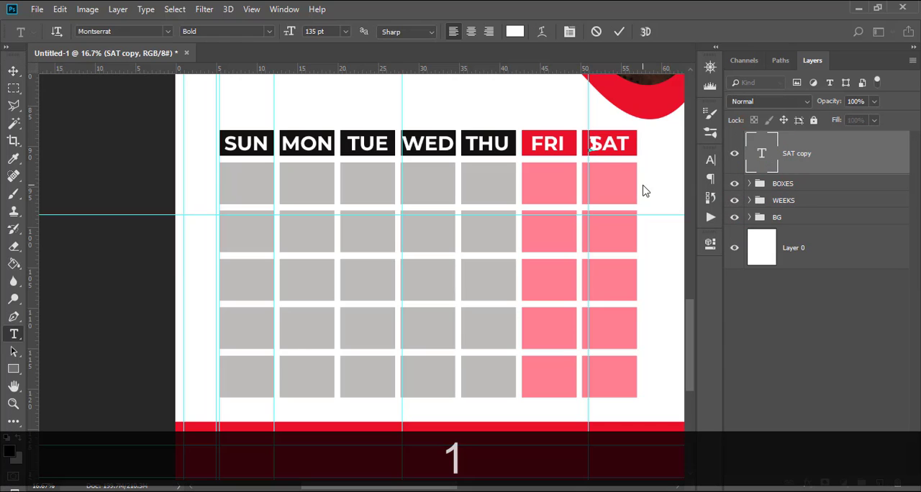
pyautogui.write('V')
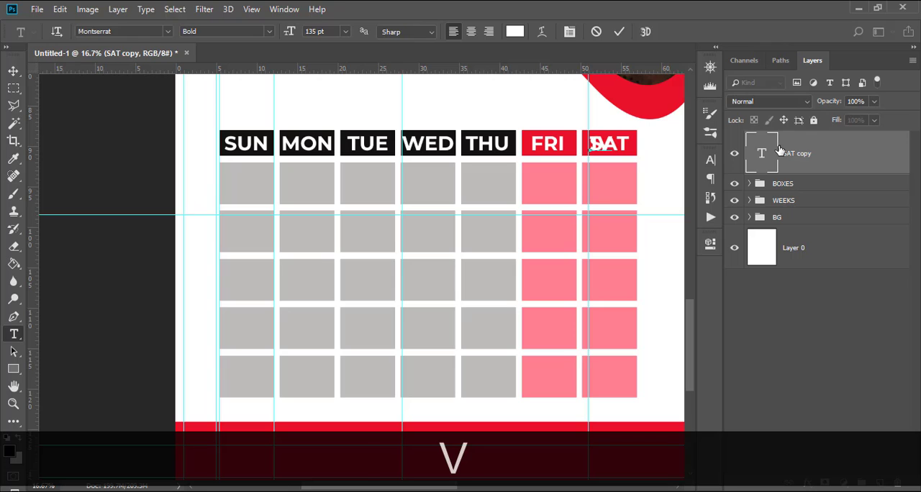
pyautogui.press('BackSpace')
pyautogui.hotkey('ctrl', 'Return')
pyautogui.moveTo(615, 152); pyautogui.dragTo(264, 189)
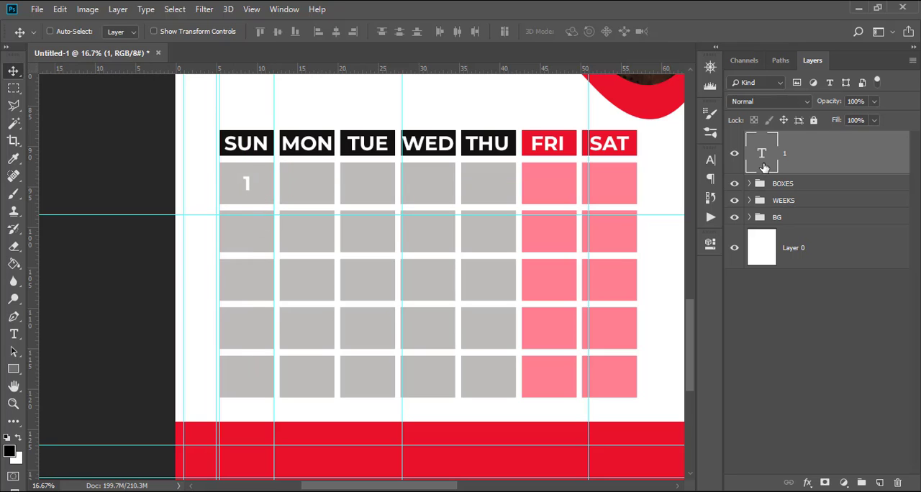
# Recolour the number 1 with the near-black 0c0807 sampled from the THU header box.
pyautogui.click(711, 161)
pyautogui.click(662, 238)
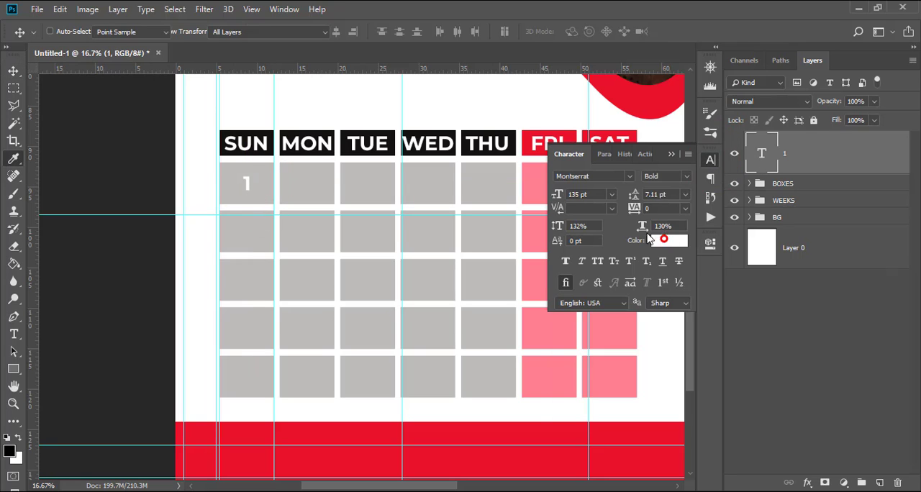
pyautogui.click(489, 133)
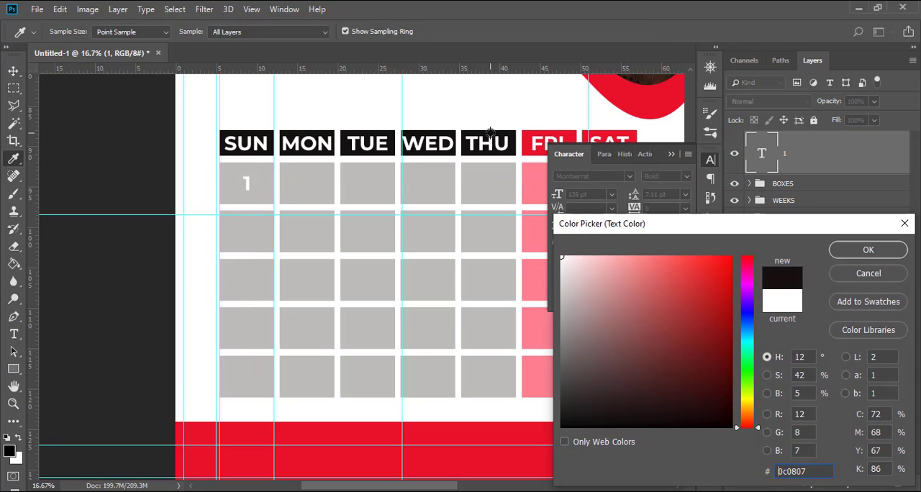
pyautogui.click(868, 250)
pyautogui.press('v')
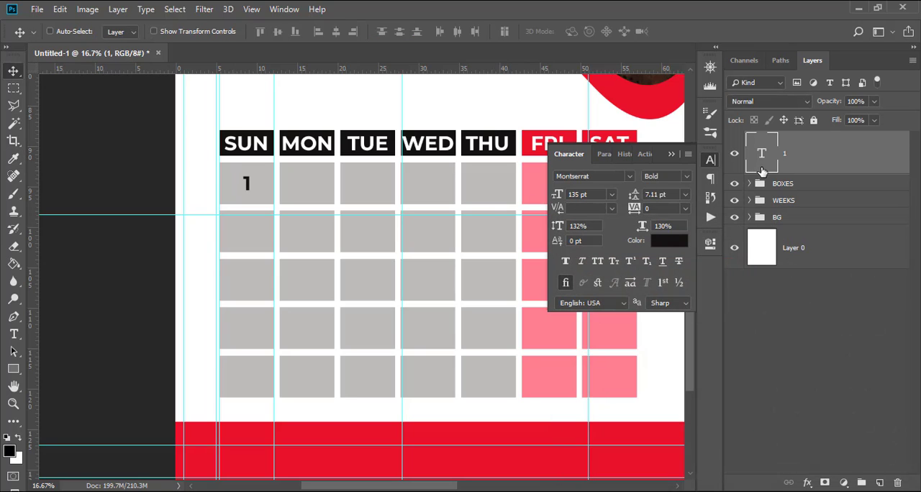
# Set the paragraph alignment of the number 1 to centred.
pyautogui.press('ctrl')
pyautogui.click(603, 155)
pyautogui.click(583, 183)
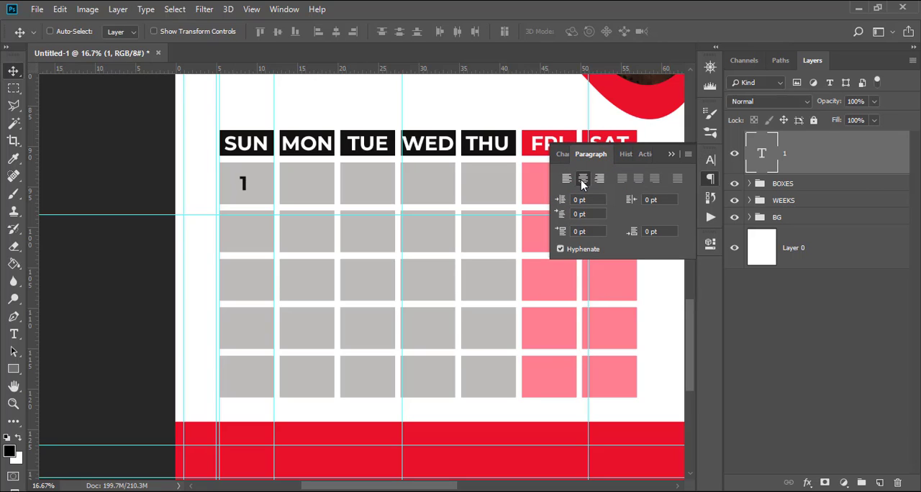
pyautogui.click(671, 154)
# Duplicate the number 1 six times and move the topmost copy horizontally into the first box beneath SAT.
pyautogui.press('ctrl')
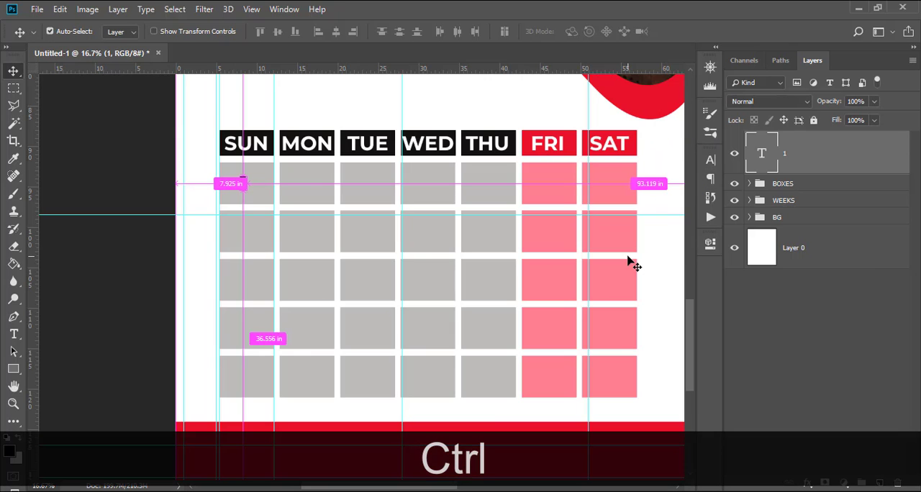
pyautogui.hotkey('ctrl', 'j')
pyautogui.hotkey('ctrl', 'j')
pyautogui.hotkey('ctrl', 'j')
pyautogui.hotkey('ctrl', 'j')
pyautogui.hotkey('ctrl', 'j')
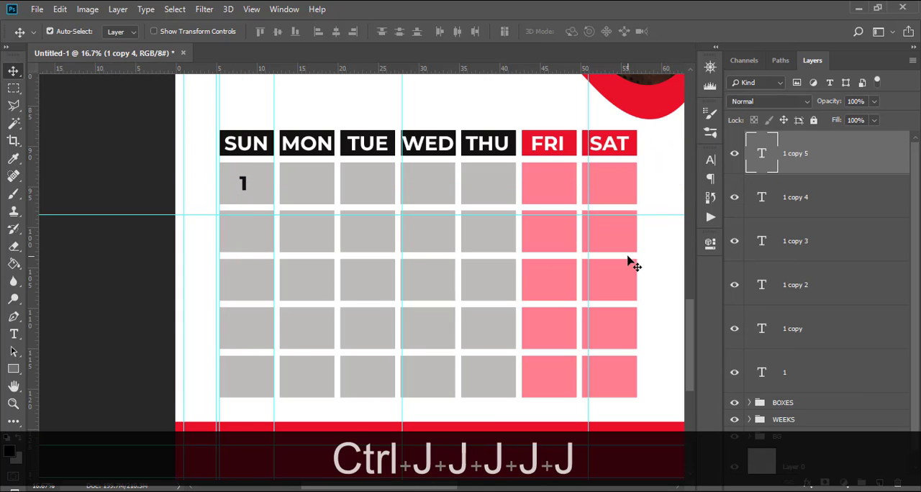
pyautogui.hotkey('ctrl', 'j')
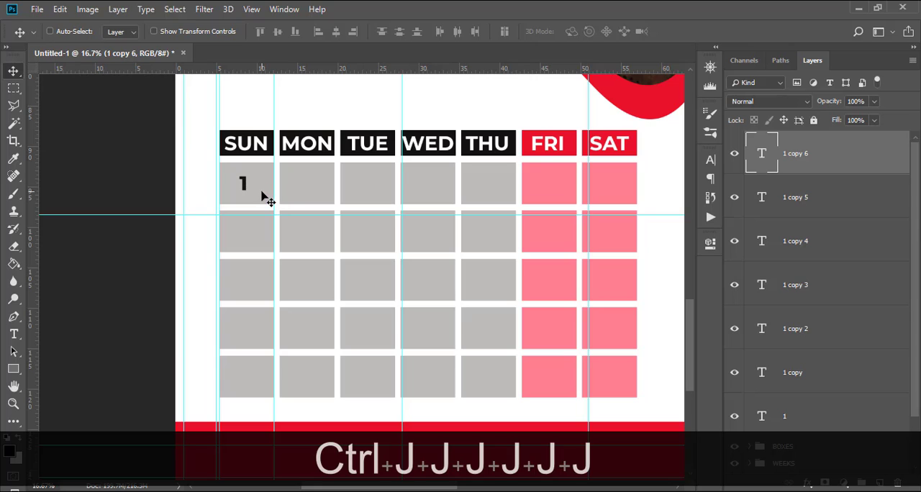
pyautogui.moveTo(263, 197); pyautogui.dragTo(627, 218)
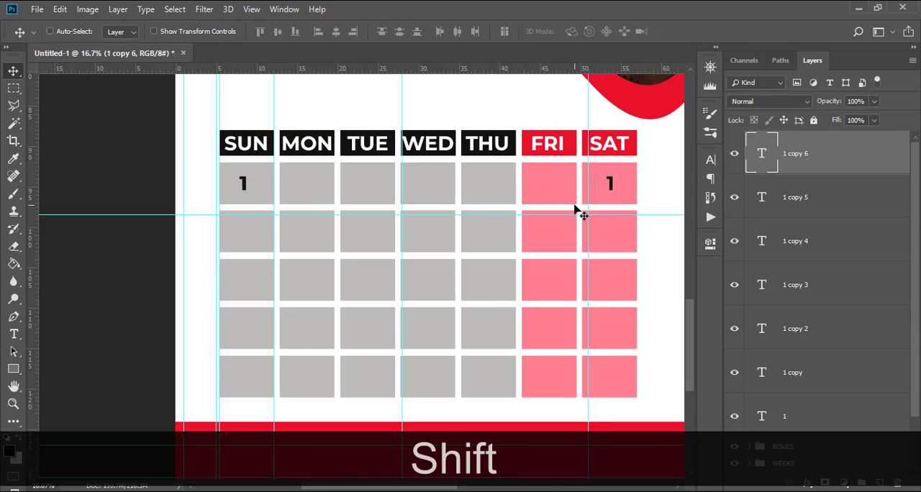
pyautogui.press('Left')
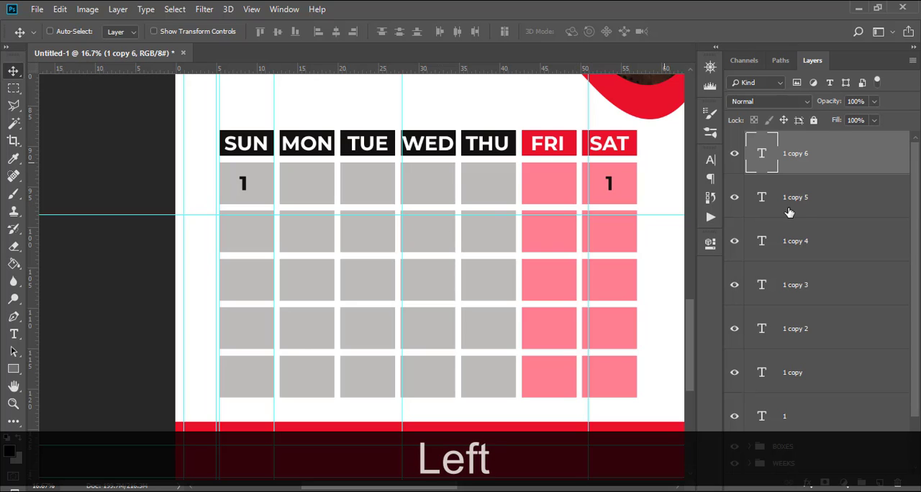
# Distribute the seven number 1 layers evenly across the first date row from SUN to SAT.
pyautogui.scroll(-2, 813, 356)
pyautogui.keyDown('shift'); pyautogui.click(820, 366); pyautogui.keyUp('shift')
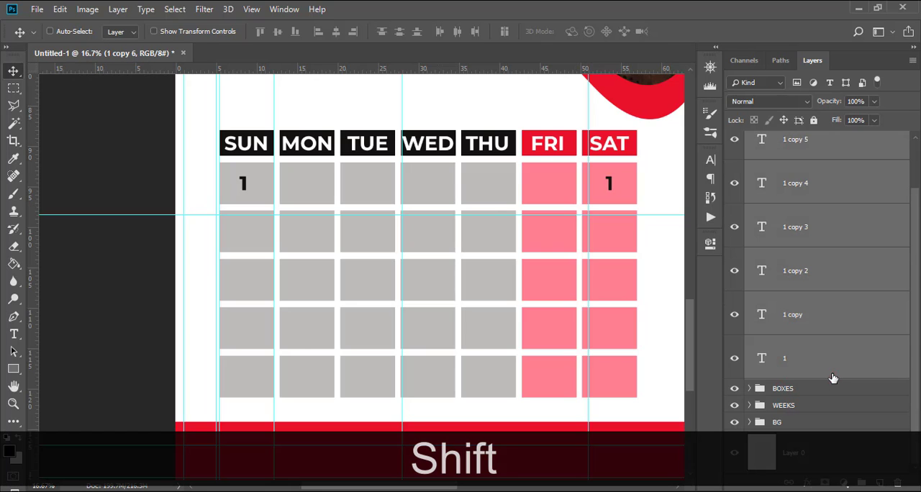
pyautogui.click(457, 32)
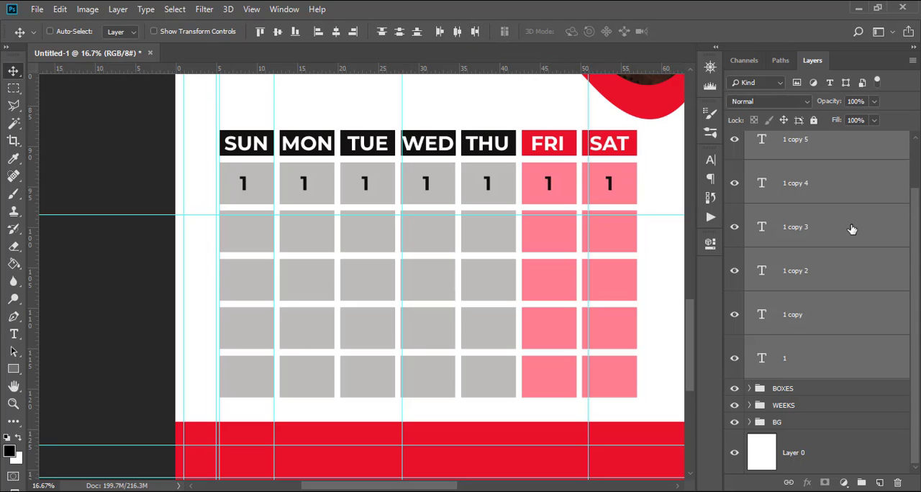
# Duplicate the first row's seven 1s and move the copies straight down into the second row of date boxes.
pyautogui.scroll(2, 851, 229)
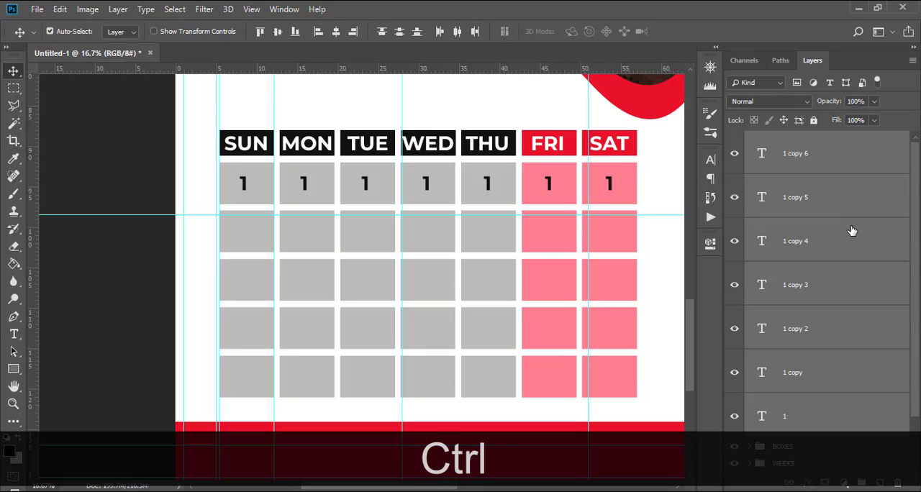
pyautogui.hotkey('ctrl', 'j')
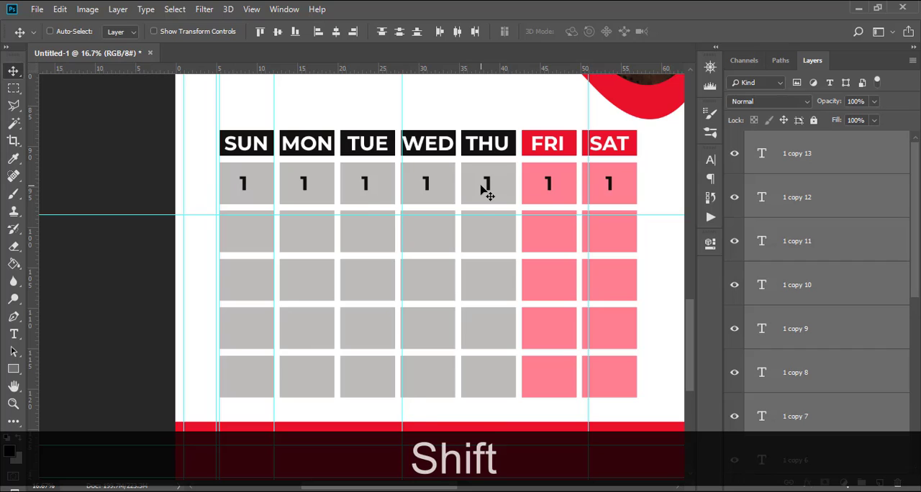
pyautogui.moveTo(487, 191); pyautogui.dragTo(476, 239)
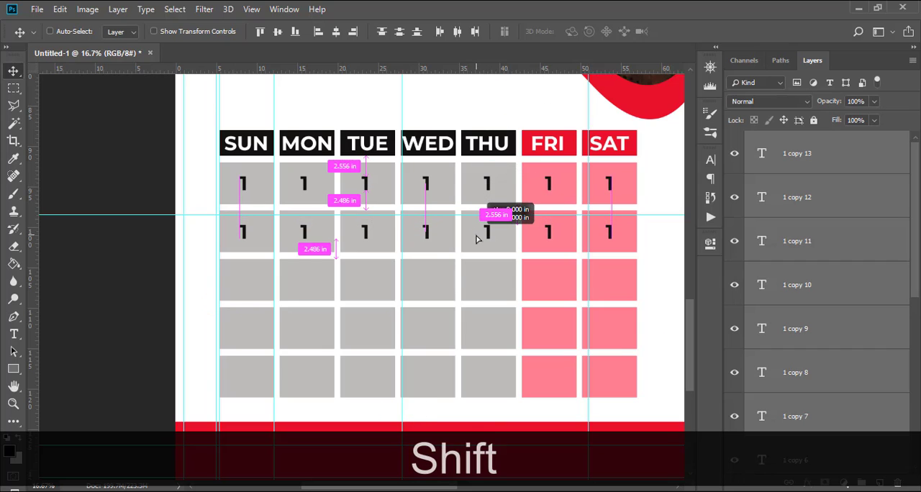
# Duplicate the row of 1s three more times to fill the third, fourth and fifth rows of date boxes.
pyautogui.hotkey('ctrl', 'shift', 'j')
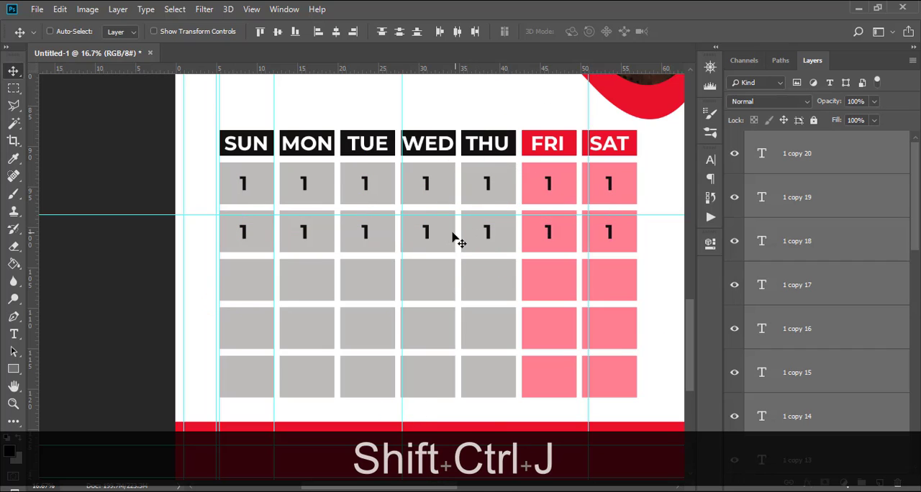
pyautogui.moveTo(439, 240); pyautogui.dragTo(426, 285)
pyautogui.hotkey('ctrl', 'shift', 'z')
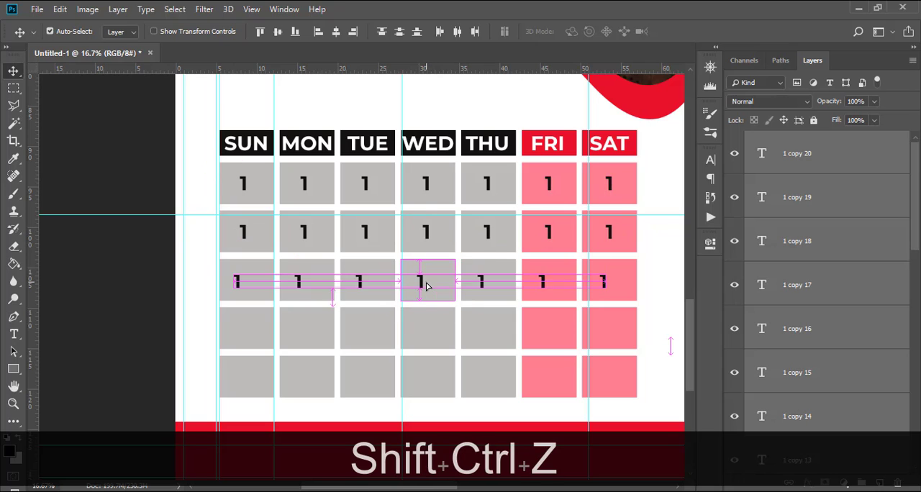
pyautogui.moveTo(432, 233); pyautogui.dragTo(432, 377)
pyautogui.hotkey('ctrl', 'shift', 'j')
pyautogui.hotkey('ctrl', 'shift', 'j')
pyautogui.hotkey('ctrl', 'z')
pyautogui.moveTo(438, 332); pyautogui.dragTo(442, 380)
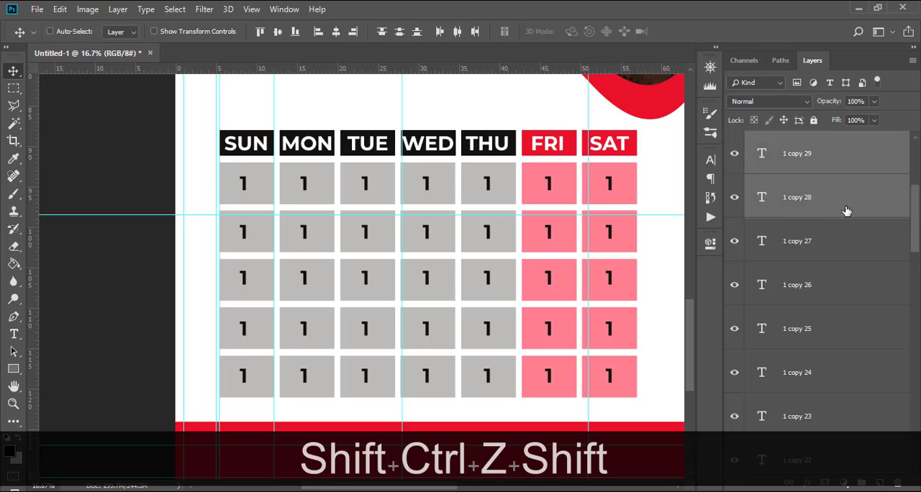
# Change the first-row numbers beneath MON, TUE and WED to 2, 3 and 4.
pyautogui.scroll(-15, 845, 214)
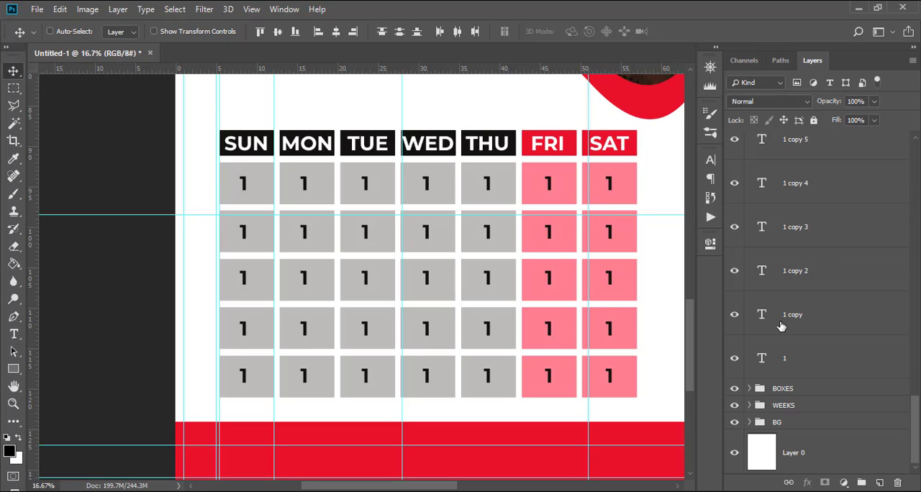
pyautogui.doubleClick(763, 315)
pyautogui.write('2')
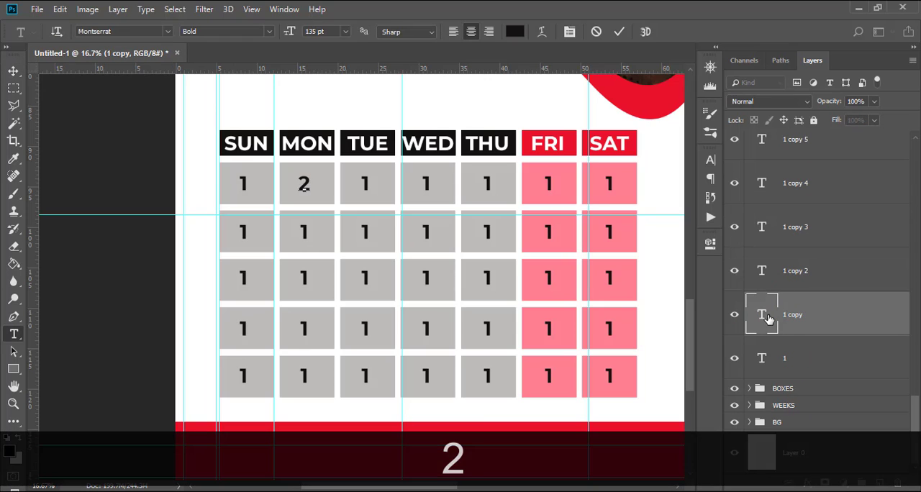
pyautogui.doubleClick(763, 279)
pyautogui.write('3')
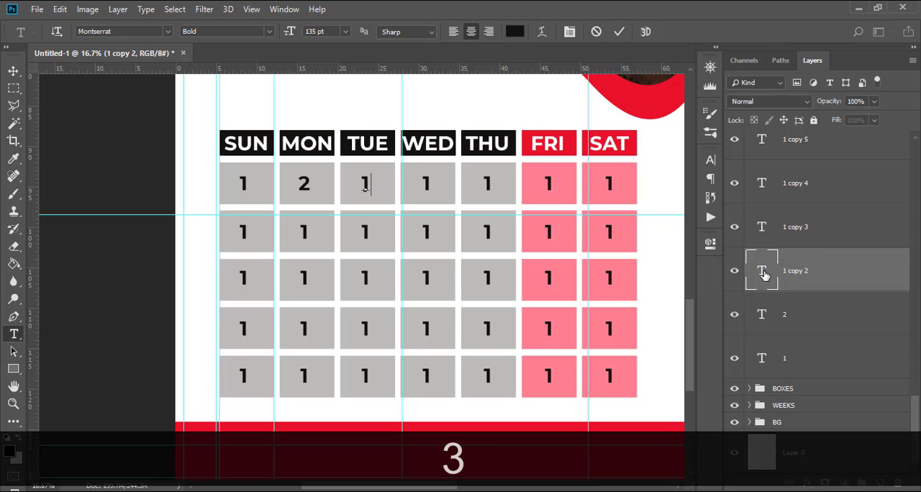
pyautogui.doubleClick(763, 229)
pyautogui.write('4')
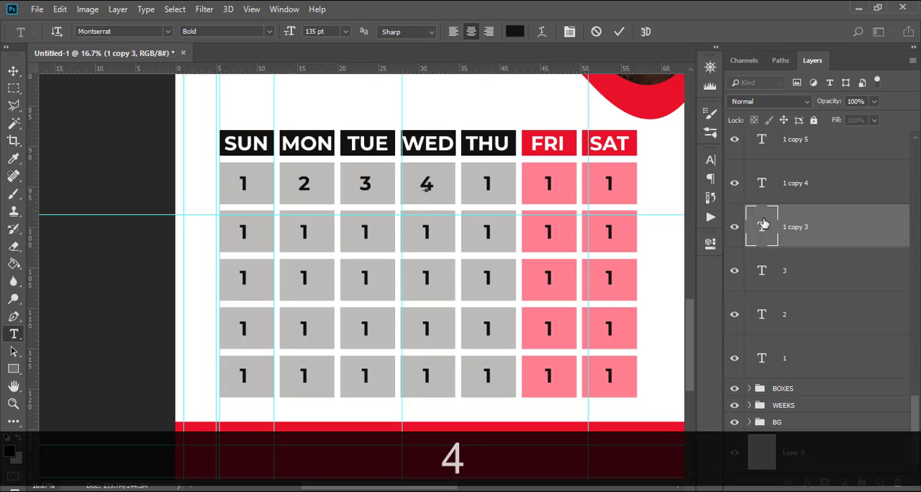
# Change the first-row numbers beneath THU, FRI and SAT to 5, 6 and 7.
pyautogui.doubleClick(763, 183)
pyautogui.write('5')
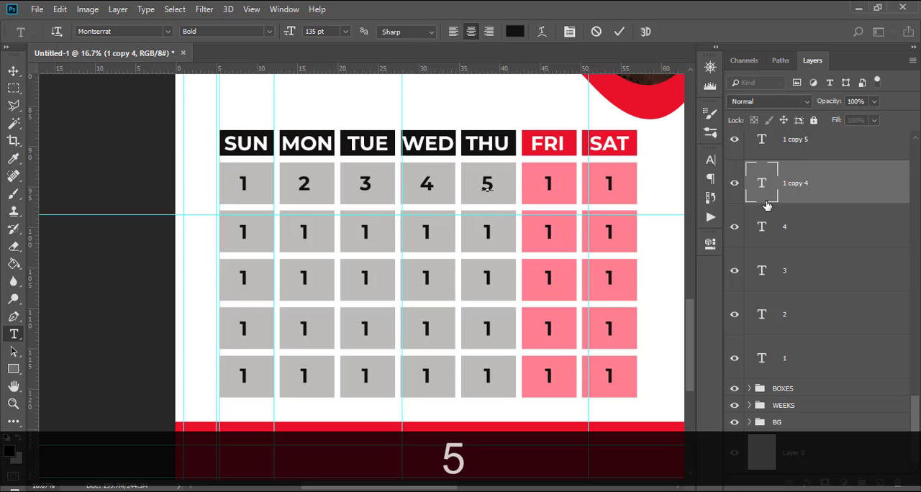
pyautogui.scroll(3, 774, 246)
pyautogui.doubleClick(763, 271)
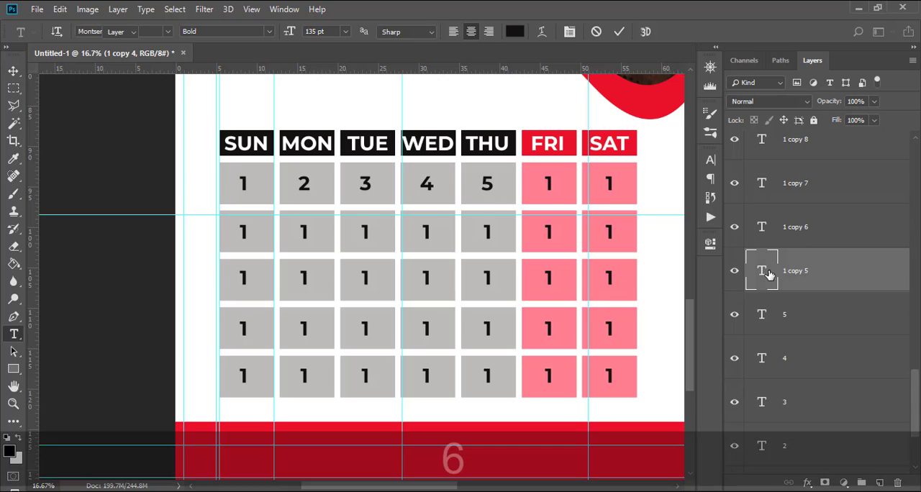
pyautogui.write('6')
pyautogui.doubleClick(763, 227)
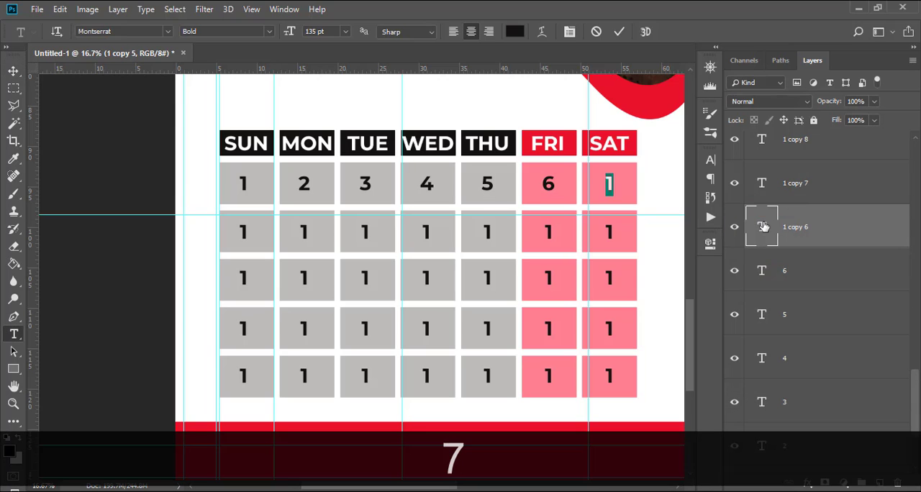
pyautogui.write('7')
# Change the second-row numbers beneath SUN, MON and TUE to 8, 9 and 10.
pyautogui.scroll(3, 765, 226)
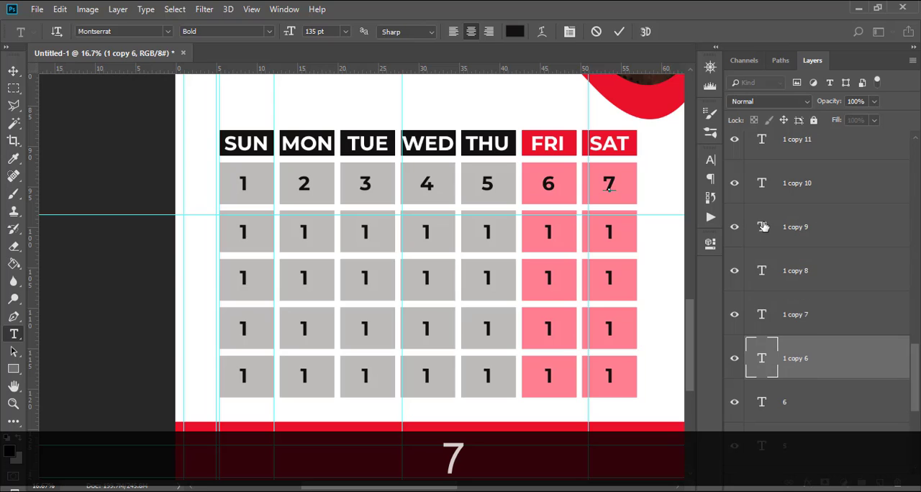
pyautogui.doubleClick(763, 315)
pyautogui.write('8')
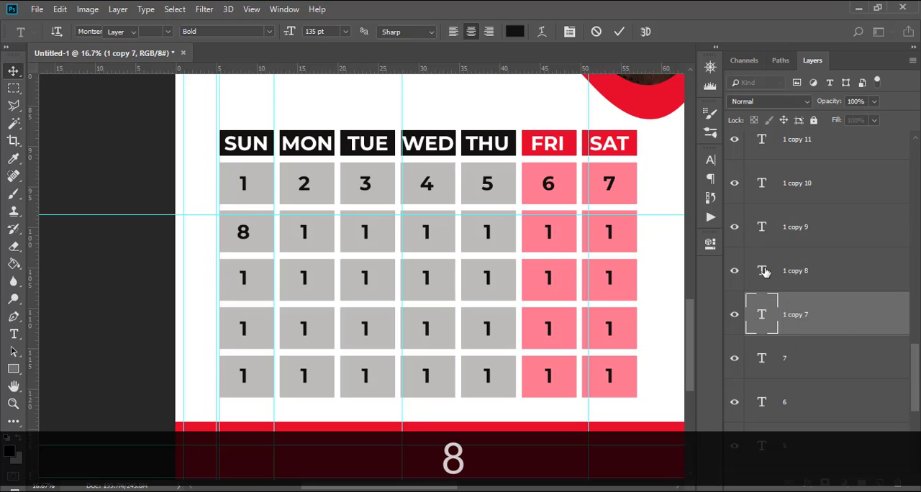
pyautogui.doubleClick(763, 270)
pyautogui.write('9')
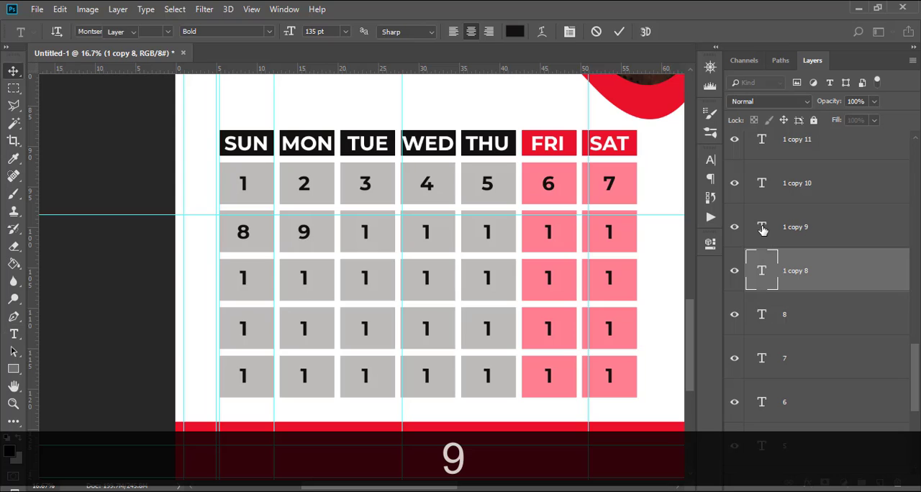
pyautogui.doubleClick(762, 226)
pyautogui.write('10')
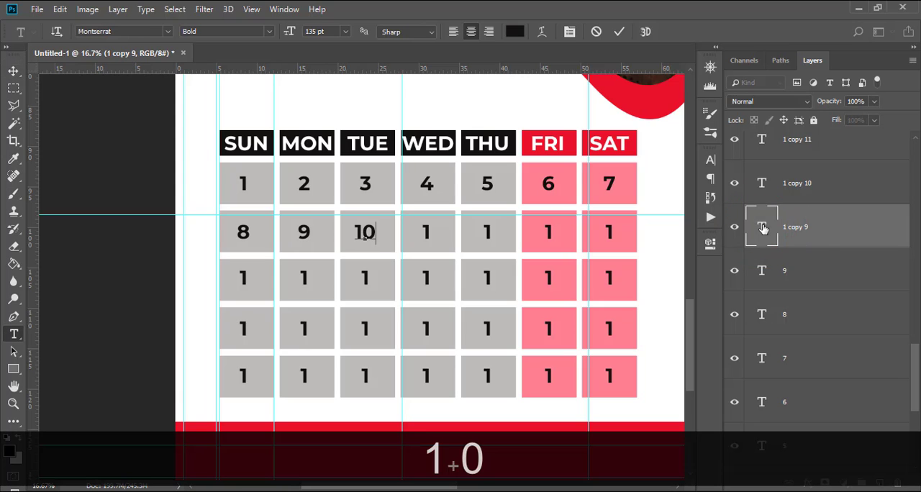
pyautogui.click(764, 229)
# Change the second-row numbers beneath WED, THU, FRI and SAT to 11, 12, 13 and 14.
pyautogui.scroll(3, 763, 229)
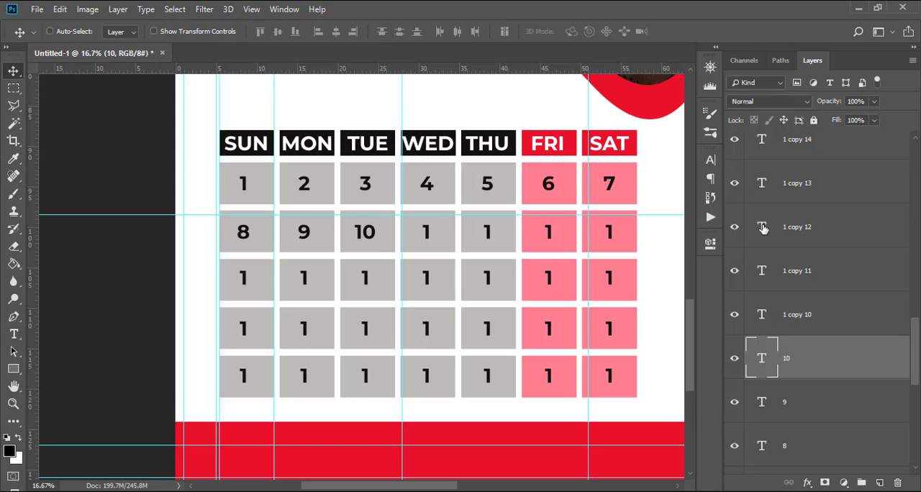
pyautogui.scroll(1, 764, 229)
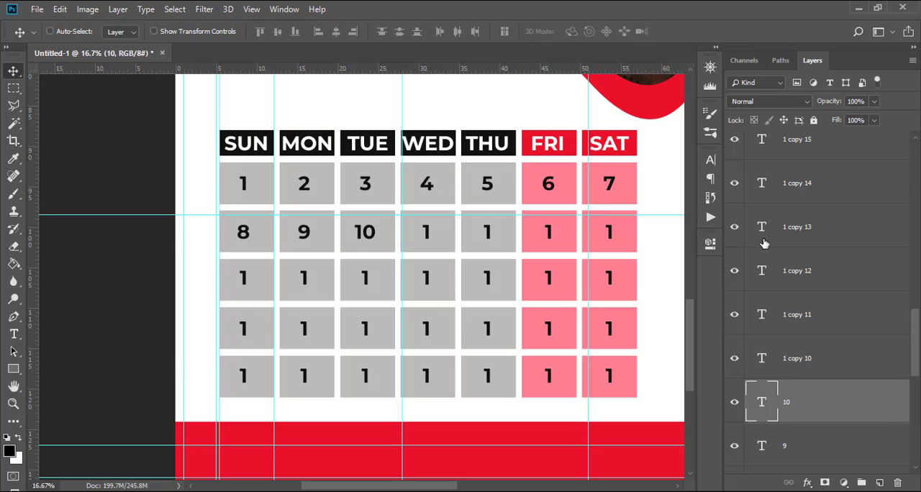
pyautogui.click(768, 363)
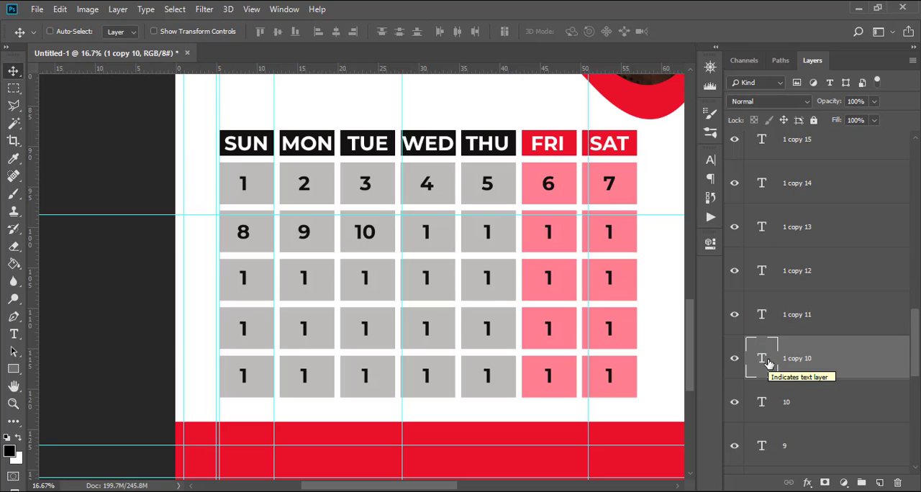
pyautogui.doubleClick(768, 364)
pyautogui.write('11')
pyautogui.doubleClick(765, 317)
pyautogui.write('12')
pyautogui.doubleClick(764, 272)
pyautogui.write('13')
pyautogui.doubleClick(765, 228)
pyautogui.write('14')
# Renumber the third date row from SUN to SAT as 15 through 21.
pyautogui.doubleClick(763, 273)
pyautogui.write('16')
pyautogui.doubleClick(765, 230)
pyautogui.write('17')
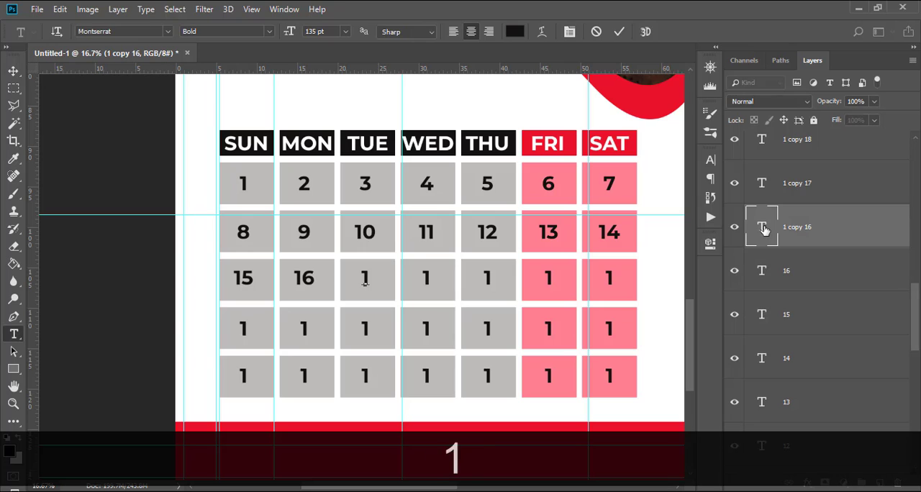
pyautogui.doubleClick(765, 185)
pyautogui.write('18')
# Renumber the fourth date row from SUN to SAT as 22 through 28.
pyautogui.scroll(3, 765, 230)
pyautogui.doubleClick(765, 272)
pyautogui.write('22')
pyautogui.scroll(1, 764, 232)
pyautogui.doubleClick(765, 231)
pyautogui.write('23')
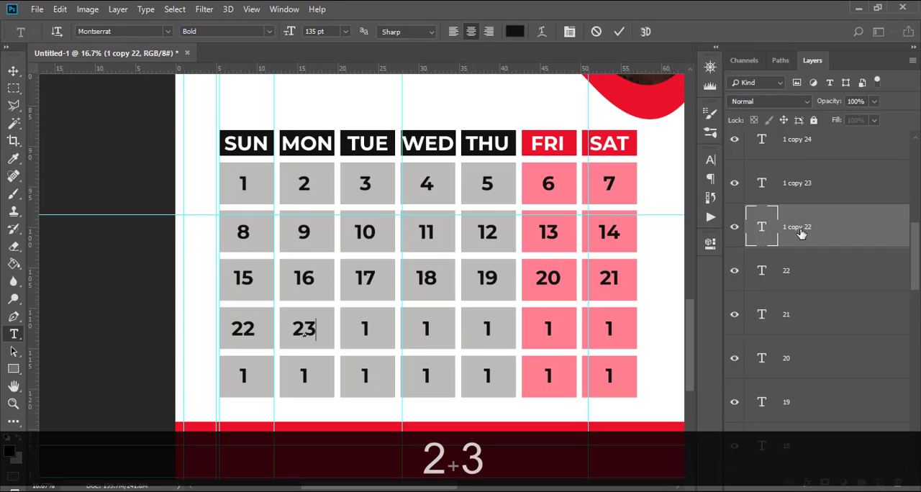
pyautogui.scroll(1, 766, 231)
pyautogui.doubleClick(764, 229)
pyautogui.write('24')
# Change the fifth-row numbers beneath SUN, MON and TUE to 29, 30 and 31.
pyautogui.scroll(3, 764, 231)
pyautogui.write('28')
# Delete the four leftover number 1 layers in the fifth row beneath WED, THU, FRI and SAT.
pyautogui.scroll(4, 770, 230)
pyautogui.doubleClick(765, 315)
pyautogui.write('29')
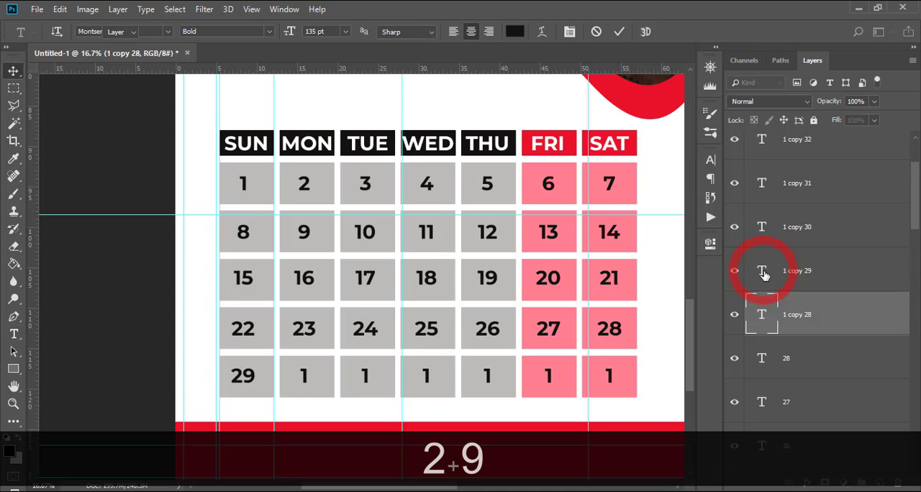
pyautogui.doubleClick(765, 273)
pyautogui.write('30')
pyautogui.doubleClick(765, 230)
pyautogui.write('31')
pyautogui.scroll(1, 787, 234)
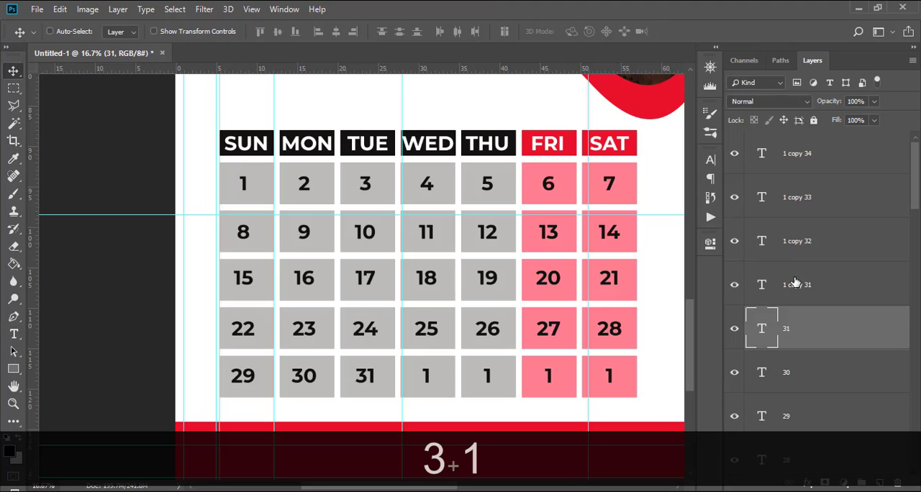
pyautogui.click(796, 273)
pyautogui.keyDown('shift'); pyautogui.click(804, 155); pyautogui.keyUp('shift')
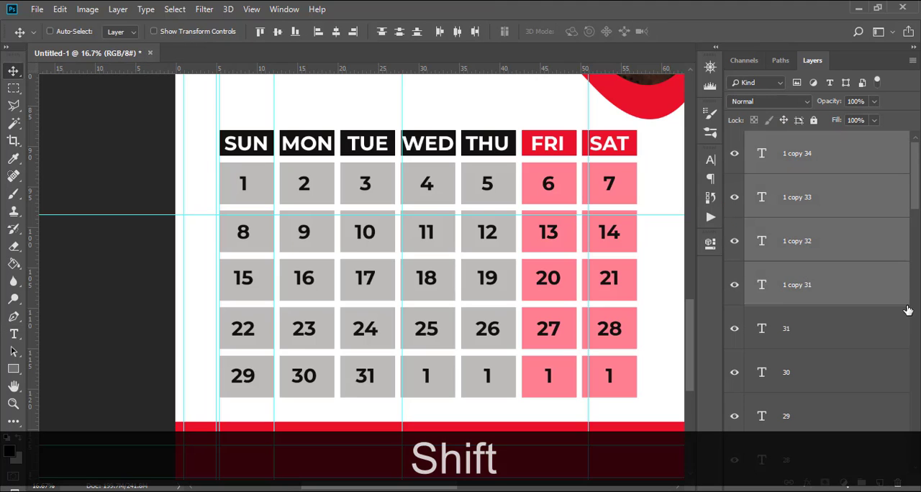
pyautogui.press('Delete')
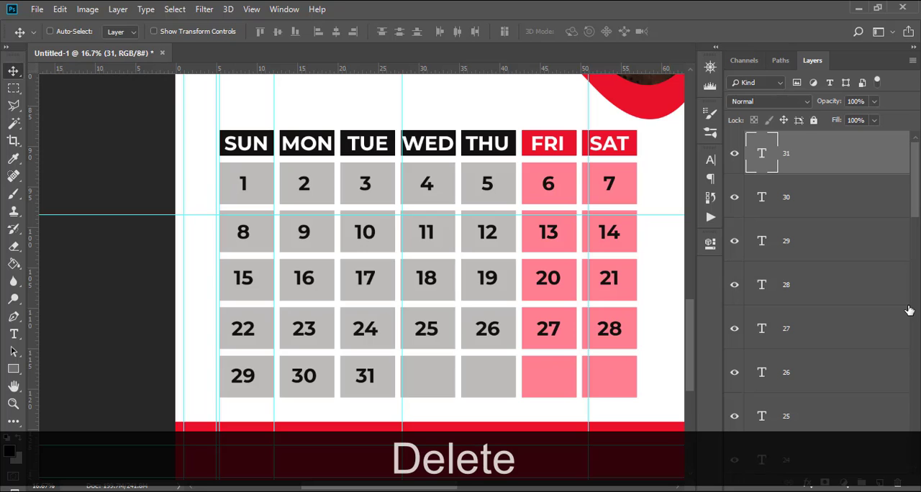
# Hide the guides and show the whole calendar at 4% zoom.
pyautogui.hotkey('ctrl', '0')
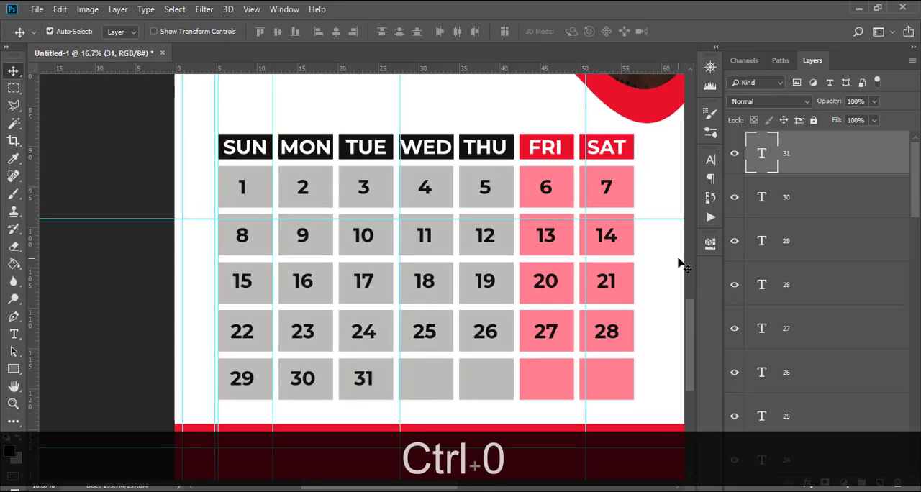
pyautogui.hotkey('ctrl', 'h')
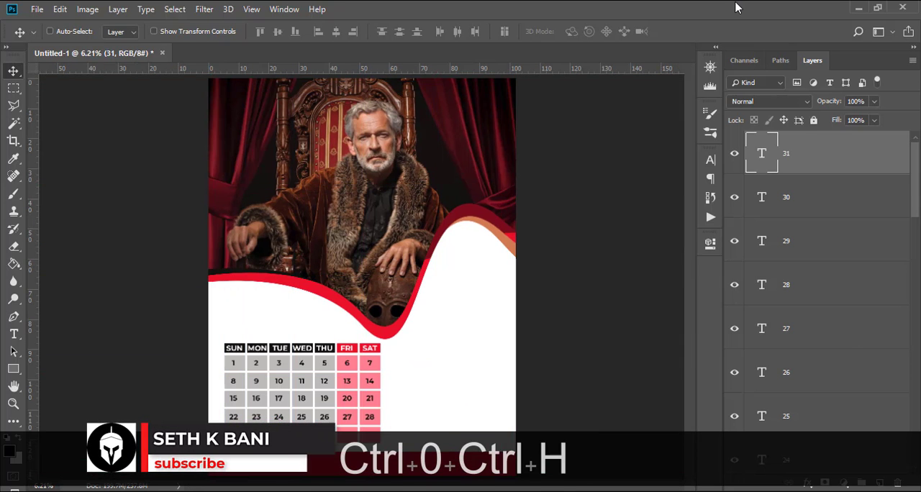
pyautogui.hotkey('ctrl', '-')
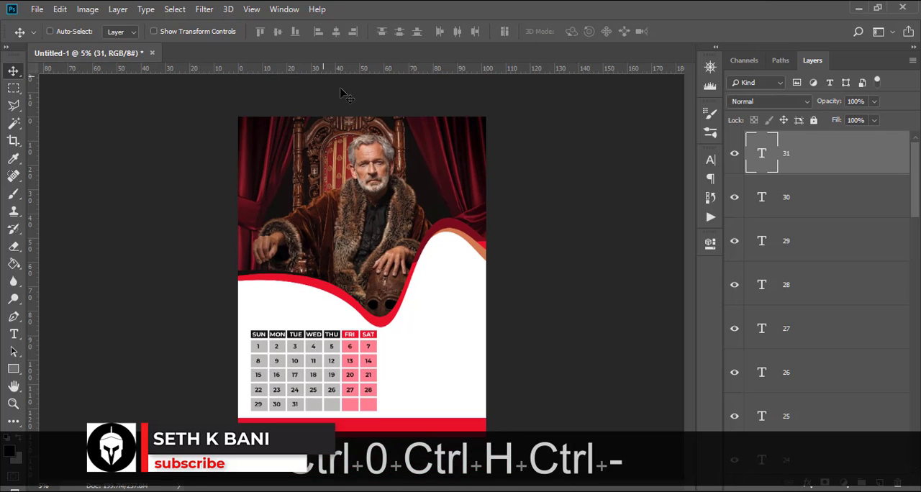
pyautogui.hotkey('ctrl', '-')
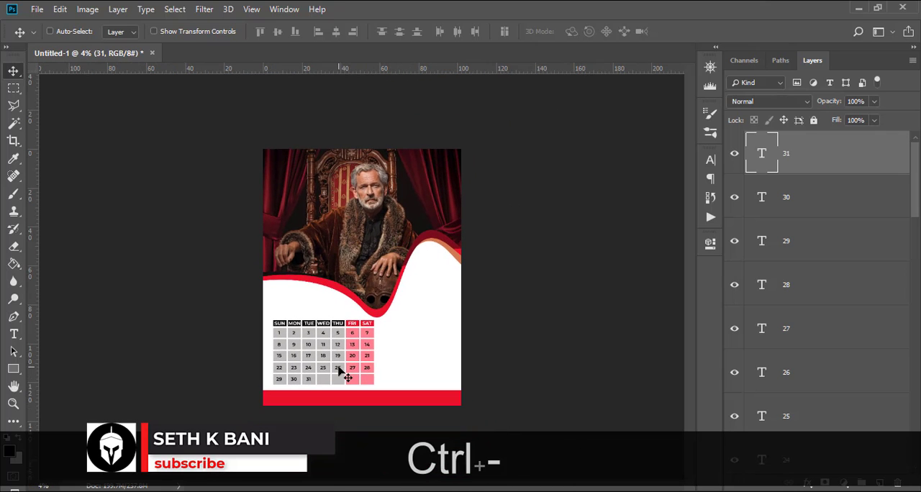
# Expand the BG layer group beneath the date numbers to show its layers.
pyautogui.scroll(-5, 812, 298)
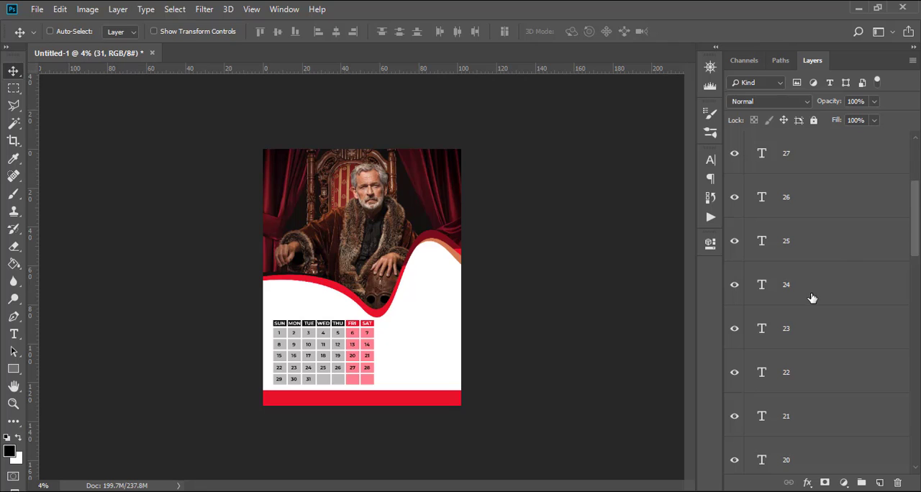
pyautogui.scroll(-6, 800, 432)
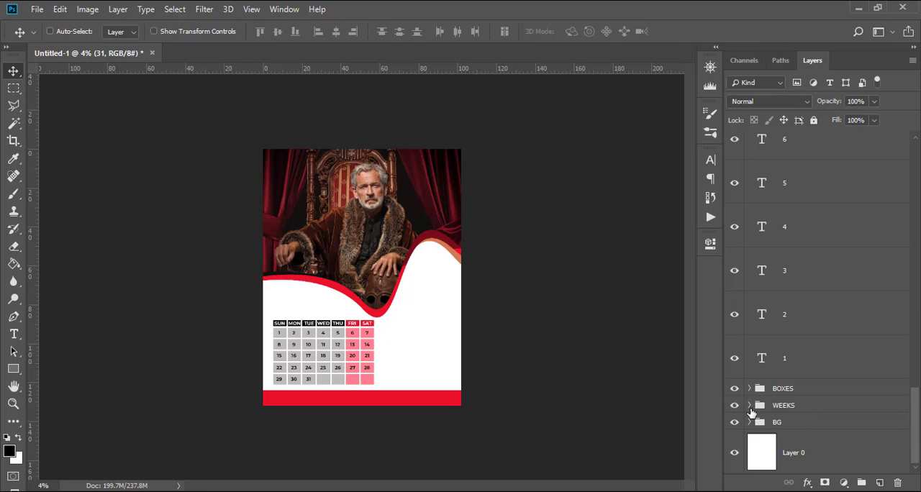
pyautogui.click(750, 422)
pyautogui.click(750, 423)
pyautogui.click(749, 423)
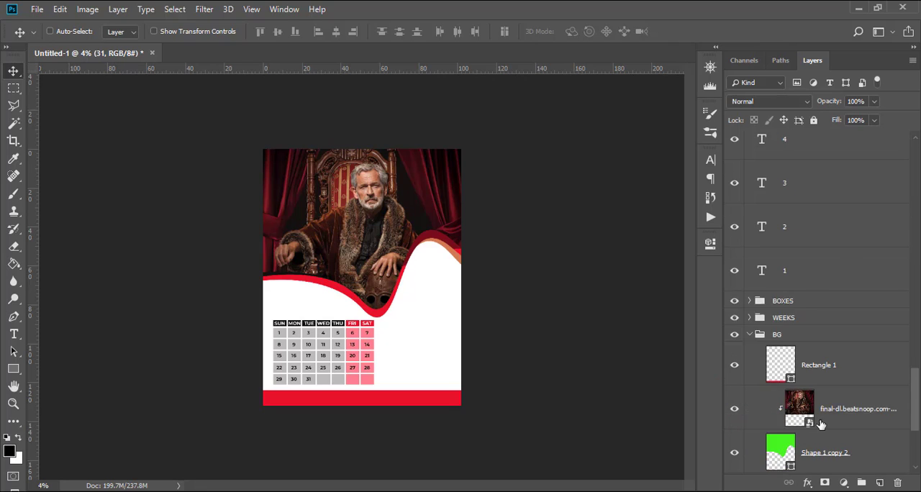
# Move the clipped photo together with all its wave shape layers straight up, away from the weekday header row.
pyautogui.scroll(-5, 835, 287)
pyautogui.click(836, 272)
pyautogui.scroll(-2, 836, 272)
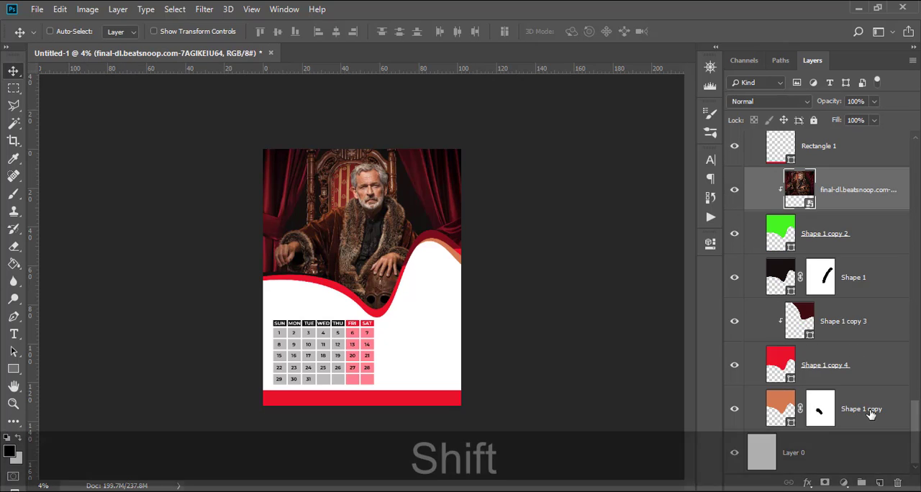
pyautogui.keyDown('shift'); pyautogui.click(864, 410); pyautogui.keyUp('shift')
pyautogui.moveTo(400, 238)
pyautogui.mouseDown()
pyautogui.moveTo(394, 205)
pyautogui.moveTo(396, 227)
pyautogui.mouseUp()
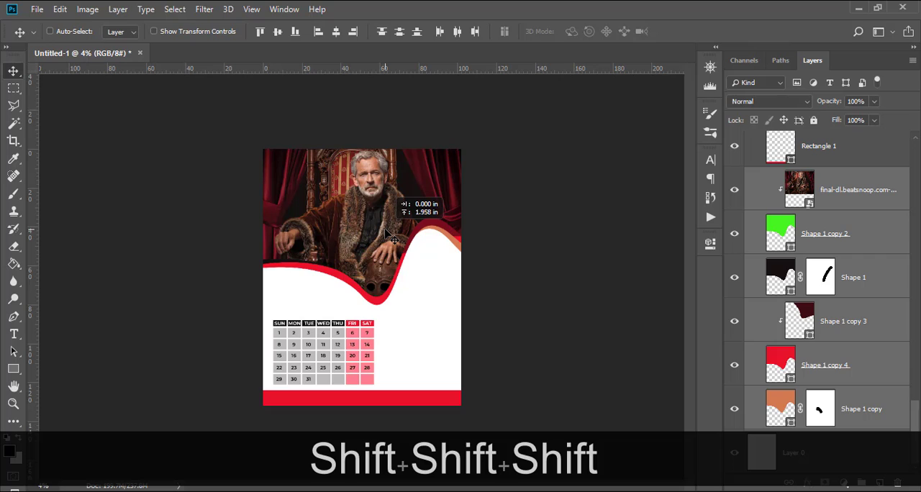
pyautogui.moveTo(385, 230); pyautogui.dragTo(385, 231)
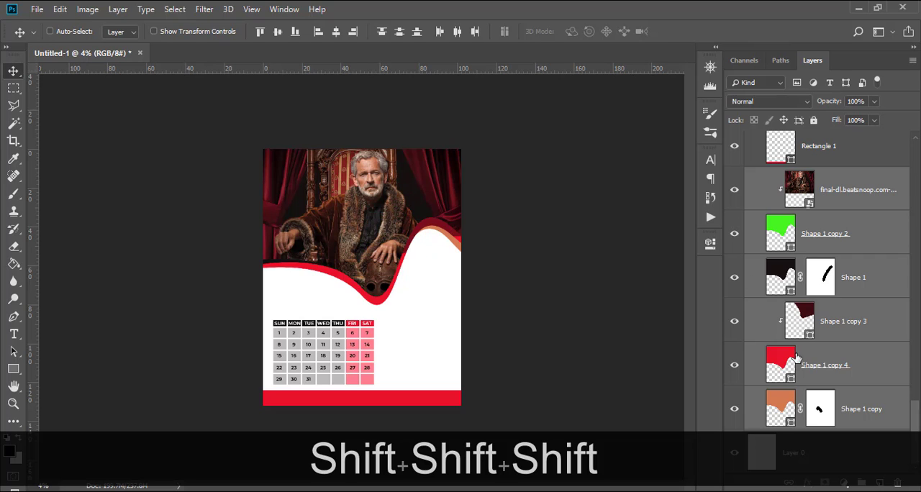
# Scale the clipped photo down proportionally to about 1890 percent.
pyautogui.click(831, 191)
pyautogui.hotkey('ctrl', 't')
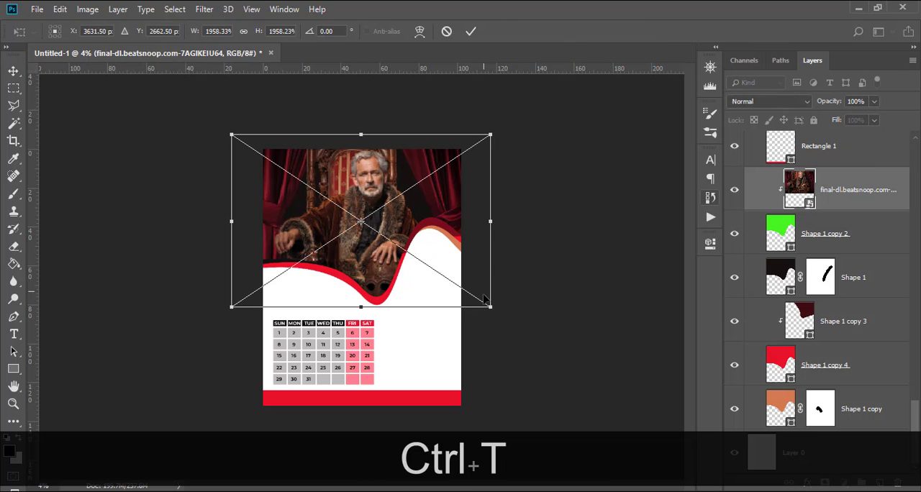
pyautogui.moveTo(490, 306); pyautogui.dragTo(487, 287)
pyautogui.press('shift')
# Shift the photo down inside the wave-shaped clip so more of the chair top shows, and apply the transform.
pyautogui.press('Down')
pyautogui.press('Down')
pyautogui.press('Down')
pyautogui.press('Down')
pyautogui.press('Down')
pyautogui.press('Down')
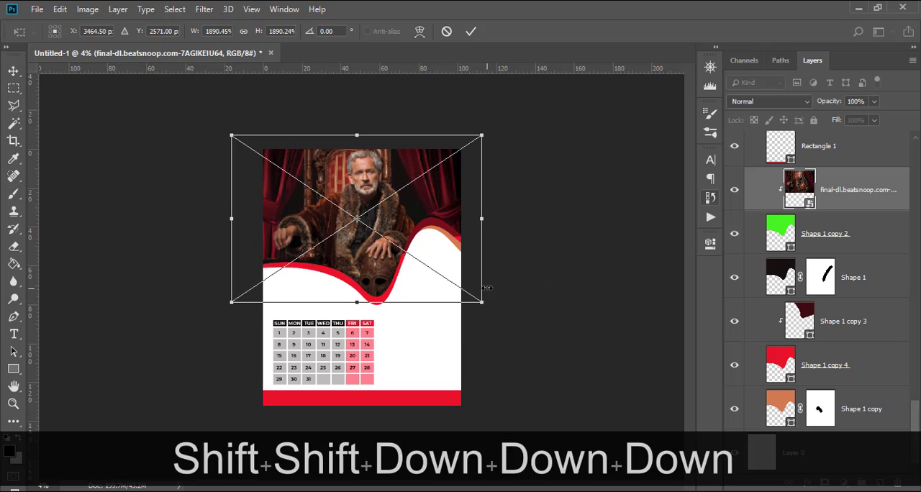
pyautogui.hotkey('shift', 'Down')
pyautogui.hotkey('shift', 'Down')
pyautogui.hotkey('shift', 'Down')
pyautogui.hotkey('shift', 'Down')
pyautogui.hotkey('shift', 'Down')
pyautogui.hotkey('shift', 'Down')
pyautogui.hotkey('shift', 'Down')
pyautogui.hotkey('shift', 'Down')
pyautogui.hotkey('shift', 'Down')
pyautogui.hotkey('shift', 'Down')
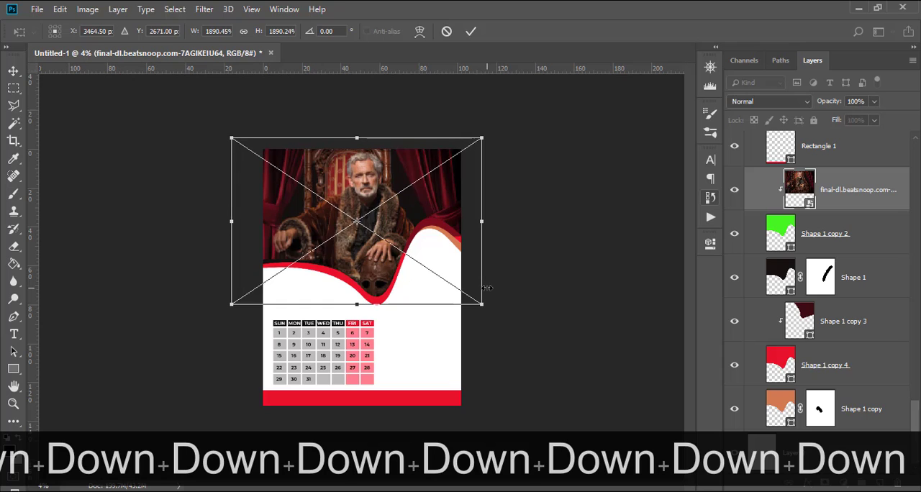
pyautogui.moveTo(384, 185); pyautogui.dragTo(364, 180)
pyautogui.hotkey('shift', 'Down')
pyautogui.hotkey('shift', 'Down')
pyautogui.hotkey('shift', 'Down')
pyautogui.hotkey('shift', 'Down')
pyautogui.hotkey('shift', 'Down')
pyautogui.hotkey('shift', 'Down')
pyautogui.hotkey('shift', 'Down')
pyautogui.hotkey('shift', 'Down')
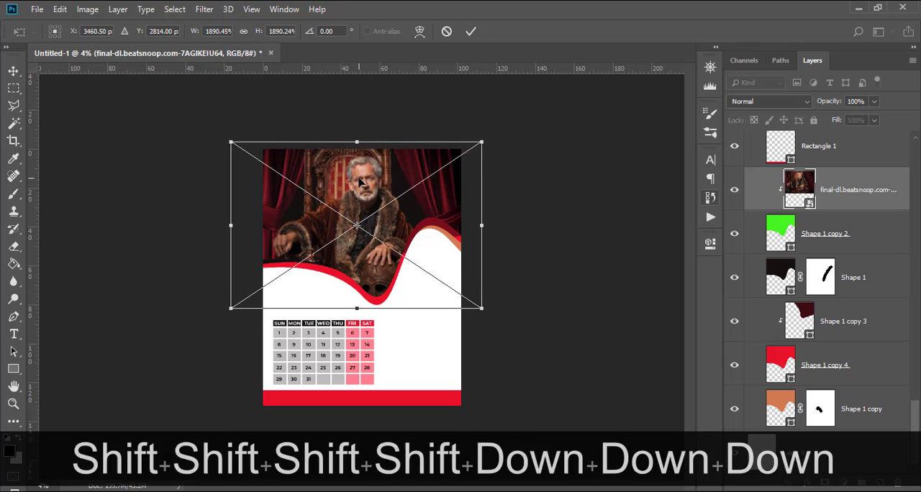
pyautogui.hotkey('shift', 'Down')
pyautogui.press('Return')
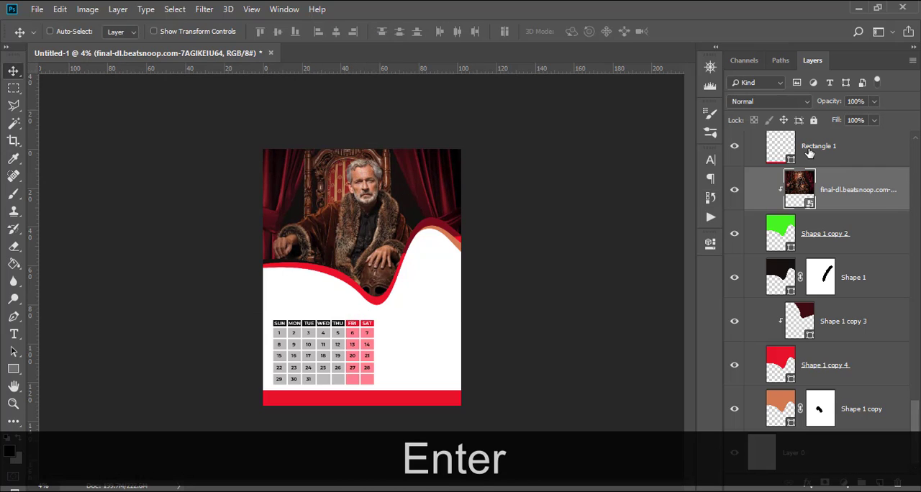
# Nudge the red bottom bar slightly down to widen the gap below the dates, and collapse the BG group.
pyautogui.scroll(5, 812, 153)
pyautogui.scroll(-6, 788, 176)
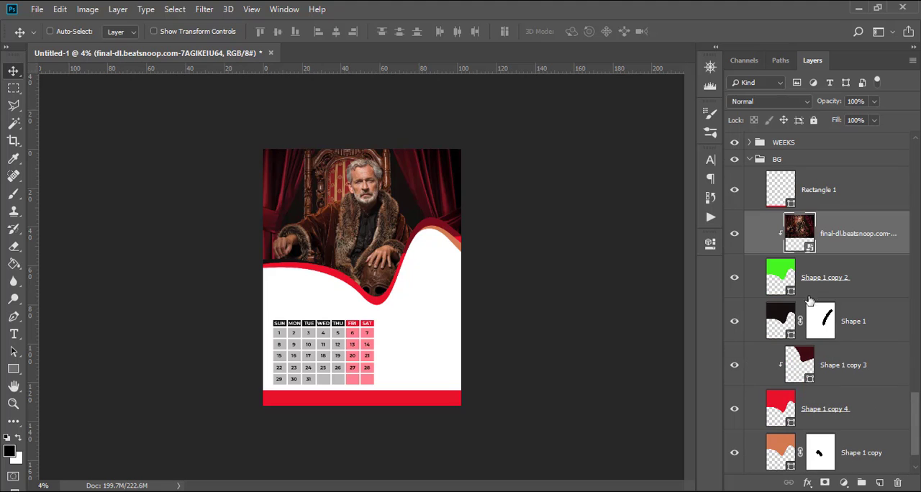
pyautogui.click(811, 199)
pyautogui.hotkey('shift', 'Down')
pyautogui.hotkey('shift', 'Down')
pyautogui.hotkey('shift', 'Down')
pyautogui.hotkey('shift', 'Down')
pyautogui.hotkey('shift', 'Down')
pyautogui.hotkey('shift', 'Down')
pyautogui.hotkey('shift', 'Down')
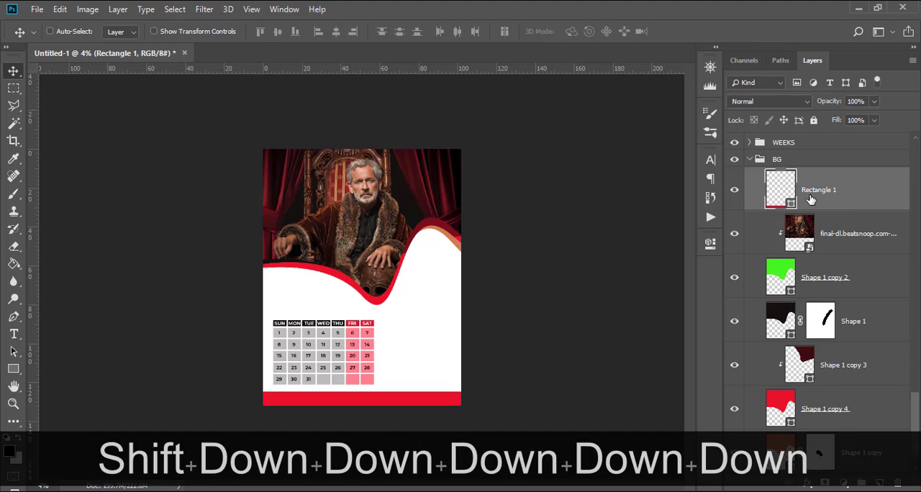
pyautogui.hotkey('shift', 'Down')
pyautogui.hotkey('shift', 'Down')
pyautogui.hotkey('shift', 'Down')
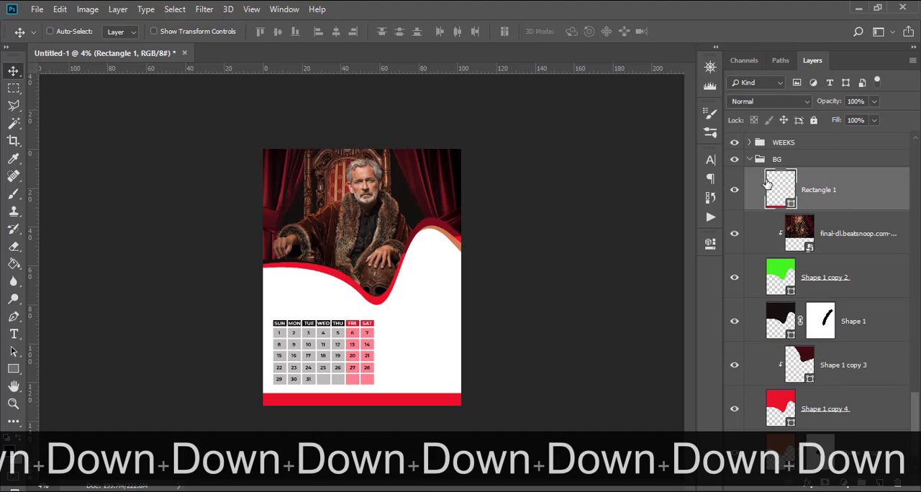
pyautogui.click(753, 159)
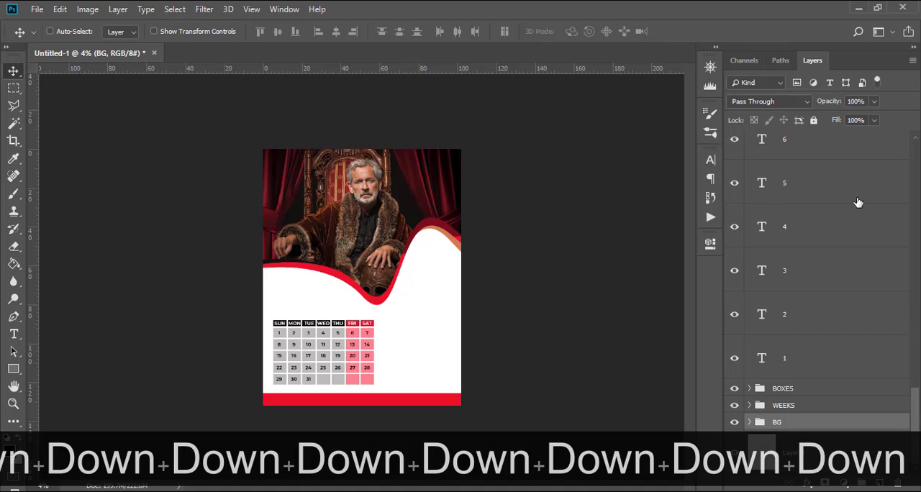
# Group all date number layers from 1 to 31 and name the group DAYS.
pyautogui.scroll(15, 858, 202)
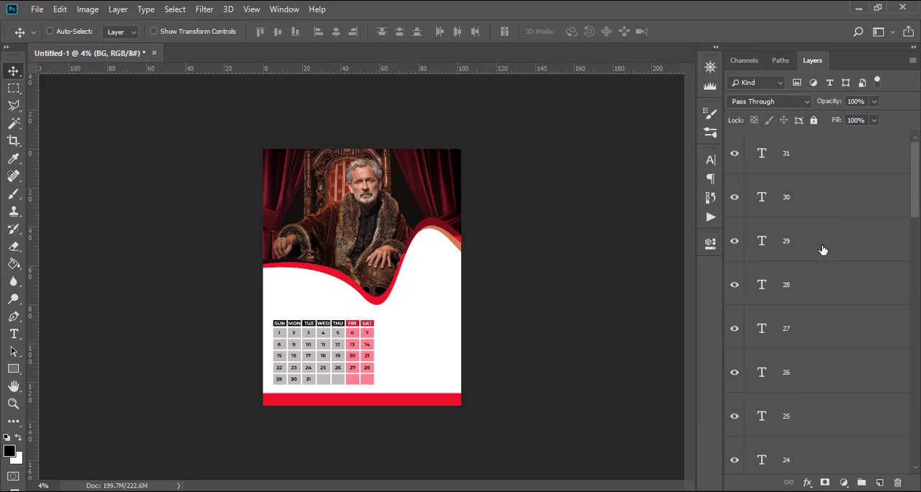
pyautogui.scroll(-15, 822, 266)
pyautogui.keyDown('shift'); pyautogui.click(804, 364); pyautogui.keyUp('shift')
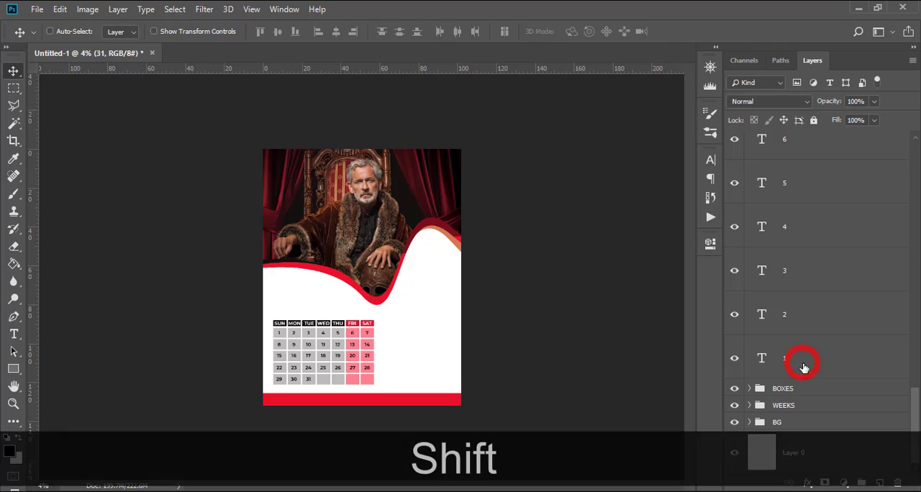
pyautogui.hotkey('ctrl', 'shift', 'g')
pyautogui.doubleClick(780, 138)
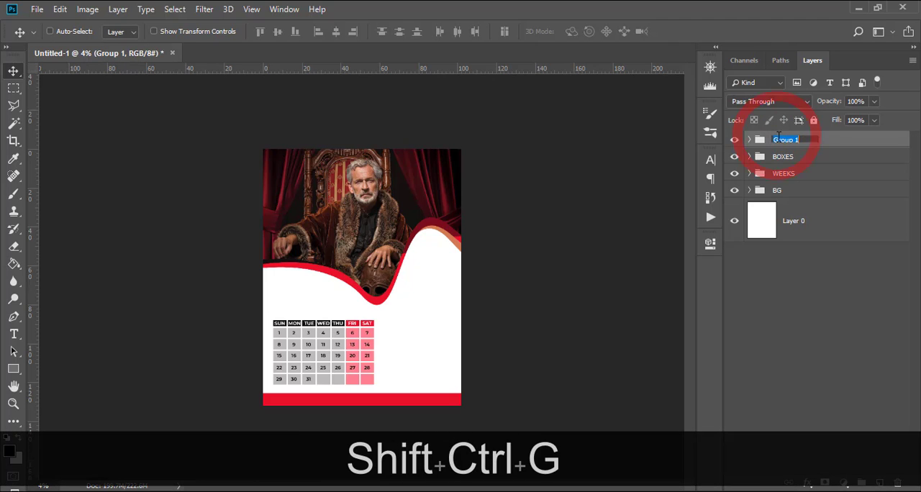
pyautogui.write('DAYS')
pyautogui.press('Return')
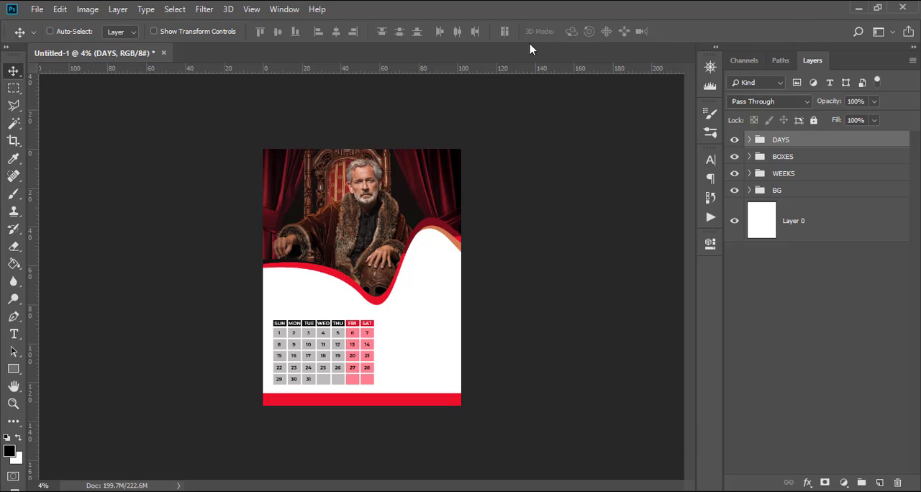
pyautogui.hotkey('ctrl', 'h')
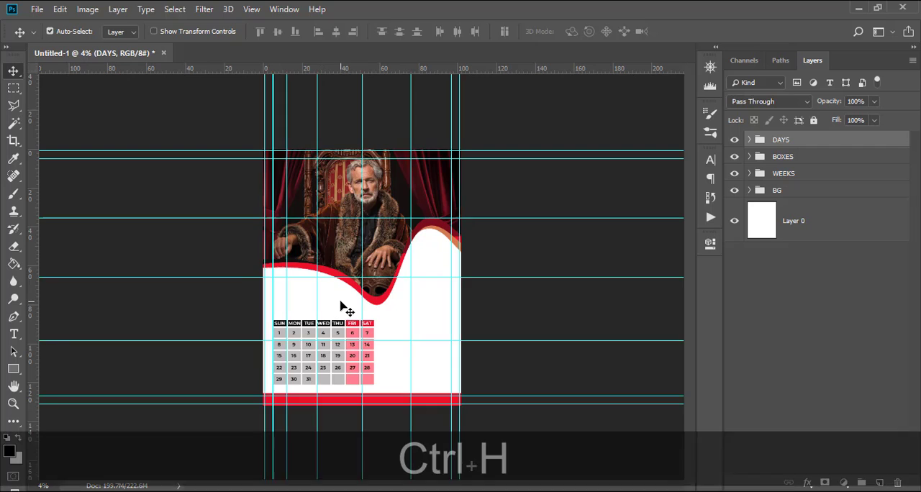
pyautogui.hotkey('ctrl', 'h')
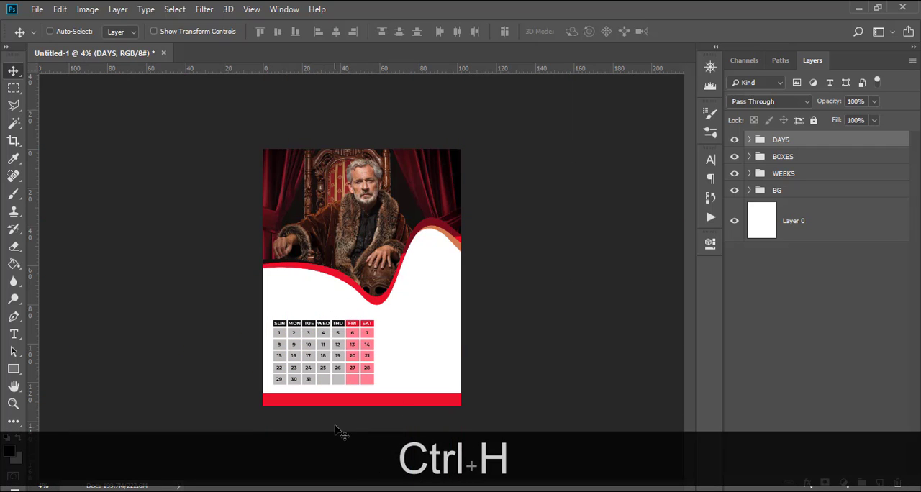
# Add a text layer reading 01 in the white area above the SUN column and set its size to 215 pt.
pyautogui.press('t')
pyautogui.click(279, 295)
pyautogui.write('0')
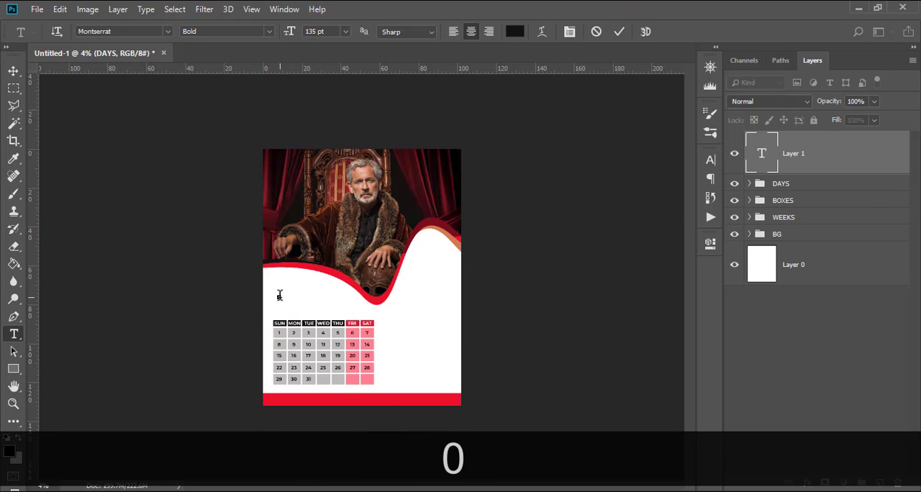
pyautogui.write('1')
pyautogui.click(821, 163)
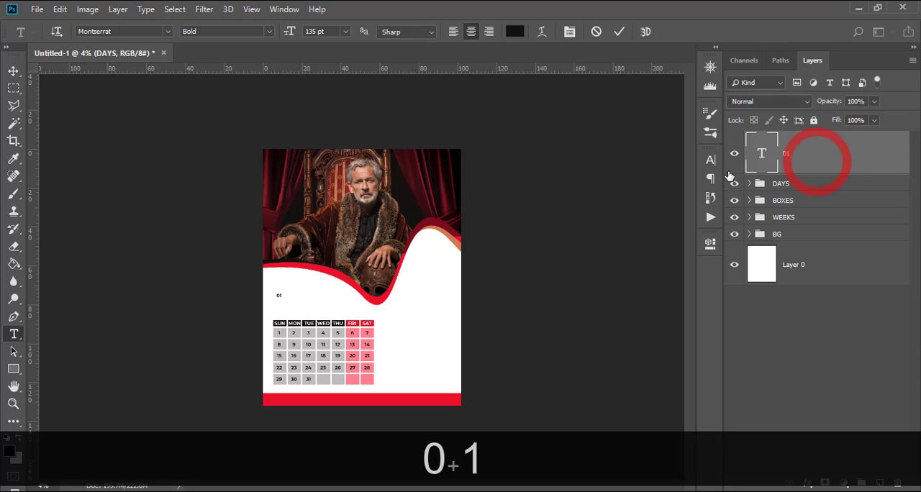
pyautogui.click(711, 160)
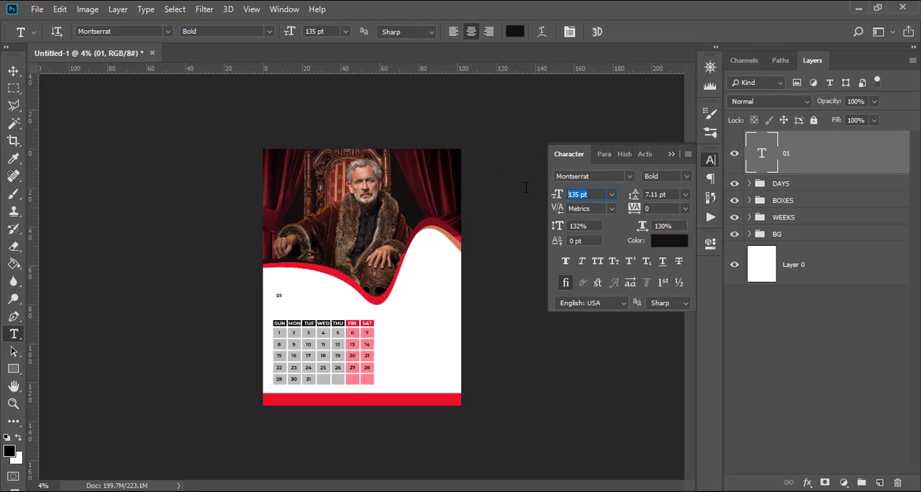
pyautogui.write('215')
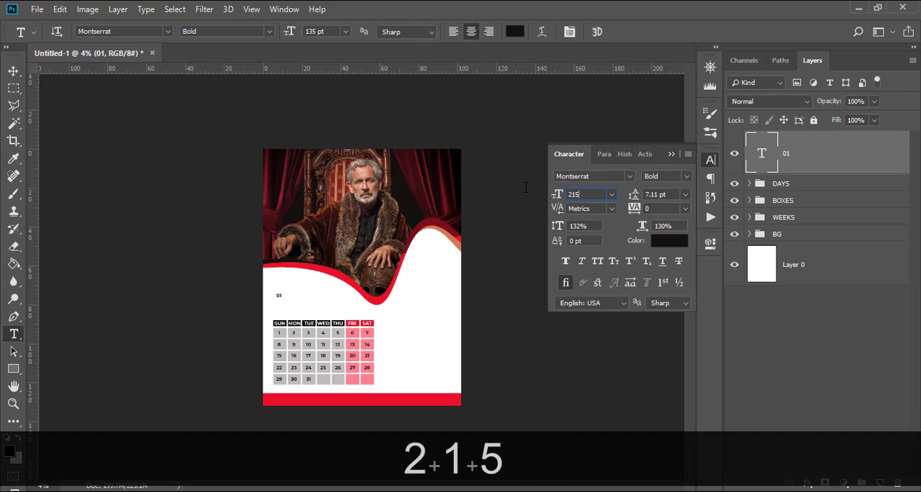
pyautogui.press('Return')
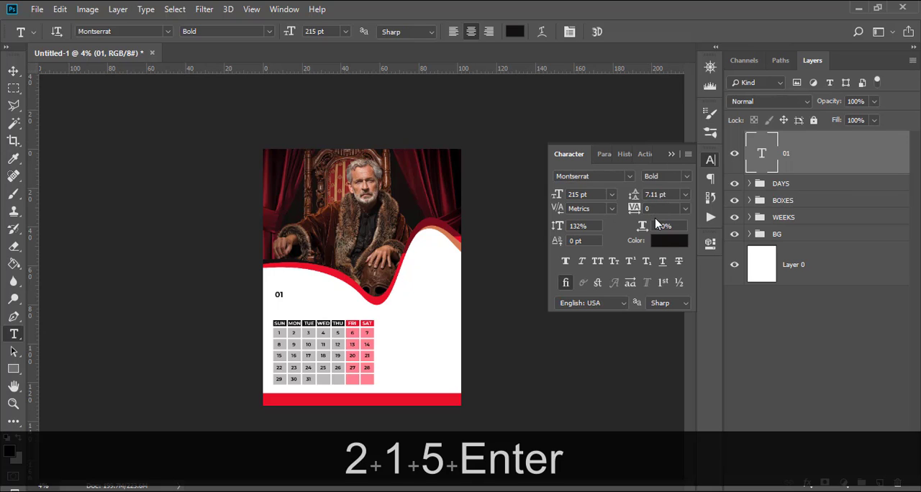
# Move the 01 text down to sit just above the SUN header.
pyautogui.press('v')
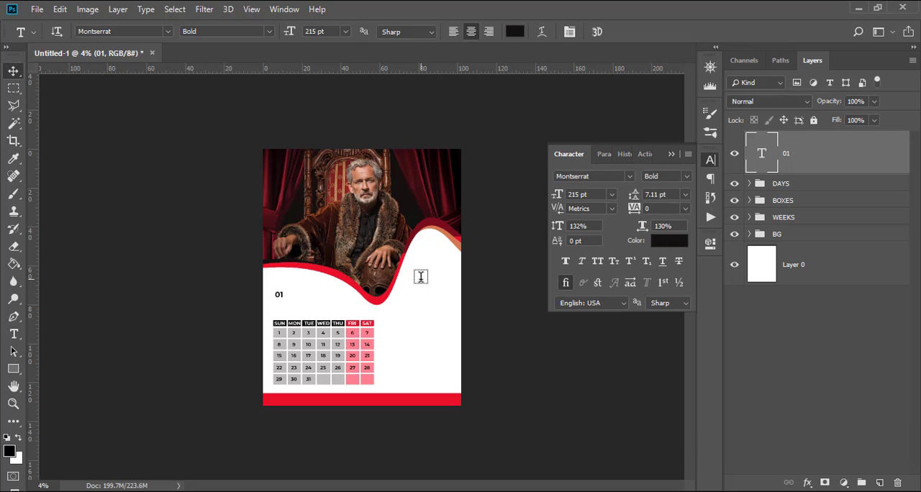
pyautogui.moveTo(268, 282); pyautogui.dragTo(272, 308)
pyautogui.hotkey('shift', 'Up')
# Duplicate the 01 text and place the copy directly to its right on the same line.
pyautogui.hotkey('ctrl', 'j')
pyautogui.press('v')
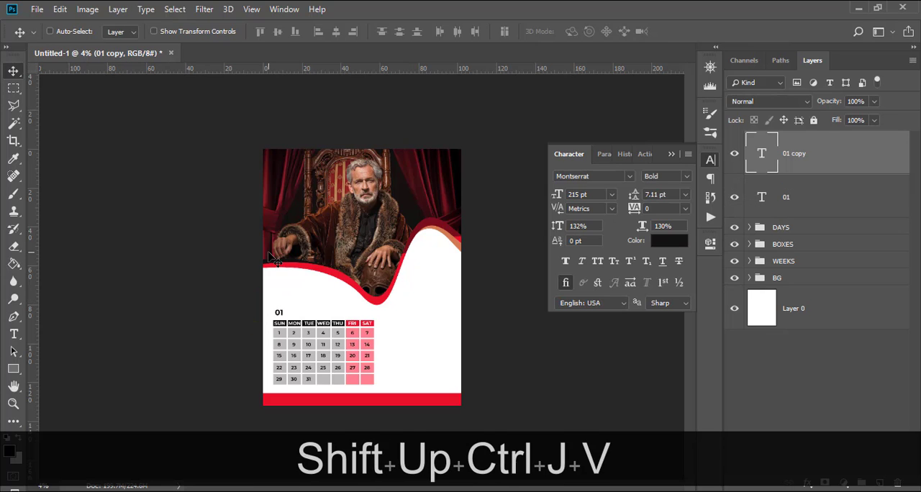
pyautogui.moveTo(298, 292); pyautogui.dragTo(306, 294)
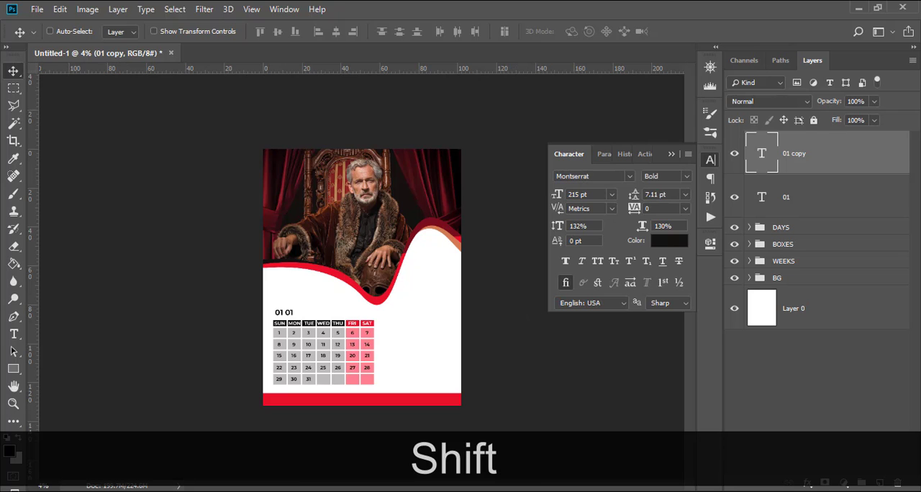
# Copy the word JANUARY from 178.txt in Notepad and return to Photoshop.
pyautogui.click(382, 490)
pyautogui.moveTo(398, 218); pyautogui.dragTo(342, 217)
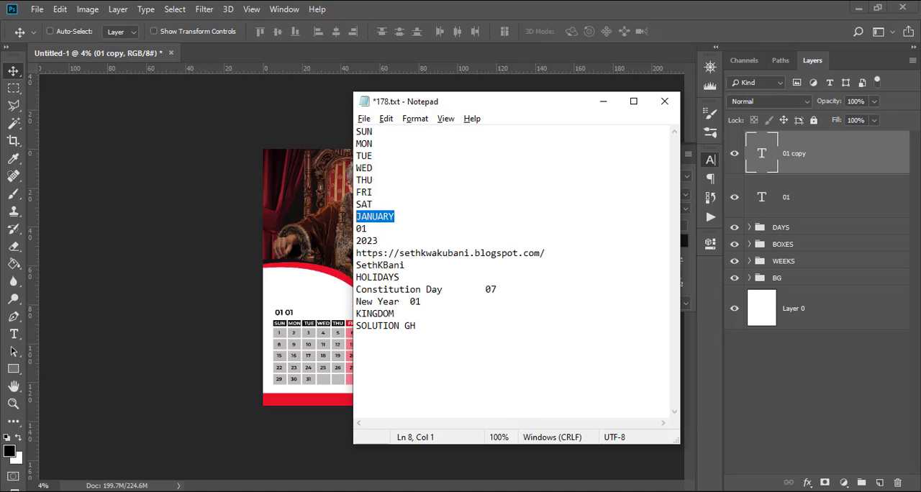
pyautogui.hotkey('ctrl', 'c')
pyautogui.click(492, 5)
# Replace the text of the 01 copy with JANUARY and move it clear to the right of 01.
pyautogui.doubleClick(763, 160)
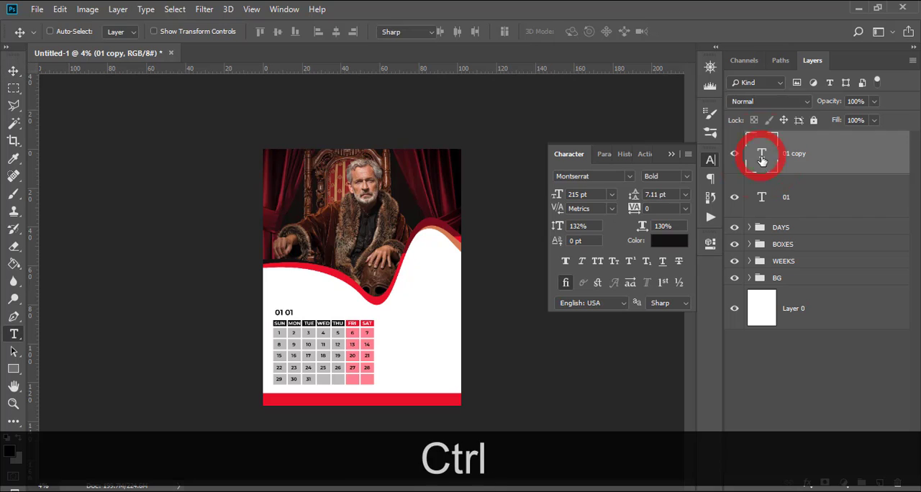
pyautogui.hotkey('ctrl', 'v')
pyautogui.click(14, 70)
pyautogui.press('v')
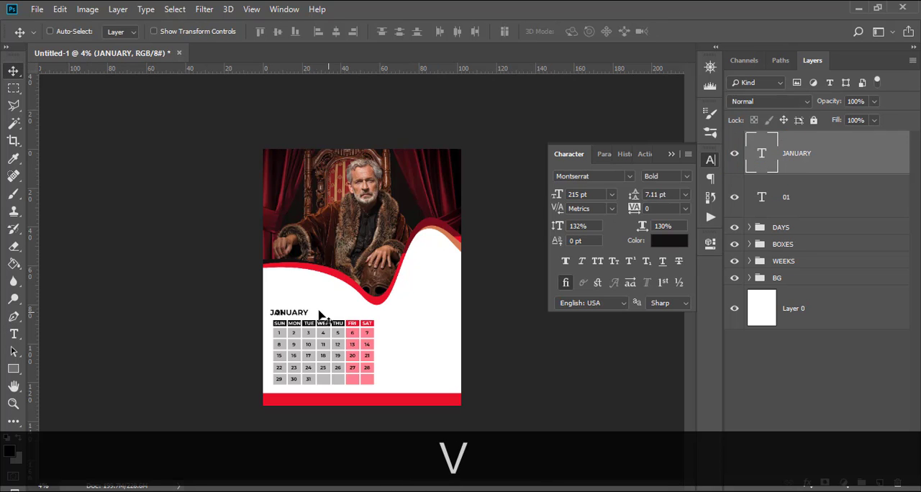
pyautogui.moveTo(319, 312); pyautogui.dragTo(337, 312)
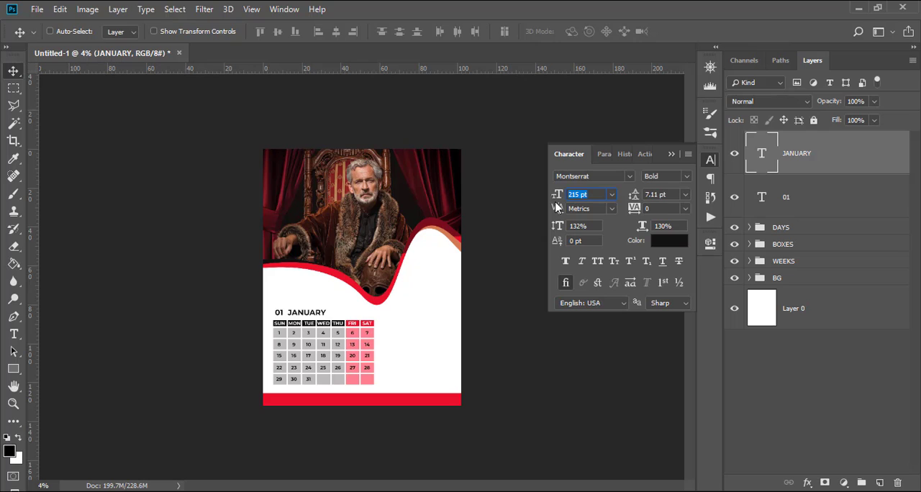
# Set the JANUARY text to 343 pt and colour it red ea0a27, sampled from the bottom bar.
pyautogui.write('343')
pyautogui.press('Return')
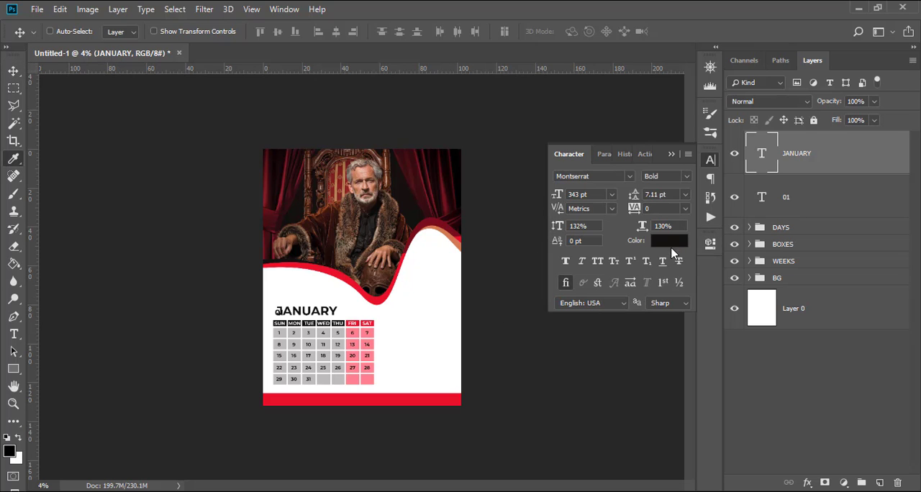
pyautogui.click(669, 240)
pyautogui.click(397, 400)
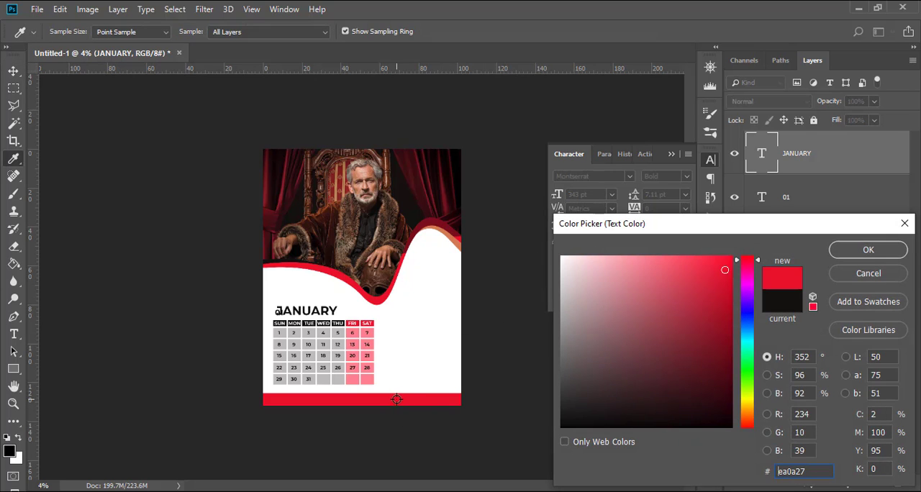
pyautogui.click(868, 250)
# Move the enlarged JANUARY text right until it stands clear beside 01.
pyautogui.press('v')
pyautogui.hotkey('shift', 'Right')
pyautogui.hotkey('shift', 'Right')
pyautogui.hotkey('shift', 'Right')
pyautogui.hotkey('shift', 'Right')
pyautogui.hotkey('shift', 'Right')
pyautogui.hotkey('shift', 'Right')
pyautogui.hotkey('shift', 'Right')
pyautogui.hotkey('shift', 'Right')
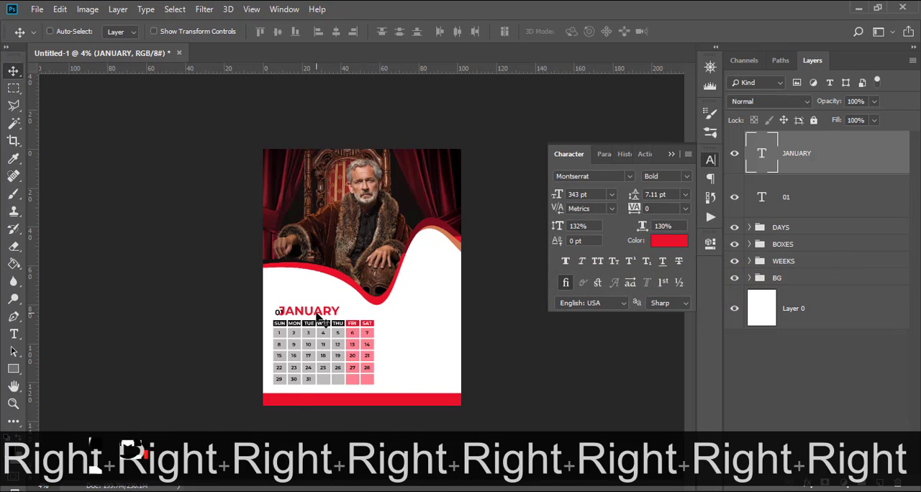
pyautogui.moveTo(319, 318); pyautogui.dragTo(324, 317)
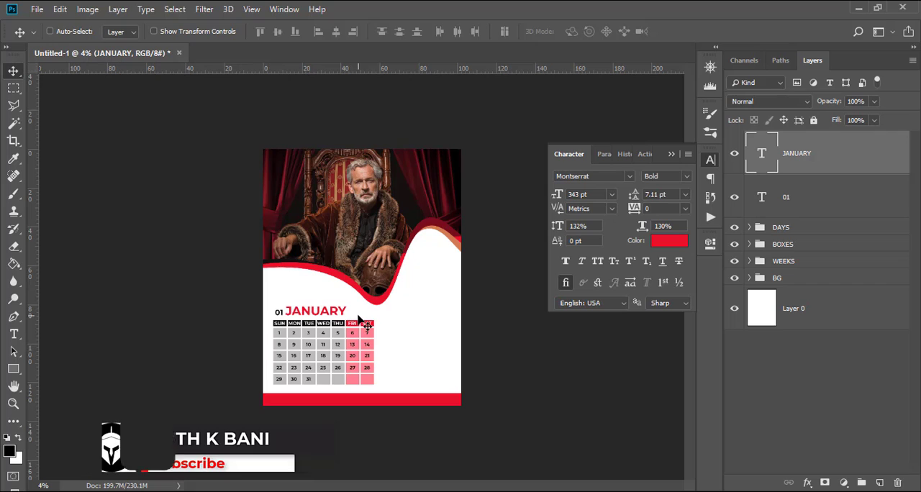
# Duplicate the JANUARY text and move the copy directly above the original.
pyautogui.hotkey('ctrl', 'j')
pyautogui.press('v')
pyautogui.moveTo(321, 320); pyautogui.dragTo(321, 309)
# Copy 2023 from 178.txt in Notepad, return to Photoshop and replace the JANUARY copy's text with it.
pyautogui.hotkey('alt', 'Tab')
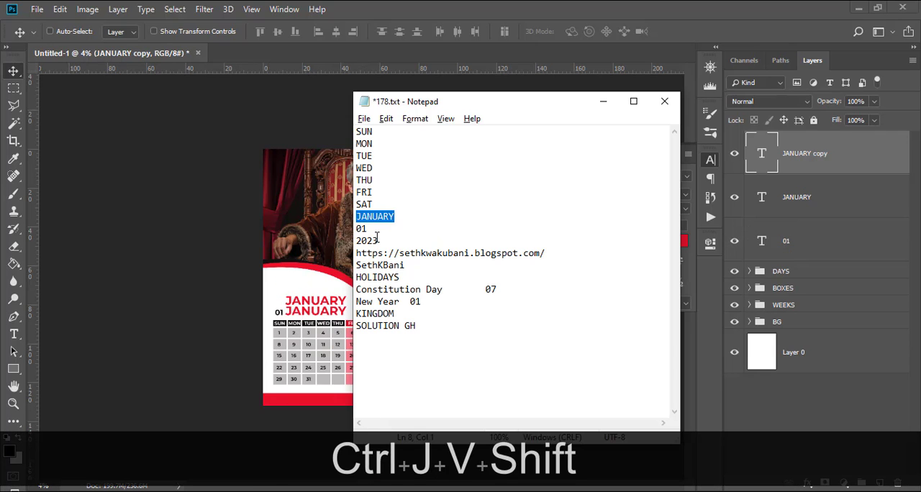
pyautogui.moveTo(379, 240); pyautogui.dragTo(344, 246)
pyautogui.hotkey('ctrl', 'c')
pyautogui.click(485, 9)
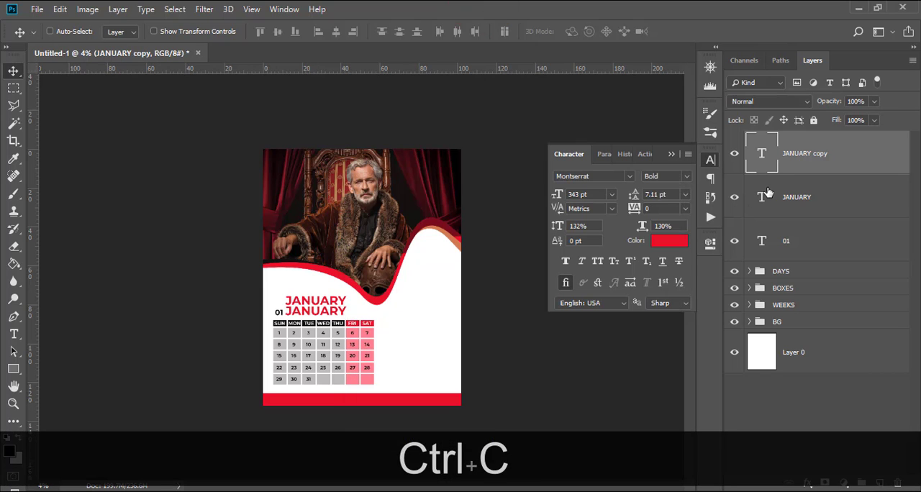
pyautogui.doubleClick(762, 154)
pyautogui.hotkey('ctrl', 'v')
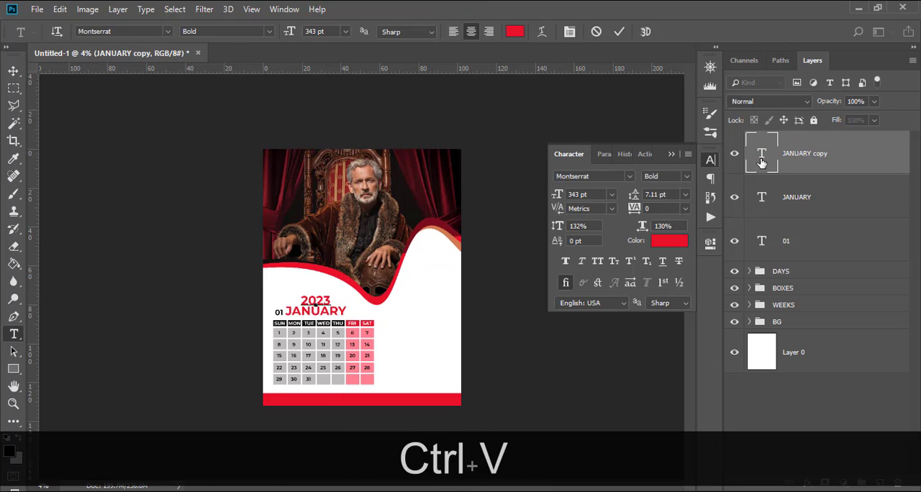
pyautogui.hotkey('ctrl', 'Return')
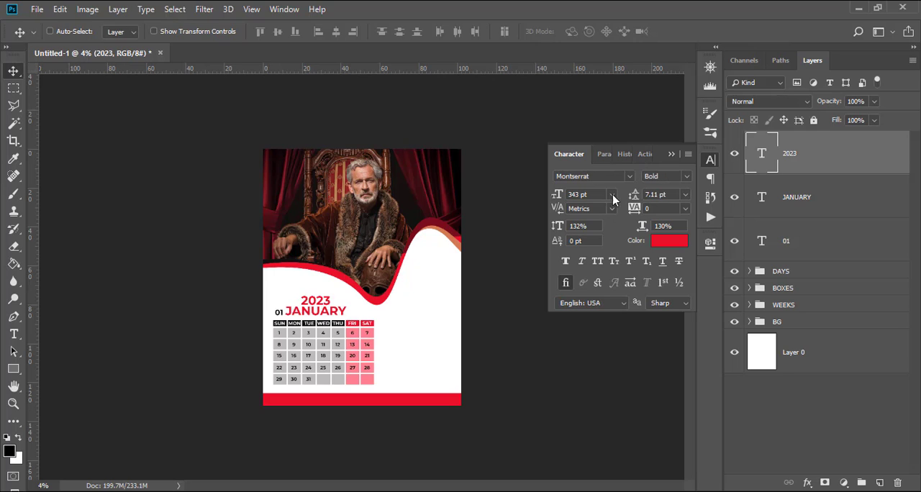
# Try to set the 2023 text's font size to 593 pt.
pyautogui.click(598, 197)
pyautogui.write('593')
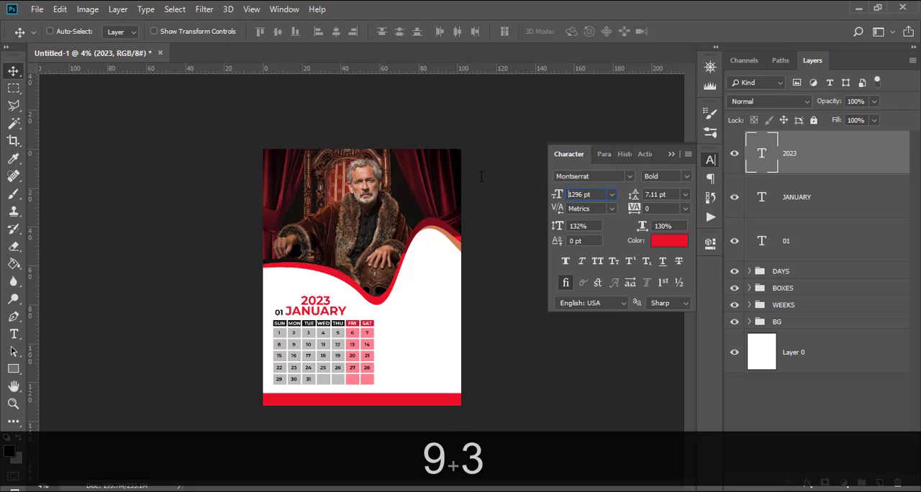
pyautogui.press('Return')
pyautogui.click(471, 197)
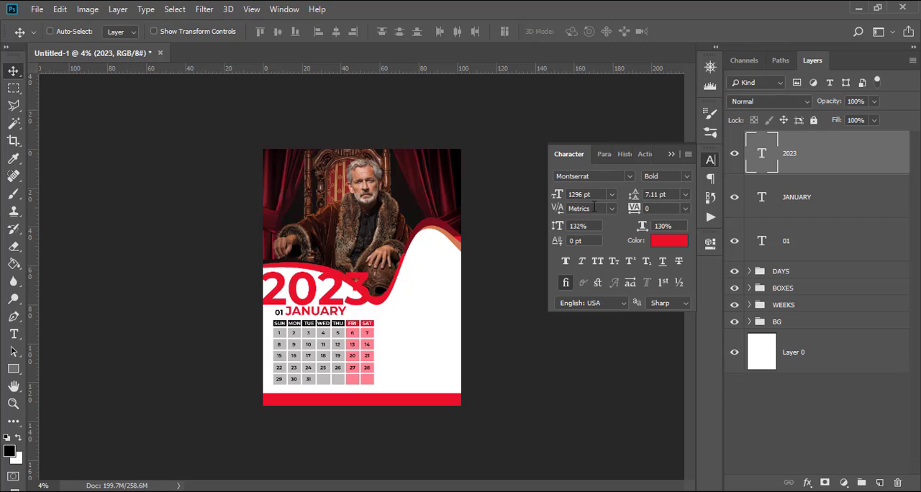
# Set the font size of the oversized 2023 text to 593 pt in its type layer properties.
pyautogui.click(712, 244)
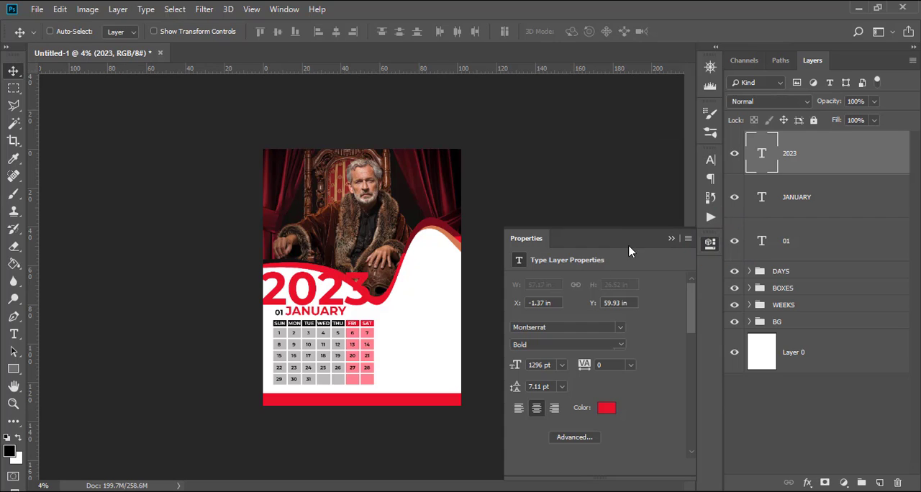
pyautogui.click(552, 365)
pyautogui.write('593')
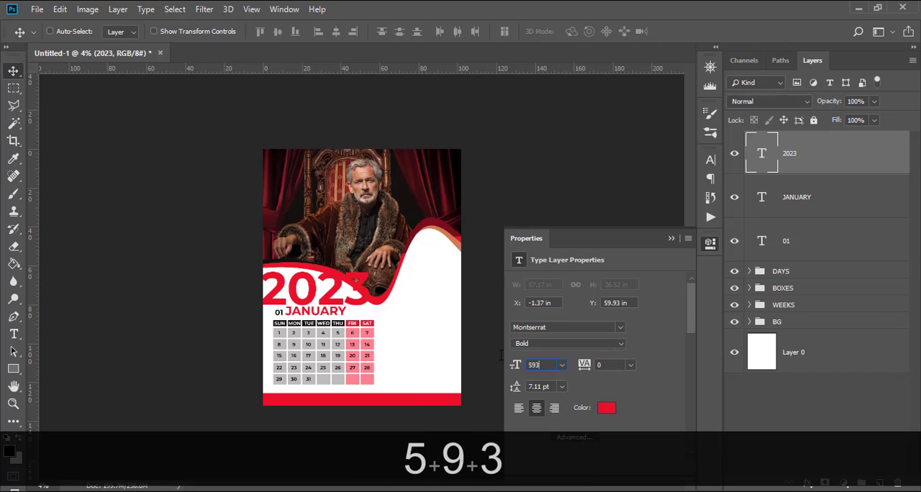
pyautogui.press('Return')
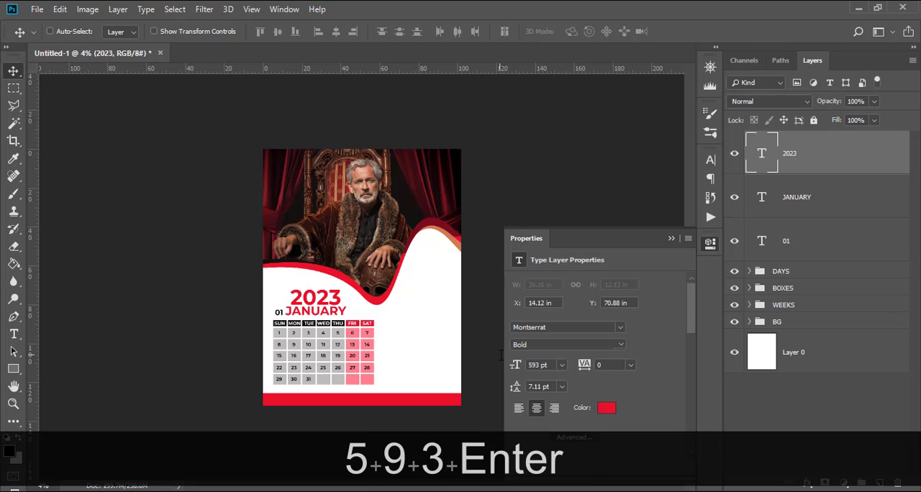
pyautogui.click(670, 240)
# Nudge the 2023 text left until its left edge lines up with JANUARY.
pyautogui.hotkey('shift', 'Left')
pyautogui.hotkey('shift', 'Left')
pyautogui.hotkey('shift', 'Left')
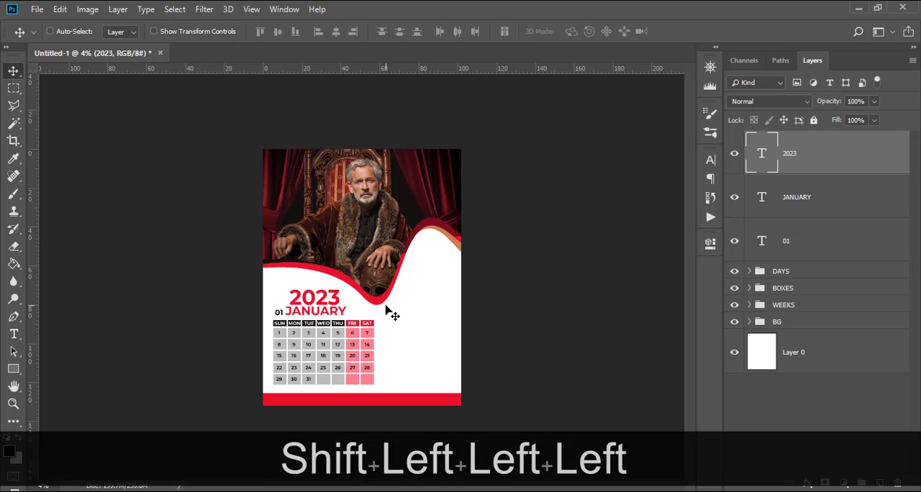
pyautogui.hotkey('shift', 'Left')
pyautogui.hotkey('shift', 'Left')
pyautogui.hotkey('shift', 'Left')
pyautogui.hotkey('shift', 'Left')
pyautogui.hotkey('shift', 'Left')
pyautogui.hotkey('shift', 'Left')
pyautogui.hotkey('shift', 'Left')
pyautogui.hotkey('shift', 'Left')
pyautogui.hotkey('shift', 'Left')
pyautogui.hotkey('shift', 'Left')
pyautogui.hotkey('shift', 'Left')
pyautogui.hotkey('shift', 'Left')
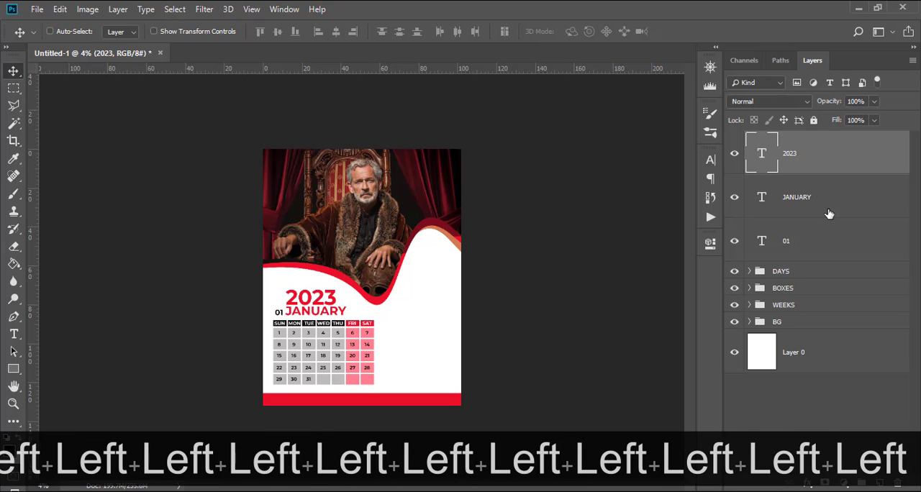
# Recolour the 2023 text near-black by sampling the dark area at the photo's lower left edge.
pyautogui.click(710, 160)
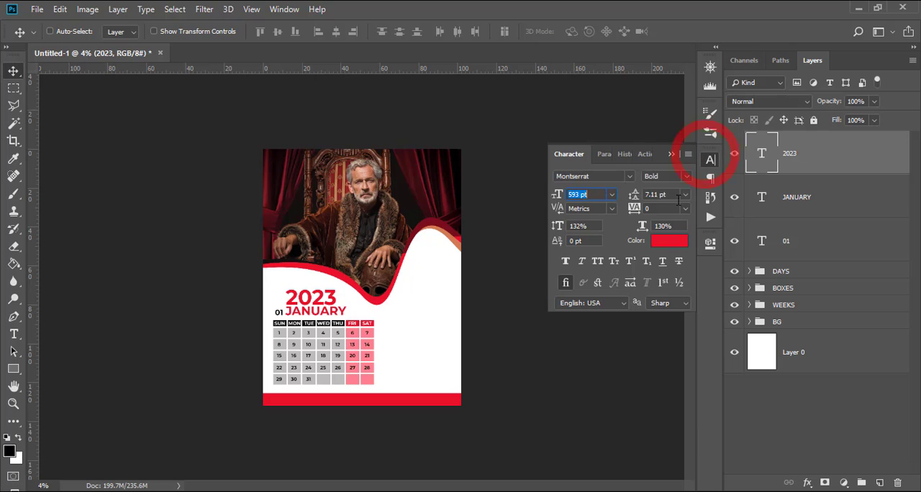
pyautogui.click(669, 243)
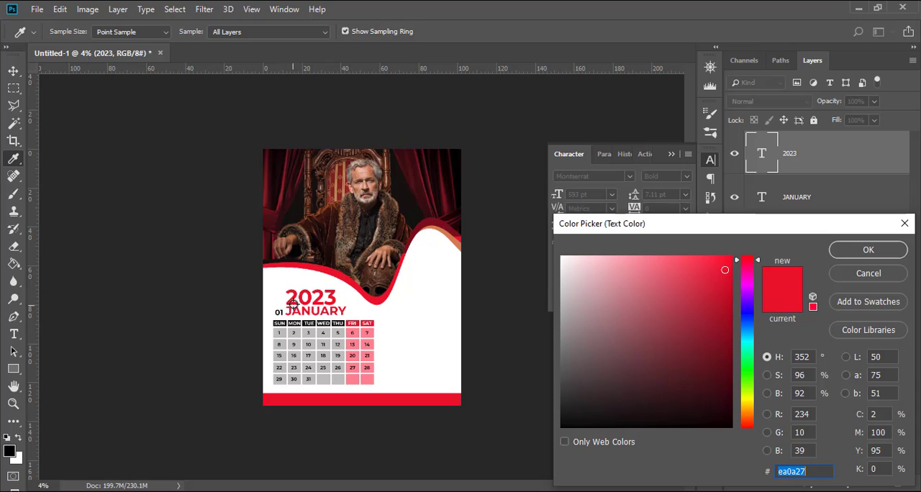
pyautogui.click(265, 260)
pyautogui.click(866, 251)
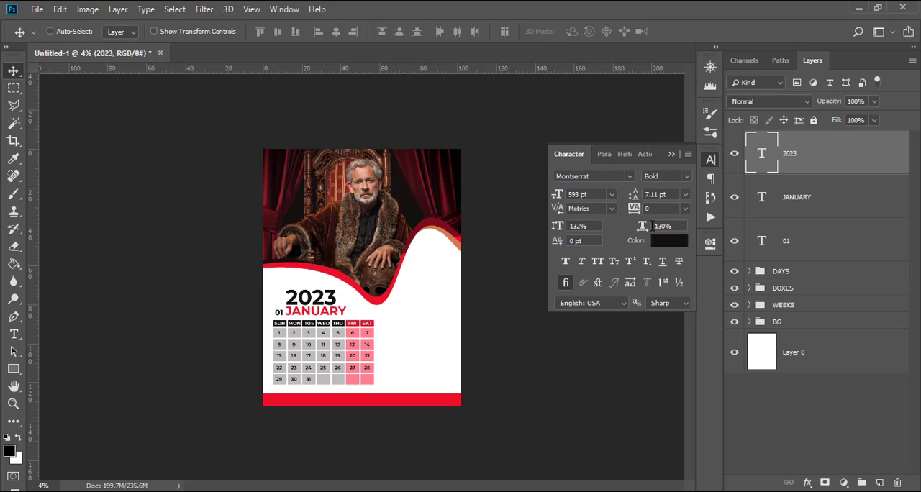
# Group the 2023, JANUARY and 01 layers, name the group 2023 MONTH, and toggle its visibility off and on to check it.
pyautogui.click(789, 161)
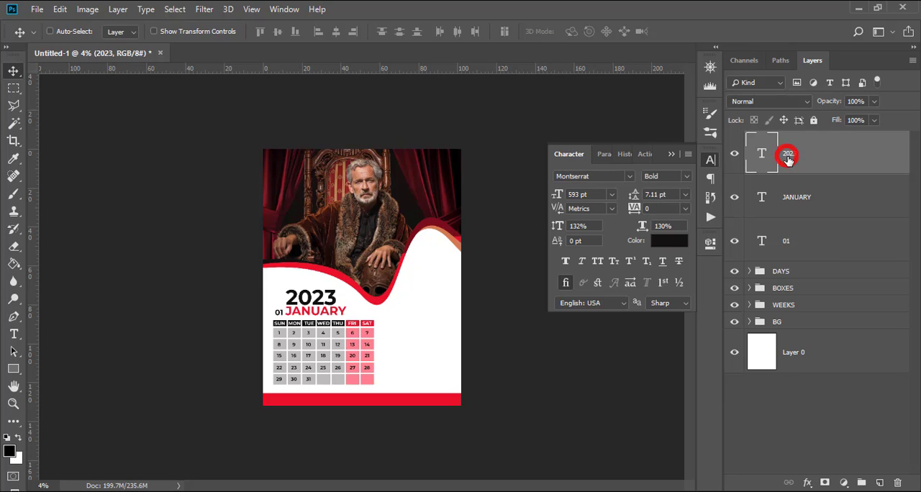
pyautogui.keyDown('shift'); pyautogui.click(795, 244); pyautogui.keyUp('shift')
pyautogui.hotkey('ctrl', 'shift', 'g')
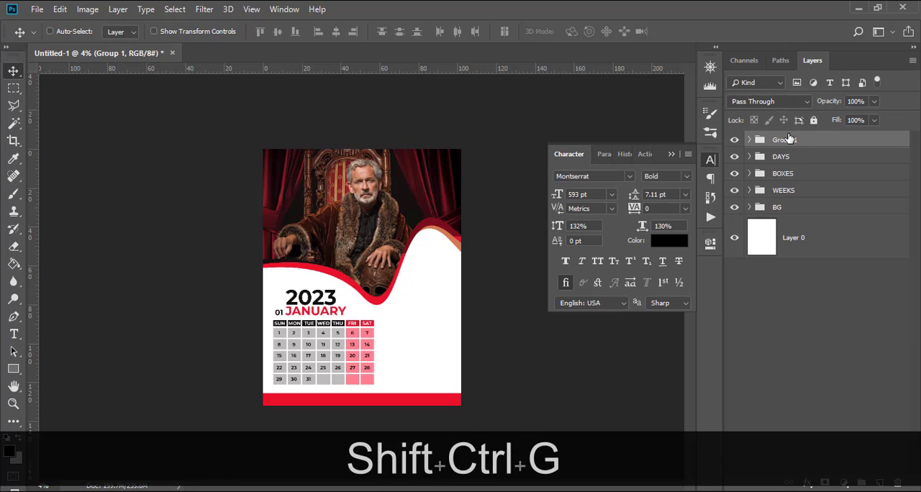
pyautogui.doubleClick(777, 141)
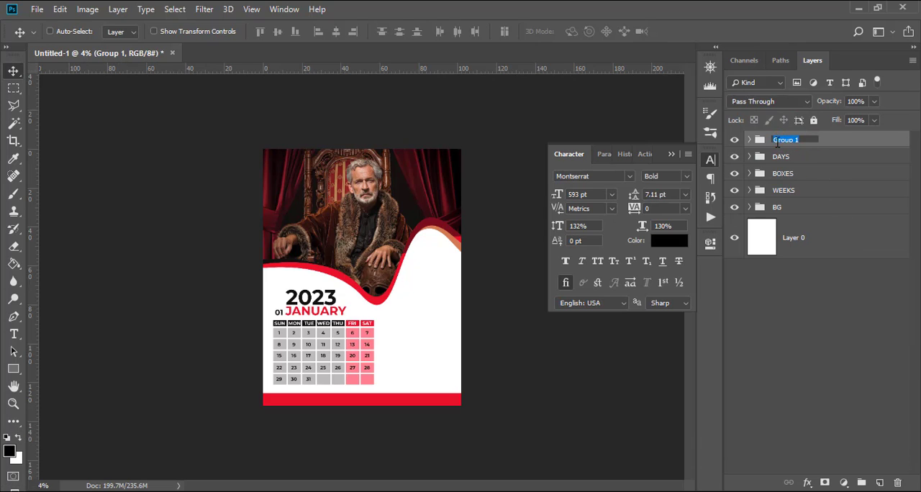
pyautogui.write('202')
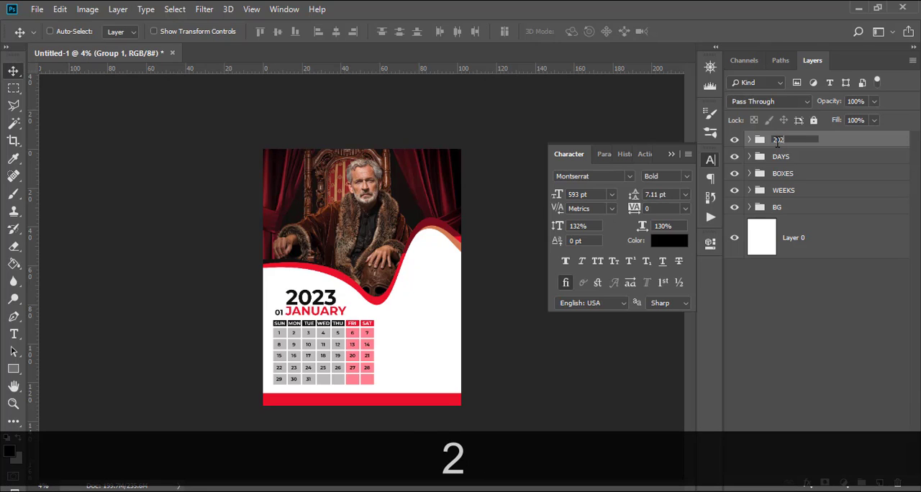
pyautogui.write('3 M')
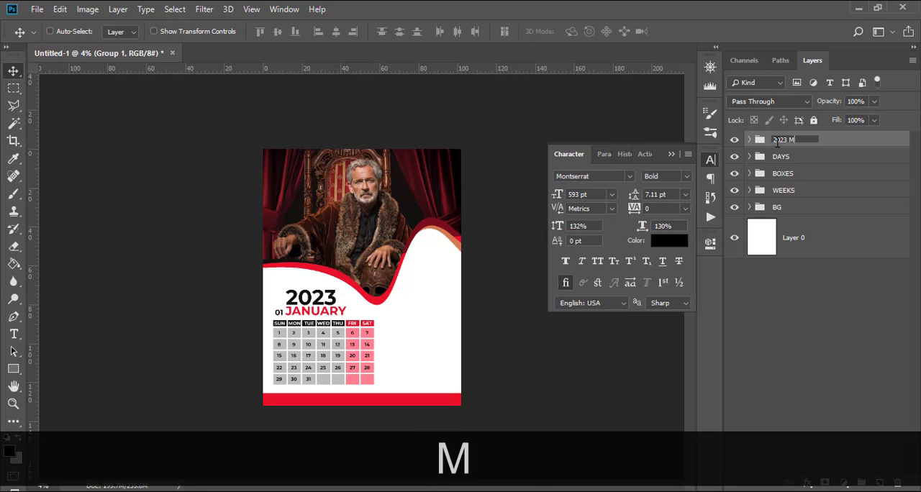
pyautogui.write('ONTH')
pyautogui.press('Return')
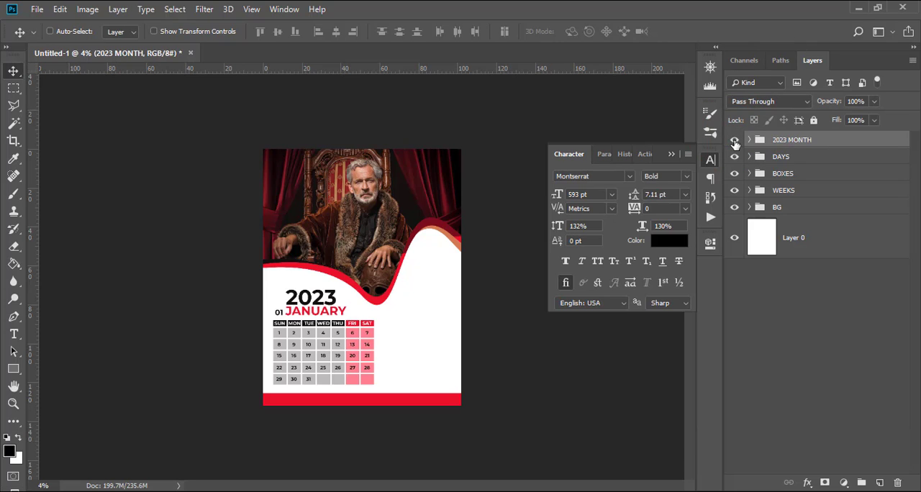
pyautogui.click(735, 140)
pyautogui.click(735, 140)
# Add a text layer in the white area containing the blogspot web address copied from 178.txt in Notepad.
pyautogui.press('t')
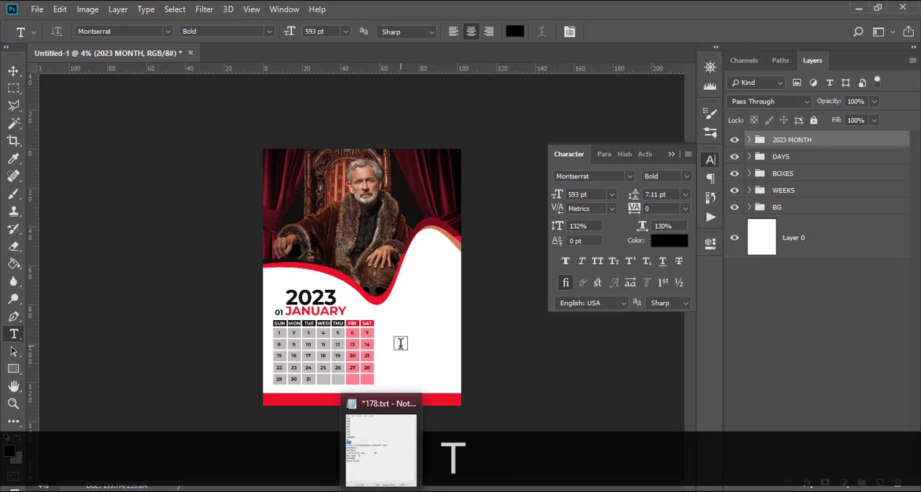
pyautogui.click(400, 345)
pyautogui.hotkey('alt', 'Tab')
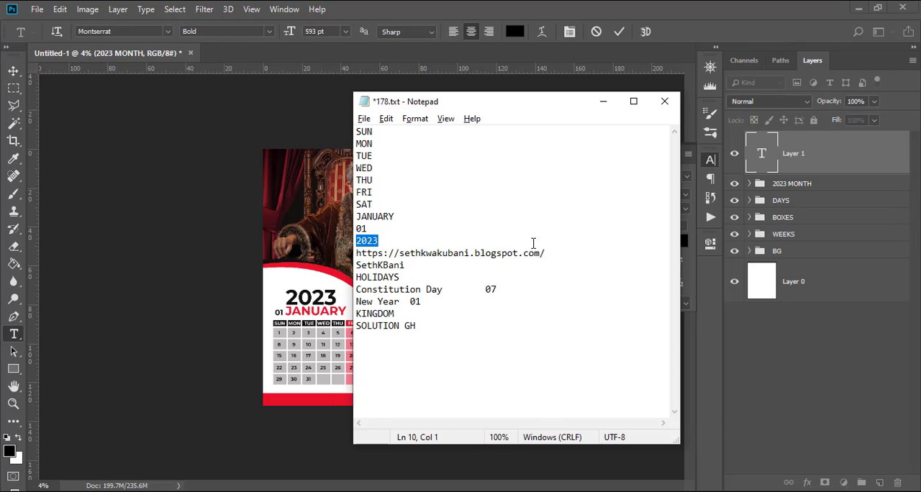
pyautogui.moveTo(546, 254); pyautogui.dragTo(347, 255)
pyautogui.hotkey('ctrl', 'c')
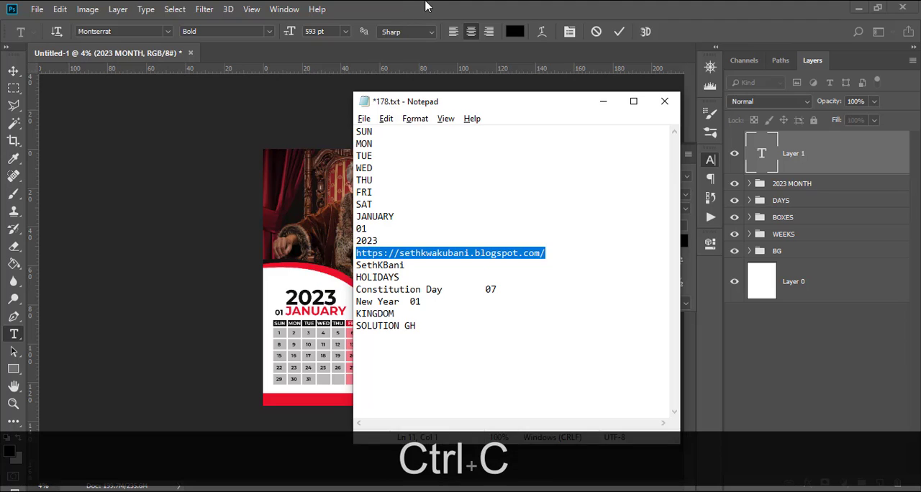
pyautogui.click(426, 6)
pyautogui.hotkey('ctrl', 'v')
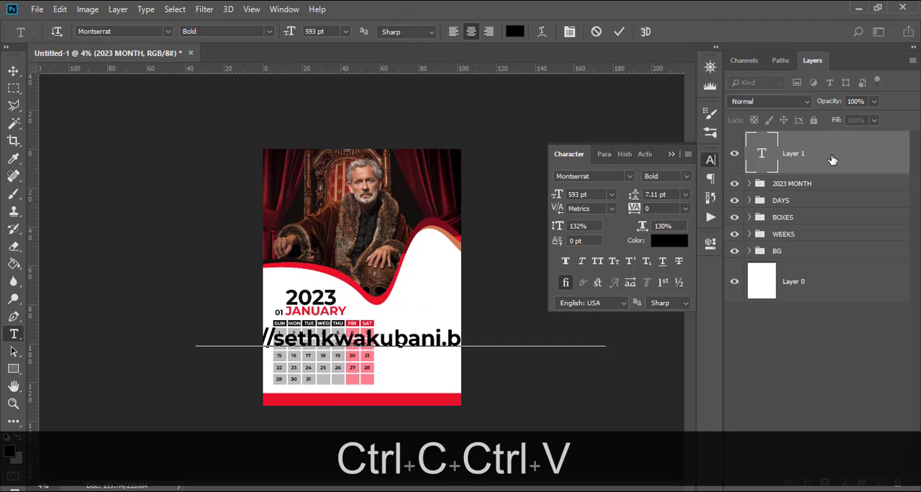
pyautogui.click(833, 159)
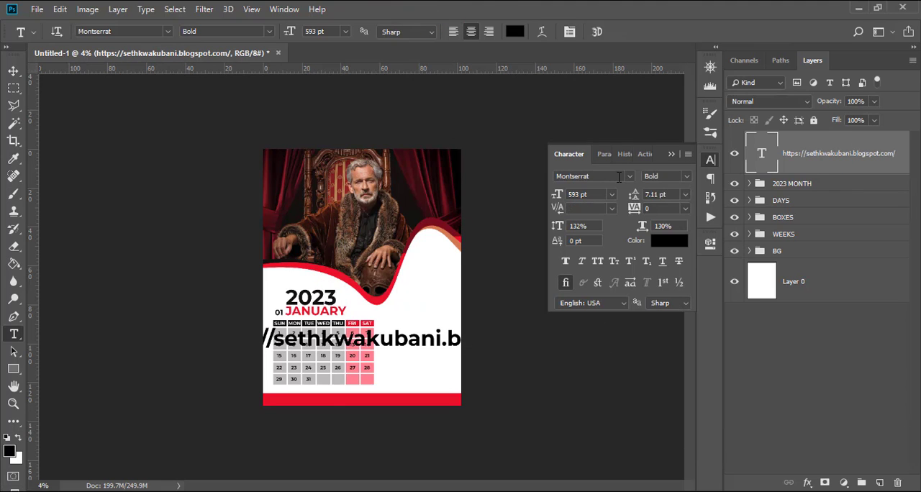
# Format the web address text as Montserrat Medium at 135 pt and colour it white.
pyautogui.click(686, 177)
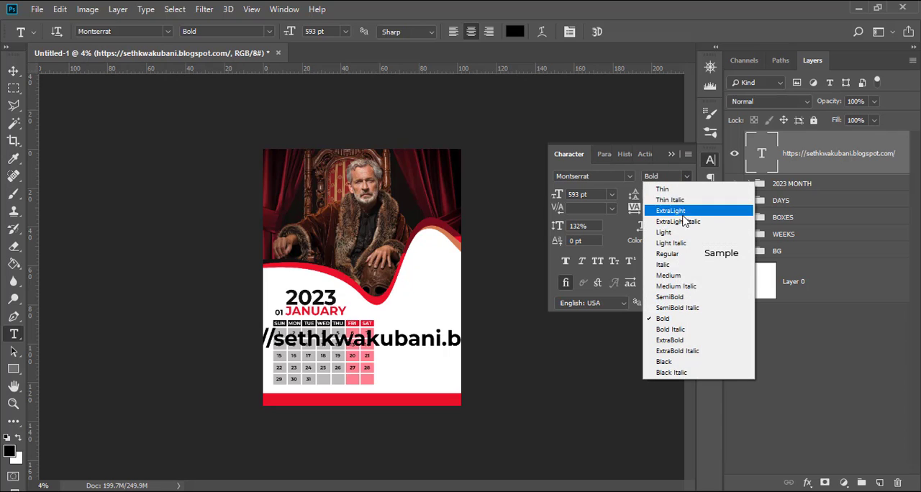
pyautogui.click(677, 274)
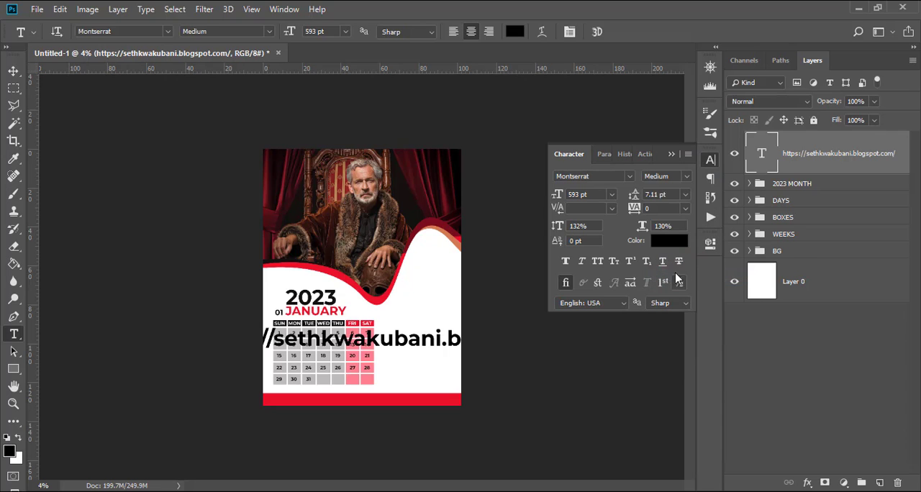
pyautogui.click(590, 194)
pyautogui.write('1')
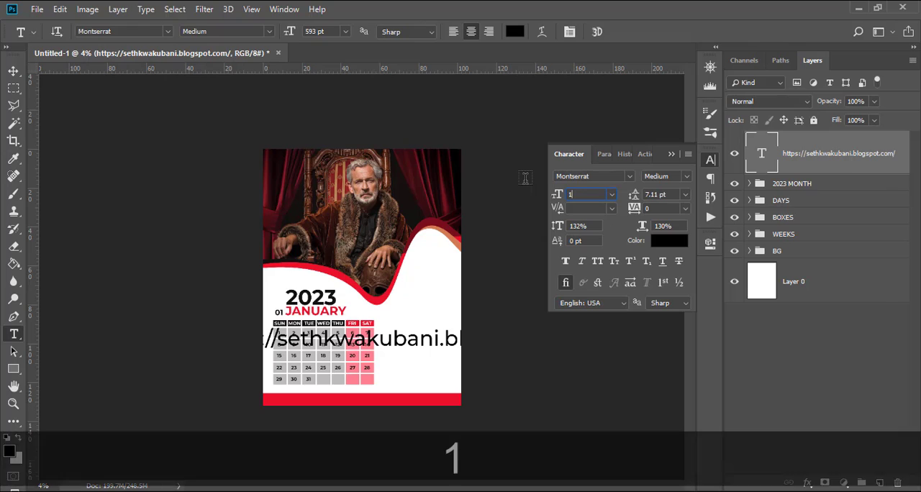
pyautogui.write('35')
pyautogui.press('Return')
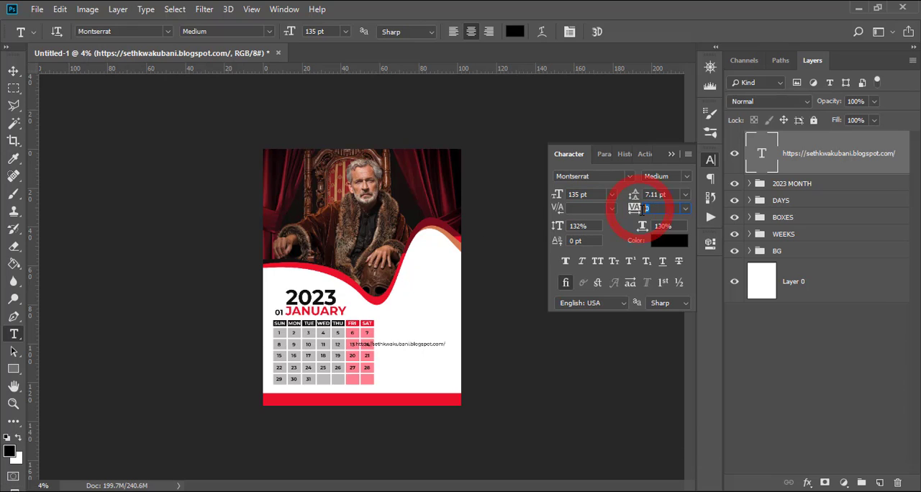
pyautogui.click(669, 241)
pyautogui.click(585, 269)
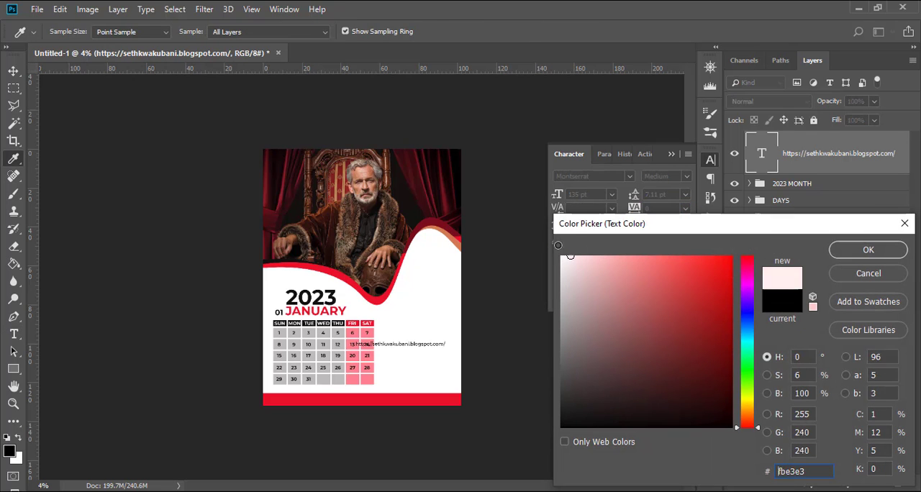
pyautogui.click(848, 250)
# Move the web address text onto the left part of the red bottom bar and centre it vertically there.
pyautogui.press('v')
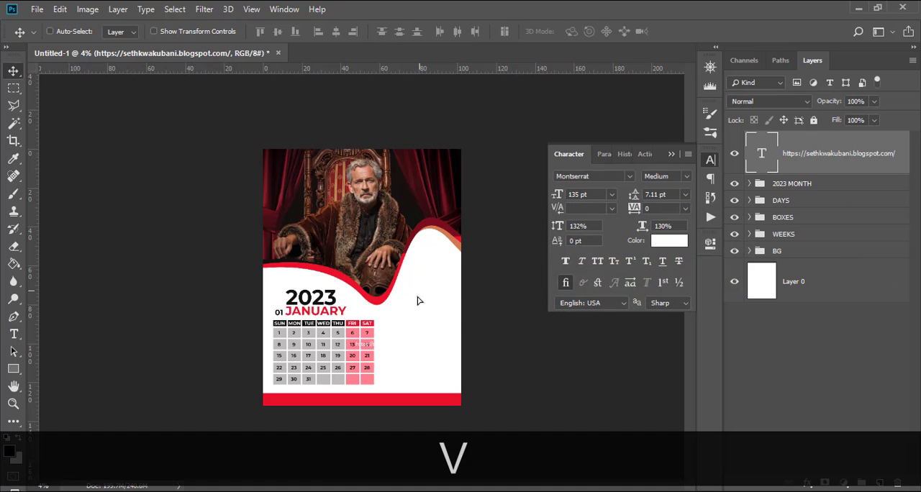
pyautogui.moveTo(418, 301); pyautogui.dragTo(357, 351)
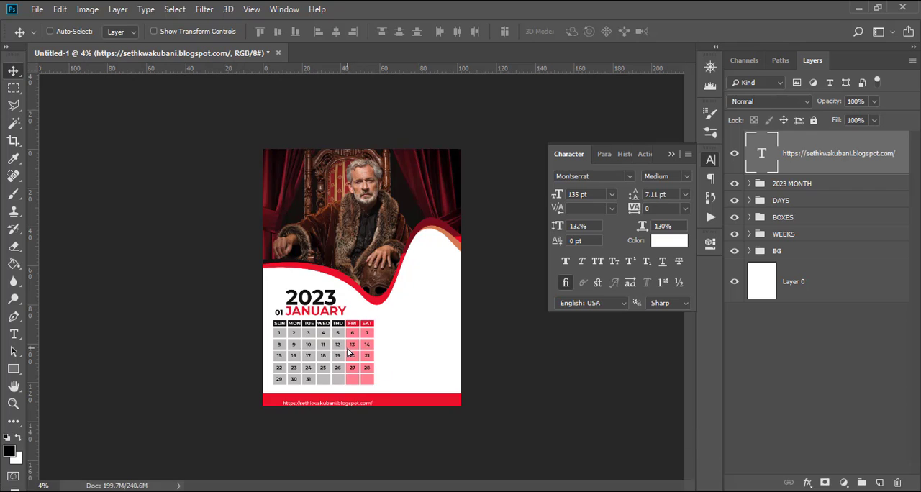
pyautogui.press('Up')
pyautogui.press('Up')
pyautogui.press('Up')
pyautogui.press('Up')
pyautogui.press('Up')
pyautogui.press('Up')
pyautogui.press('Down')
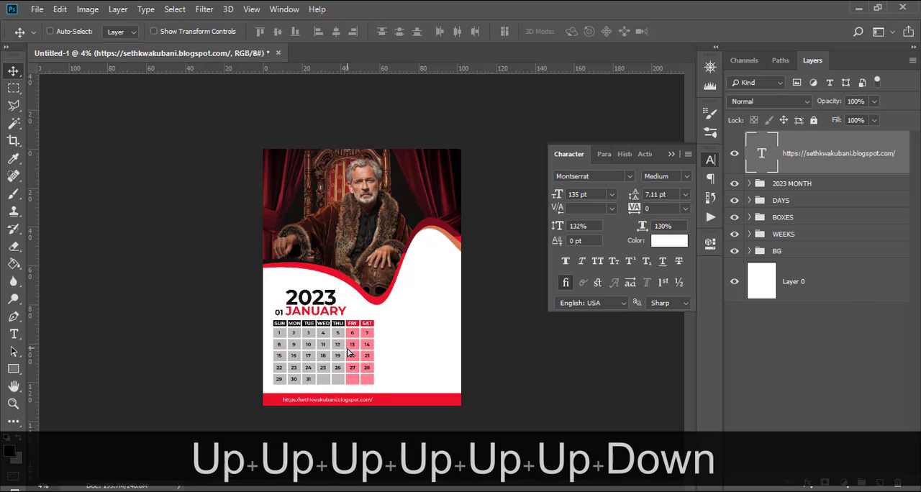
pyautogui.hotkey('ctrl', '=')
pyautogui.hotkey('ctrl', '=')
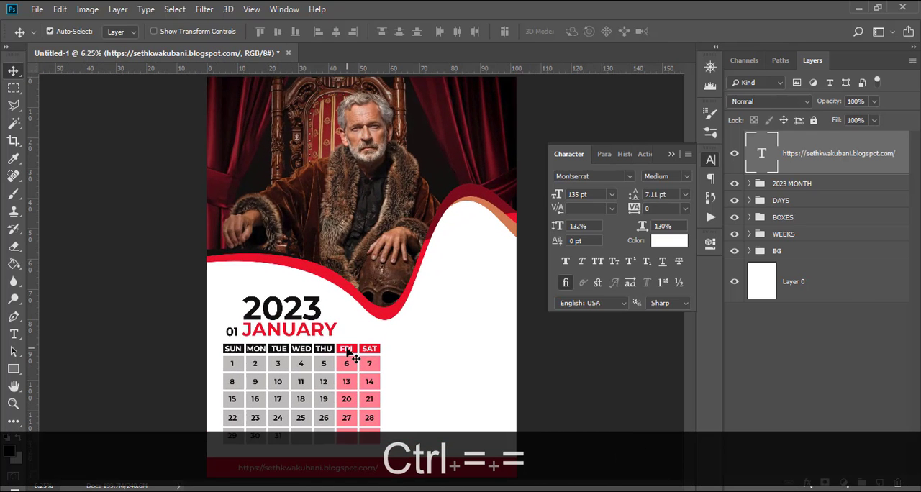
pyautogui.hotkey('ctrl', '=')
pyautogui.scroll(-5, 356, 352)
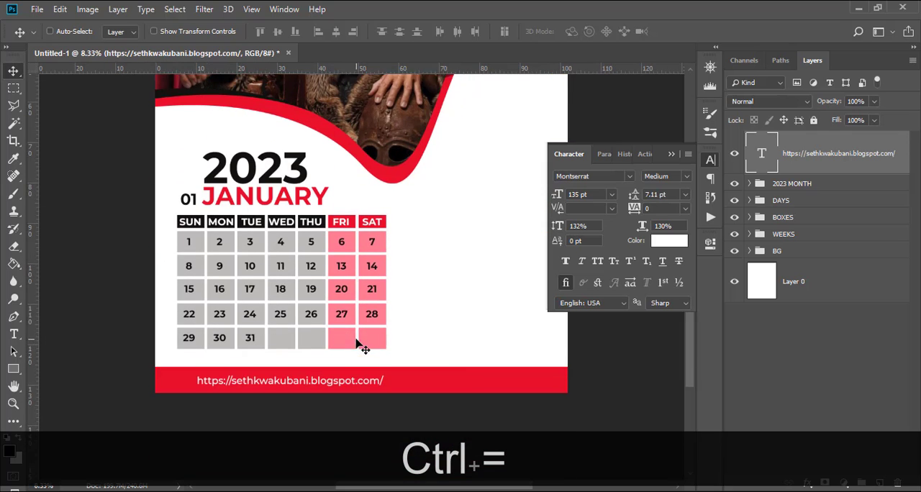
pyautogui.scroll(-2, 357, 344)
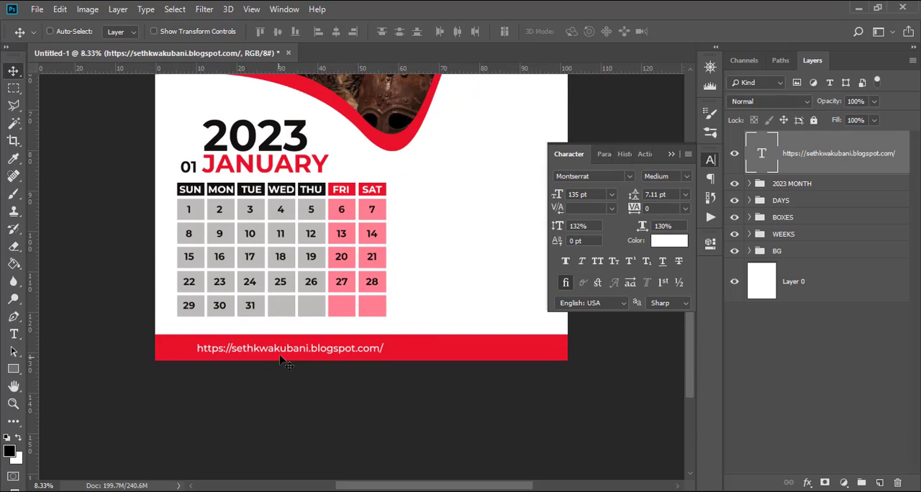
# Nudge the web address text slightly up and to the left, and place a duplicate of it at the red bar's right end.
pyautogui.press('Up')
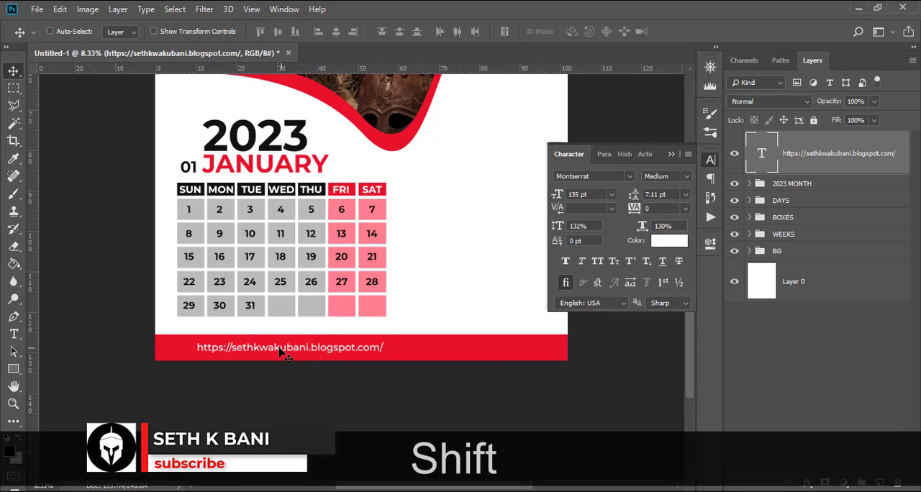
pyautogui.moveTo(284, 349); pyautogui.dragTo(280, 348)
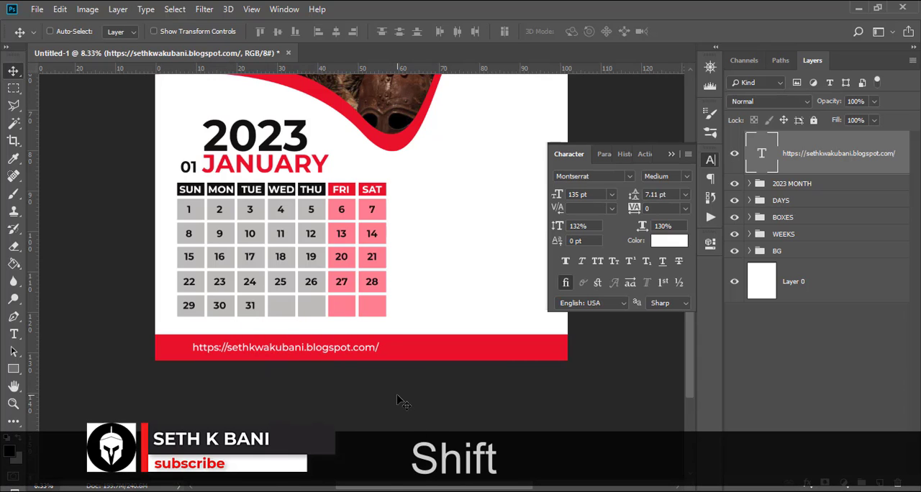
pyautogui.hotkey('ctrl', 'j')
pyautogui.moveTo(301, 352); pyautogui.dragTo(528, 352)
# Switch to 178.txt in Notepad, add an @ in front of the social media handle, and copy the whole handle.
pyautogui.hotkey('alt', 'Tab')
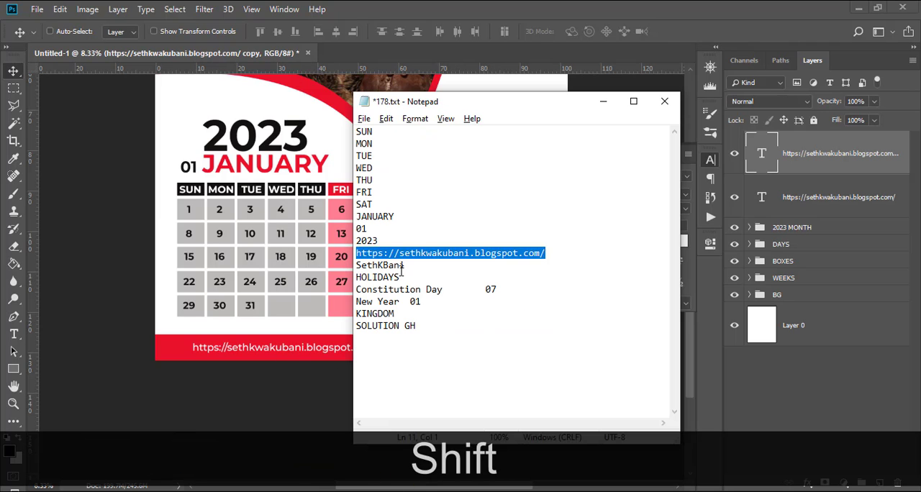
pyautogui.moveTo(404, 265); pyautogui.dragTo(335, 265)
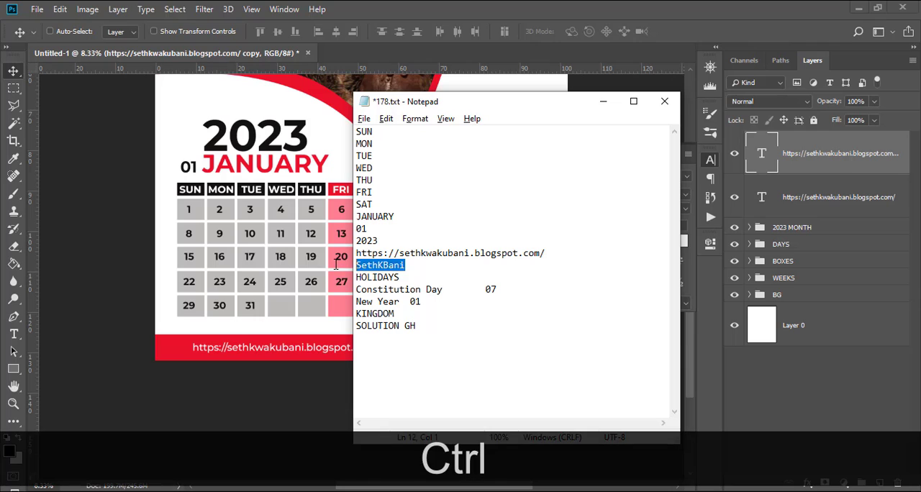
pyautogui.hotkey('ctrl', 'Left')
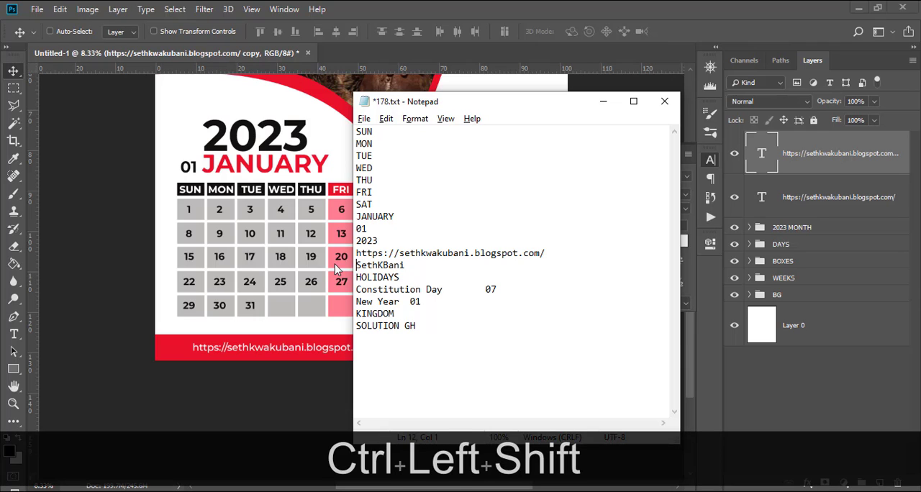
pyautogui.write('@')
pyautogui.moveTo(427, 271); pyautogui.dragTo(308, 263)
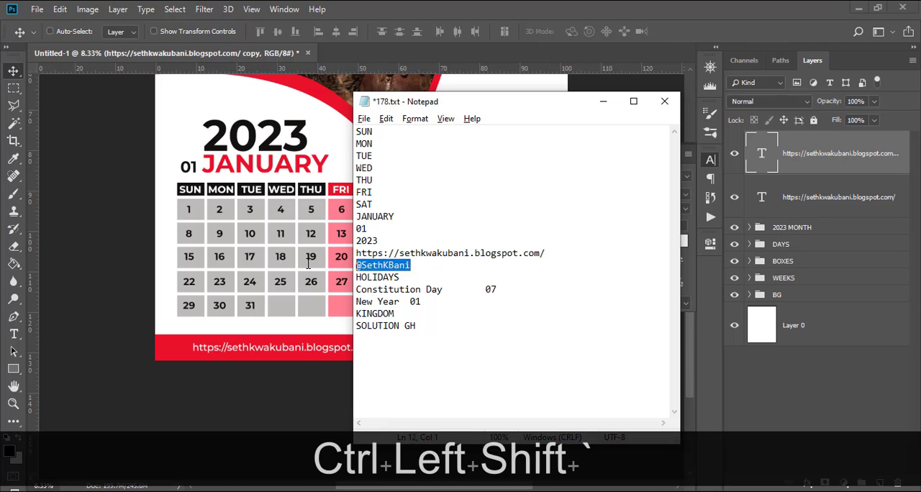
pyautogui.hotkey('ctrl', 'c')
# Back in Photoshop, replace the duplicated web address with the copied handle and shift it left within the red bar.
pyautogui.click(308, 263)
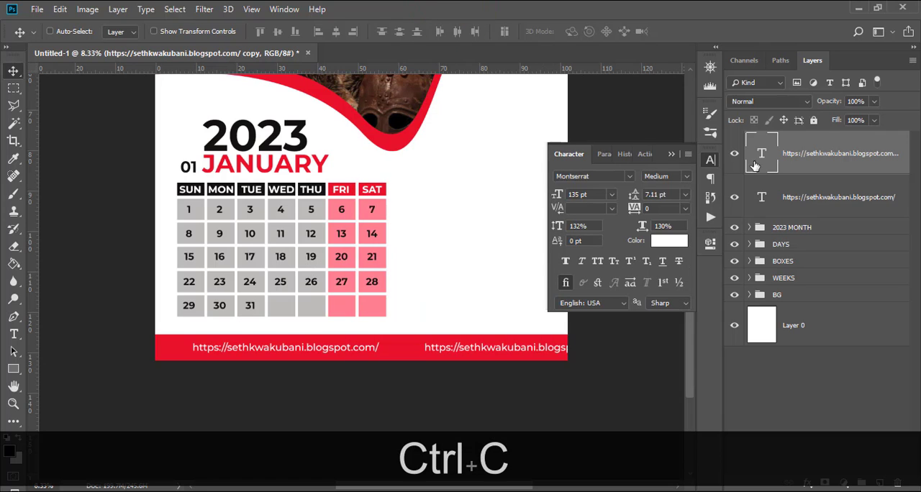
pyautogui.doubleClick(765, 154)
pyautogui.hotkey('ctrl', 'v')
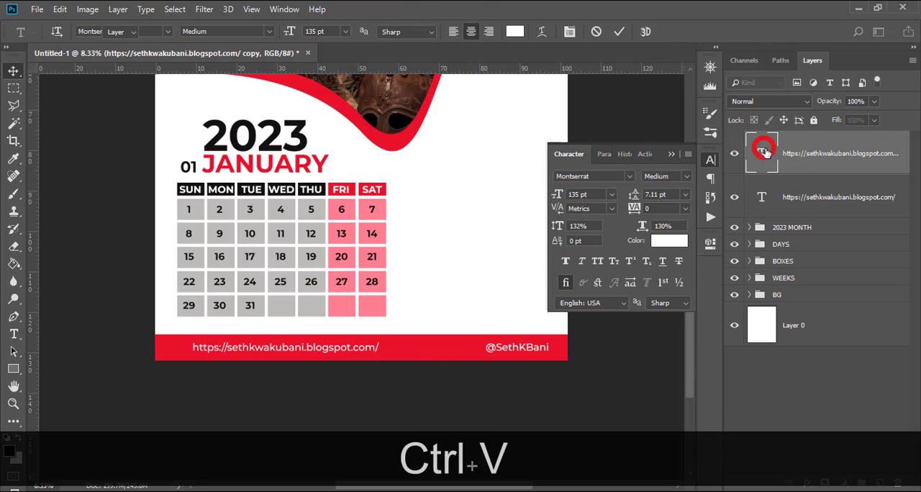
pyautogui.click(761, 152)
pyautogui.moveTo(520, 351); pyautogui.dragTo(489, 352)
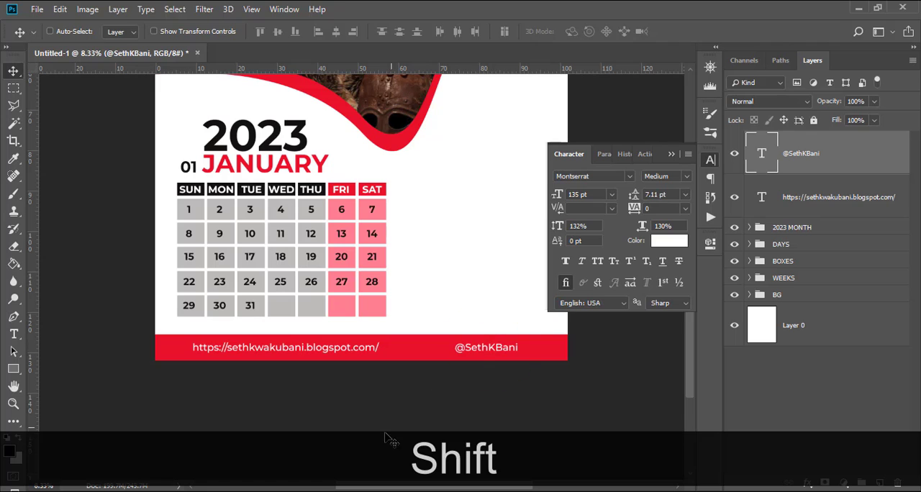
# Place the icons (22) image in the document and enlarge it proportionally to about 383%.
pyautogui.click(216, 442)
pyautogui.moveTo(302, 180); pyautogui.dragTo(311, 279)
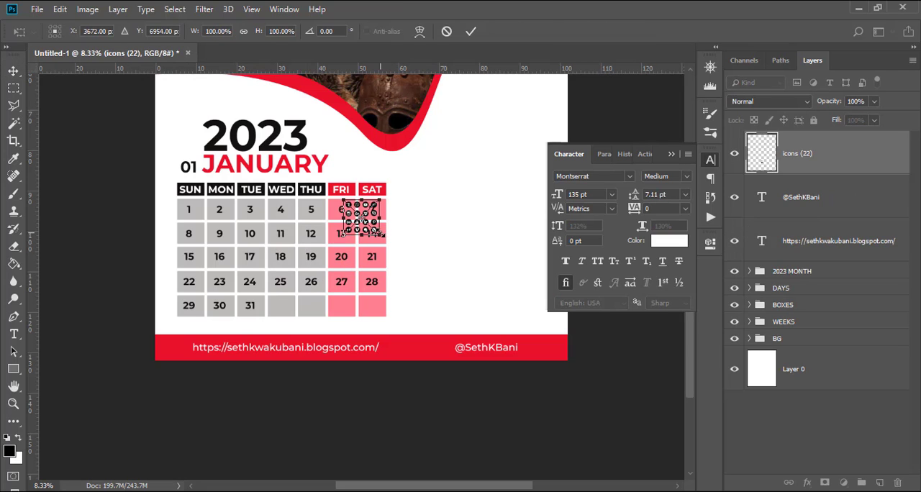
pyautogui.moveTo(383, 235); pyautogui.dragTo(431, 286)
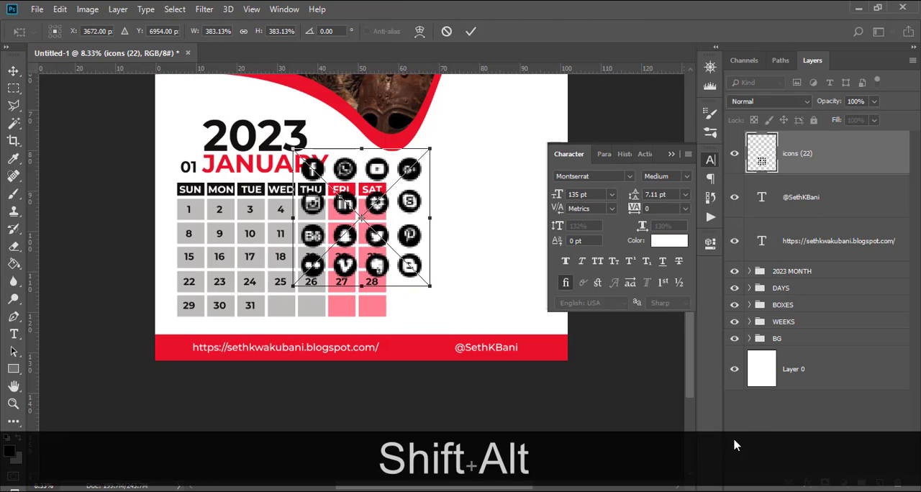
pyautogui.hotkey('shift', 'alt', 'Return')
# Copy the YouTube icon from the icon sheet onto its own layer and delete the icons (22) layer.
pyautogui.click(13, 87)
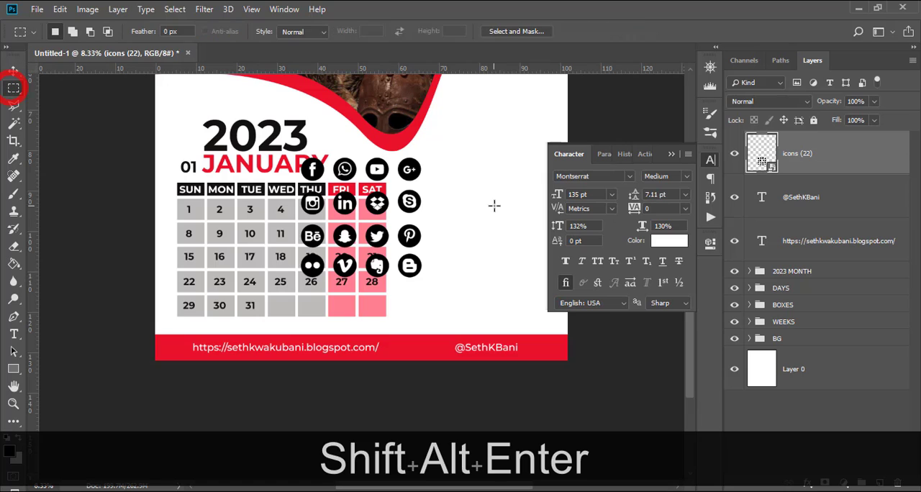
pyautogui.moveTo(358, 150); pyautogui.dragTo(389, 189)
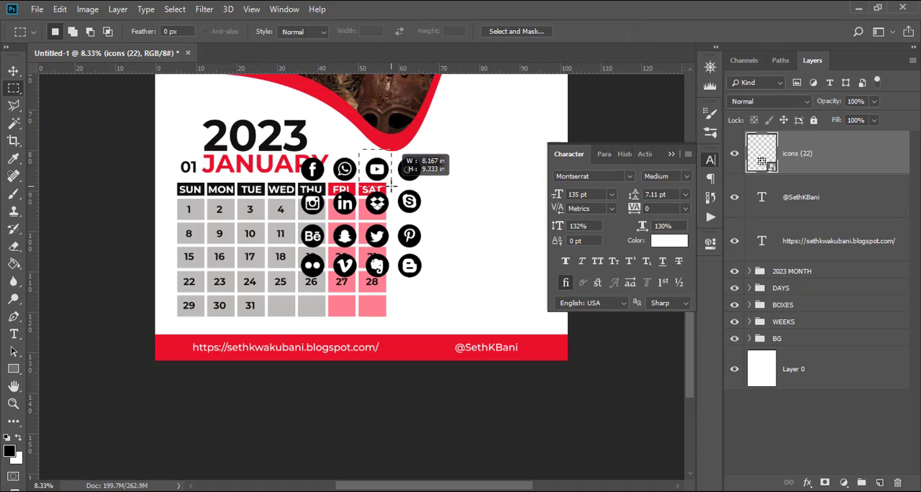
pyautogui.hotkey('ctrl', 'j')
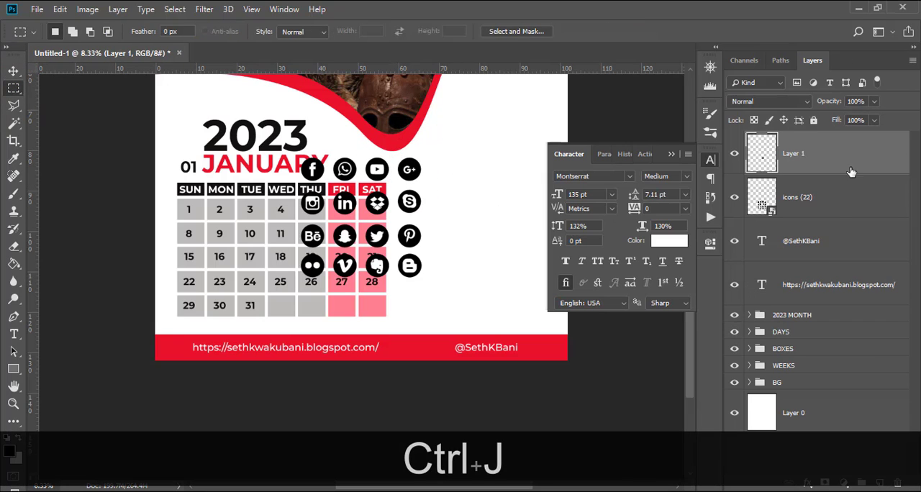
pyautogui.click(835, 203)
pyautogui.press('Delete')
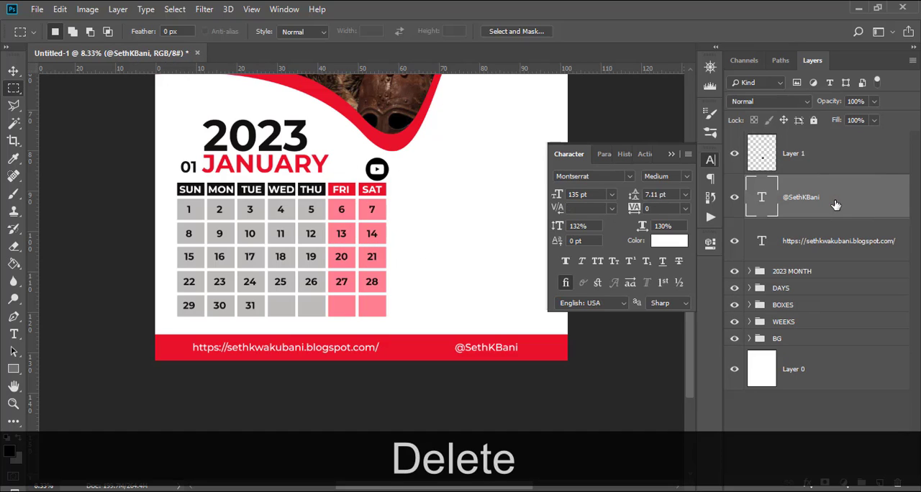
# Convert the YouTube icon layer to a smart object.
pyautogui.click(761, 164)
pyautogui.rightClick(805, 165)
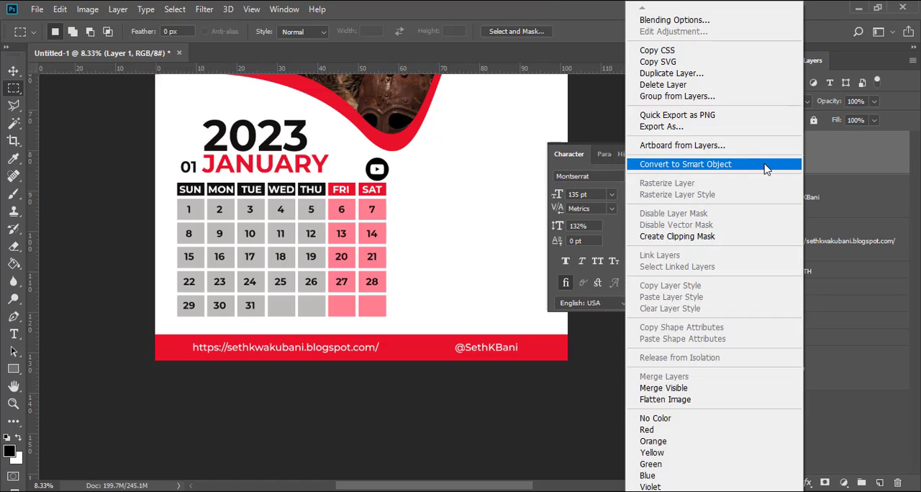
pyautogui.click(710, 165)
pyautogui.click(810, 156)
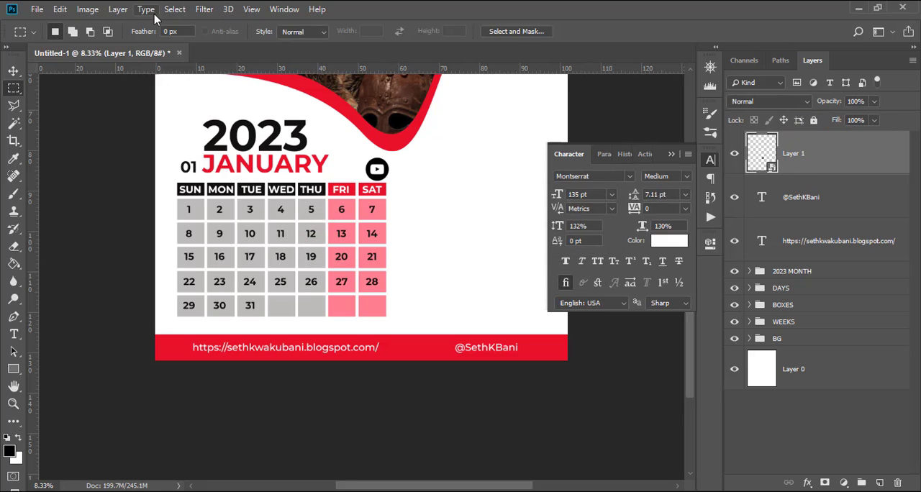
# Mask out the YouTube icon's white inner shape using a Magic Wand selection and an inverted layer mask.
pyautogui.click(14, 125)
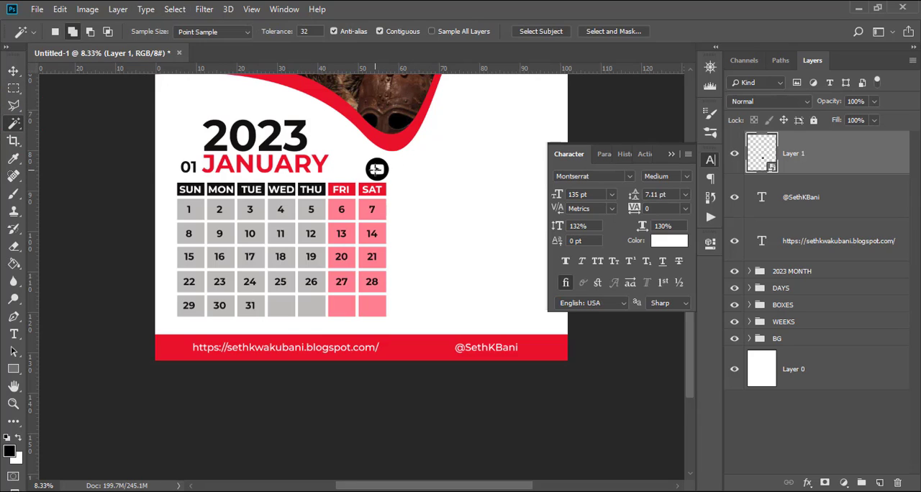
pyautogui.click(376, 169)
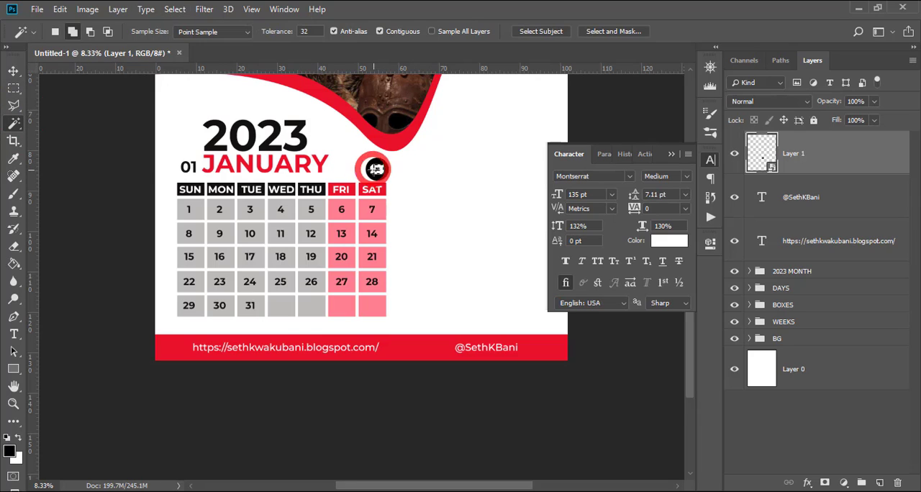
pyautogui.click(825, 482)
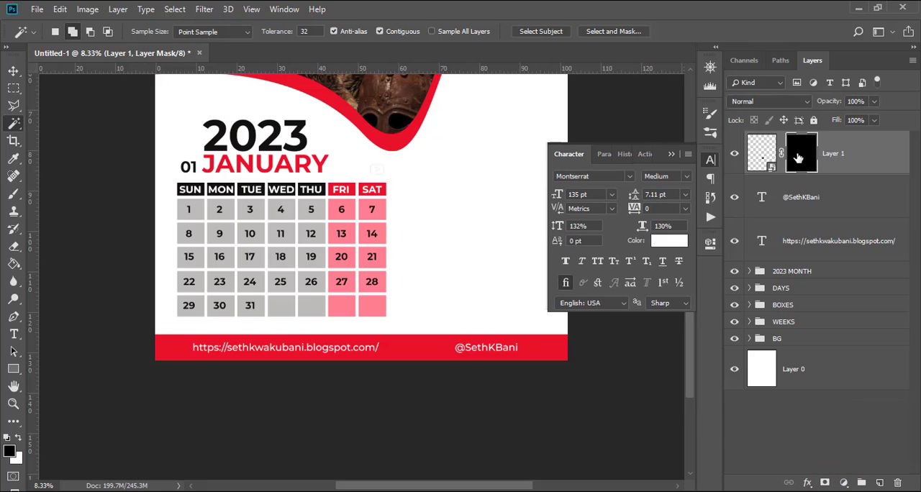
pyautogui.click(711, 245)
pyautogui.click(637, 433)
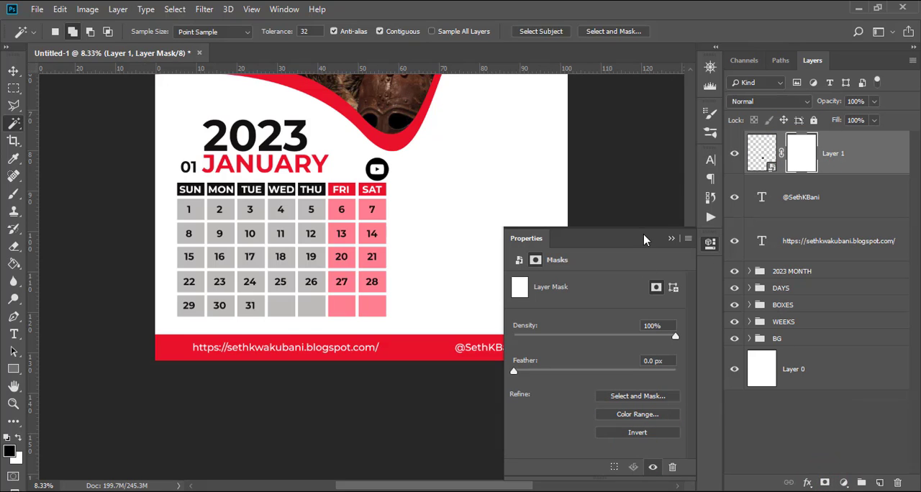
pyautogui.click(672, 238)
# Move the YouTube icon onto the red bar, scale it to about 60%, and position it just left of the handle.
pyautogui.press('v')
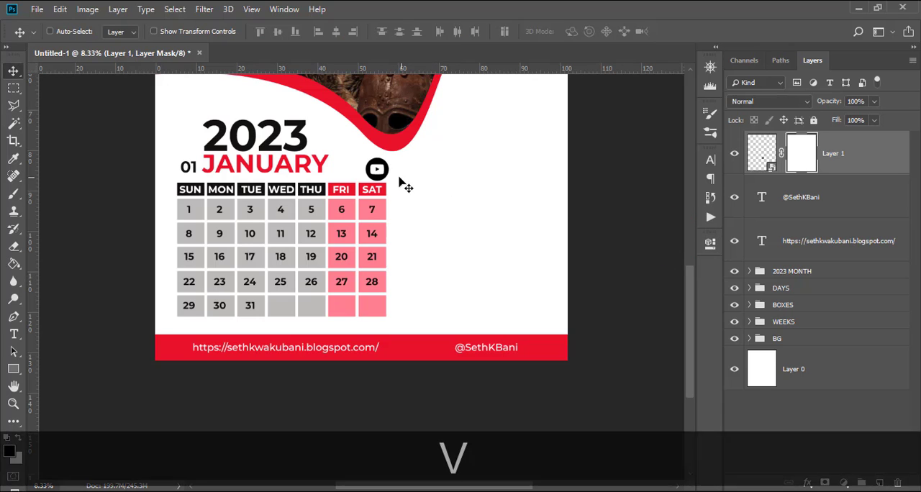
pyautogui.moveTo(375, 172); pyautogui.dragTo(445, 352)
pyautogui.press('ctrl')
pyautogui.hotkey('ctrl', 't')
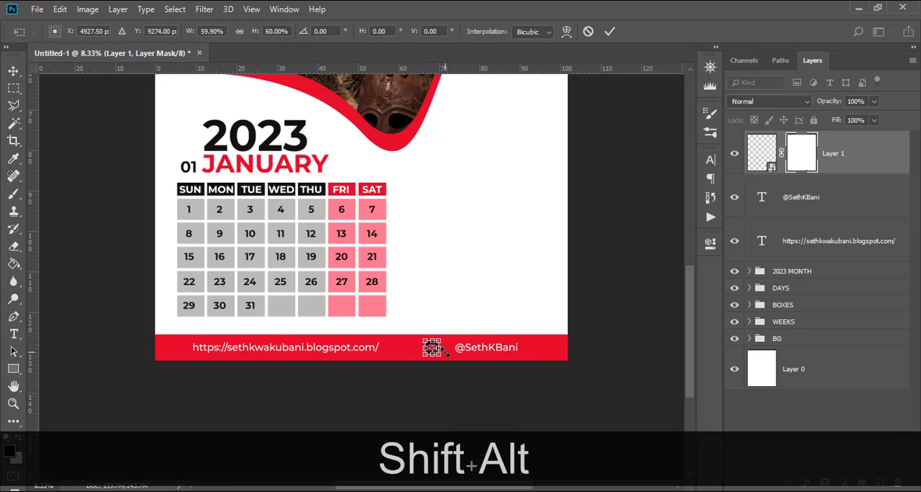
pyautogui.press('Return')
pyautogui.press('v')
pyautogui.hotkey('shift', 'Right')
pyautogui.press('Right')
pyautogui.press('Right')
pyautogui.press('Right')
pyautogui.press('Right')
pyautogui.press('Right')
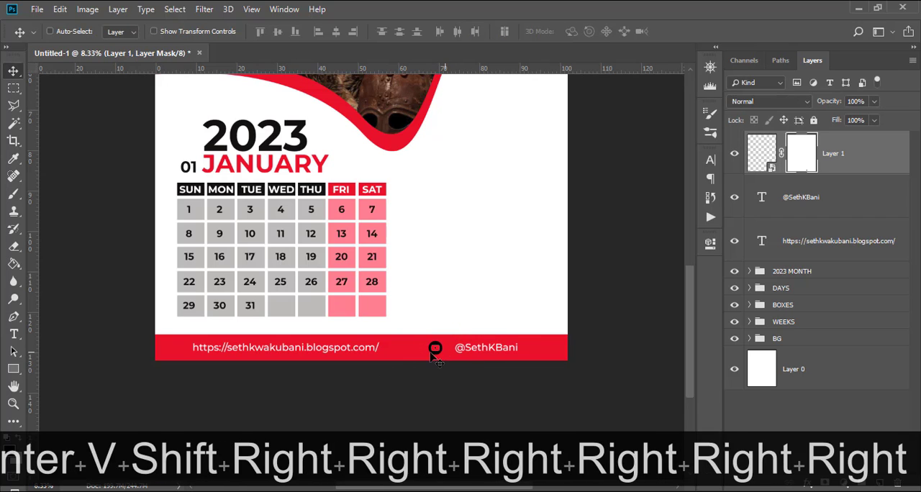
pyautogui.moveTo(412, 349); pyautogui.dragTo(422, 351)
# Apply a white Color Overlay at 100% opacity with Normal blending to the YouTube icon layer.
pyautogui.doubleClick(890, 144)
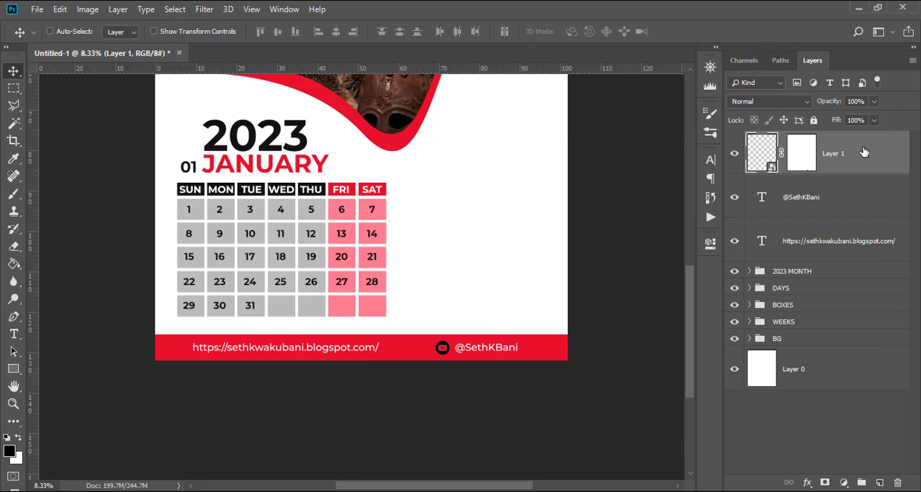
pyautogui.doubleClick(869, 151)
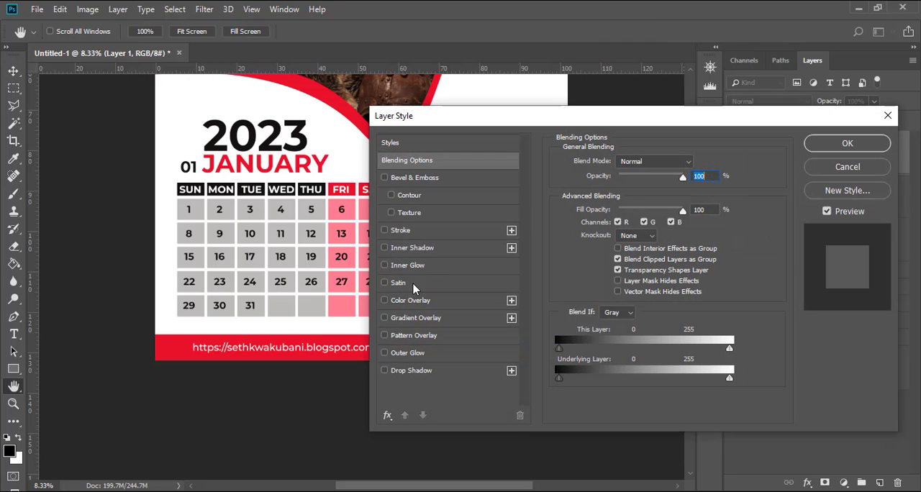
pyautogui.click(405, 302)
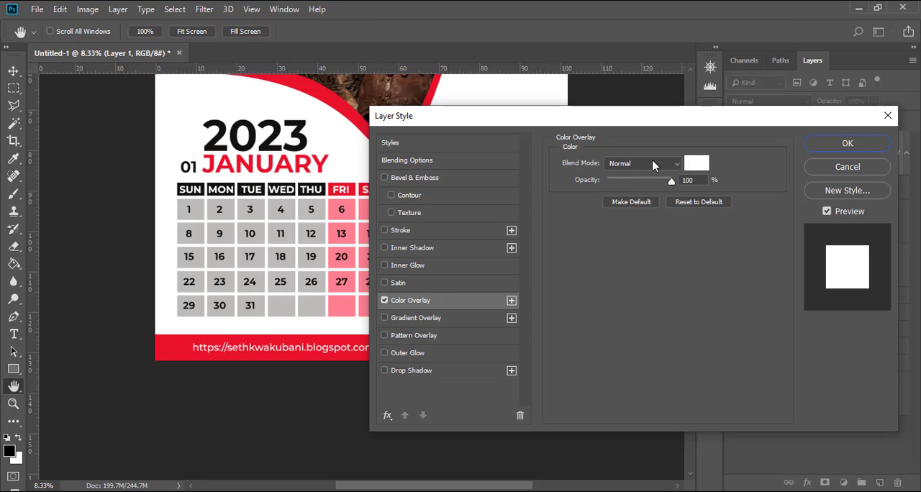
pyautogui.click(849, 143)
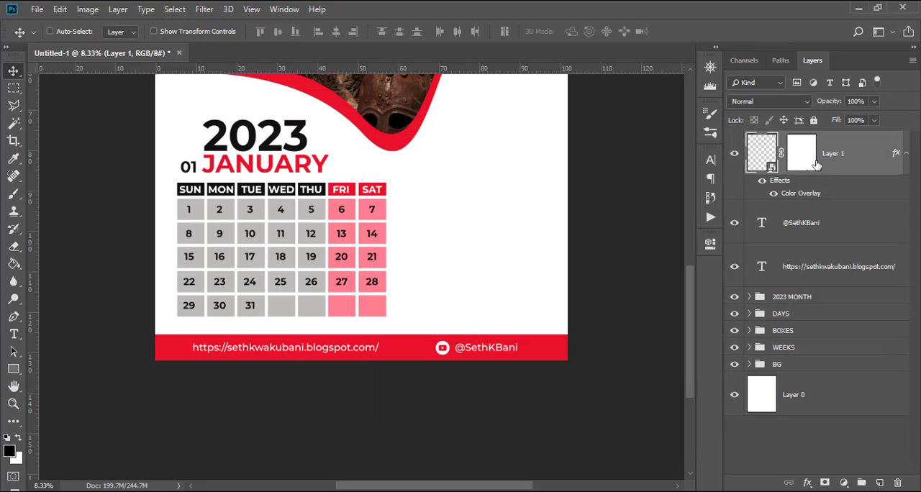
# Scale the YouTube icon down to about 81% and nudge it down and right to line up with the handle.
pyautogui.hotkey('ctrl', 't')
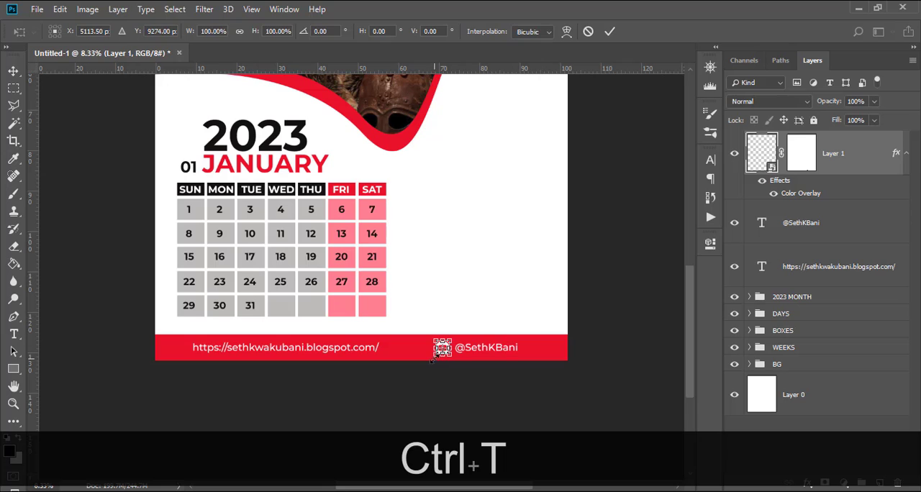
pyautogui.moveTo(432, 360); pyautogui.dragTo(451, 351)
pyautogui.hotkey('shift', 'Return')
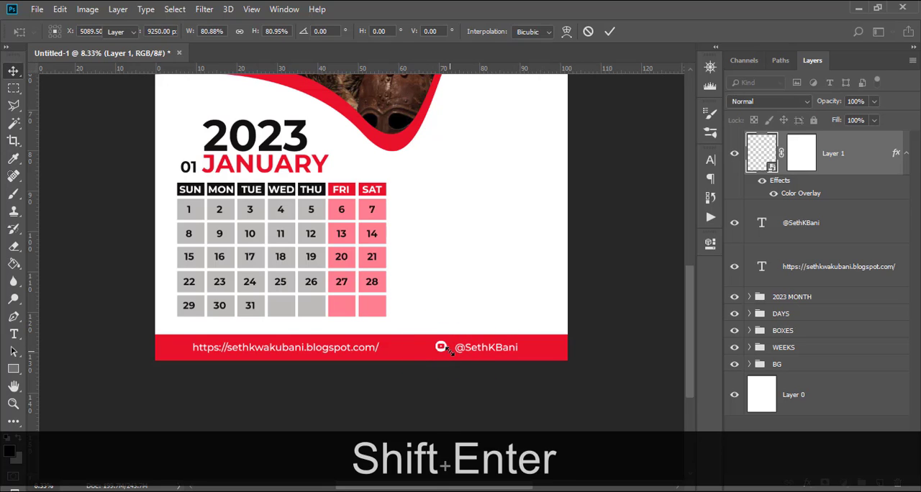
pyautogui.press('v')
pyautogui.press('Down')
pyautogui.press('Down')
pyautogui.press('Down')
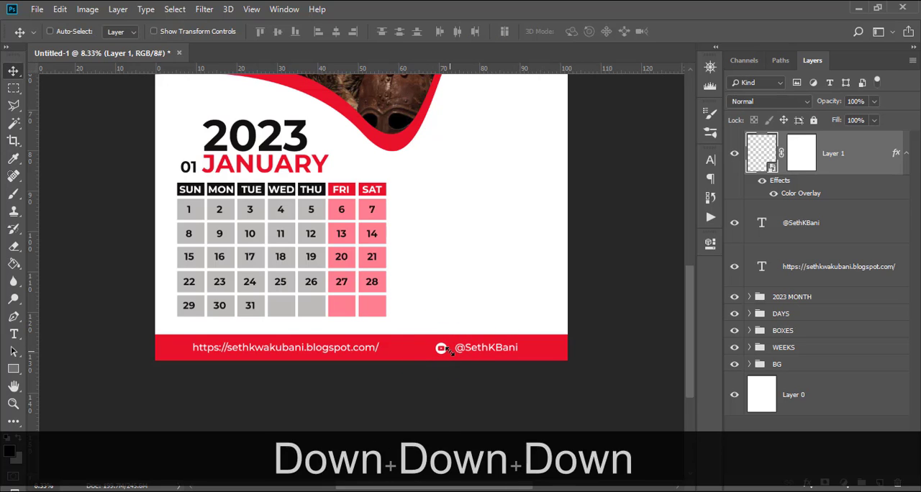
pyautogui.press('Right')
pyautogui.press('Right')
pyautogui.press('Right')
pyautogui.press('Right')
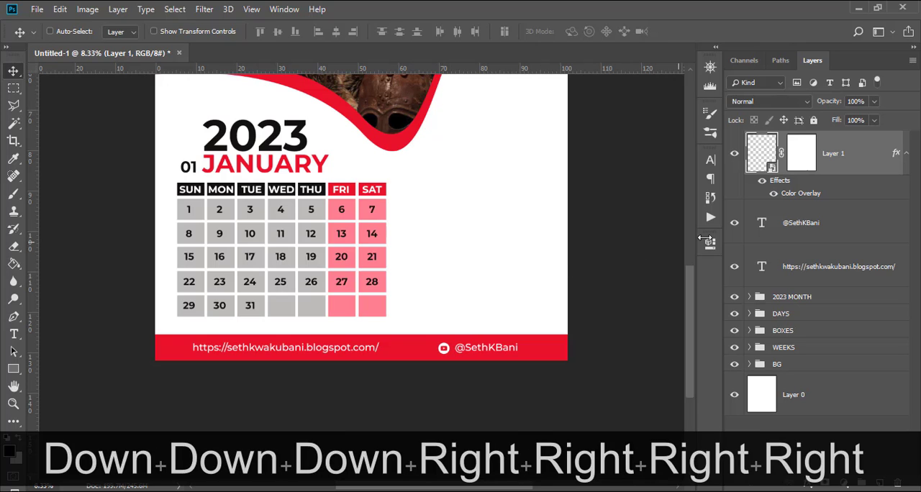
# Move the YouTube icon and the handle together to the left, closer to the web address.
pyautogui.keyDown('ctrl'); pyautogui.click(805, 232); pyautogui.keyUp('ctrl')
pyautogui.moveTo(493, 343); pyautogui.dragTo(457, 337)
pyautogui.press('ctrl')
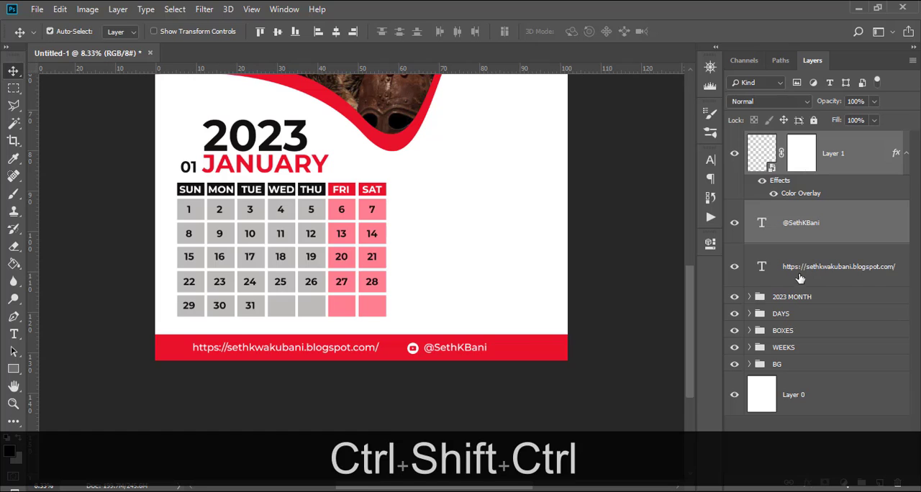
# Show the guides and centre the web address, YouTube icon and handle together horizontally on the red bar.
pyautogui.keyDown('ctrl'); pyautogui.click(799, 277); pyautogui.keyUp('ctrl')
pyautogui.hotkey('ctrl', 't')
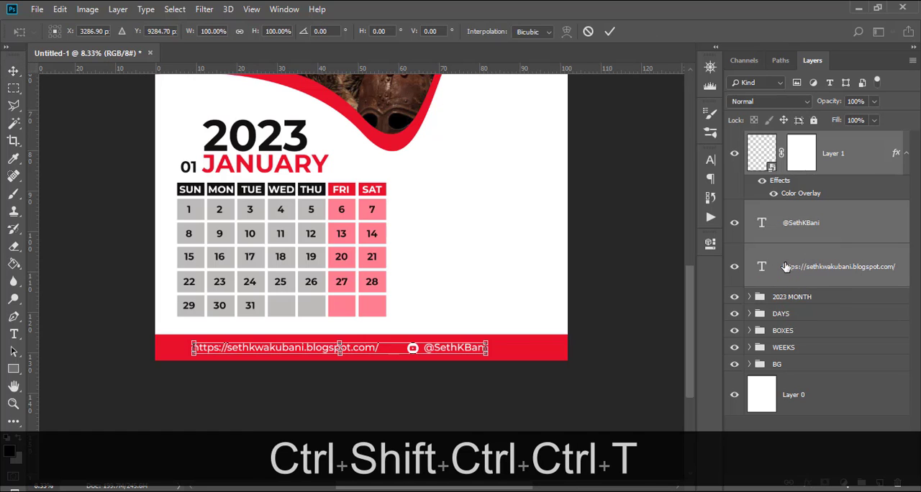
pyautogui.hotkey('ctrl', 'h')
pyautogui.moveTo(400, 350); pyautogui.dragTo(423, 349)
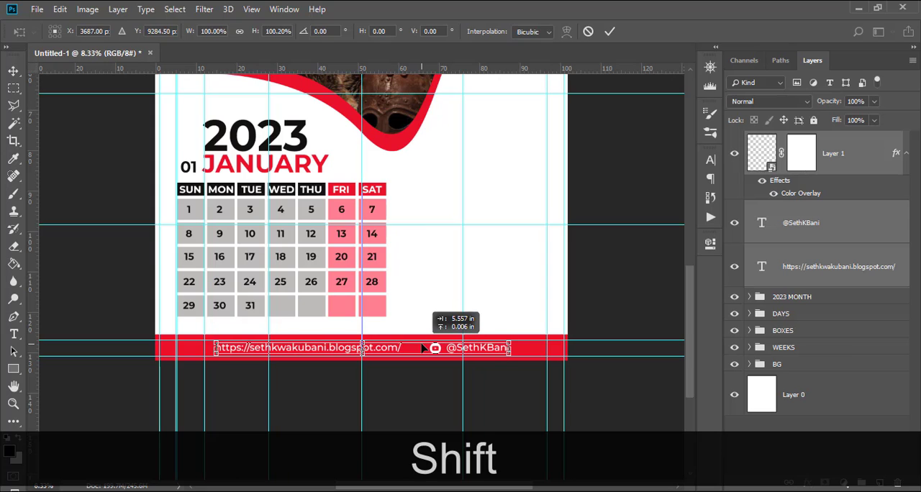
pyautogui.hotkey('shift', 'Return')
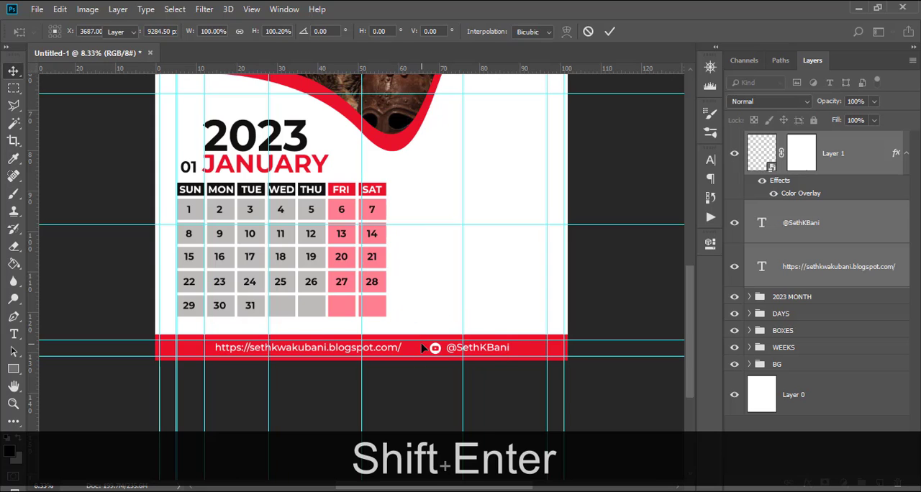
# Hide the guides and add the text HOLIDAYS in the blank area beside the calendar grid.
pyautogui.hotkey('ctrl', 'h')
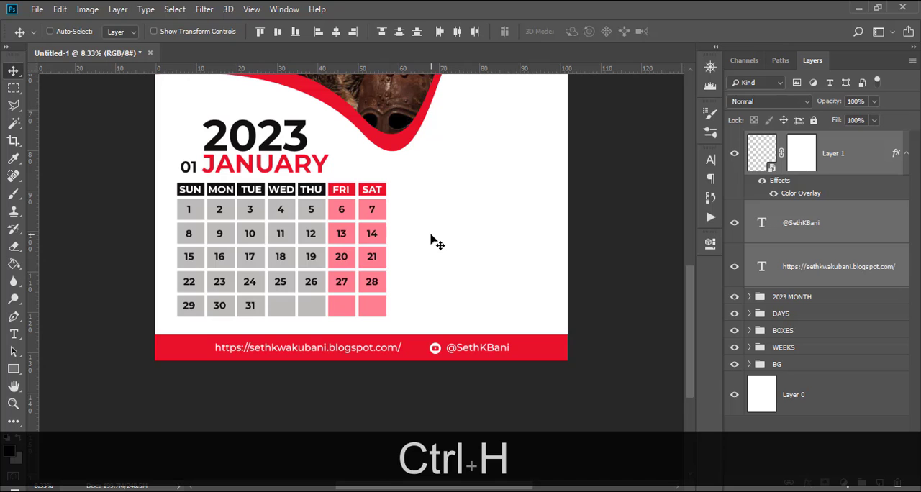
pyautogui.hotkey('ctrl', '-')
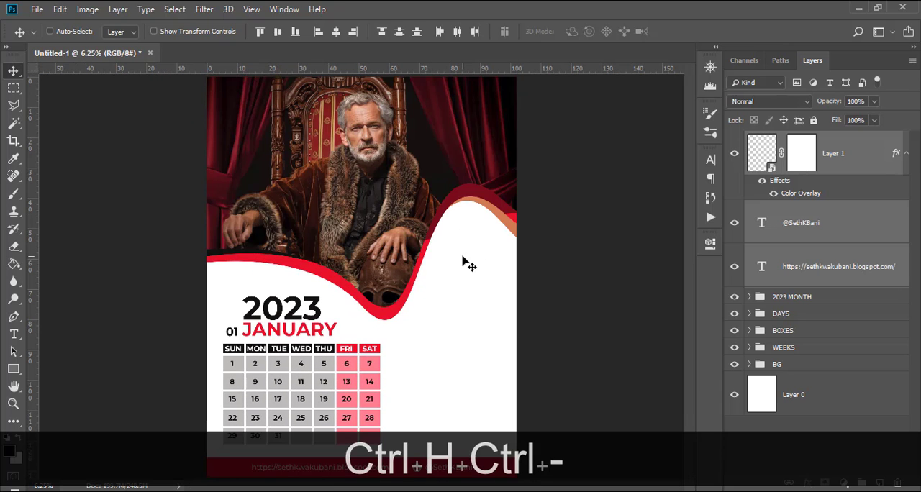
pyautogui.hotkey('ctrl', '=')
pyautogui.scroll(-2, 484, 253)
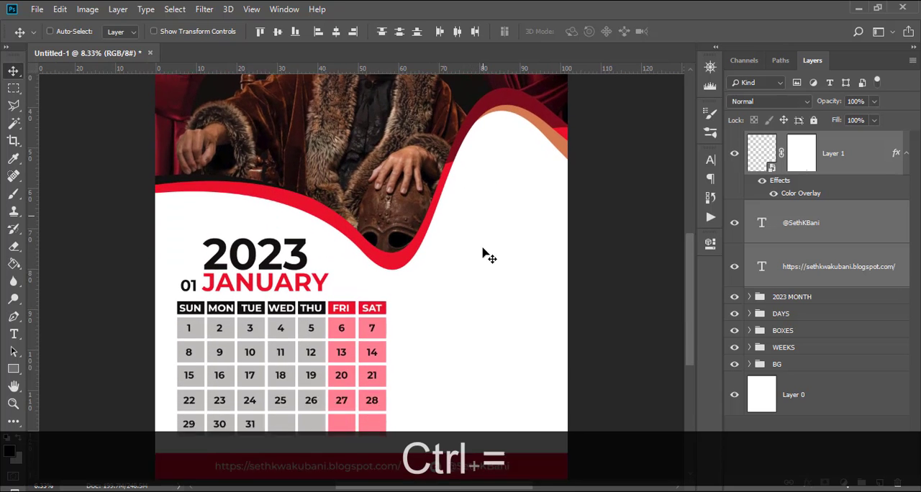
pyautogui.scroll(-3, 484, 253)
pyautogui.scroll(-1, 490, 255)
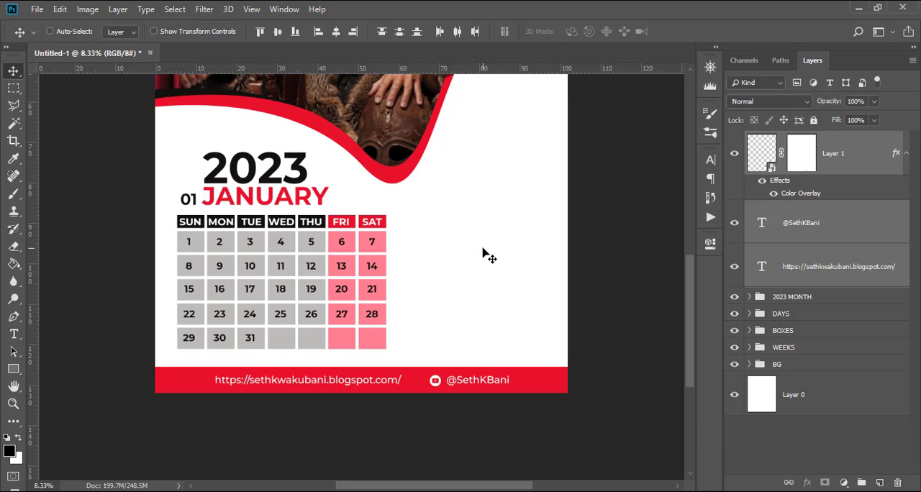
pyautogui.press('t')
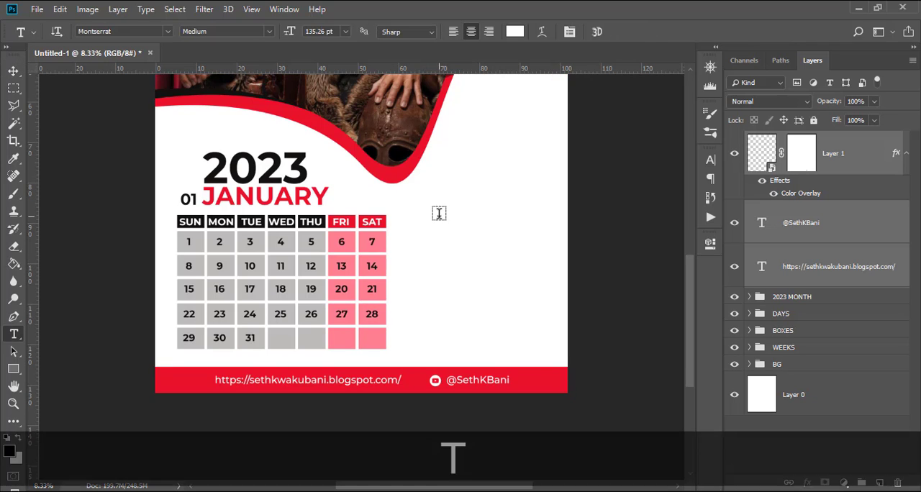
pyautogui.click(441, 214)
pyautogui.write('HOLIDA')
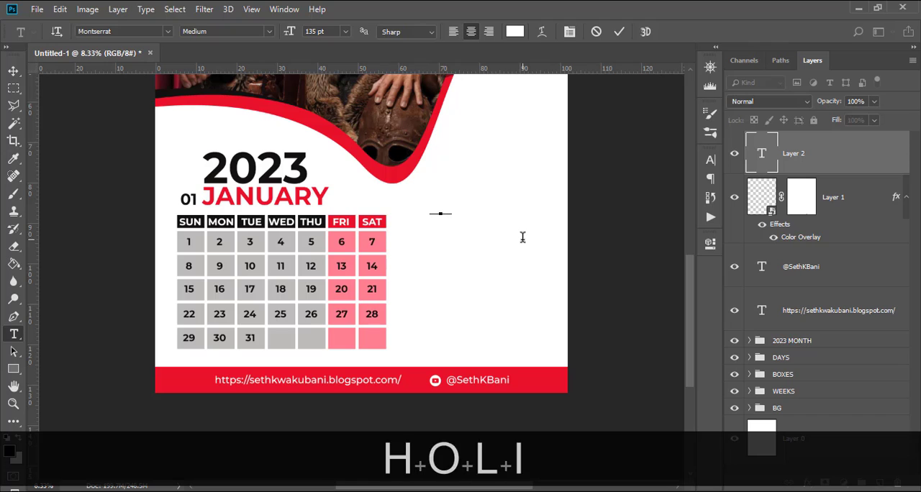
pyautogui.write('YS')
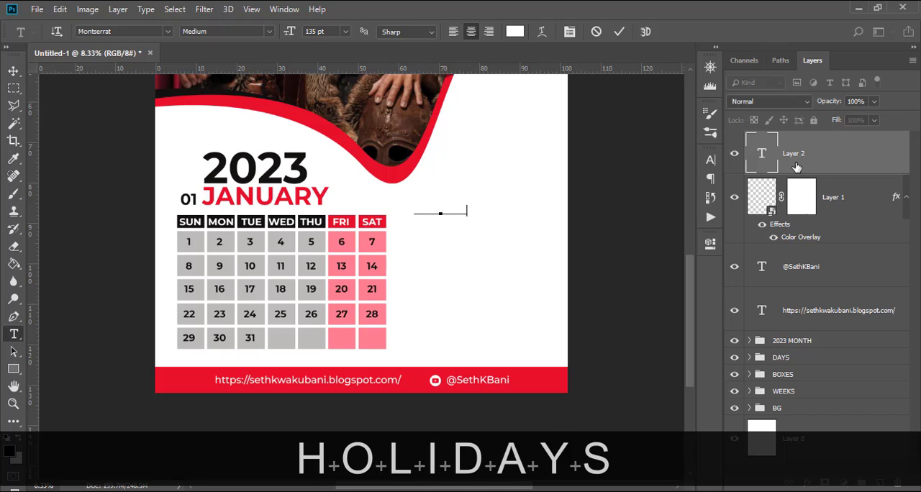
pyautogui.click(797, 167)
# Show the guides and group the YouTube icon, handle and web address layers under the name HANDLES.
pyautogui.click(810, 196)
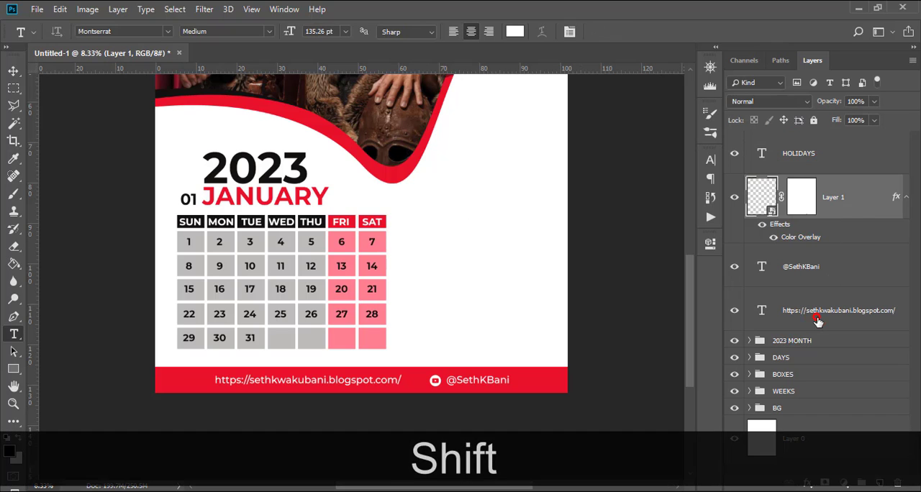
pyautogui.keyDown('shift'); pyautogui.click(818, 321); pyautogui.keyUp('shift')
pyautogui.hotkey('ctrl', 'shift', 'h')
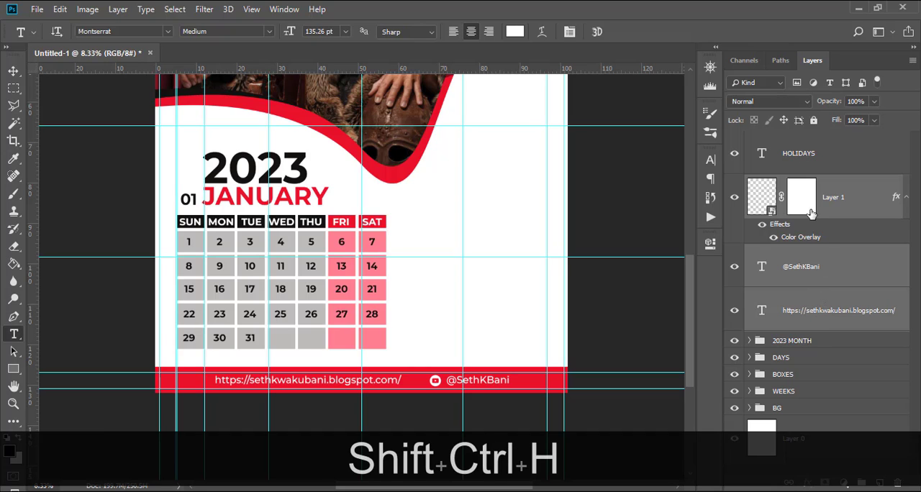
pyautogui.hotkey('ctrl', 'g')
pyautogui.doubleClick(786, 183)
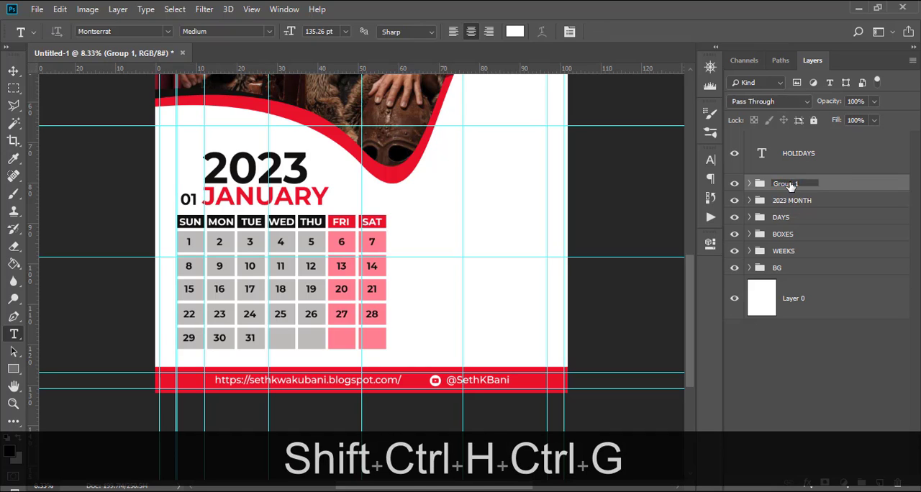
pyautogui.write('HANDLES')
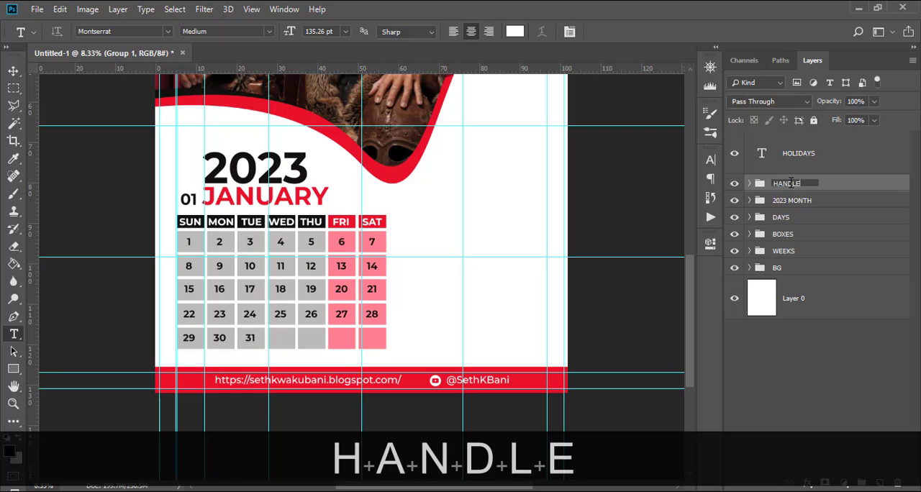
pyautogui.press('Return')
# Recolour the HOLIDAYS text red (ea0a27) and set its font style to Montserrat Black.
pyautogui.click(819, 160)
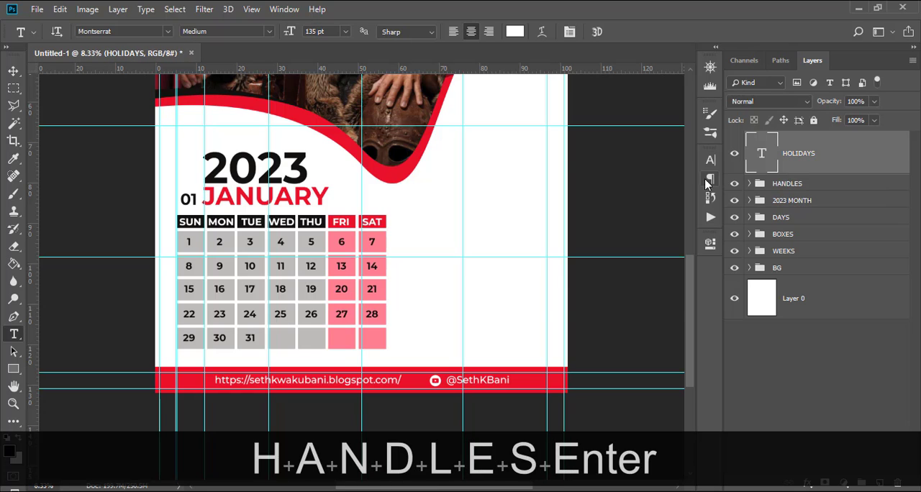
pyautogui.click(710, 160)
pyautogui.click(672, 247)
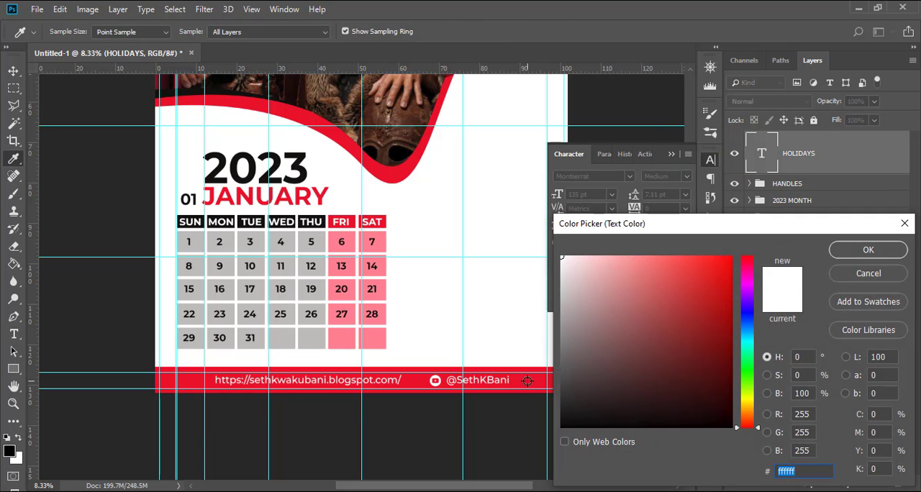
pyautogui.write('ea0a27')
pyautogui.click(844, 251)
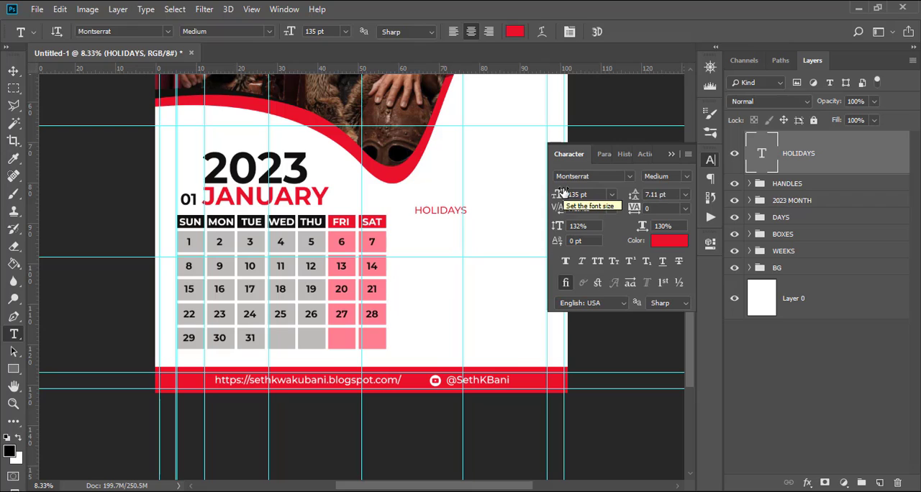
pyautogui.click(684, 179)
pyautogui.click(677, 363)
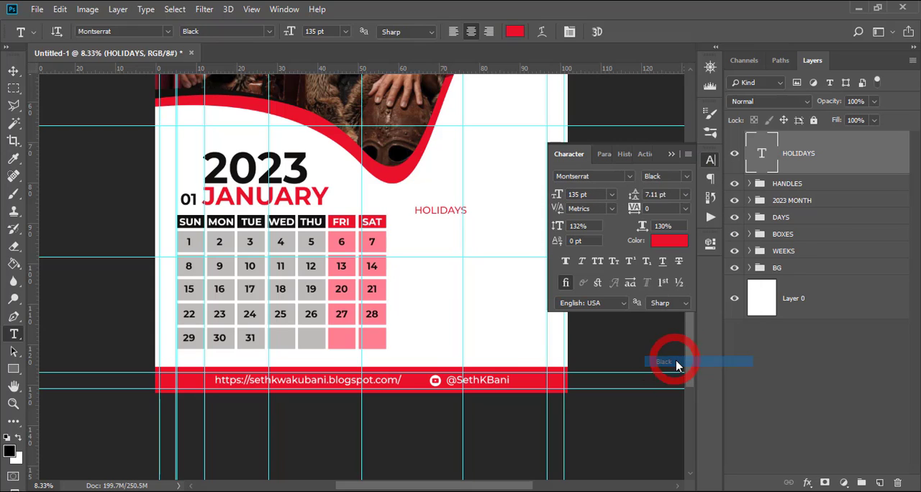
pyautogui.click(589, 194)
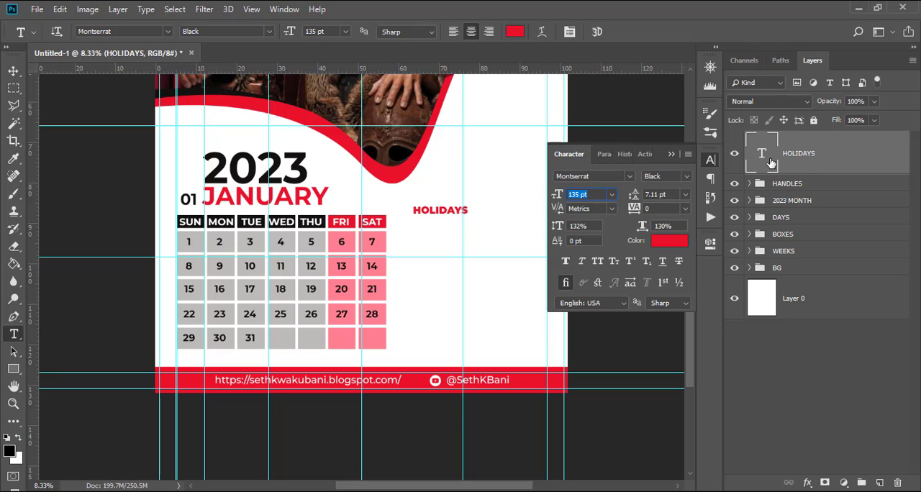
pyautogui.click(771, 163)
pyautogui.click(674, 156)
# Right-align the HOLIDAYS text and move it horizontally until its end meets the vertical guide near the page's right margin.
pyautogui.click(710, 179)
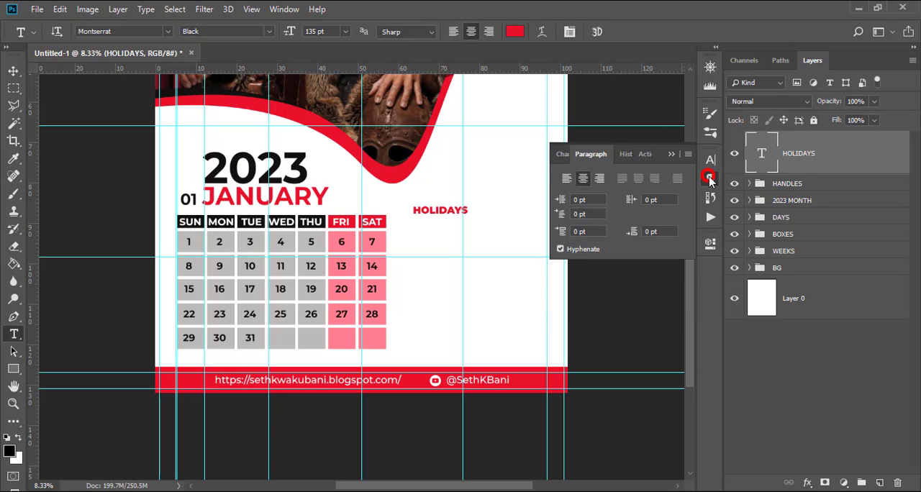
pyautogui.click(599, 179)
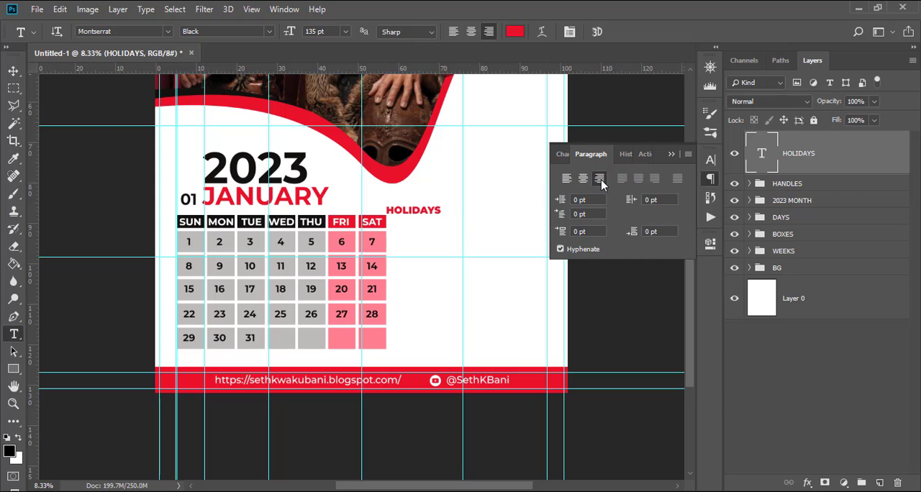
pyautogui.click(674, 154)
pyautogui.press('v')
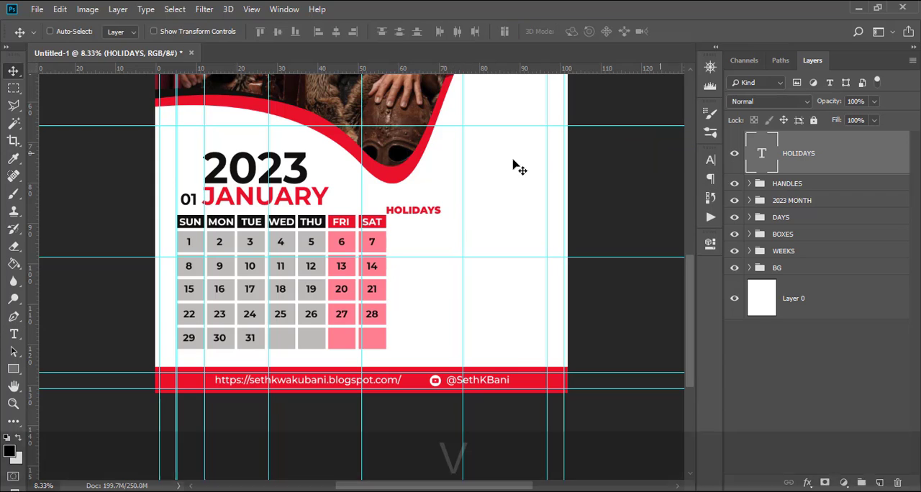
pyautogui.moveTo(420, 212); pyautogui.dragTo(522, 220)
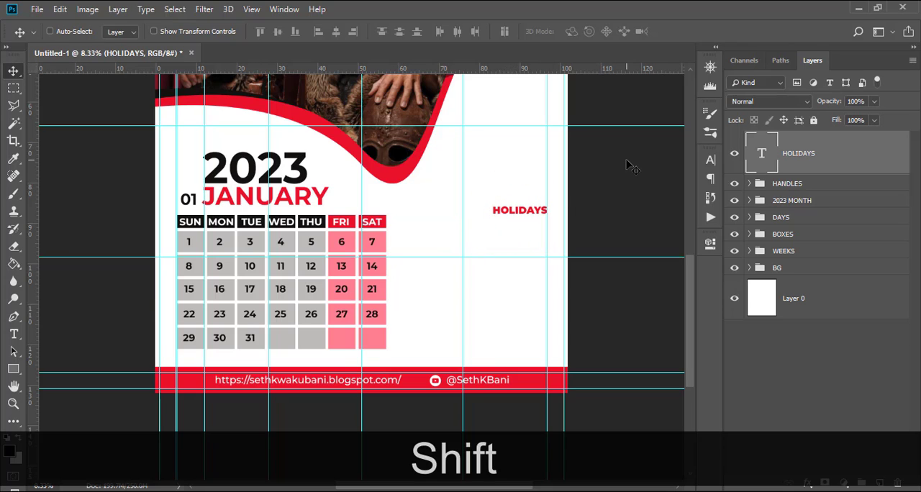
# Duplicate the HOLIDAYS text layer and place the copy directly below the original, keeping their right edges aligned.
pyautogui.hotkey('ctrl', 'j')
pyautogui.press('v')
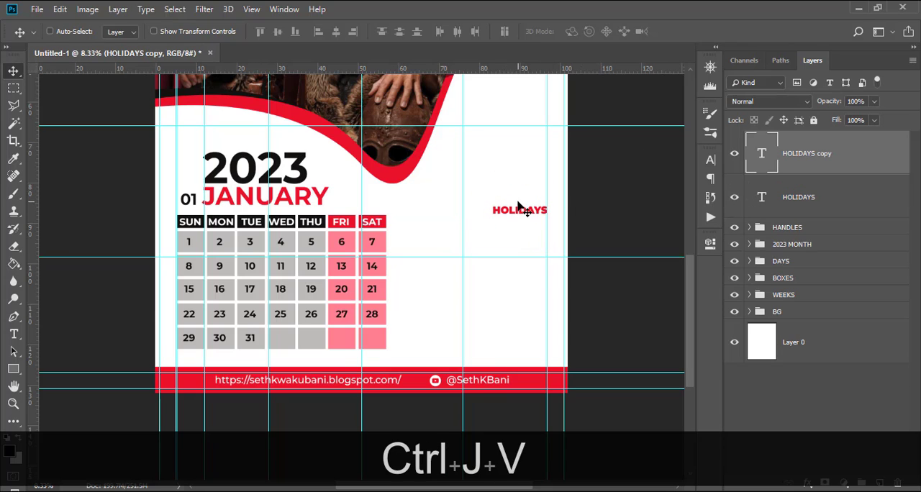
pyautogui.moveTo(519, 209); pyautogui.dragTo(519, 225)
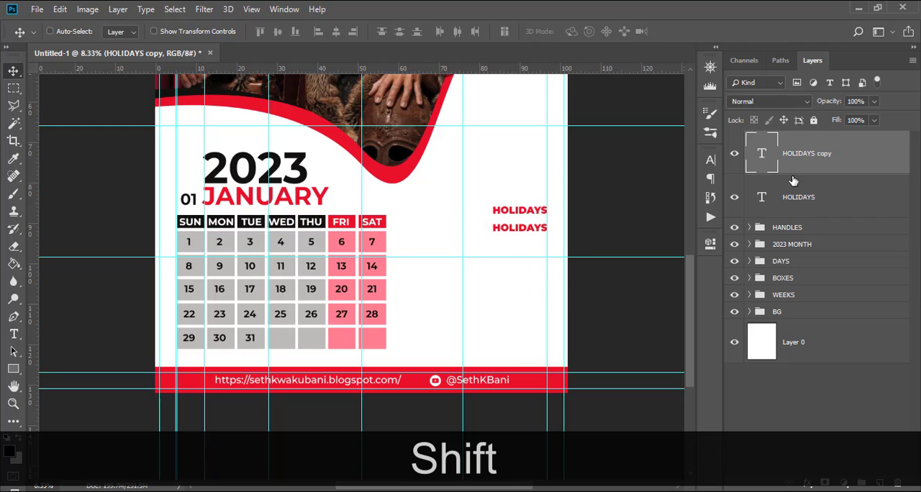
# Copy the Constitution Day 07 line from the Notepad file and replace the duplicated HOLIDAYS text with it.
pyautogui.click(710, 161)
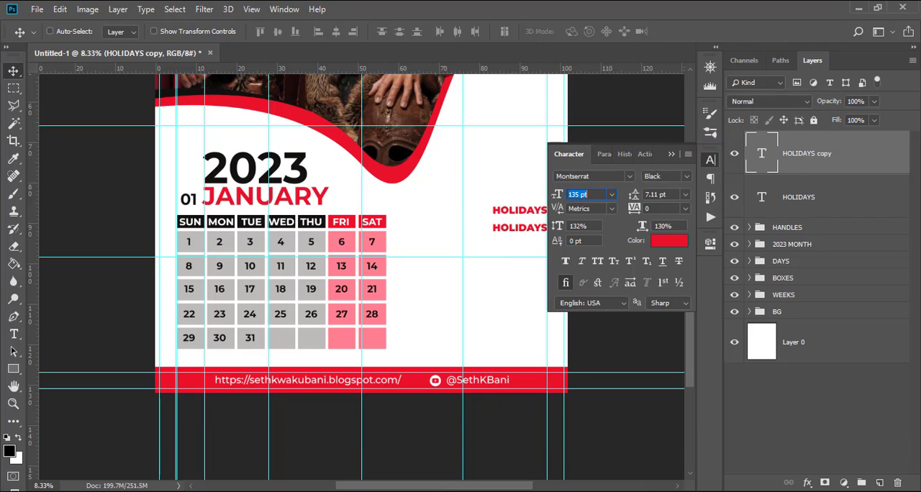
pyautogui.hotkey('alt', 'Tab')
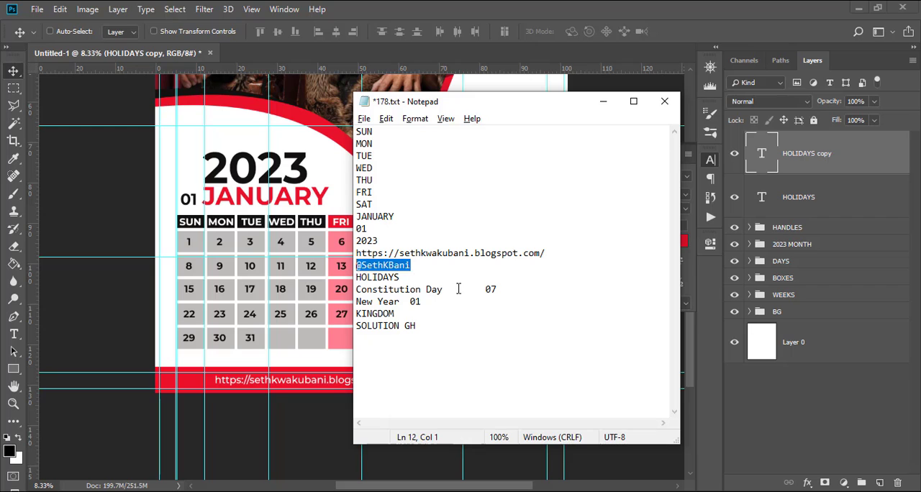
pyautogui.moveTo(508, 288); pyautogui.dragTo(356, 289)
pyautogui.hotkey('ctrl', 'c')
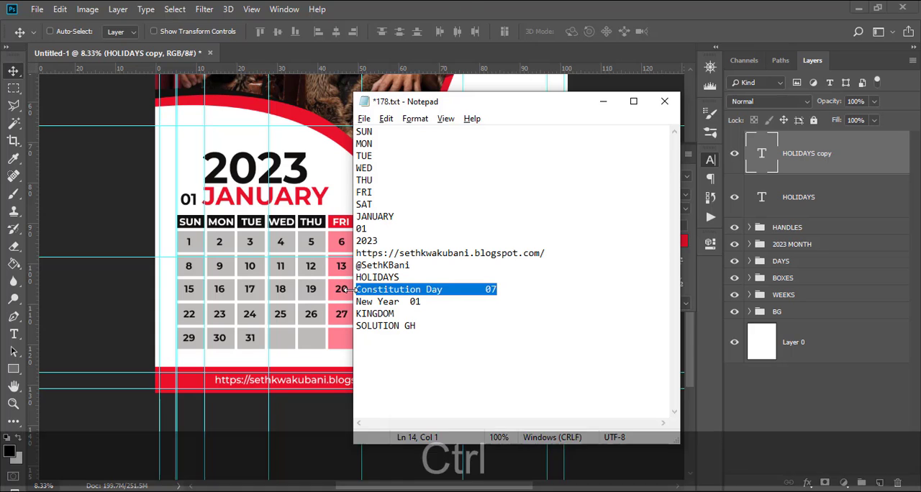
pyautogui.click(472, 6)
pyautogui.doubleClick(762, 154)
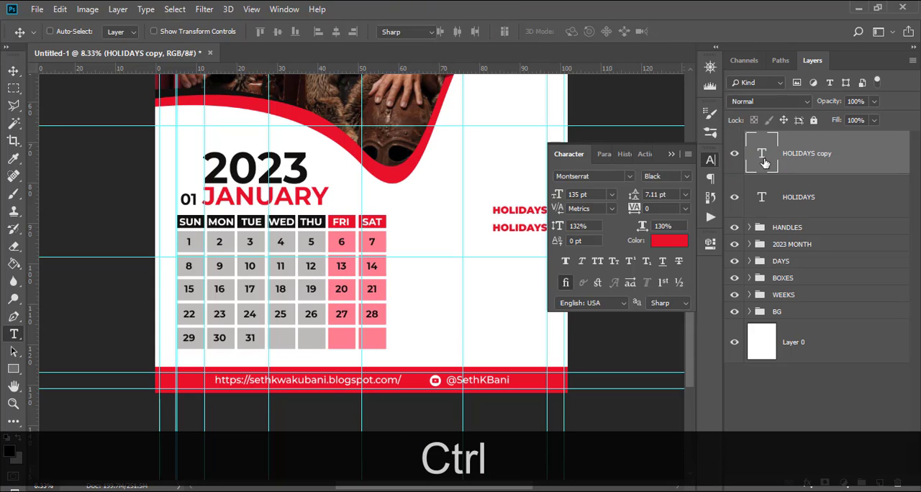
pyautogui.hotkey('ctrl', 'v')
pyautogui.click(765, 164)
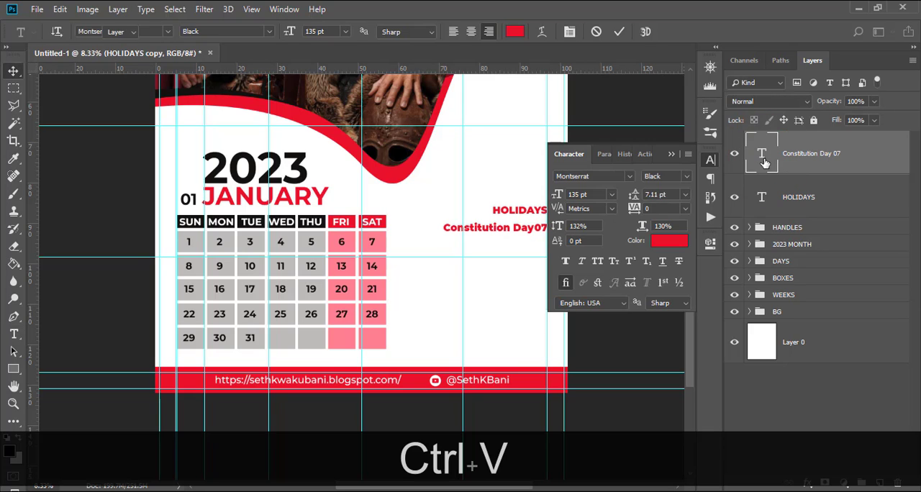
pyautogui.click(671, 154)
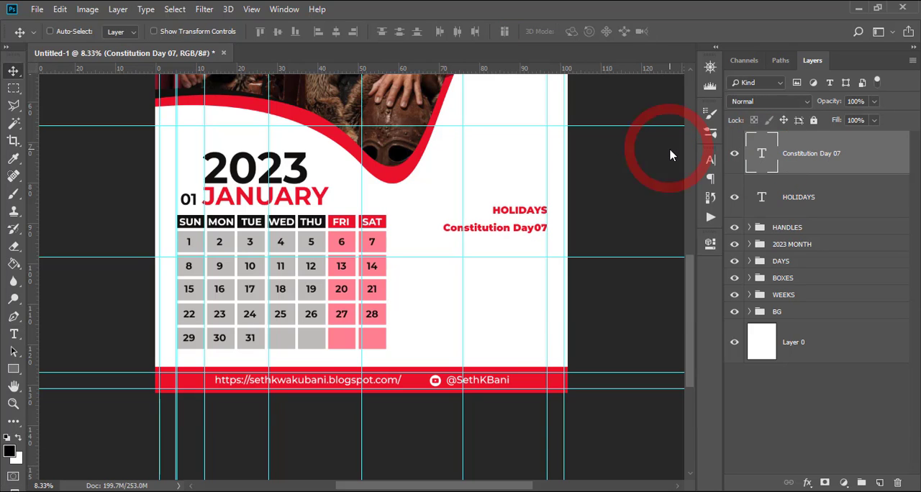
# Set the Constitution Day text to Montserrat Bold and colour it near-black (0c0807), sampled from the THU header box.
pyautogui.click(711, 160)
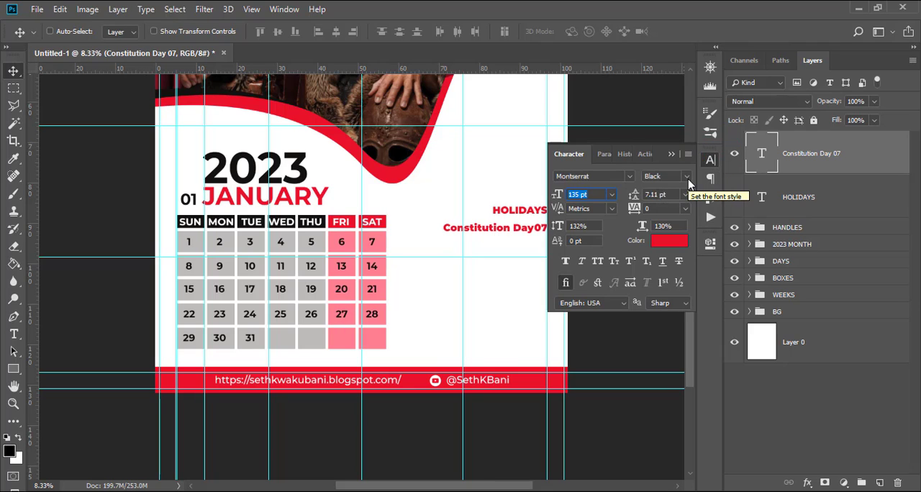
pyautogui.click(687, 180)
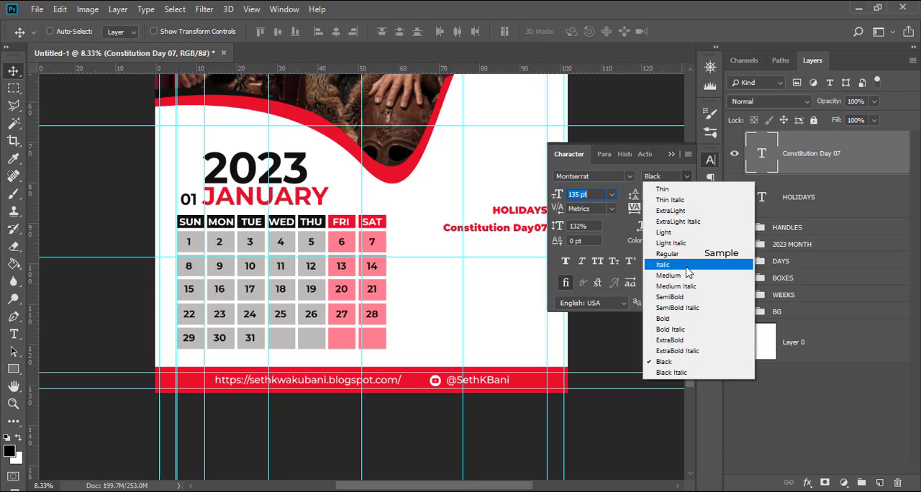
pyautogui.click(678, 323)
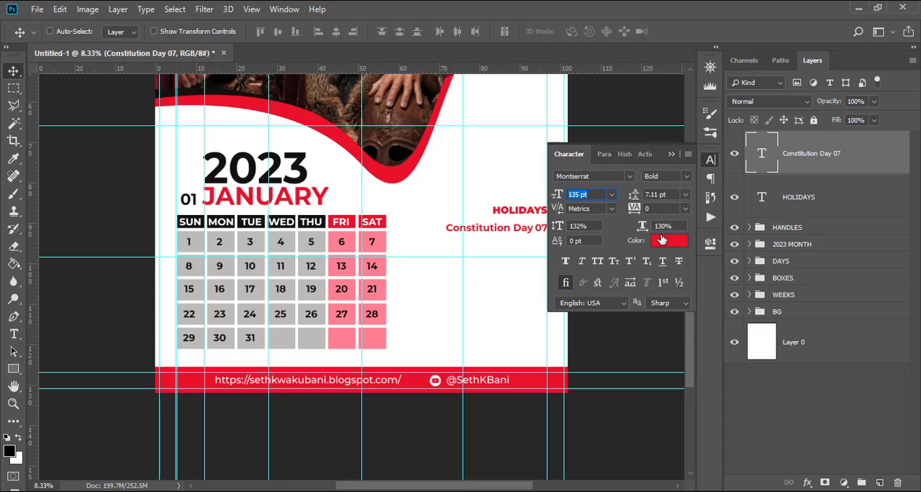
pyautogui.click(314, 216)
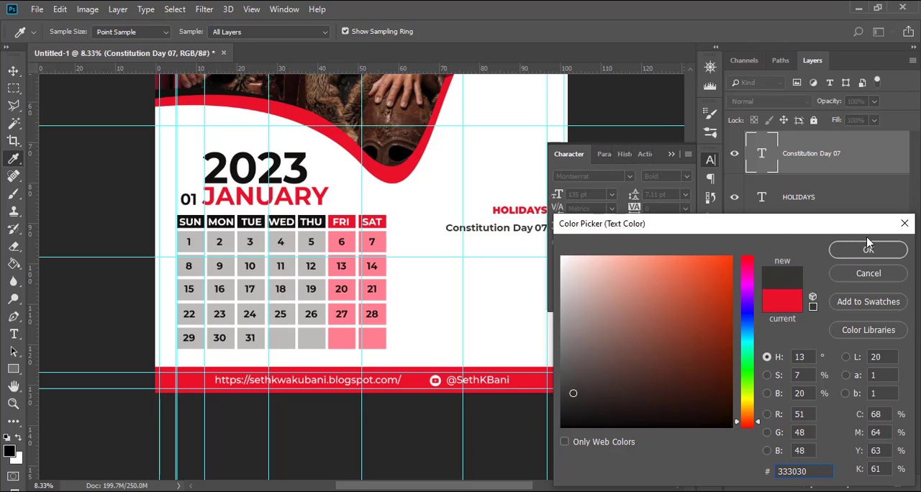
pyautogui.click(321, 216)
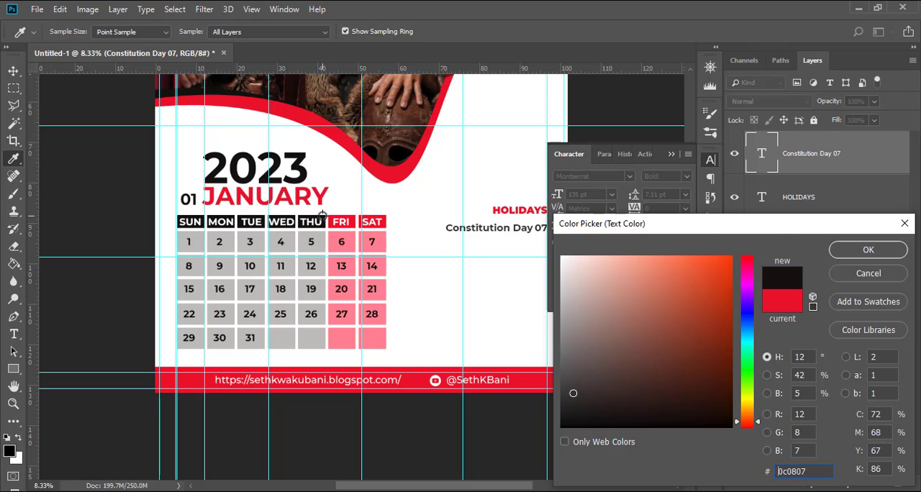
pyautogui.click(851, 249)
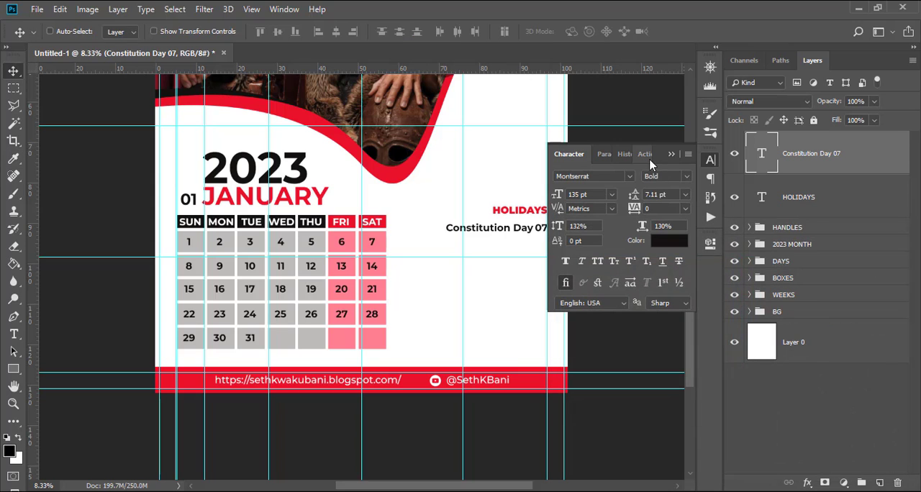
# Colour only the 07 in the Constitution Day text red (ea0a27), sampled from the footer band.
pyautogui.doubleClick(770, 156)
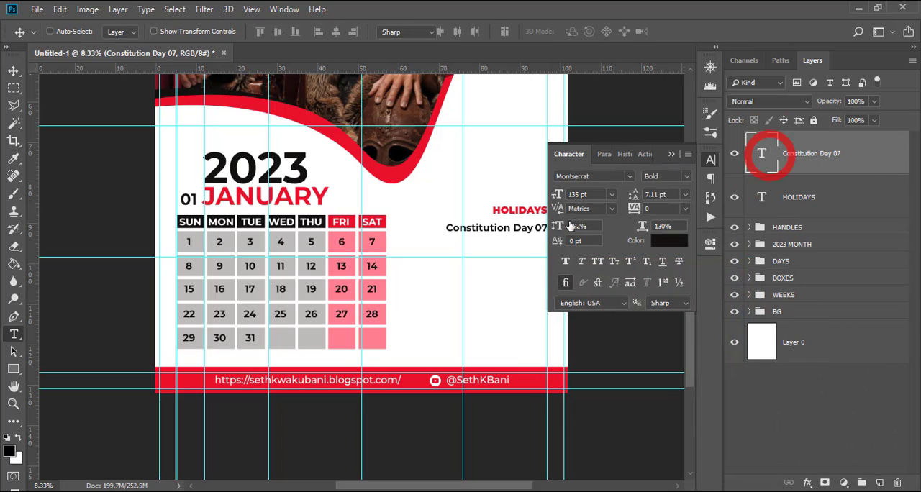
pyautogui.click(571, 228)
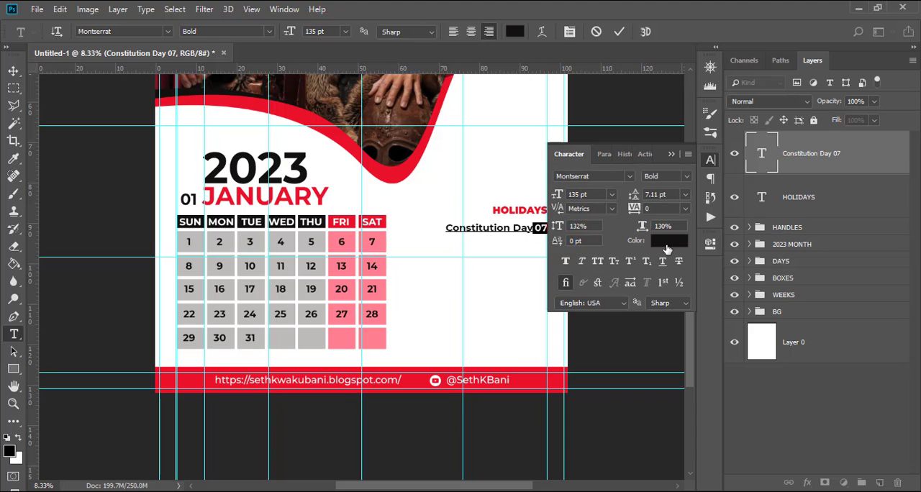
pyautogui.click(666, 245)
pyautogui.click(400, 373)
pyautogui.click(888, 252)
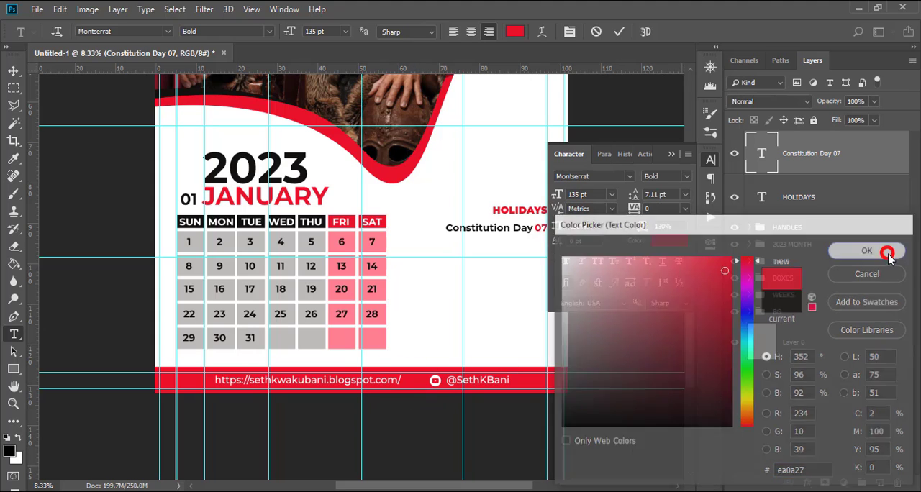
pyautogui.click(671, 153)
pyautogui.click(795, 158)
pyautogui.press('v')
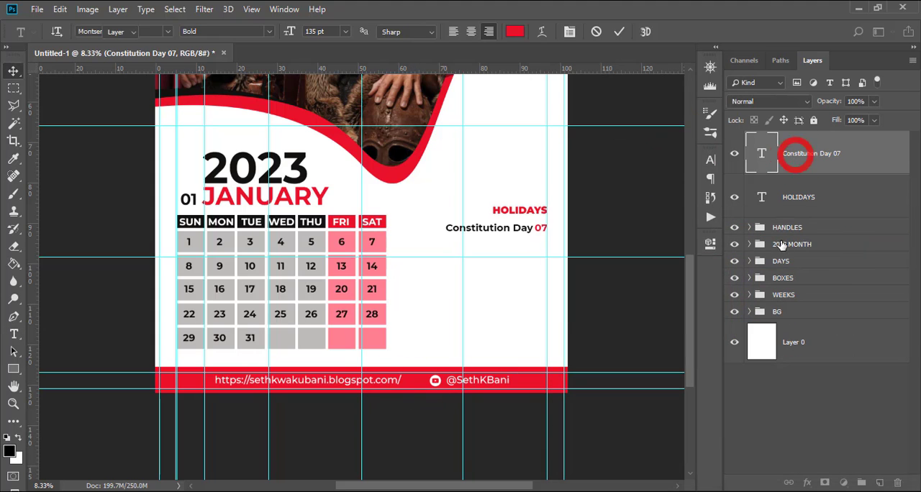
# Duplicate the Constitution Day 07 text layer and place the copy directly below the original, keeping the right edges aligned.
pyautogui.hotkey('ctrl', 'j')
pyautogui.press('v')
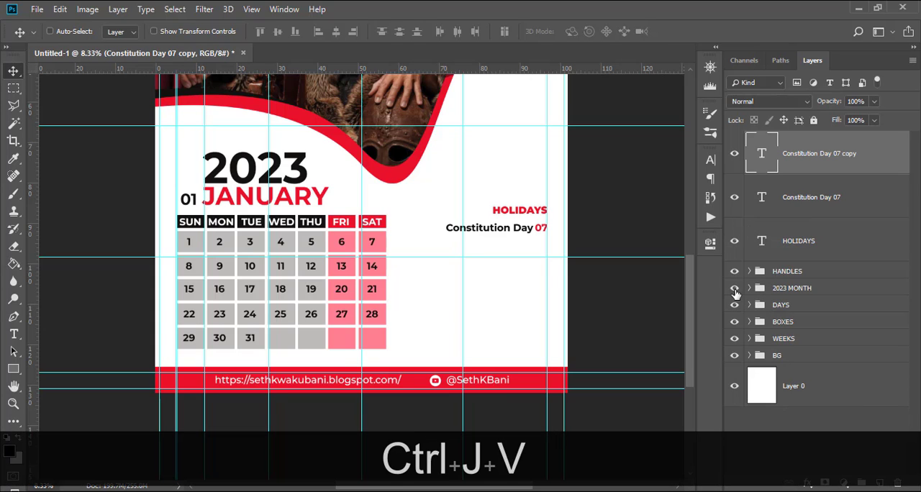
pyautogui.moveTo(514, 233); pyautogui.dragTo(513, 253)
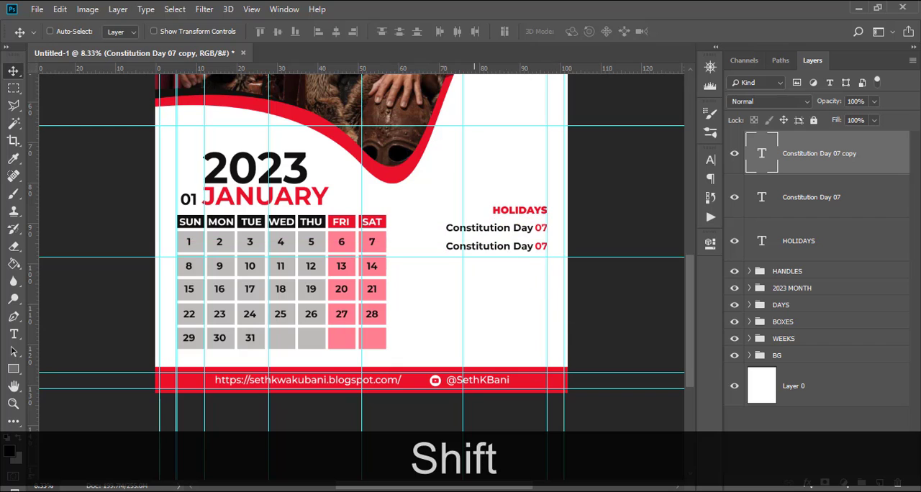
# Copy the New Year 01 line from the Notepad file, replace the duplicated Constitution Day text with it, and remove the extra space before 01.
pyautogui.hotkey('alt', 'Tab')
pyautogui.click(423, 301)
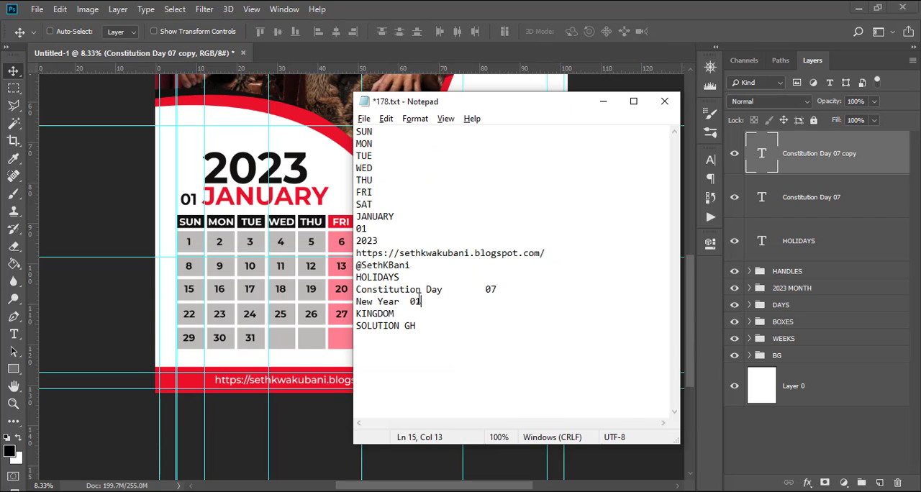
pyautogui.hotkey('shift', 'Home')
pyautogui.hotkey('ctrl', 'c')
pyautogui.hotkey('alt', 'Tab')
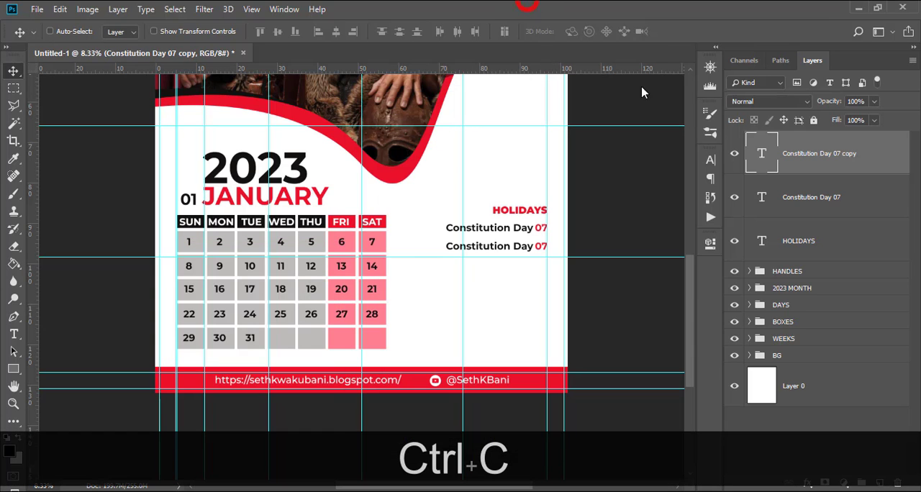
pyautogui.doubleClick(759, 155)
pyautogui.hotkey('ctrl', 'v')
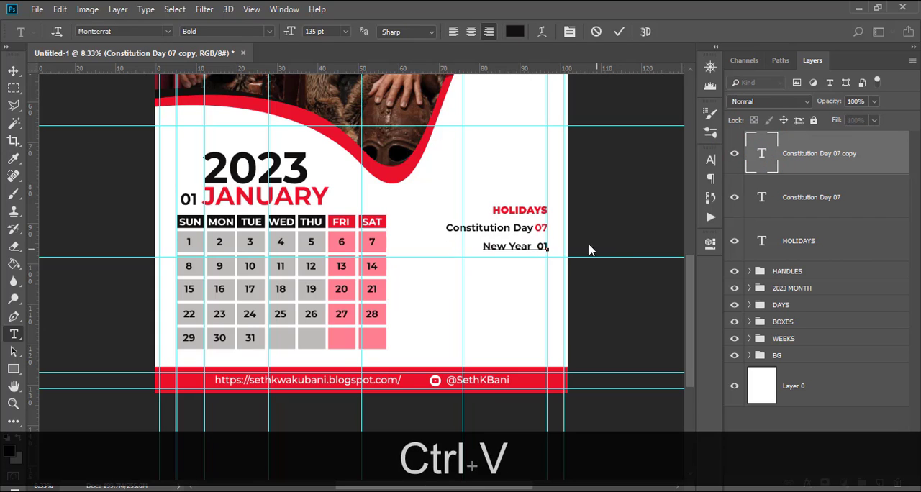
pyautogui.click(536, 248)
pyautogui.press('BackSpace')
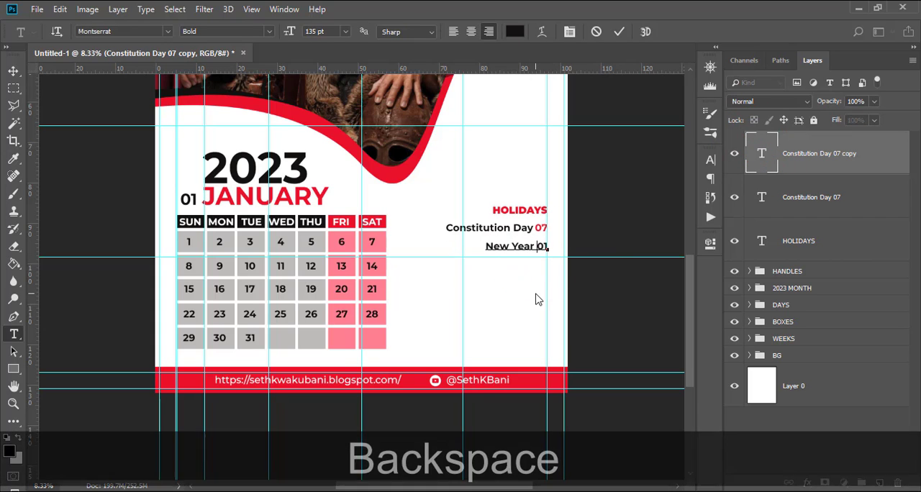
# Colour only the 01 in the New Year text red (ea0a27), sampled from the footer band.
pyautogui.moveTo(537, 248); pyautogui.dragTo(549, 247)
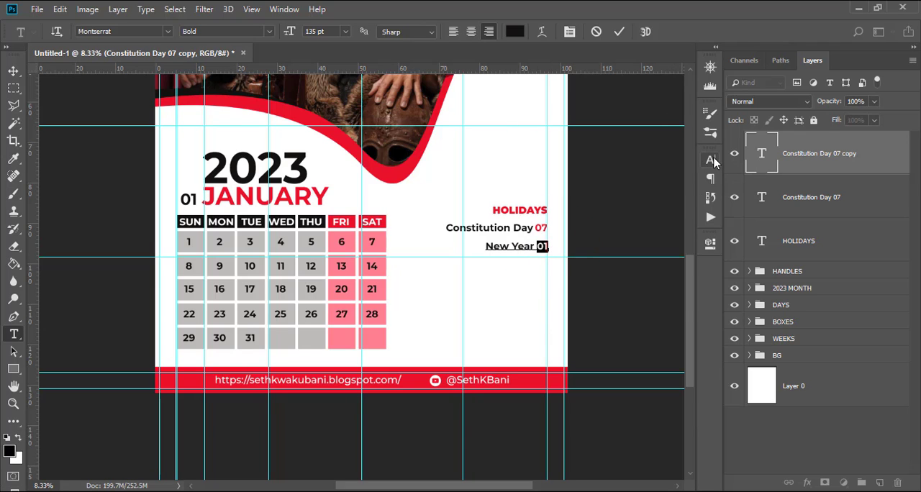
pyautogui.click(710, 160)
pyautogui.click(671, 243)
pyautogui.click(405, 389)
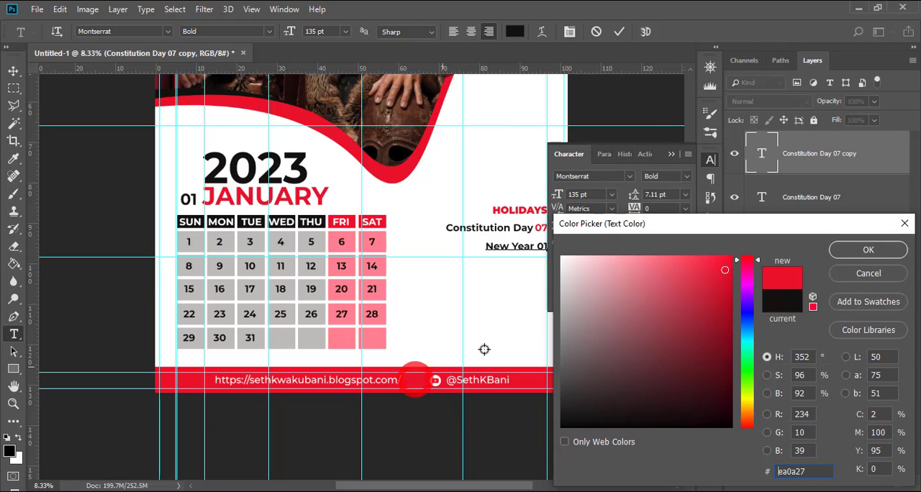
pyautogui.click(852, 256)
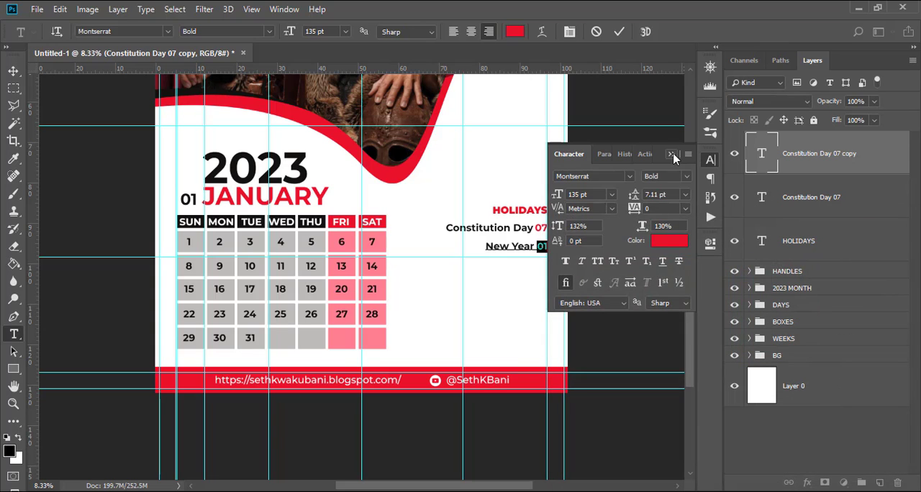
pyautogui.click(672, 154)
pyautogui.click(825, 152)
pyautogui.press('v')
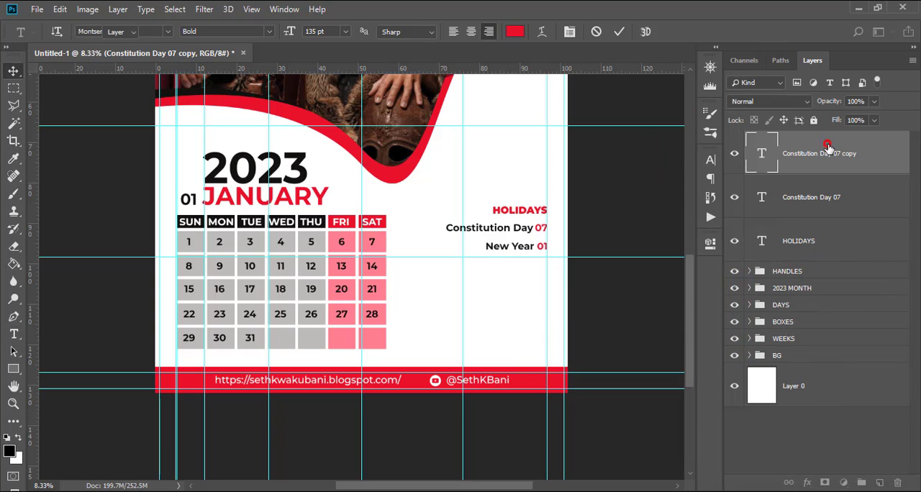
# Draw a thin rectangle about 966 × 24 px just above the HOLIDAYS heading, matching its width, and fill it with the footer's red.
pyautogui.click(14, 369)
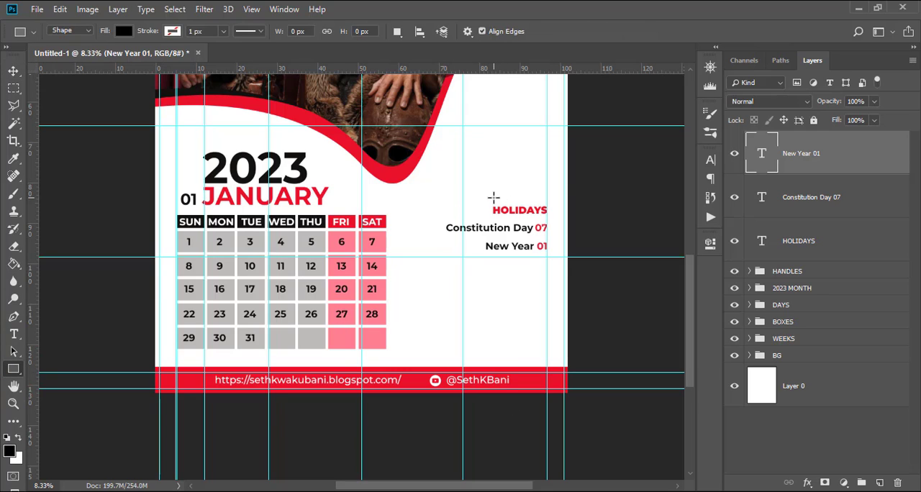
pyautogui.moveTo(493, 196); pyautogui.dragTo(548, 198)
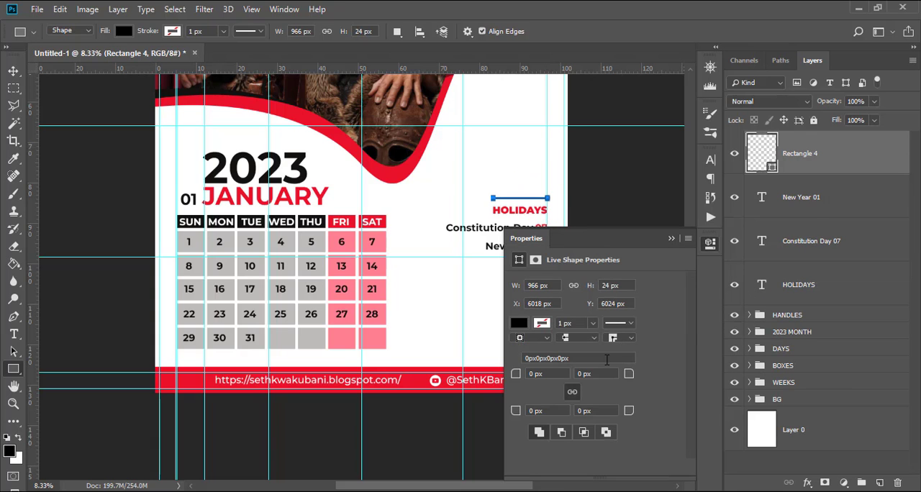
pyautogui.doubleClick(754, 157)
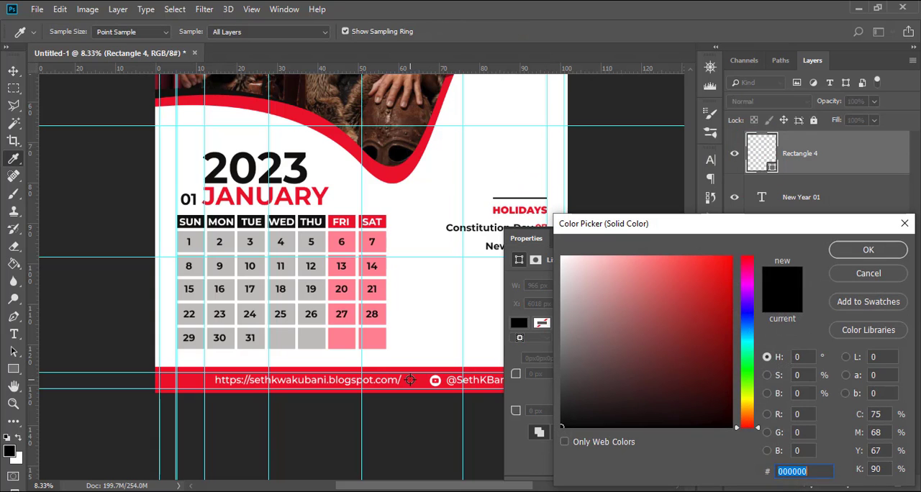
pyautogui.click(868, 250)
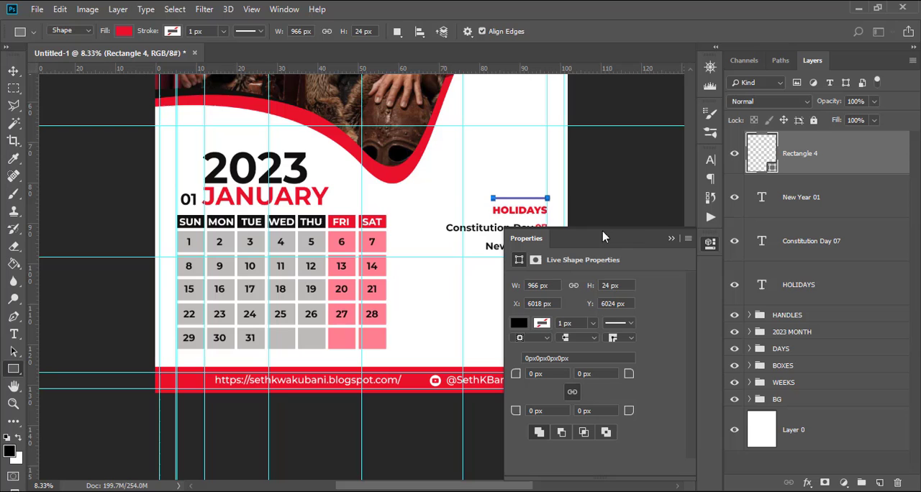
pyautogui.click(670, 241)
pyautogui.press('v')
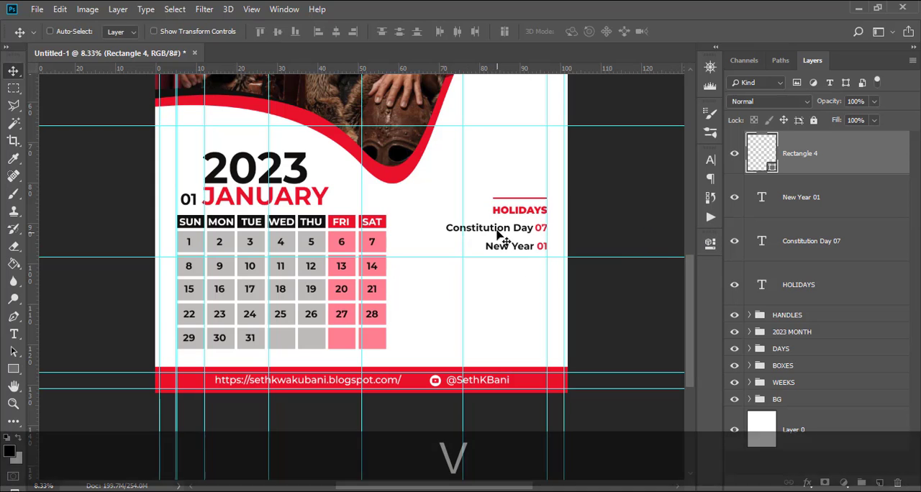
# Rearrange the holiday entries so New Year 01 sits directly under HOLIDAYS and Constitution Day 07 below it, with more space under the heading.
pyautogui.moveTo(787, 244); pyautogui.dragTo(773, 194)
pyautogui.press('shift')
pyautogui.moveTo(502, 237); pyautogui.dragTo(537, 231)
pyautogui.click(792, 240)
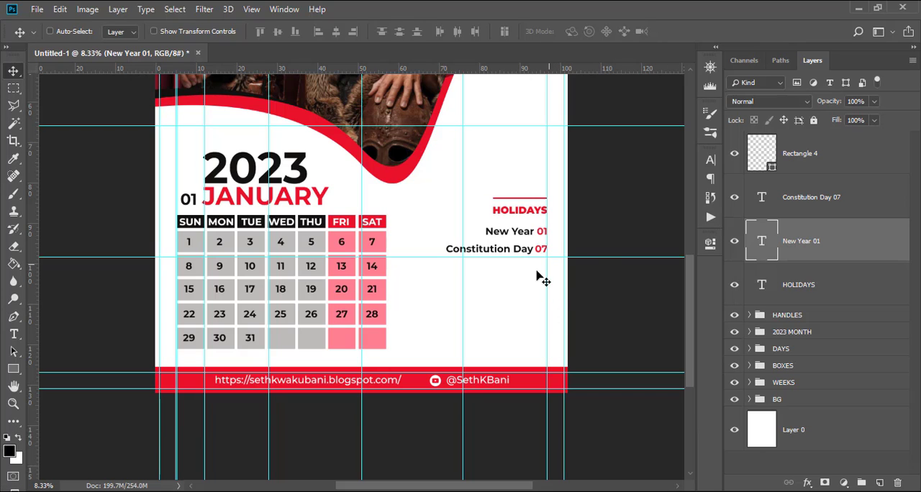
# Duplicate the red line, place the copy below Constitution Day 07, and stretch it leftward to about 207% width.
pyautogui.click(783, 164)
pyautogui.hotkey('ctrl', 'j')
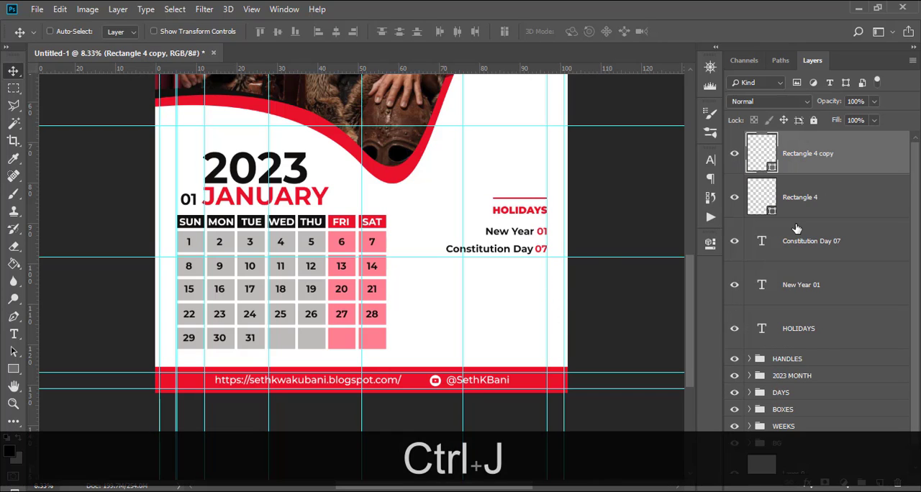
pyautogui.press('v')
pyautogui.moveTo(520, 256); pyautogui.dragTo(530, 323)
pyautogui.hotkey('ctrl', 'shift', 't')
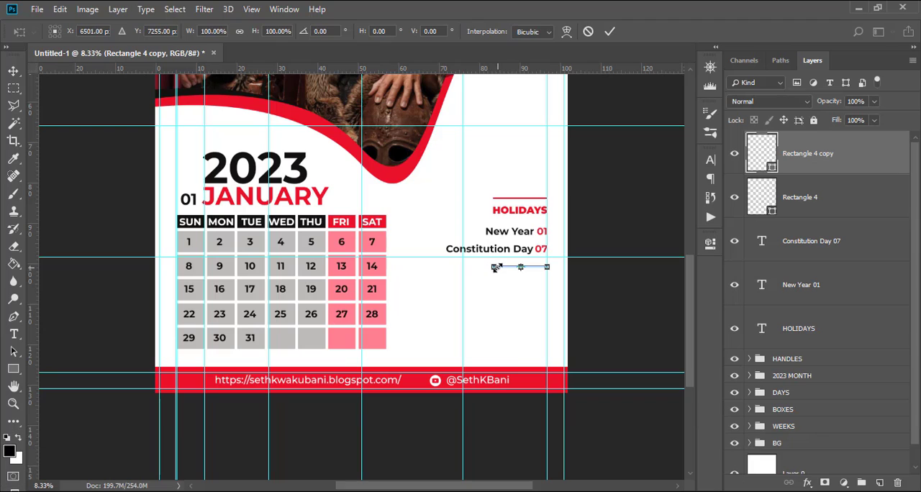
pyautogui.moveTo(492, 267); pyautogui.dragTo(434, 267)
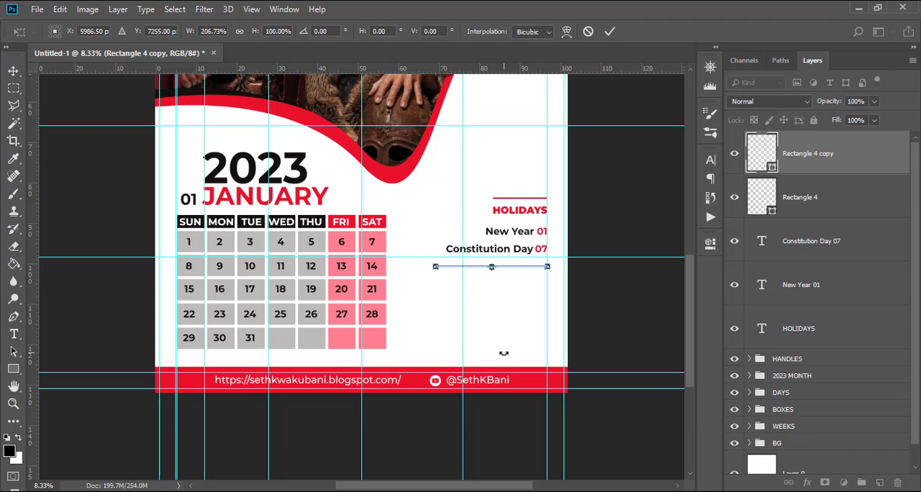
pyautogui.press('Return')
# Colour the lower line near-black (0c0807), sampled from the 2023 text, and move the whole holidays block straight down beside the date grid.
pyautogui.doubleClick(769, 159)
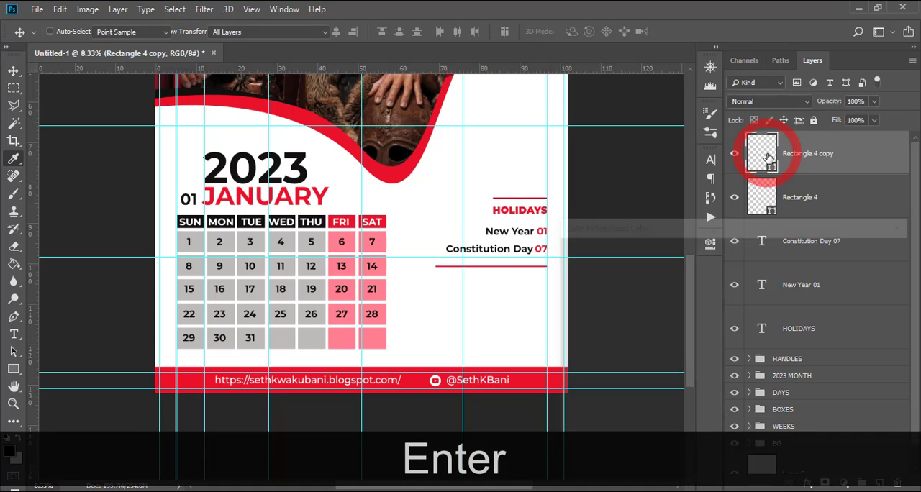
pyautogui.click(295, 167)
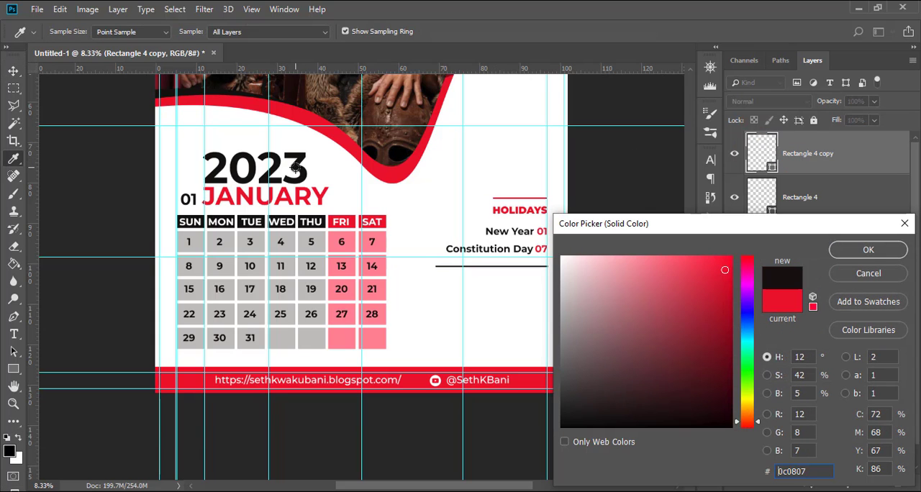
pyautogui.click(849, 251)
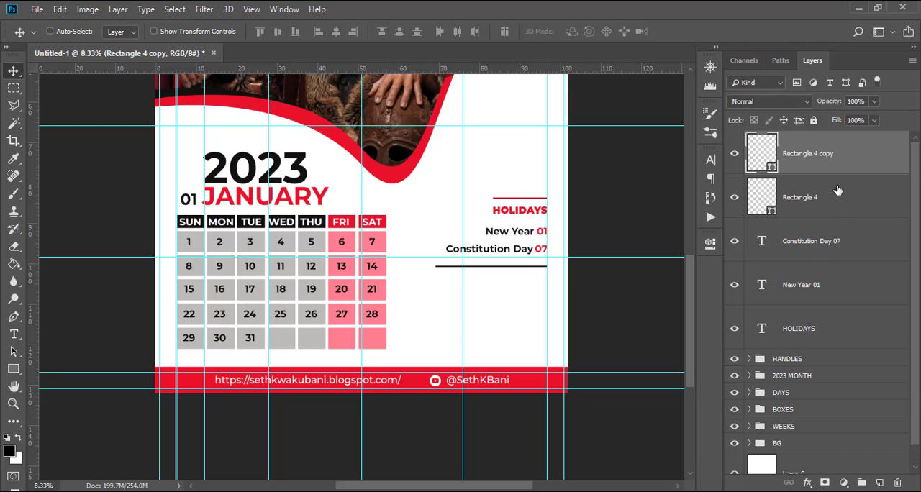
pyautogui.keyDown('shift'); pyautogui.click(798, 328); pyautogui.keyUp('shift')
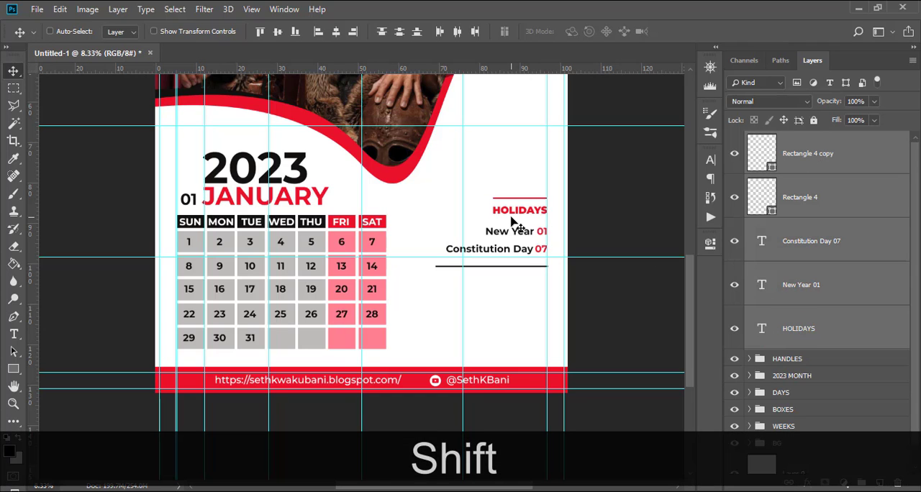
pyautogui.moveTo(512, 228); pyautogui.dragTo(515, 242)
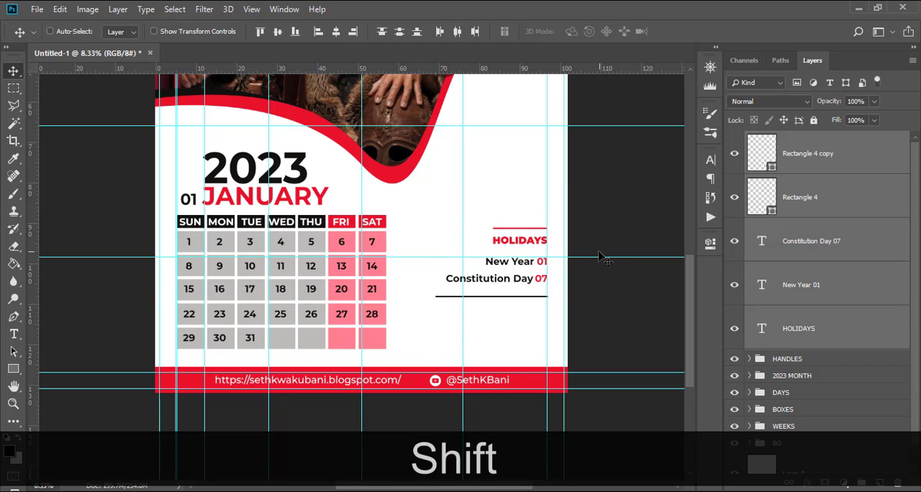
# Move the lower black line's layer beneath the HOLIDAYS text layer, just above the HANDLES group.
pyautogui.click(791, 168)
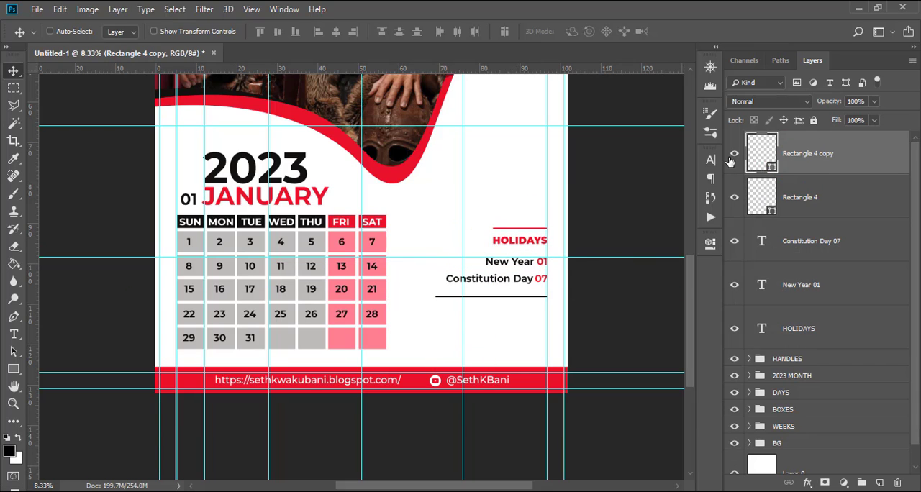
pyautogui.click(734, 153)
pyautogui.click(734, 154)
pyautogui.moveTo(832, 178); pyautogui.dragTo(734, 349)
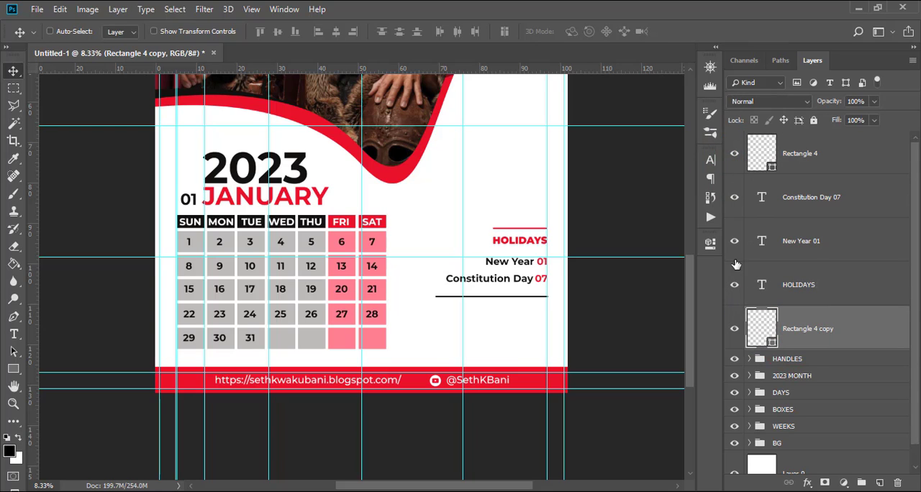
# Reorder the holiday text layers to match the layout: HOLIDAYS, New Year 01, and Constitution Day 07 just above the black line's layer.
pyautogui.click(734, 154)
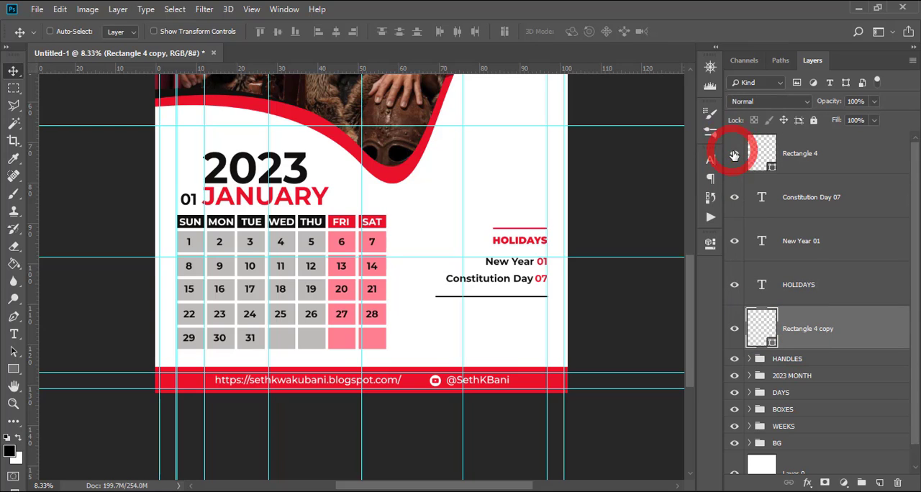
pyautogui.click(797, 286)
pyautogui.click(732, 327)
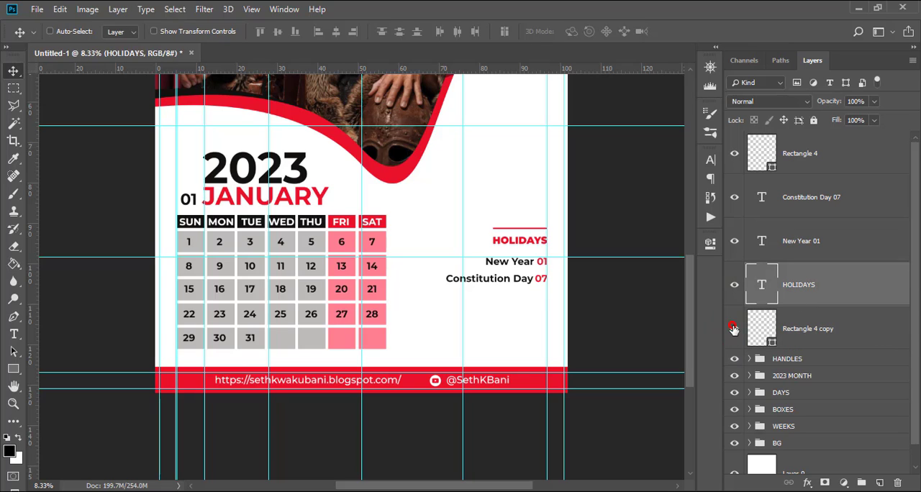
pyautogui.click(733, 328)
pyautogui.click(790, 332)
pyautogui.moveTo(792, 200); pyautogui.dragTo(790, 295)
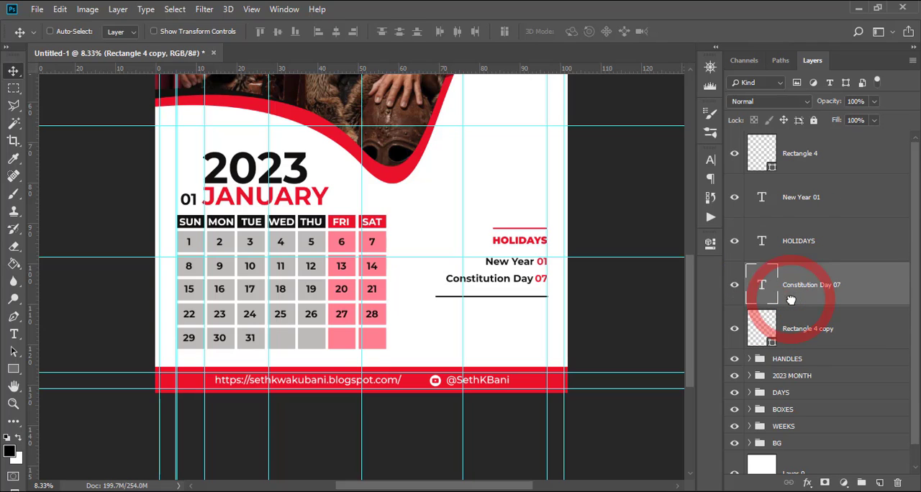
pyautogui.moveTo(798, 214); pyautogui.dragTo(792, 263)
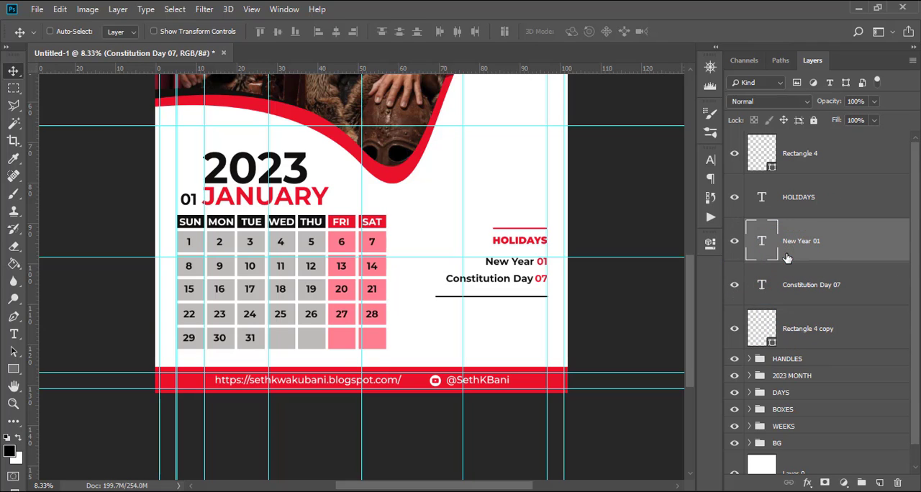
# Distribute the red line, HOLIDAYS, New Year 01, Constitution Day 07 and the black line evenly by their vertical centers.
pyautogui.click(793, 197)
pyautogui.click(735, 154)
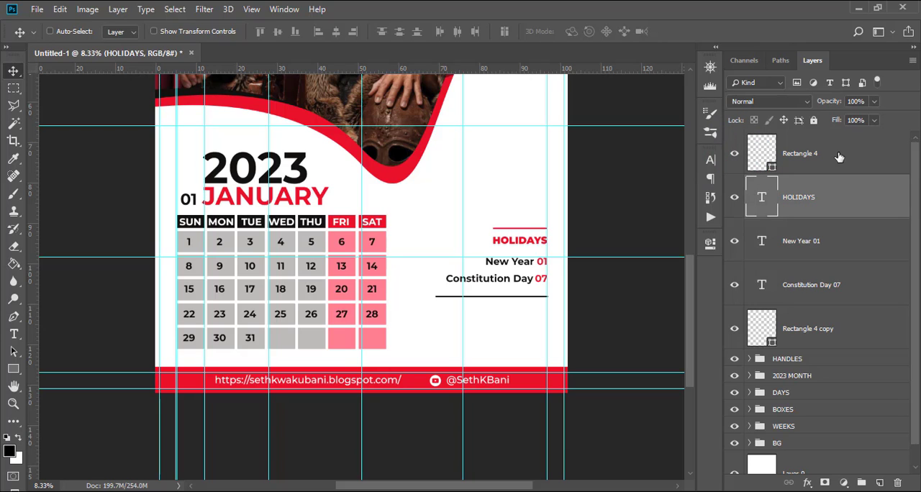
pyautogui.click(828, 154)
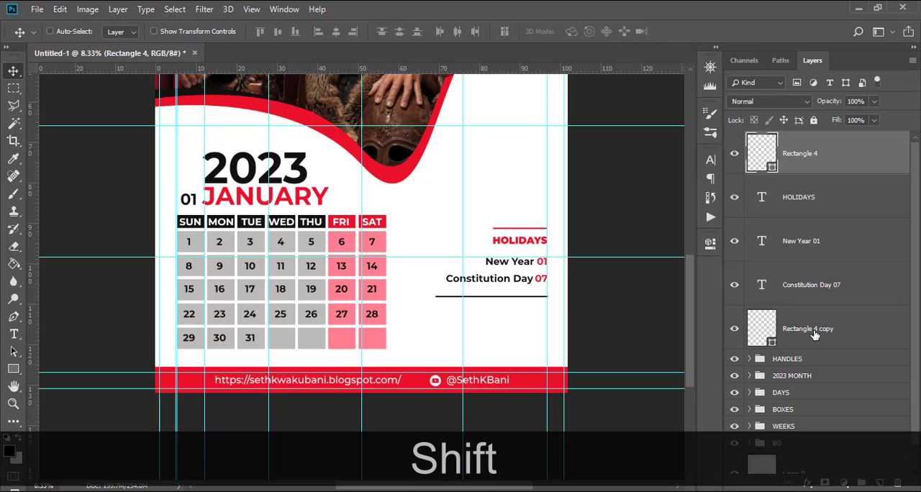
pyautogui.keyDown('shift'); pyautogui.click(812, 334); pyautogui.keyUp('shift')
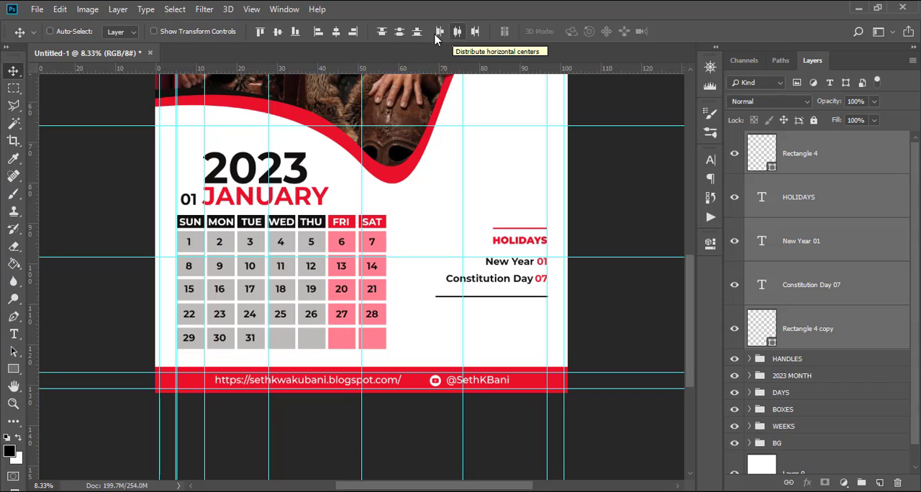
pyautogui.click(401, 35)
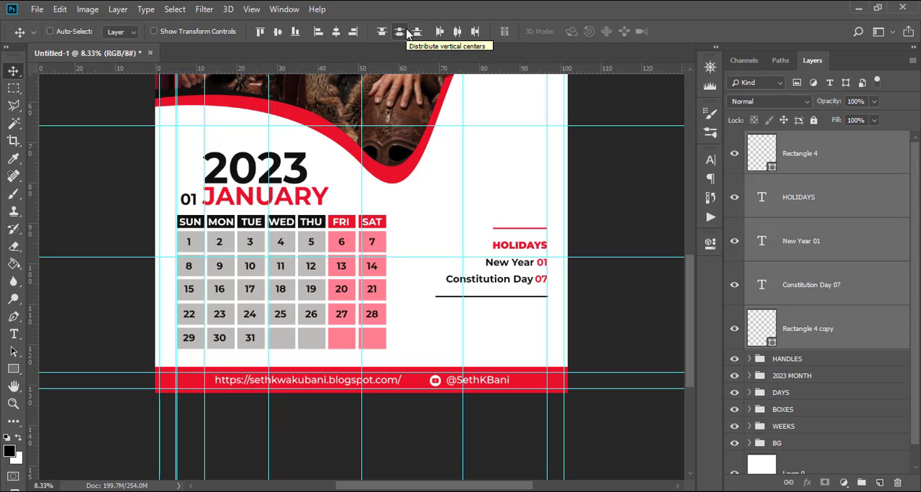
# Group the three holiday text layers with the red and black line layers, and name the group HOLIDAYS.
pyautogui.click(821, 151)
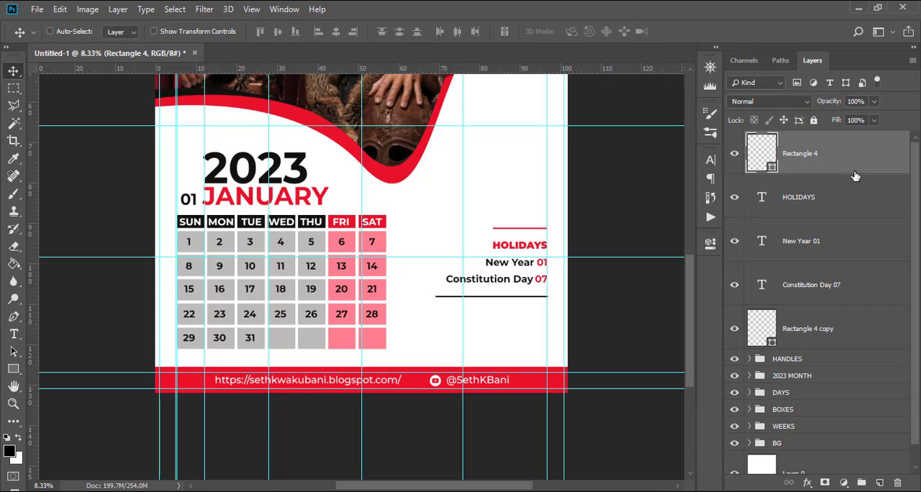
pyautogui.keyDown('ctrl'); pyautogui.keyDown('shift'); pyautogui.click(810, 328); pyautogui.keyUp('shift'); pyautogui.keyUp('ctrl')
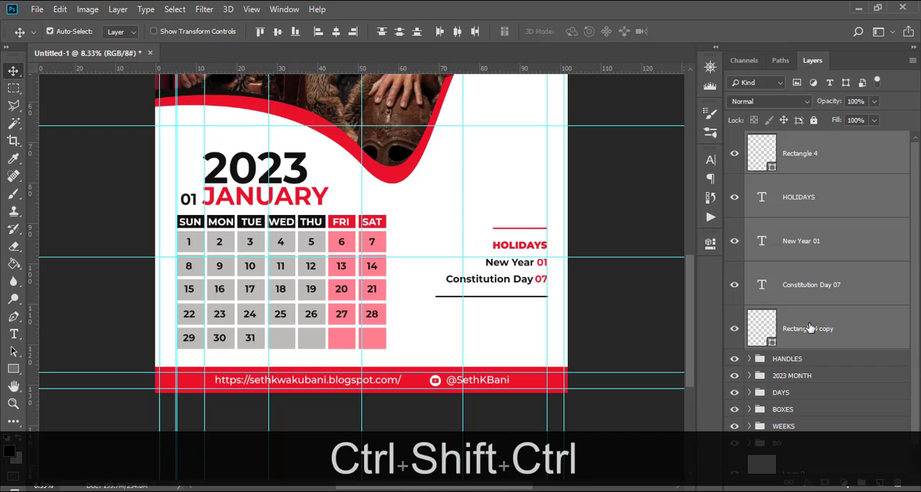
pyautogui.hotkey('ctrl', 'g')
pyautogui.doubleClick(786, 140)
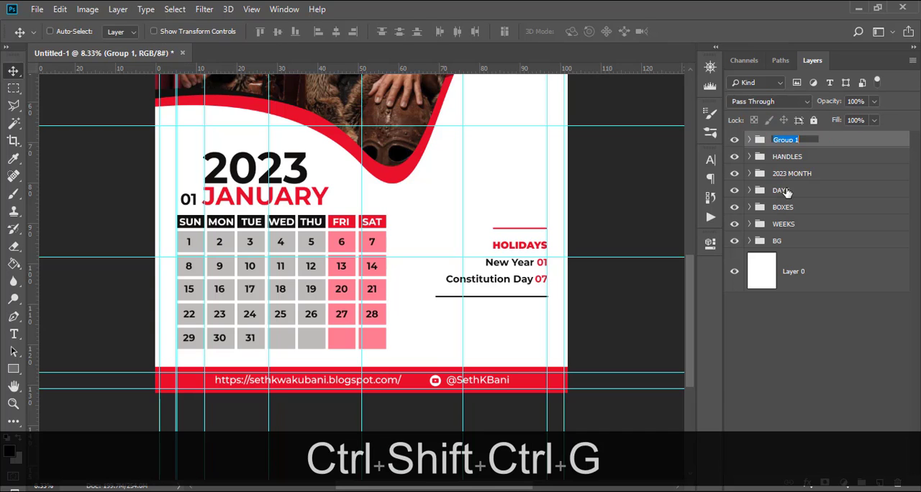
pyautogui.write('HO')
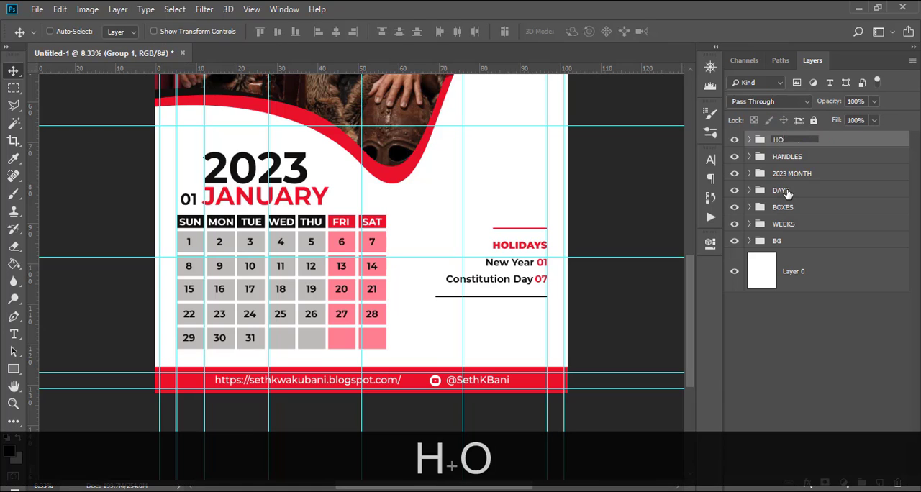
pyautogui.write('LIDAYS')
pyautogui.press('Return')
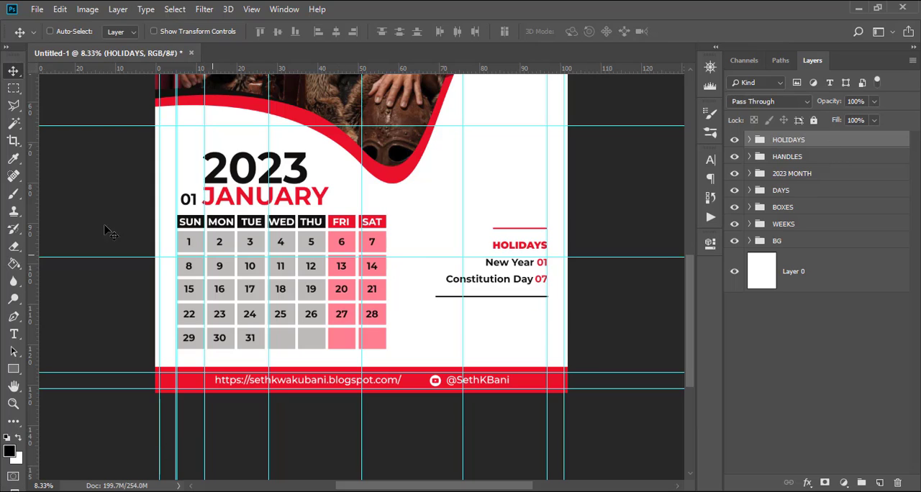
# Add a text layer below the black line with the two lines KINGDOM and SOLUTION GH, copied from the 178.txt notes.
pyautogui.press('t')
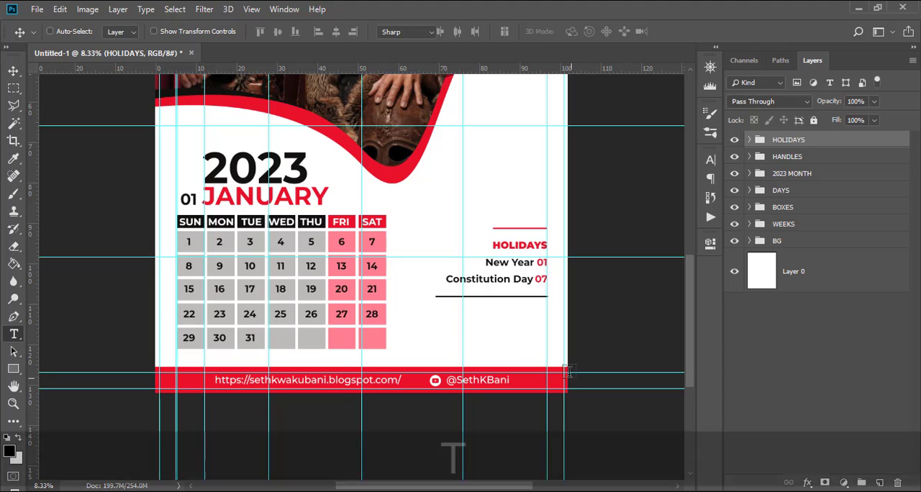
pyautogui.click(438, 325)
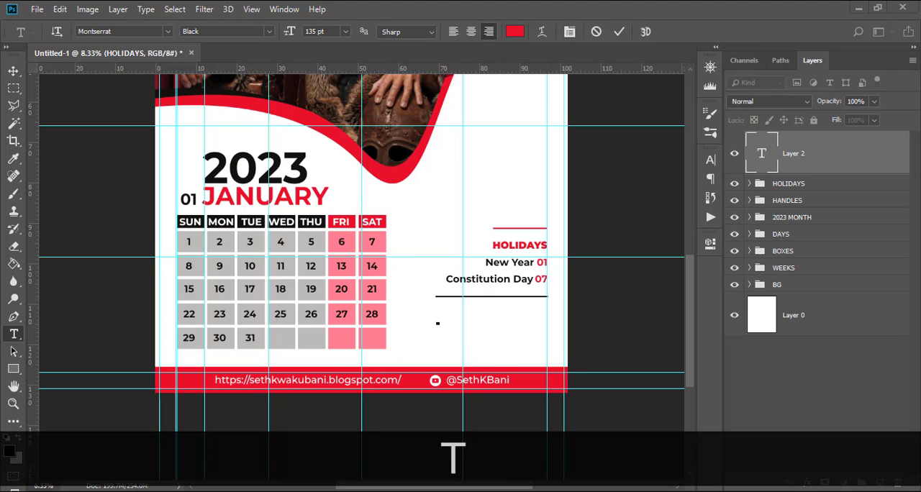
pyautogui.hotkey('alt', 'Tab')
pyautogui.moveTo(416, 326); pyautogui.dragTo(344, 311)
pyautogui.hotkey('ctrl', 'c')
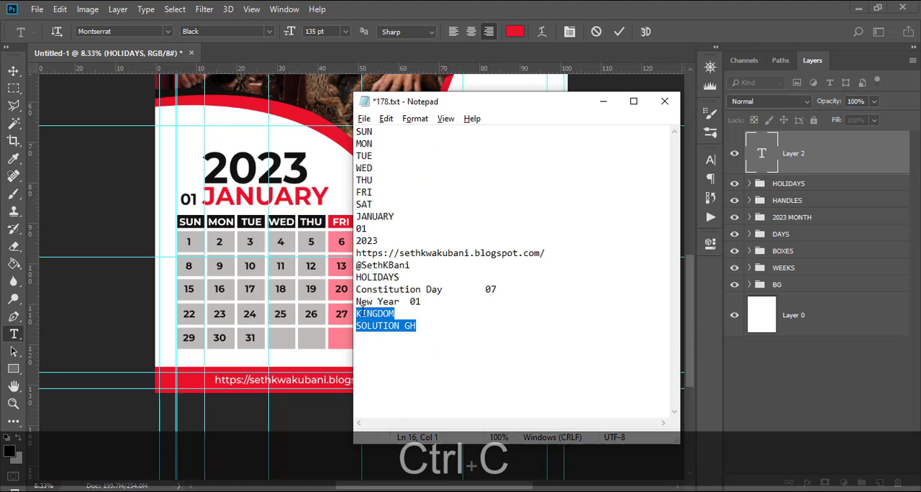
pyautogui.click(449, 7)
pyautogui.hotkey('ctrl', 'v')
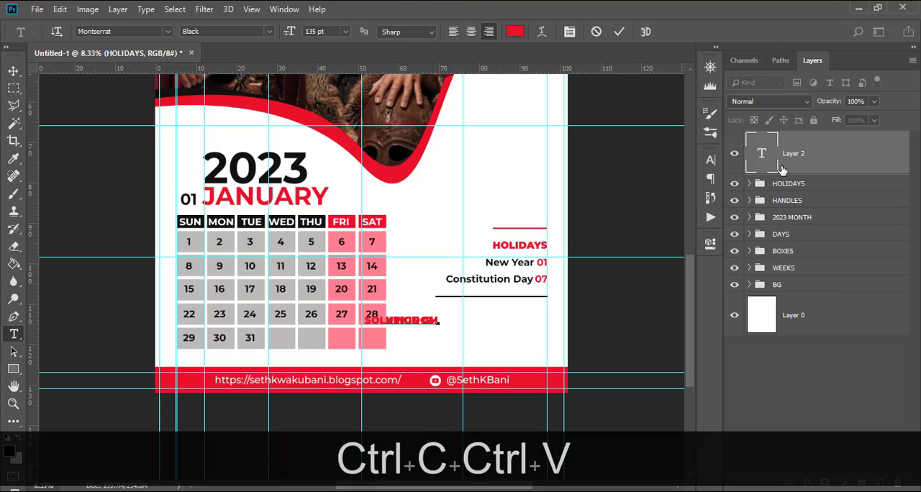
pyautogui.click(773, 150)
# Set the KINGDOM SOLUTION GH text to Montserrat Bold and colour it near-black (0c0807), sampled from the 2023 text.
pyautogui.click(710, 244)
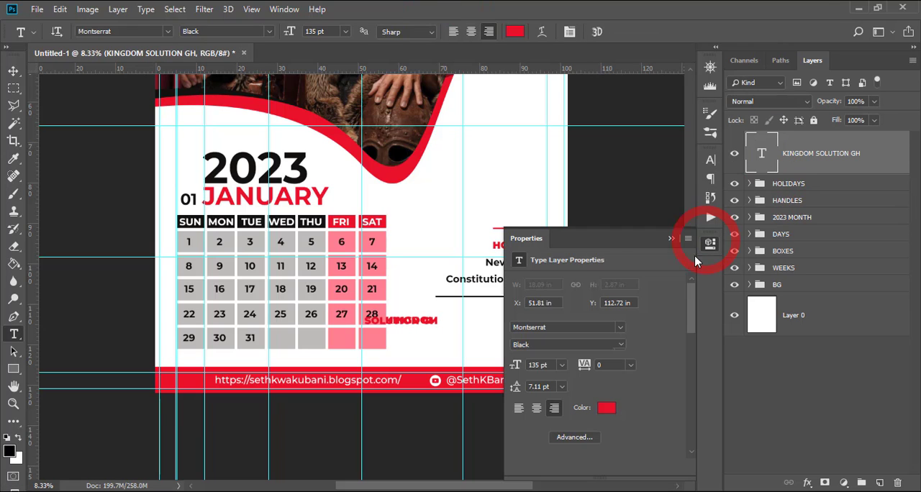
pyautogui.click(710, 160)
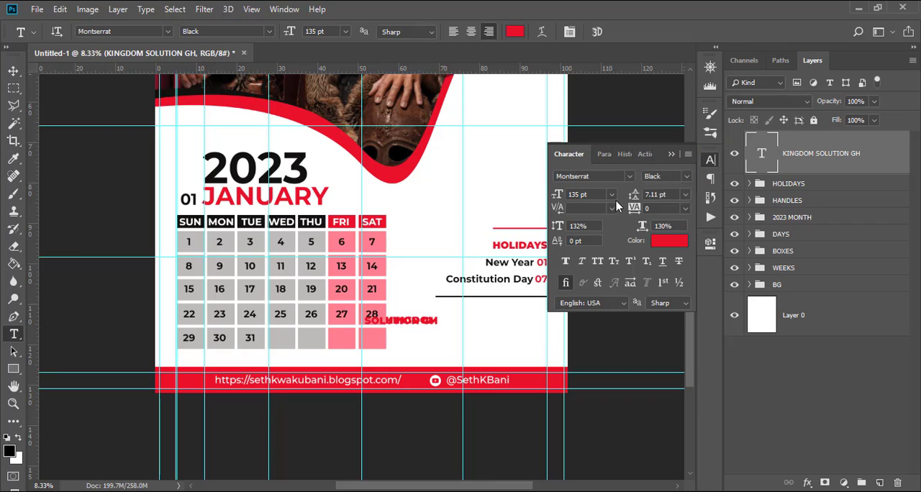
pyautogui.click(685, 178)
pyautogui.click(662, 316)
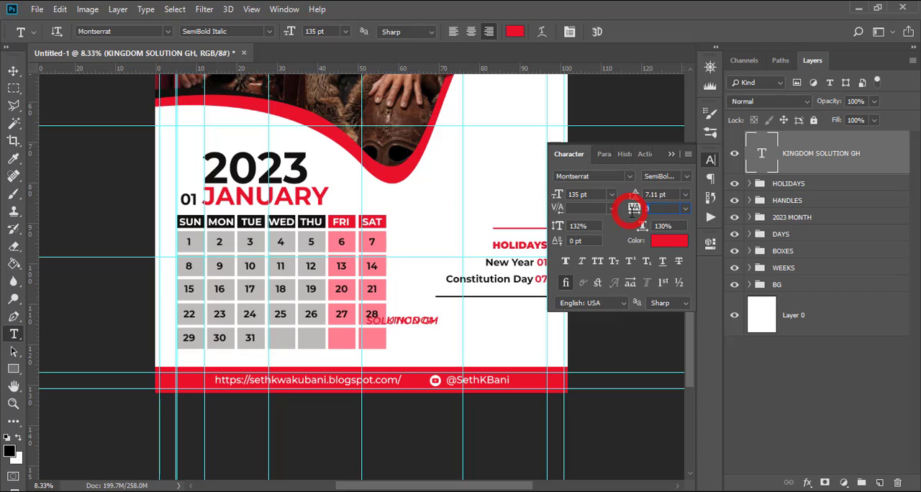
pyautogui.click(666, 242)
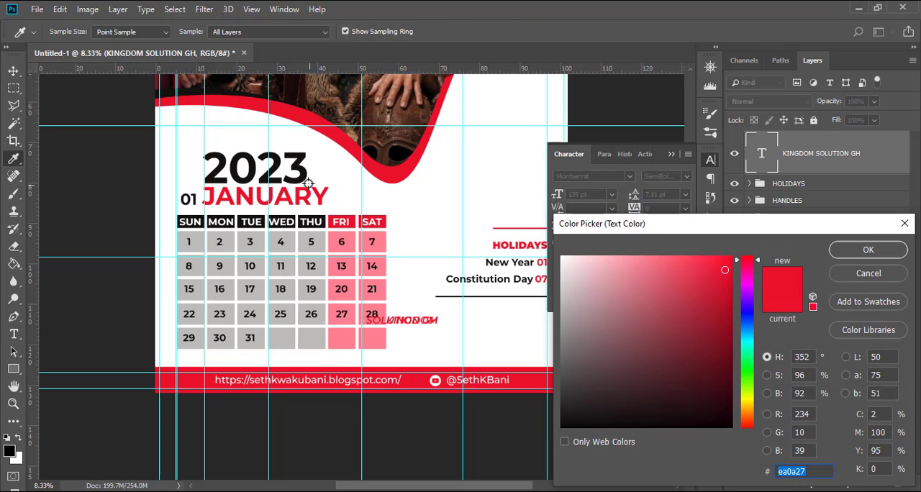
pyautogui.click(303, 174)
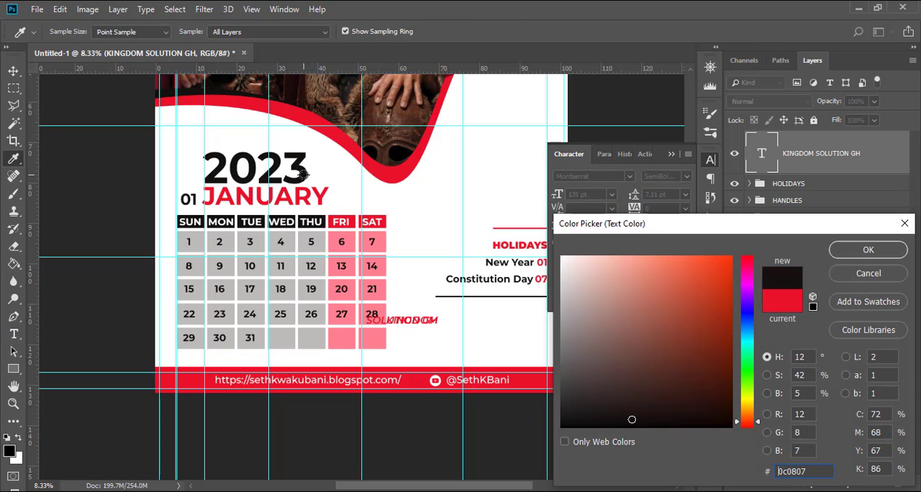
pyautogui.click(867, 250)
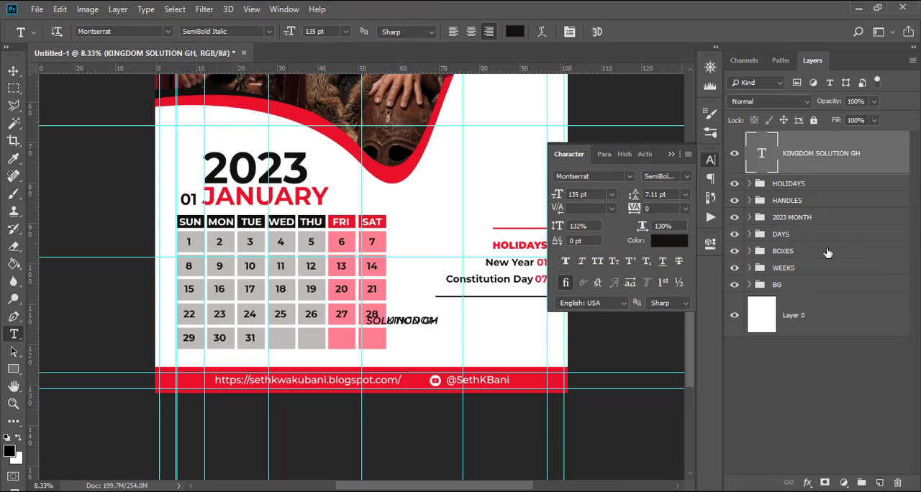
pyautogui.click(682, 180)
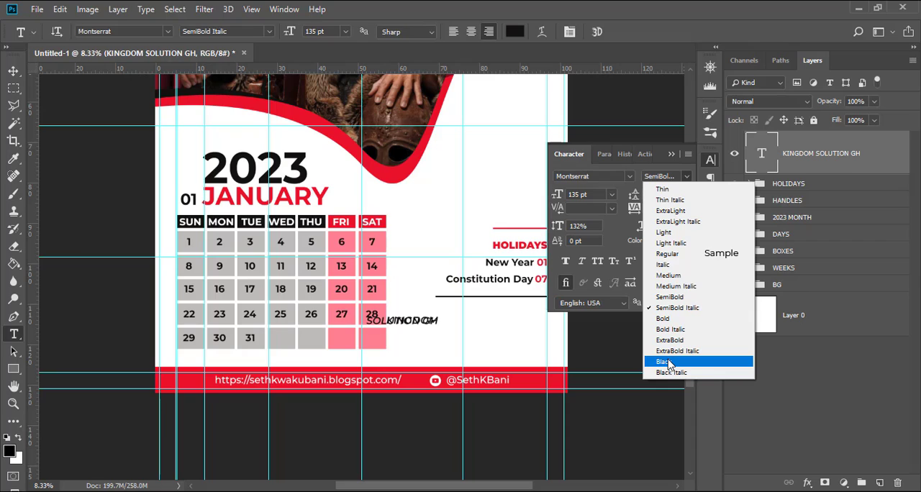
pyautogui.click(664, 320)
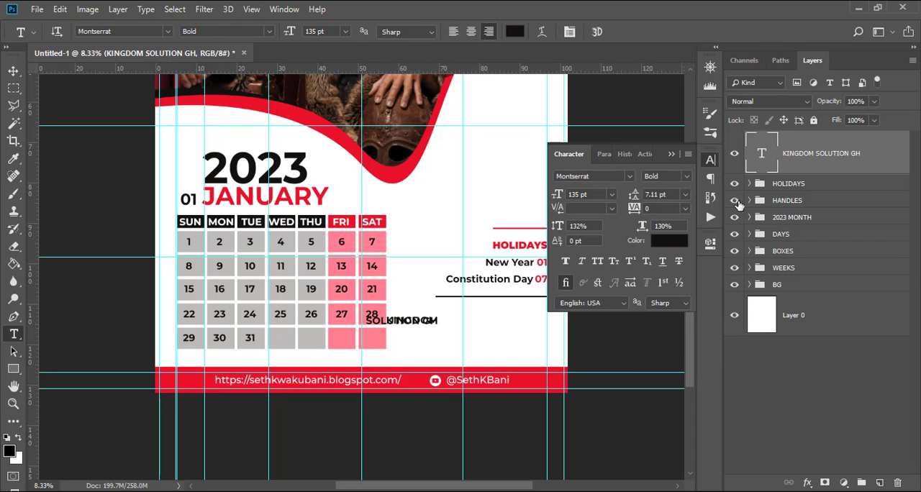
# Set the leading of the KINGDOM SOLUTION GH text to 160 pt.
pyautogui.click(632, 193)
pyautogui.click(710, 244)
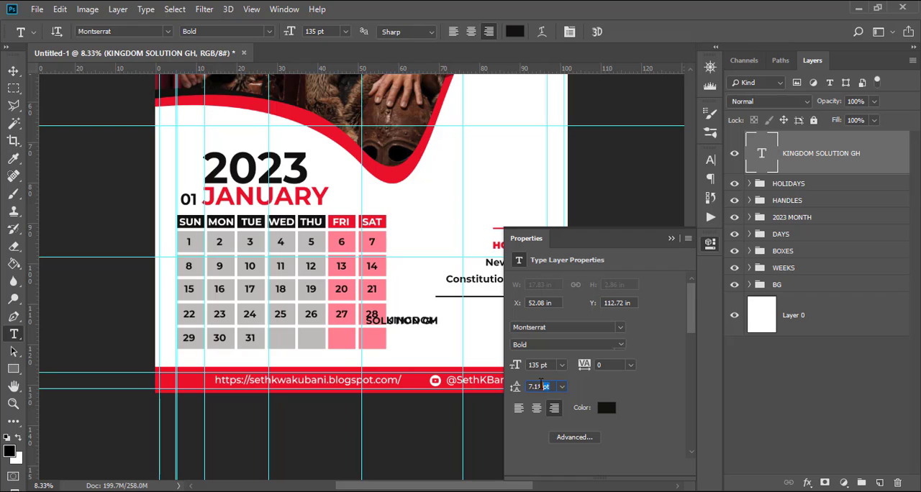
pyautogui.moveTo(541, 386); pyautogui.dragTo(515, 387)
pyautogui.write('160')
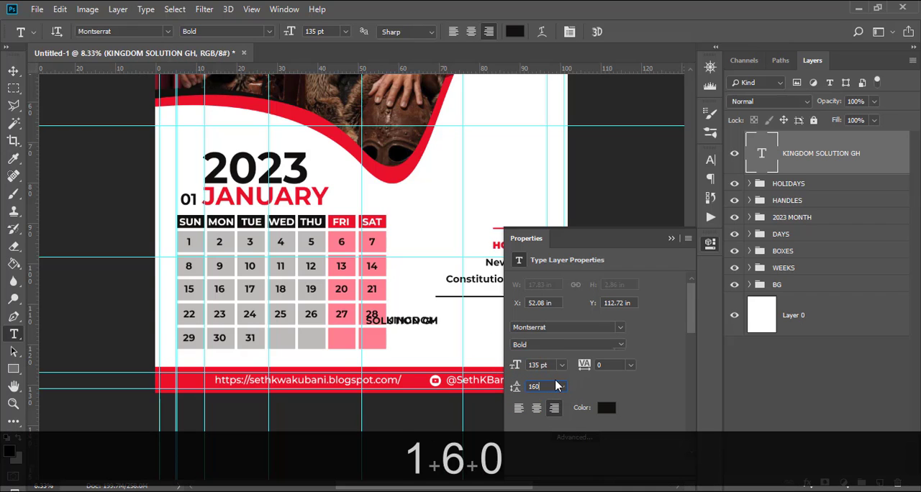
pyautogui.press('Return')
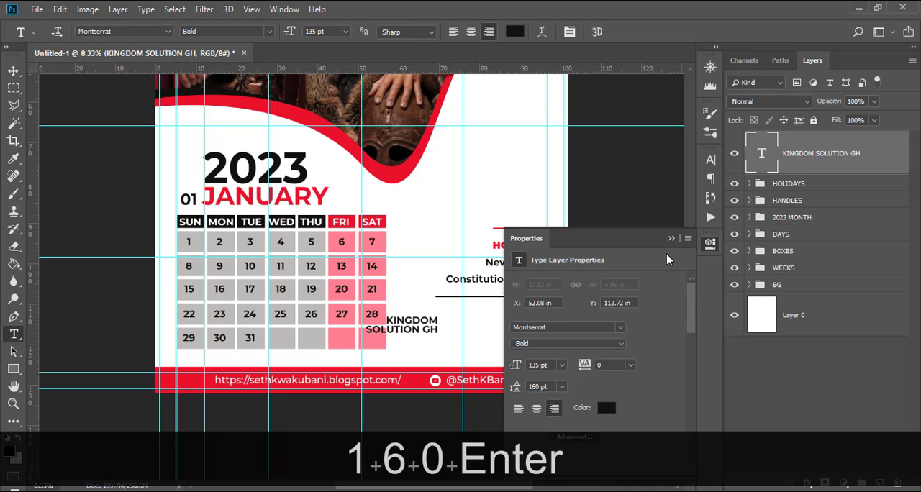
# Left-align the KINGDOM SOLUTION GH text and move it straight right so it ends near the black line's right end.
pyautogui.click(710, 178)
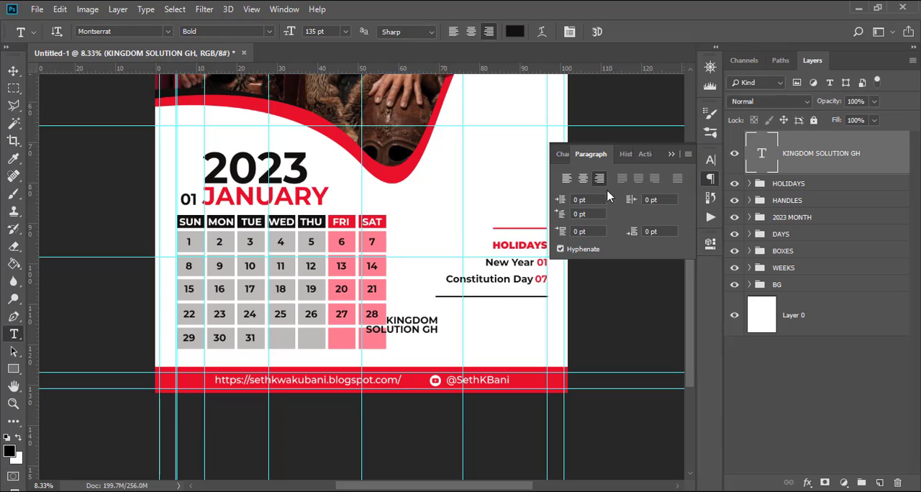
pyautogui.click(567, 178)
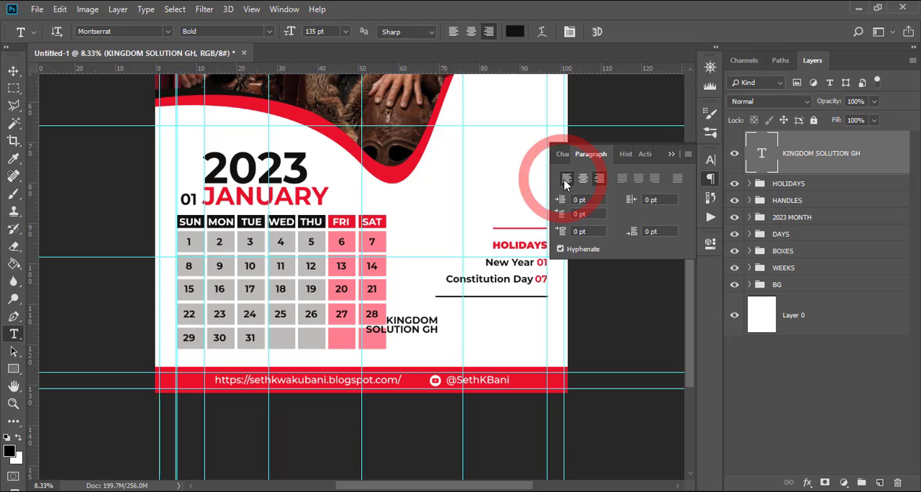
pyautogui.press('v')
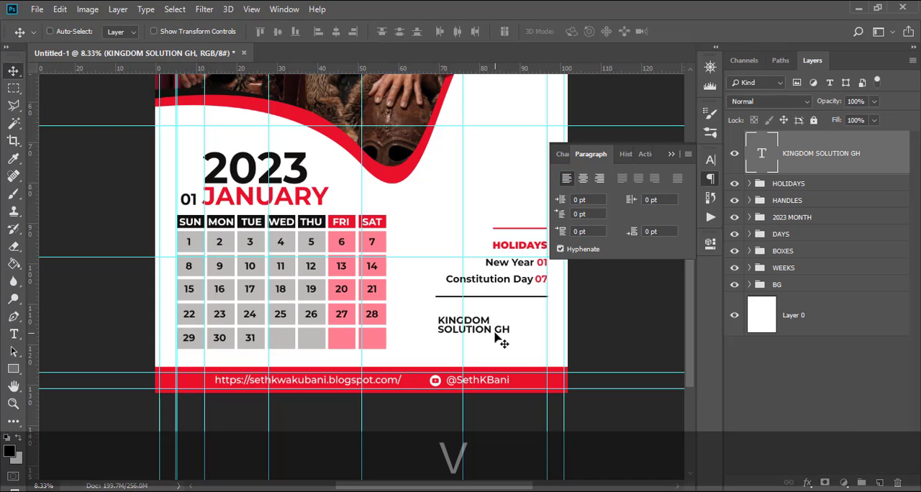
pyautogui.moveTo(486, 330); pyautogui.dragTo(521, 331)
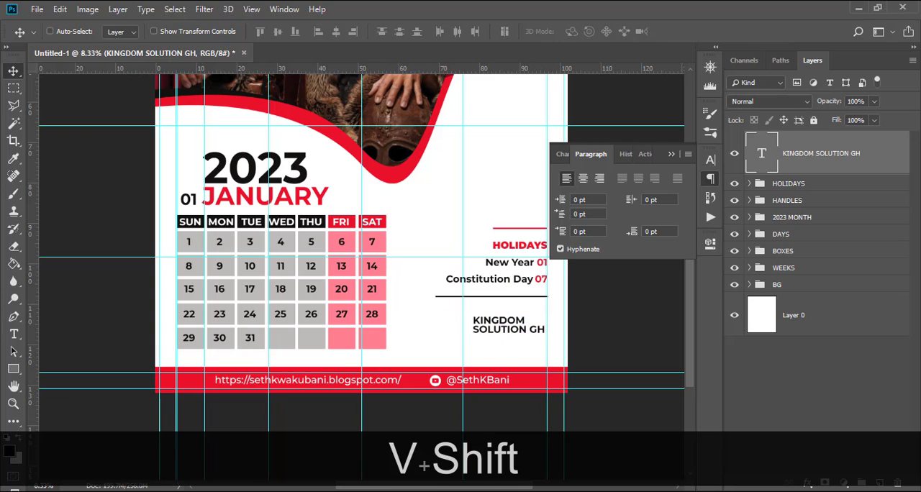
# Place white logo.png from the calendar folder into the design, as a small logo just left of KINGDOM SOLUTION GH.
pyautogui.moveTo(283, 491)
pyautogui.click(208, 445)
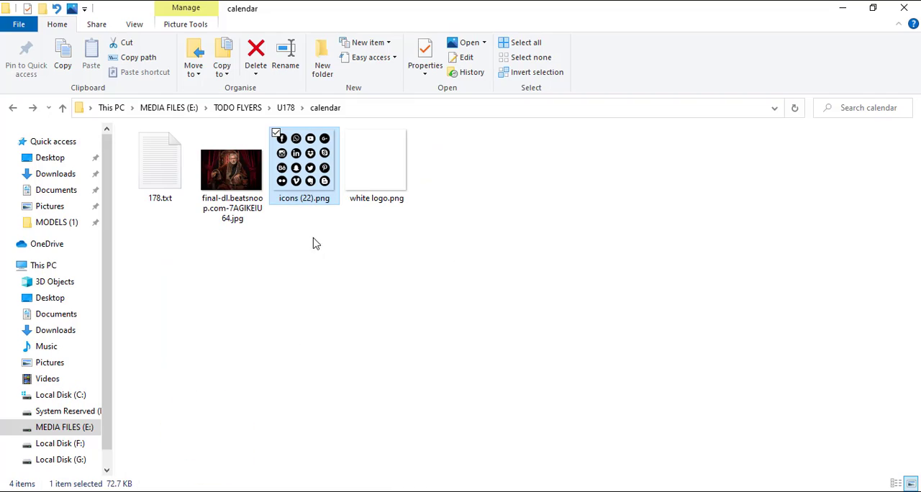
pyautogui.moveTo(376, 164); pyautogui.dragTo(478, 332)
pyautogui.hotkey('shift', 'Return')
pyautogui.press('v')
pyautogui.hotkey('ctrl', 'z')
# Apply a Color Overlay in near-black (0c0807), sampled from the 2023 text, to the white logo layer.
pyautogui.doubleClick(869, 150)
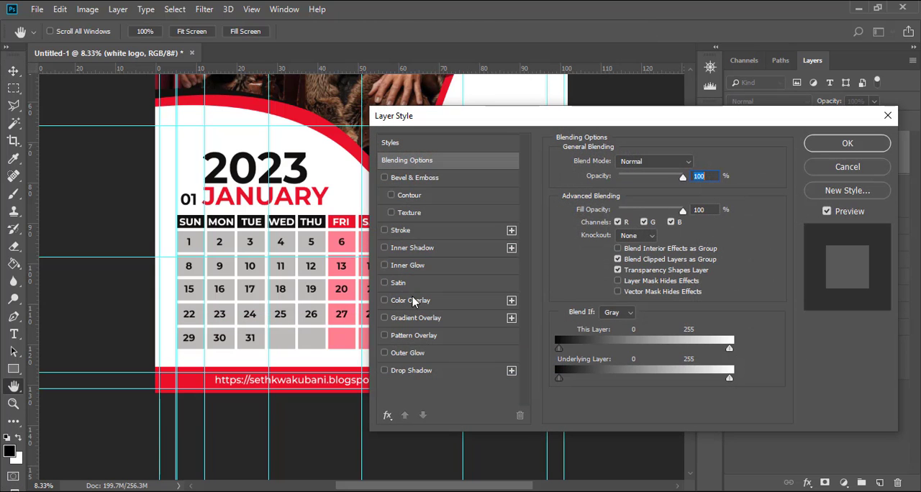
pyautogui.click(412, 300)
pyautogui.click(697, 164)
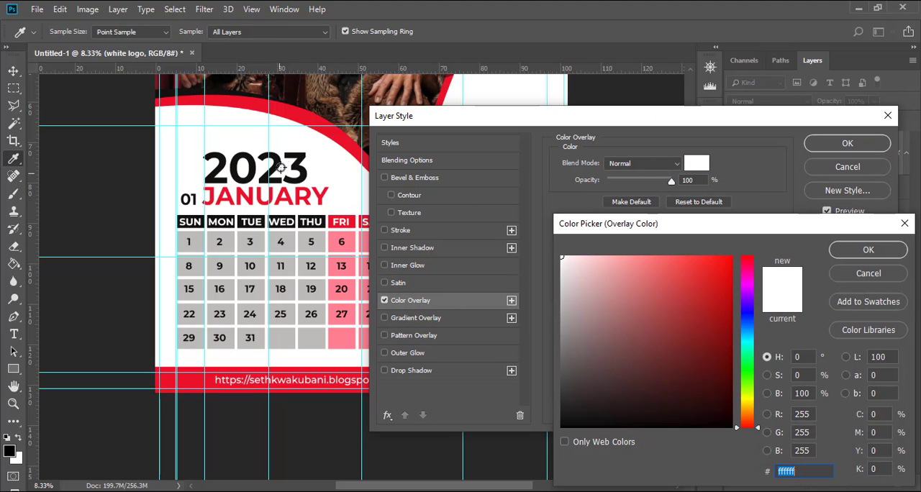
pyautogui.click(297, 157)
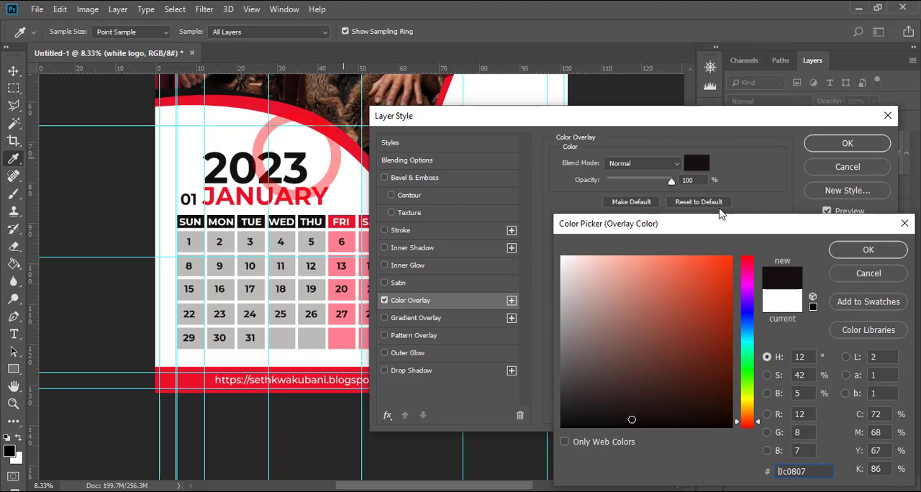
pyautogui.click(850, 249)
pyautogui.click(848, 144)
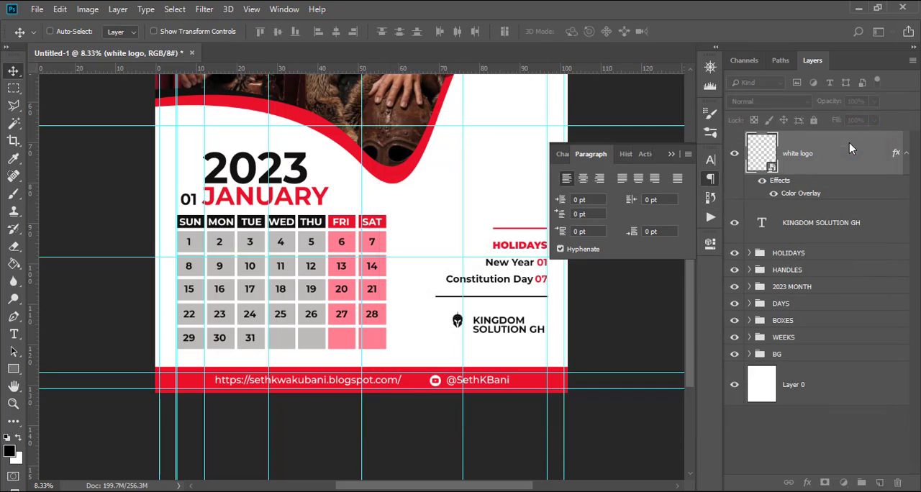
# Nudge the logo slightly straight down to line it up with the two lines of KINGDOM SOLUTION GH.
pyautogui.press('v')
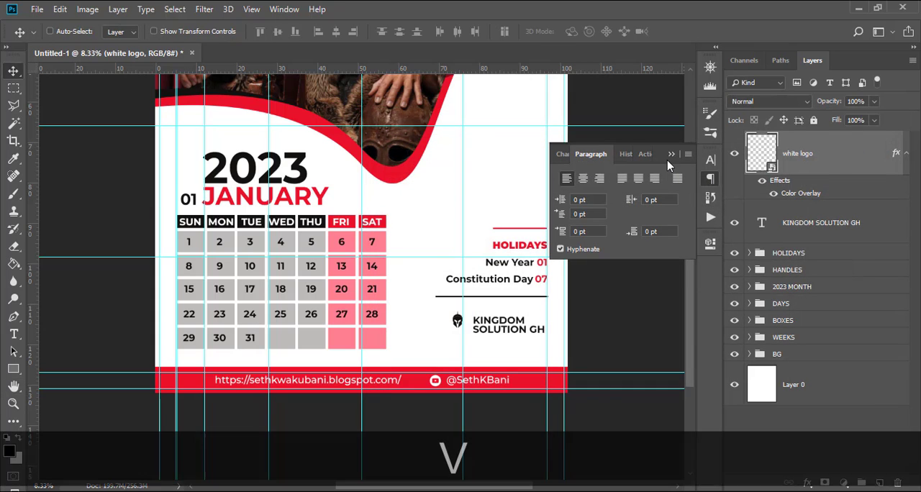
pyautogui.hotkey('shift', 'Down')
pyautogui.hotkey('shift', 'Down')
pyautogui.hotkey('shift', 'Down')
pyautogui.hotkey('shift', 'Down')
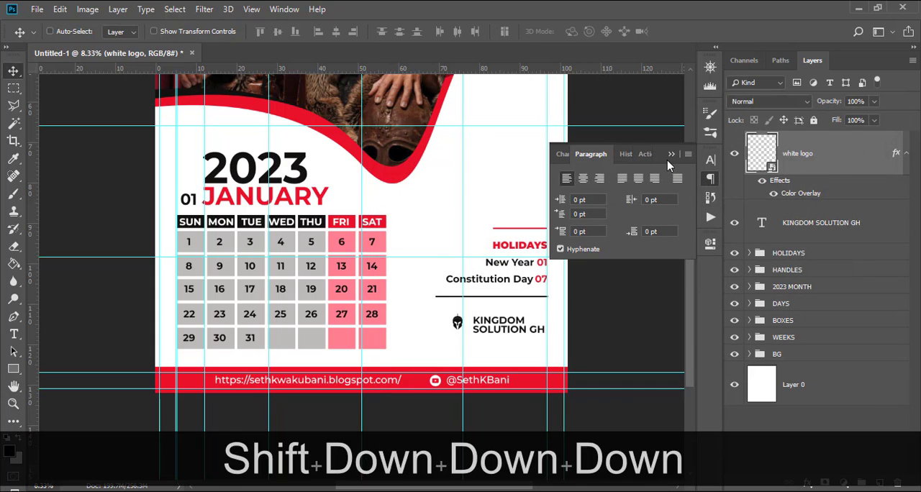
# Nudge the helmet logo straight right until it sits close beside the KINGDOM SOLUTION GH text, and slightly down.
pyautogui.hotkey('shift', 'Right')
pyautogui.hotkey('shift', 'Right')
pyautogui.hotkey('shift', 'Right')
pyautogui.hotkey('shift', 'Right')
pyautogui.hotkey('shift', 'Right')
pyautogui.hotkey('shift', 'Right')
pyautogui.hotkey('shift', 'Right')
pyautogui.hotkey('shift', 'Right')
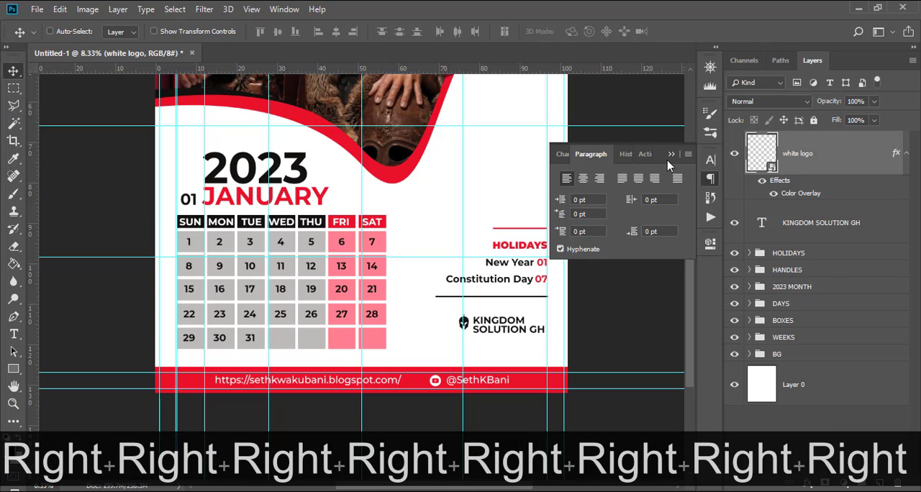
pyautogui.hotkey('shift', 'Down')
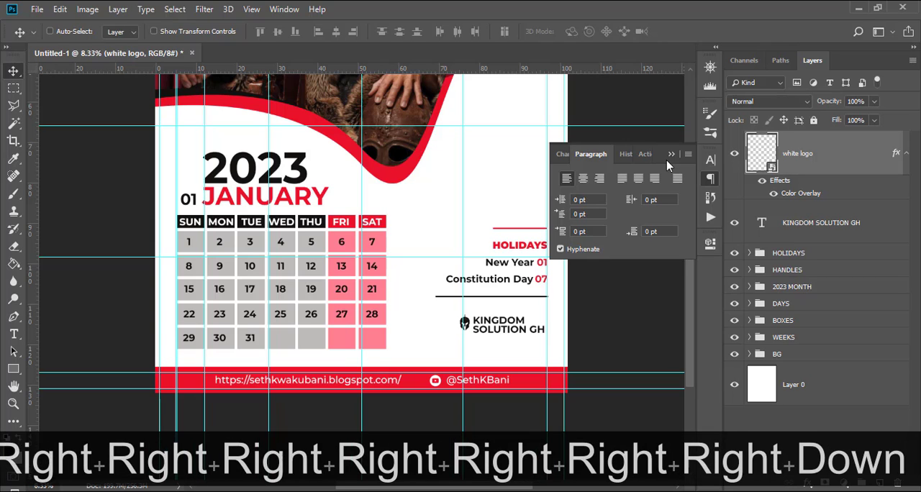
# Enlarge the helmet logo proportionally to about 91.67% scale with Free Transform.
pyautogui.hotkey('ctrl', 't')
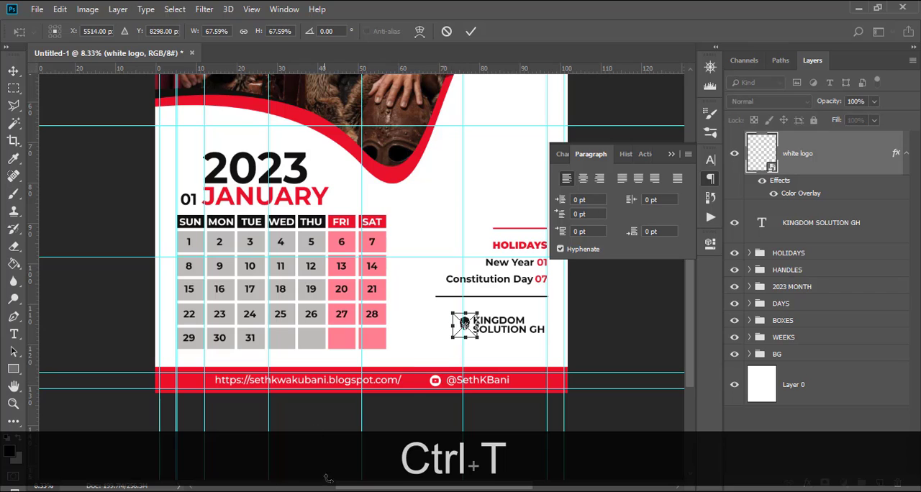
pyautogui.moveTo(477, 341); pyautogui.dragTo(489, 348)
pyautogui.press('Return')
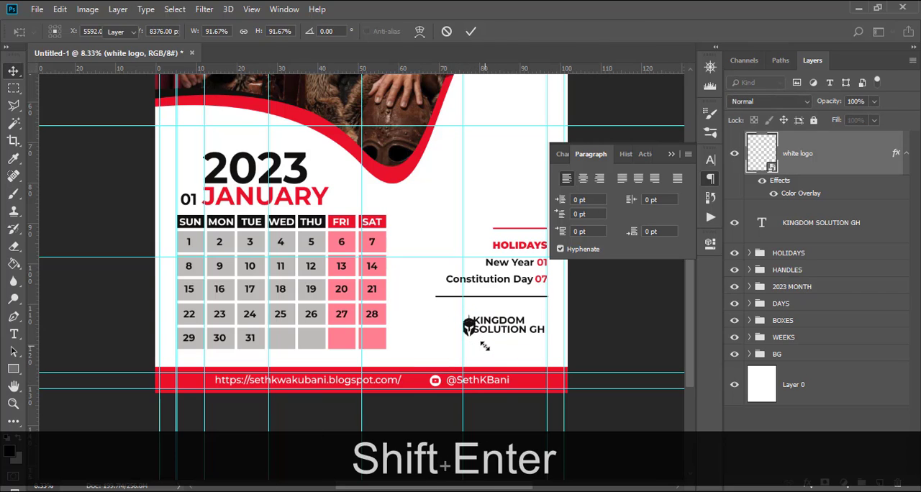
# Nudge the enlarged logo left to clear the KINGDOM SOLUTION GH text and slightly up to center it on the two lines.
pyautogui.press('v')
pyautogui.press('Left')
pyautogui.press('Left')
pyautogui.press('Left')
pyautogui.press('Left')
pyautogui.press('Left')
pyautogui.press('Left')
pyautogui.press('Left')
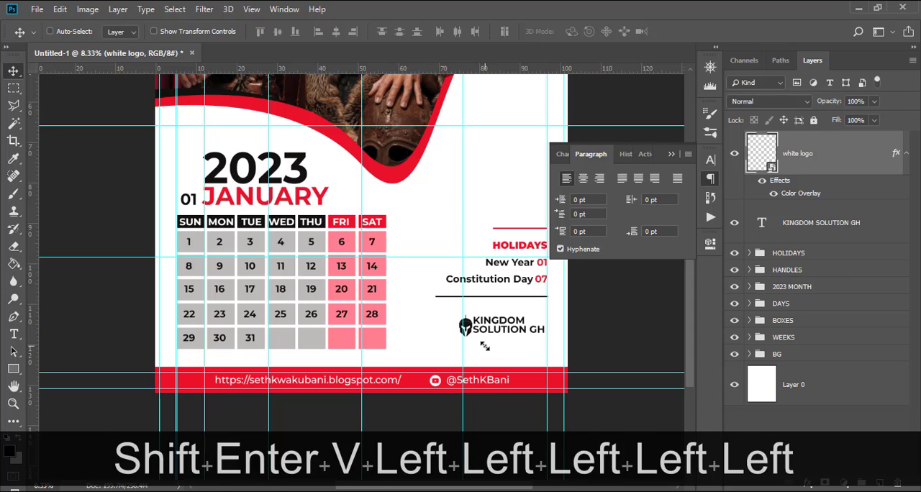
pyautogui.press('Up')
pyautogui.press('Up')
pyautogui.press('Up')
pyautogui.press('Up')
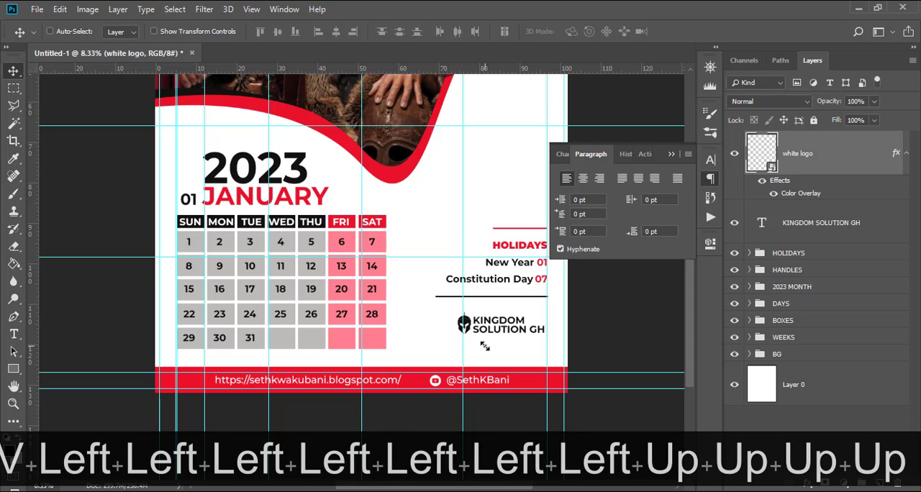
# Hide the guides and collapse the open paragraph settings to show the whole calendar unobstructed.
pyautogui.hotkey('ctrl', 'h')
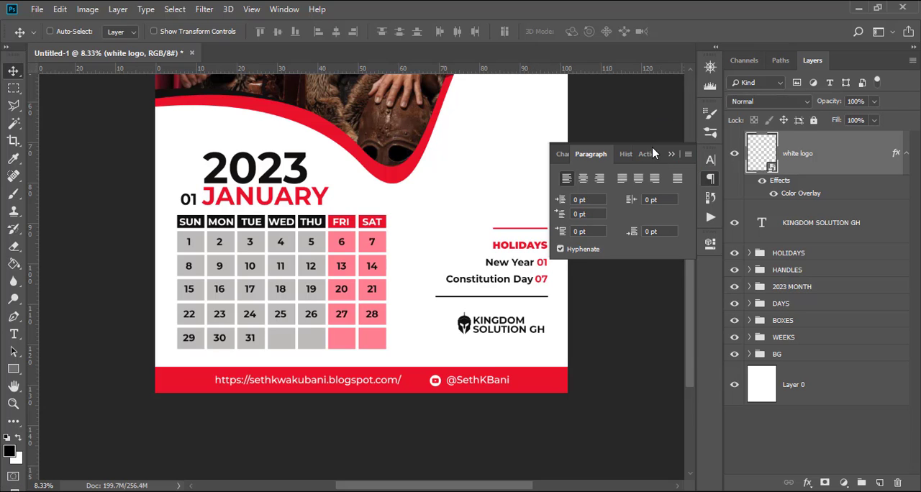
pyautogui.click(670, 156)
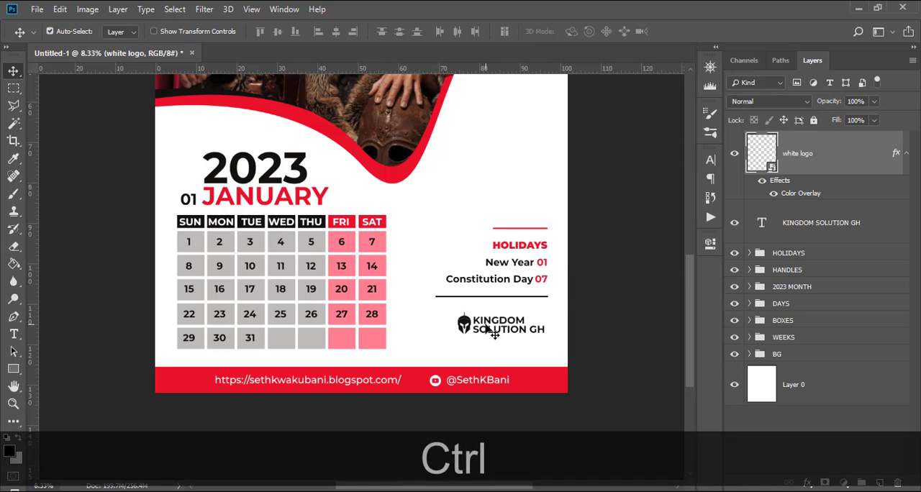
pyautogui.hotkey('ctrl', '0')
pyautogui.hotkey('ctrl', '-')
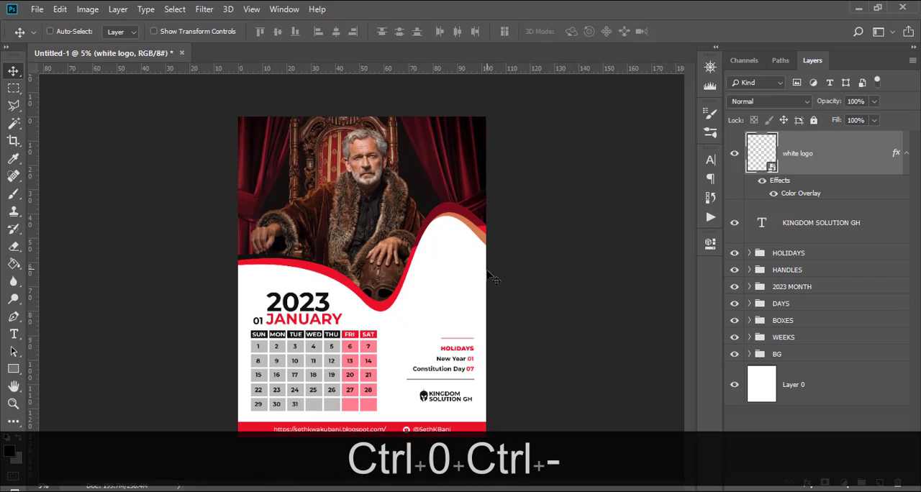
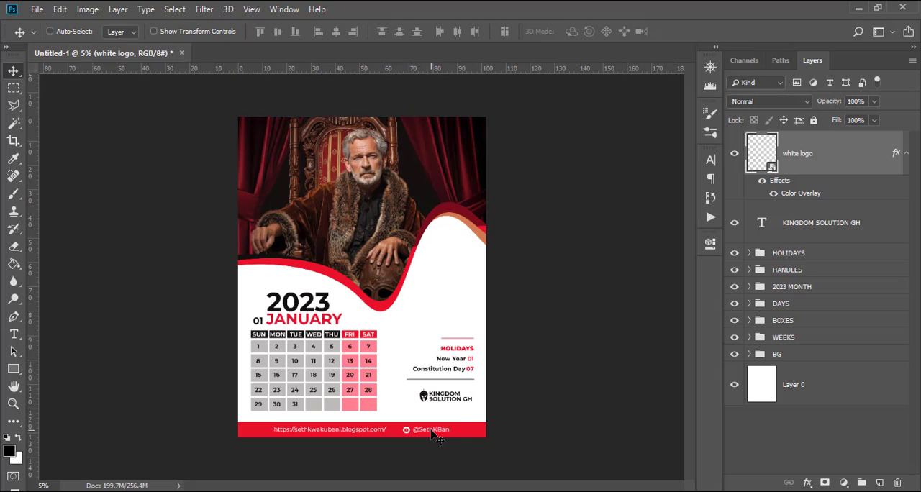
# Right-align the KINGDOM SOLUTION GH text and move the helmet logo to the right side of it.
pyautogui.click(811, 228)
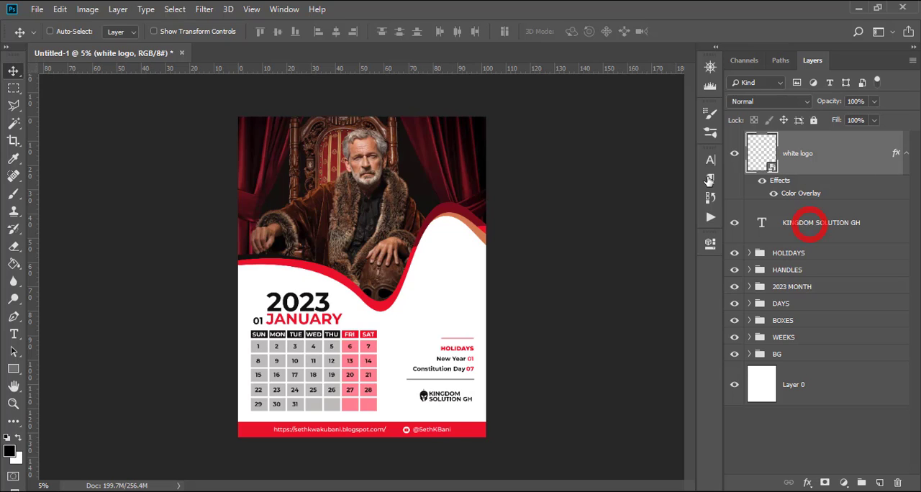
pyautogui.click(710, 160)
pyautogui.click(606, 155)
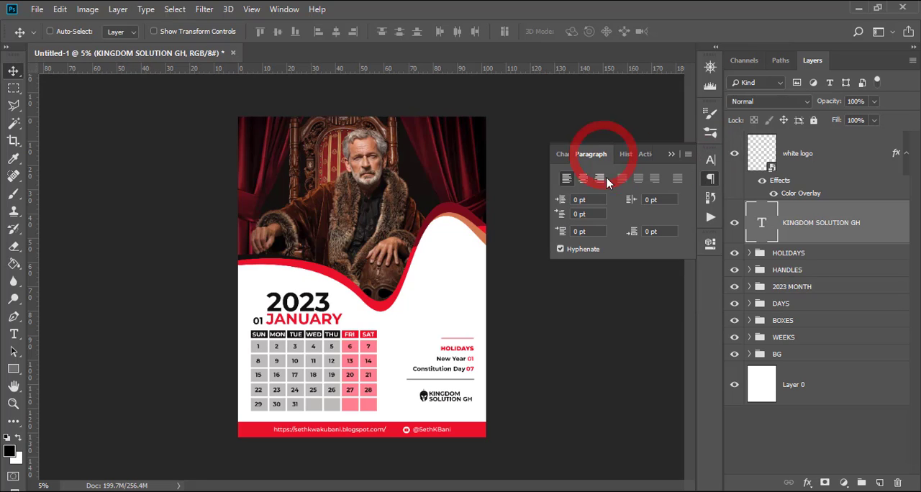
pyautogui.click(600, 179)
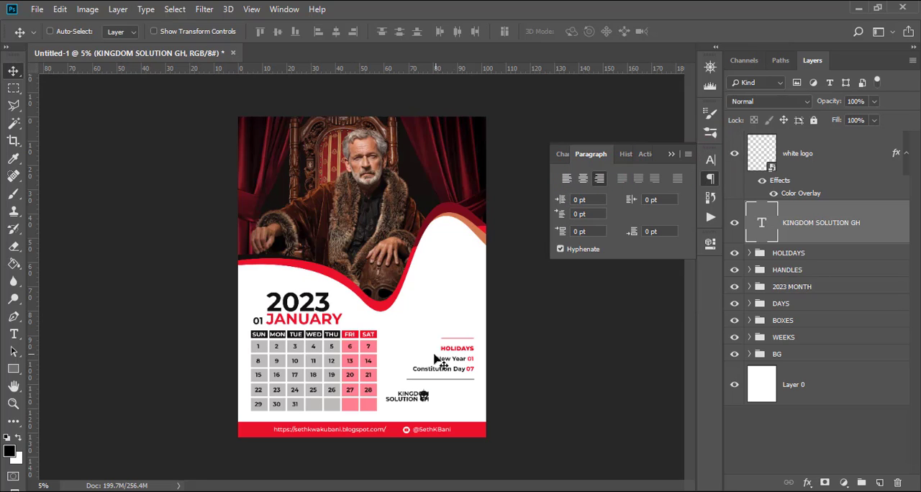
pyautogui.click(810, 168)
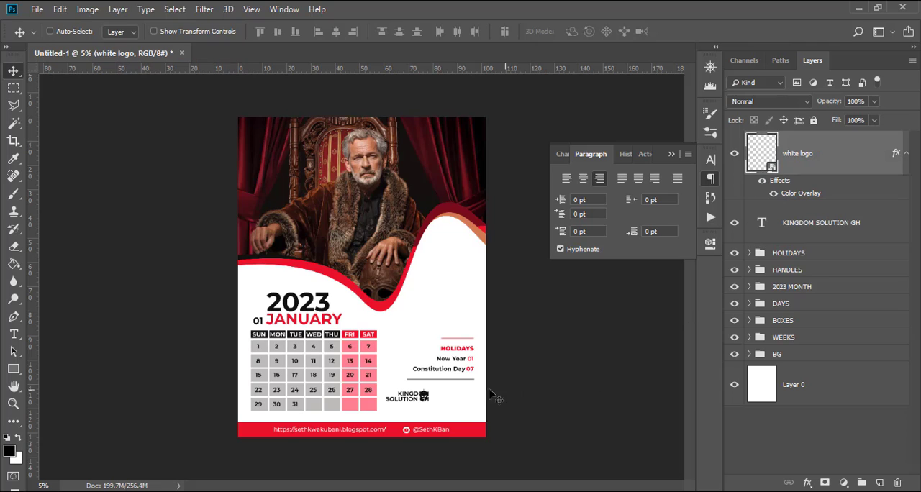
pyautogui.moveTo(450, 395); pyautogui.dragTo(462, 396)
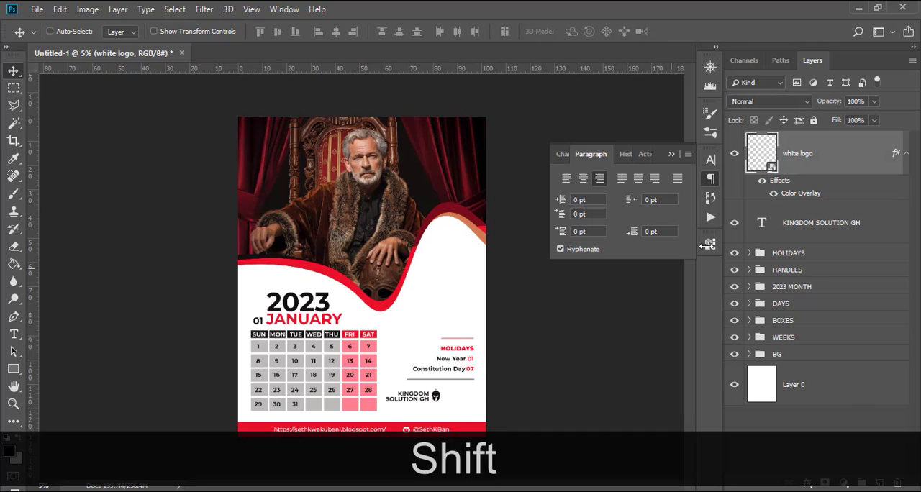
# Move the helmet logo and KINGDOM SOLUTION GH text together to line up with the right end of the line below the holidays.
pyautogui.keyDown('ctrl'); pyautogui.click(804, 222); pyautogui.keyUp('ctrl')
pyautogui.moveTo(424, 369); pyautogui.dragTo(451, 369)
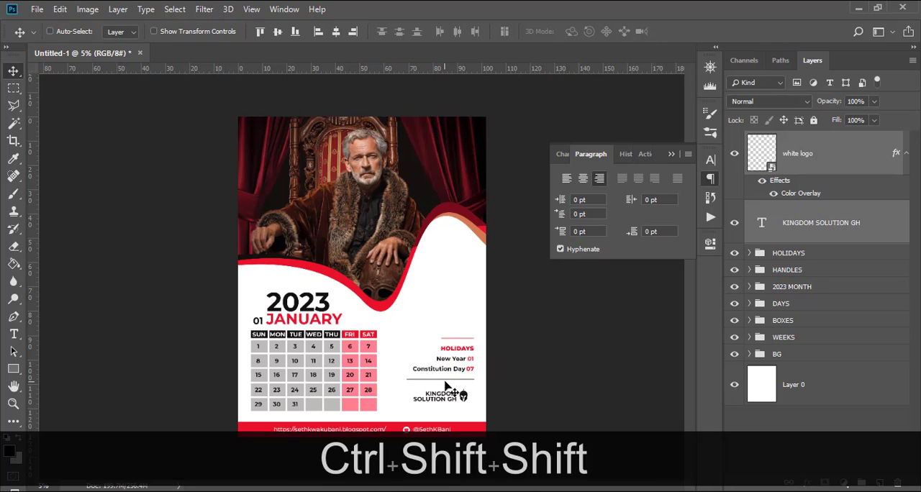
pyautogui.click(445, 382)
pyautogui.moveTo(434, 393); pyautogui.dragTo(442, 369)
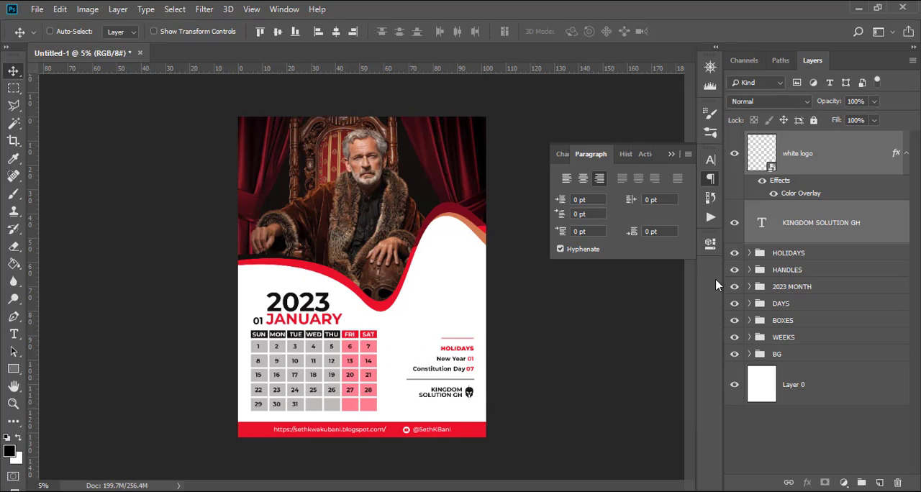
# Collapse the white logo layer's effects, move the helmet to the left of the KINGDOM SOLUTION GH text and left-align that text.
pyautogui.click(906, 154)
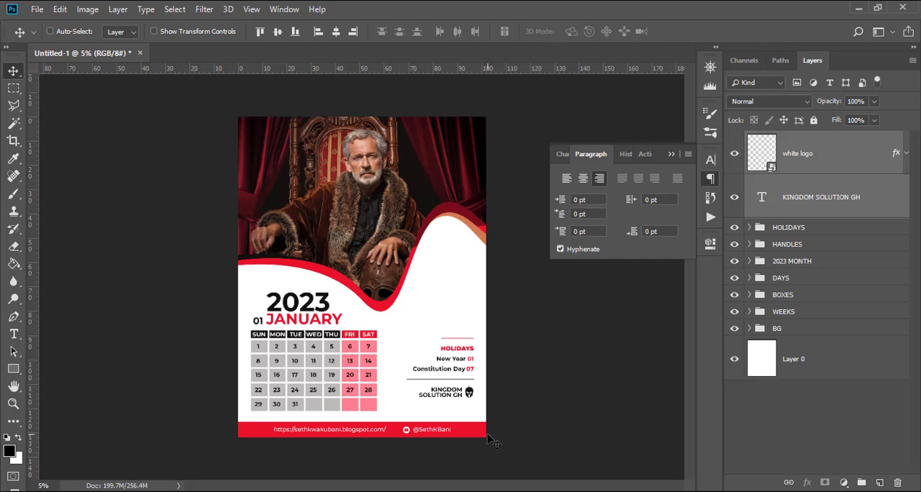
pyautogui.click(797, 168)
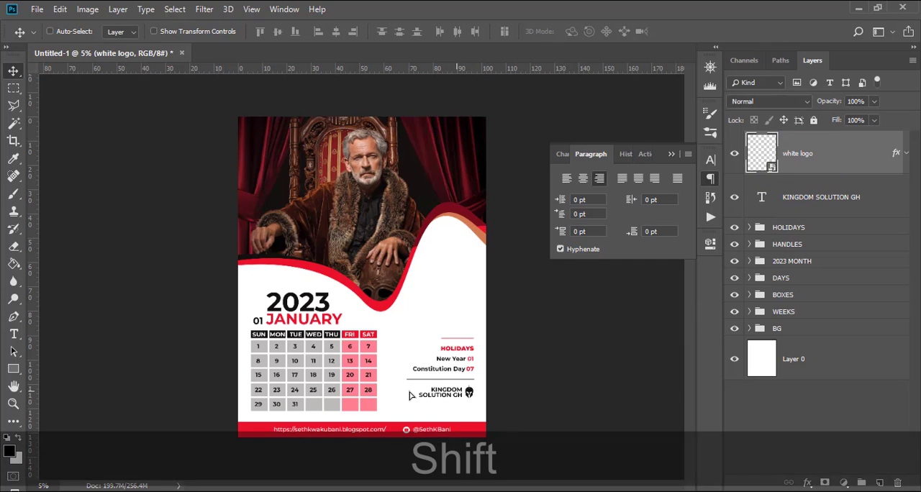
pyautogui.moveTo(469, 393); pyautogui.dragTo(417, 390)
pyautogui.click(797, 201)
pyautogui.click(566, 179)
pyautogui.press('ctrl')
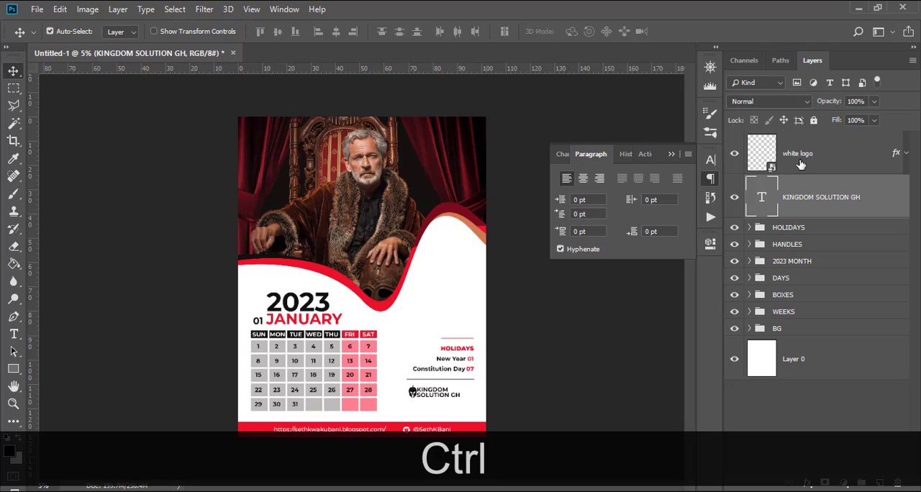
# Group the white logo and KINGDOM SOLUTION GH layers and name the group LOGO.
pyautogui.keyDown('ctrl'); pyautogui.click(800, 161); pyautogui.keyUp('ctrl')
pyautogui.hotkey('ctrl', 'g')
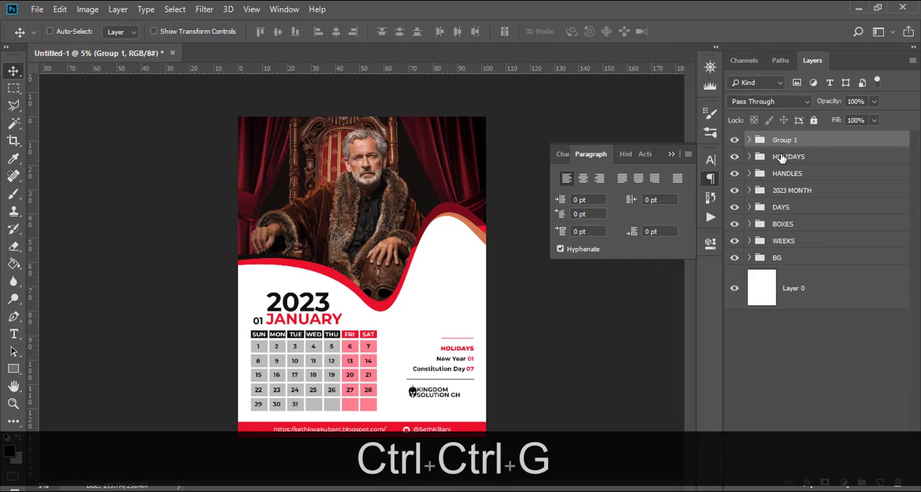
pyautogui.doubleClick(785, 138)
pyautogui.write('LOGO')
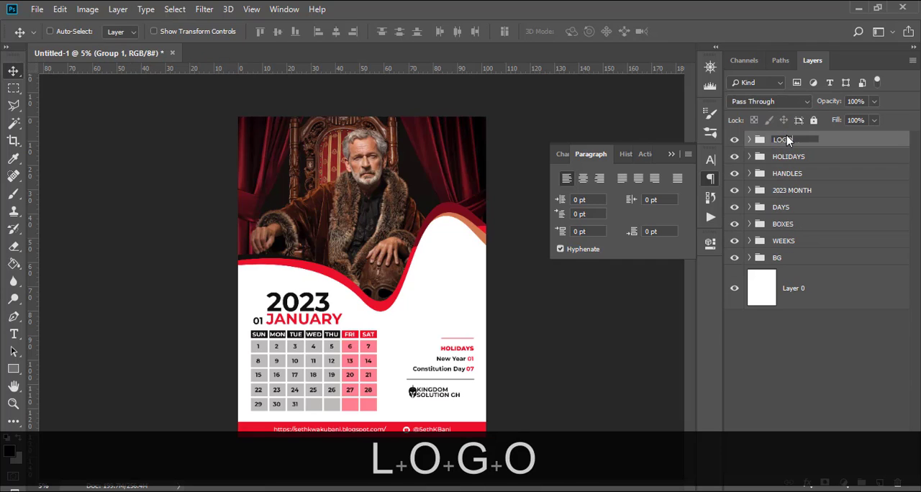
pyautogui.press('Return')
# Shrink the LOGO group, fine-tune it with a second Free Transform at about 107% scale, and align it with the holidays list's right edge.
pyautogui.hotkey('ctrl', 't')
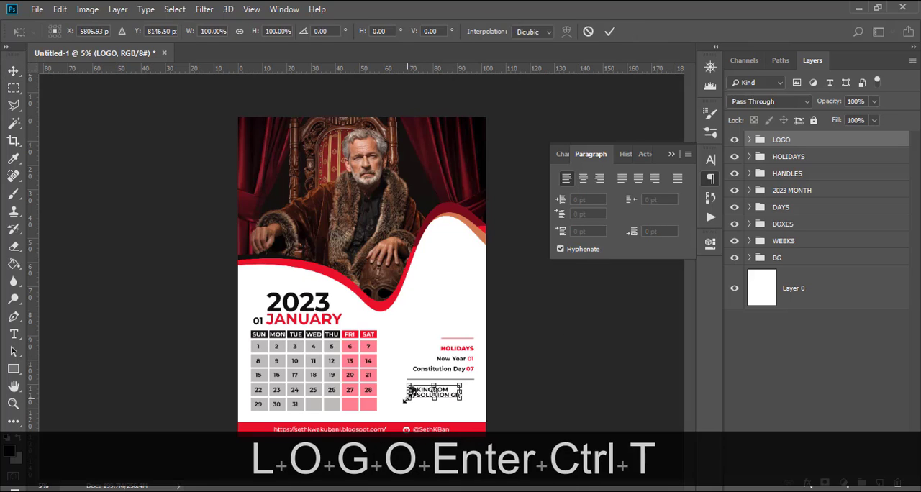
pyautogui.moveTo(404, 400)
pyautogui.mouseDown()
pyautogui.moveTo(458, 387)
pyautogui.moveTo(459, 311)
pyautogui.moveTo(459, 404)
pyautogui.moveTo(416, 388)
pyautogui.mouseUp()
pyautogui.press('Return')
pyautogui.press('v')
pyautogui.hotkey('ctrl', 't')
pyautogui.hotkey('shift', 'Return')
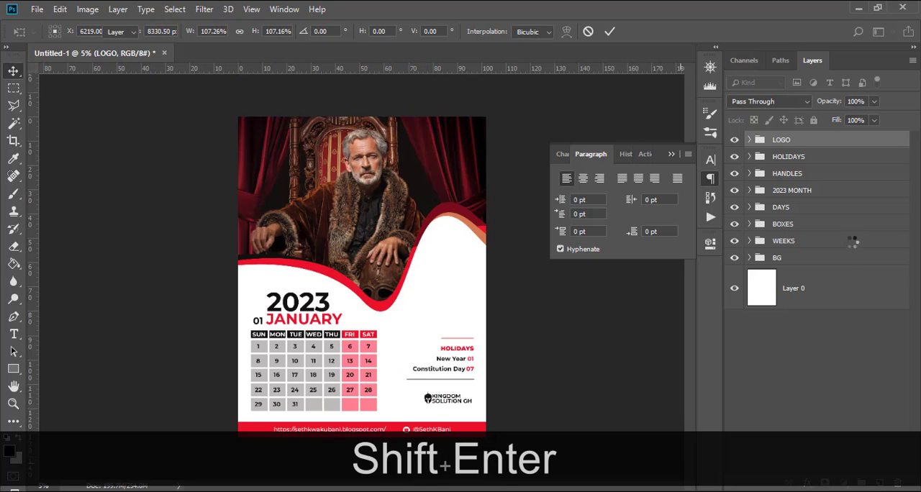
# Nudge the helmet logo inside the LOGO group slightly left to open a gap before the KINGDOM SOLUTION GH text.
pyautogui.click(750, 140)
pyautogui.click(807, 172)
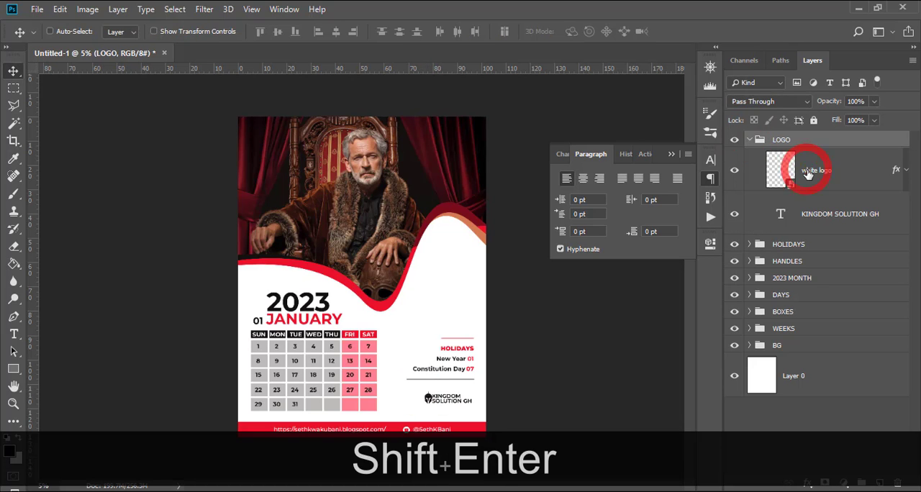
pyautogui.press('Left')
pyautogui.press('Left')
pyautogui.press('Left')
pyautogui.press('Left')
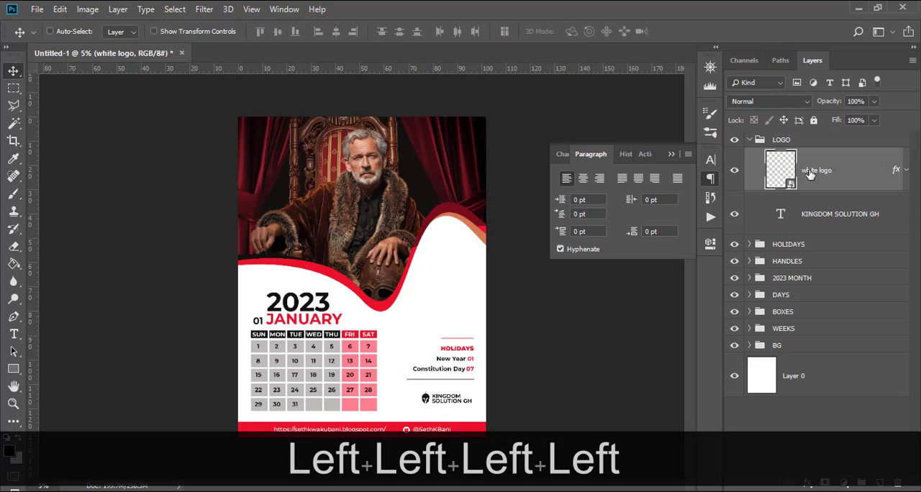
# Select the LOGO group, hide the paragraph settings and collapse the group's layers.
pyautogui.click(755, 142)
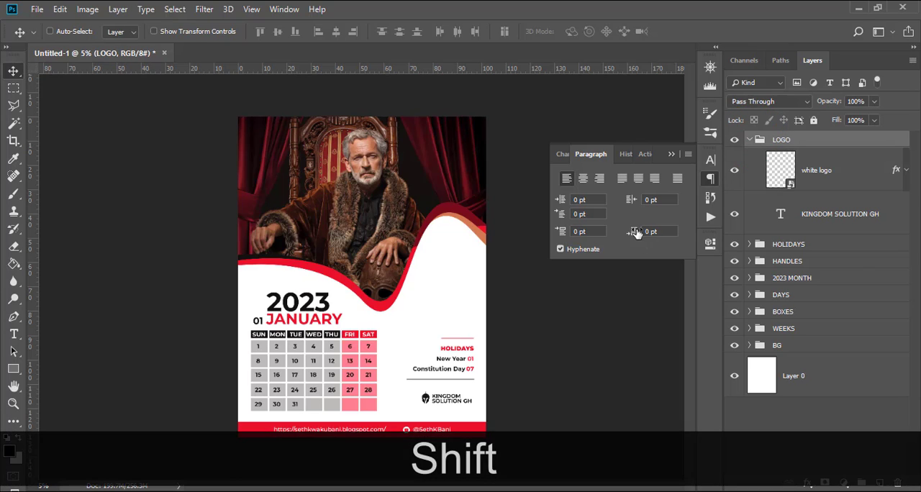
pyautogui.click(672, 154)
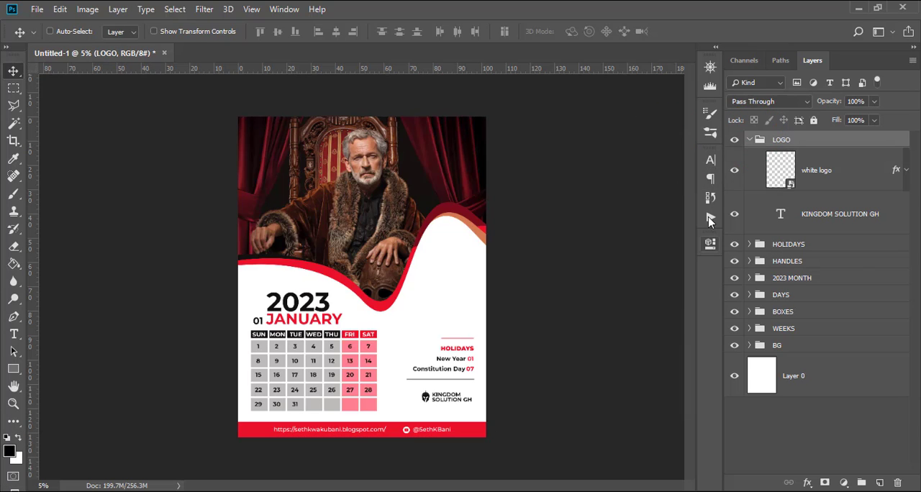
pyautogui.click(751, 140)
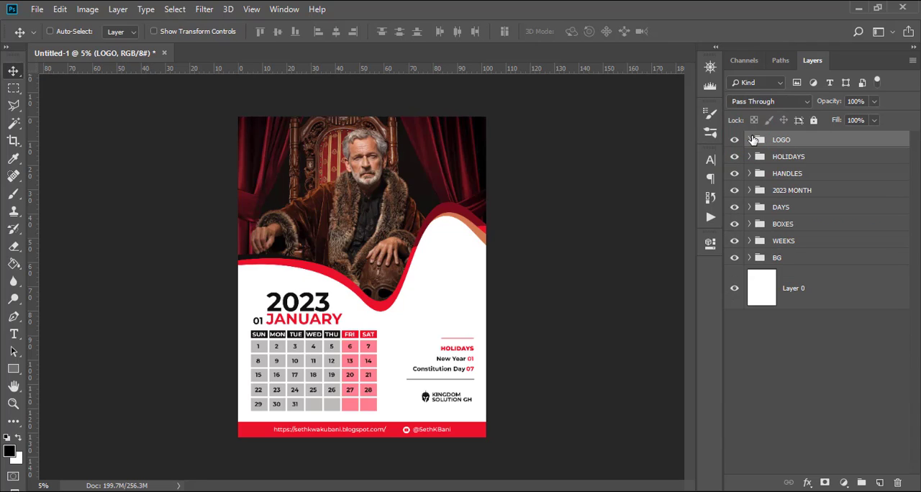